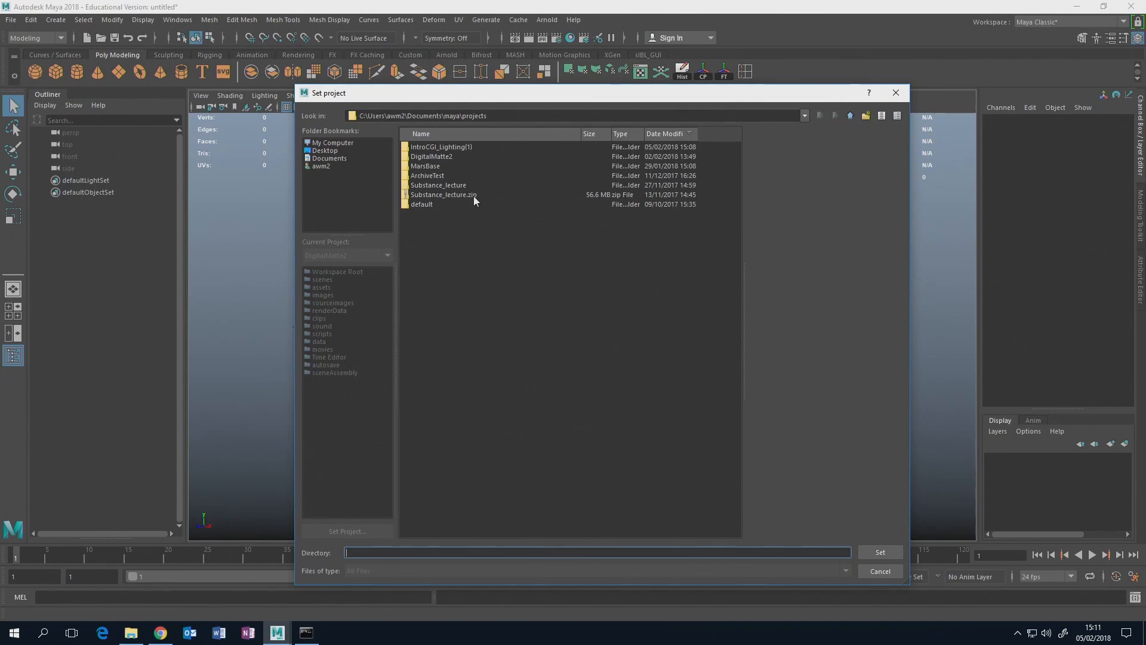
- Set the project to the IntroCGI_Lighting folder inside IntroCGI_Lighting(1)
double_click(442, 147)
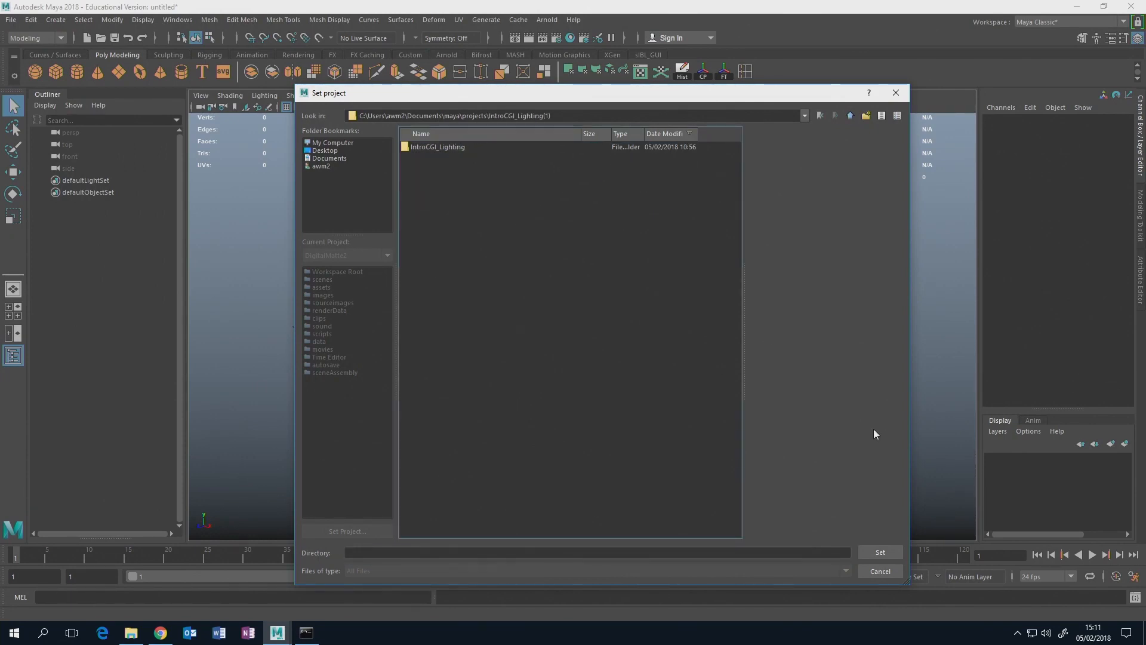
double_click(451, 148)
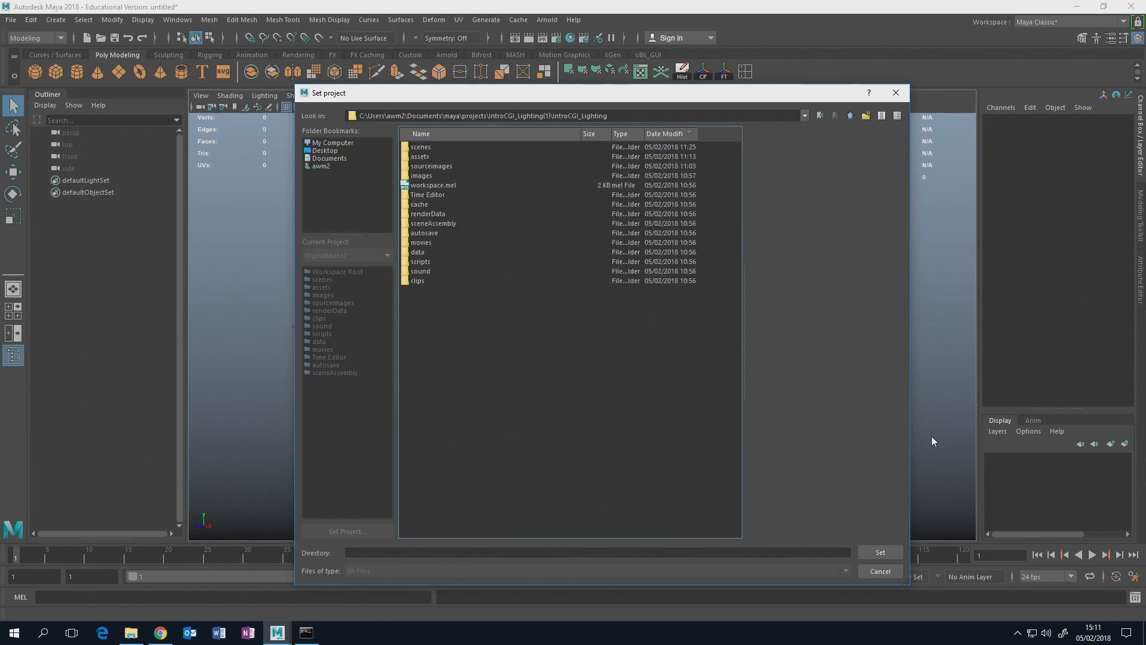
click(880, 553)
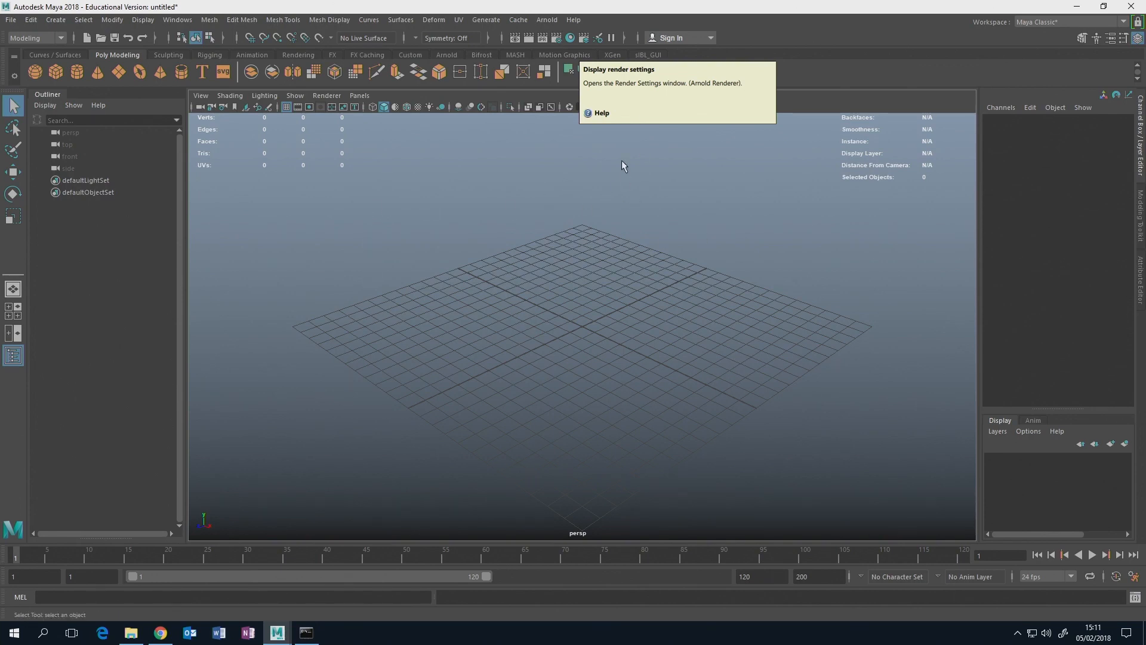
- Show the resolution gate in the perspective view and choose exr as the image format in the render settings
click(310, 108)
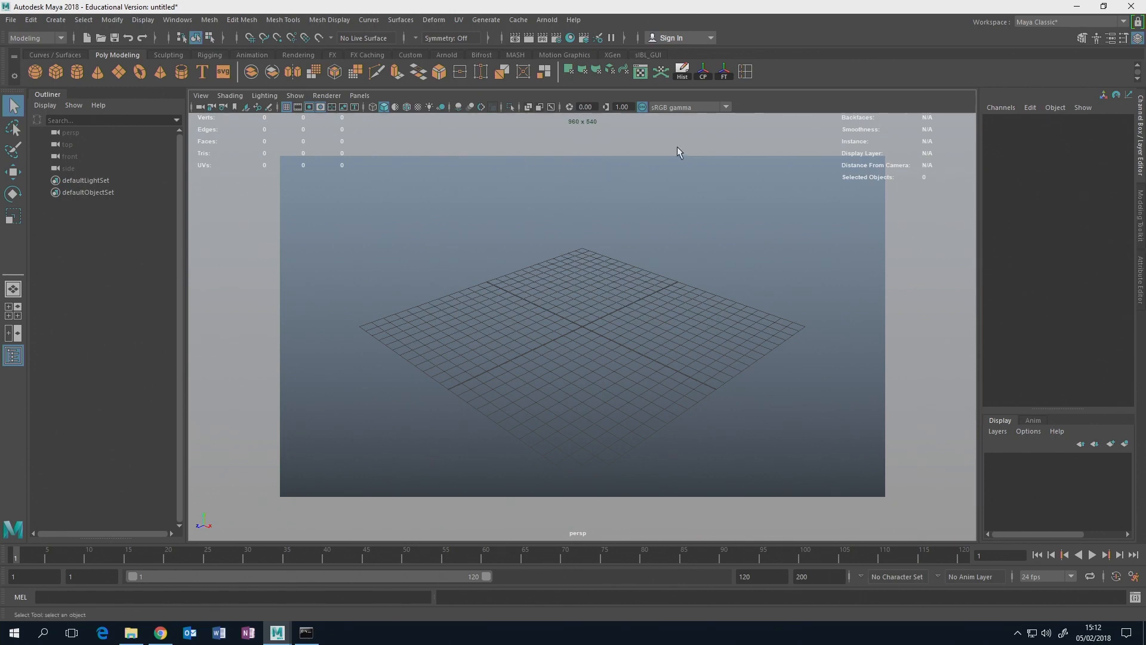
click(557, 39)
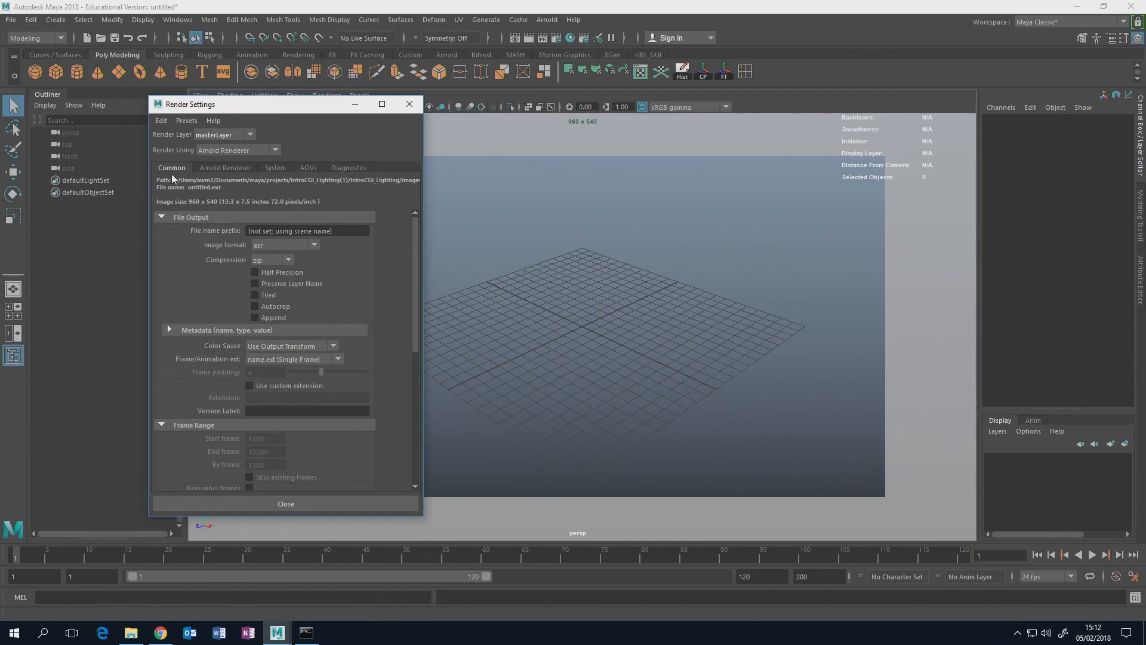
click(227, 170)
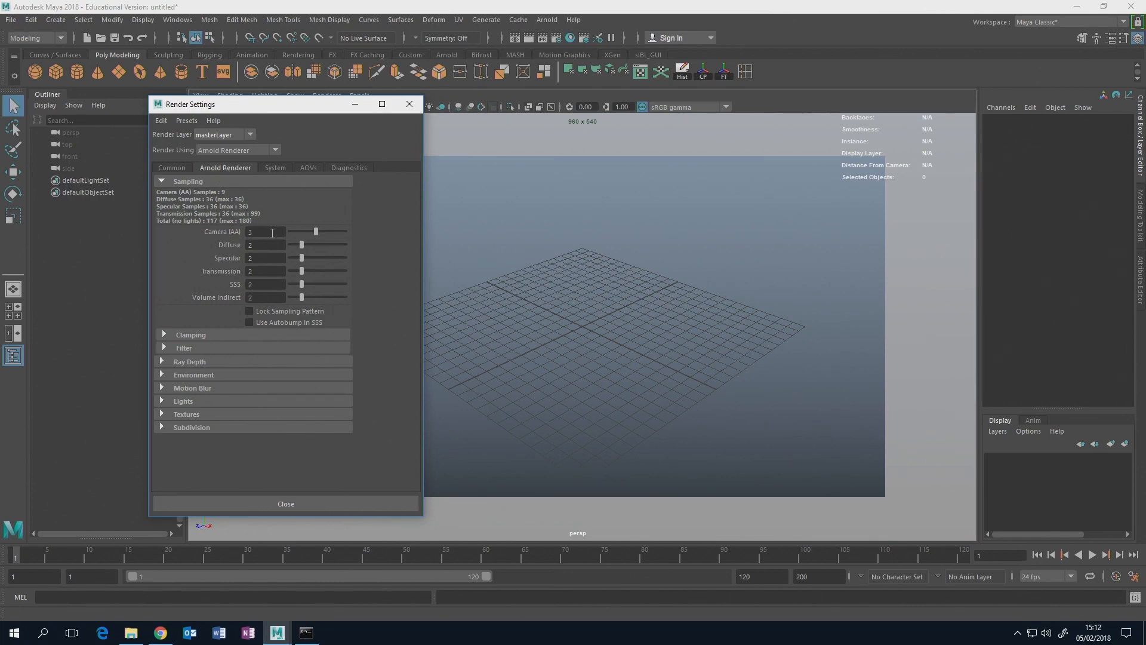
click(183, 169)
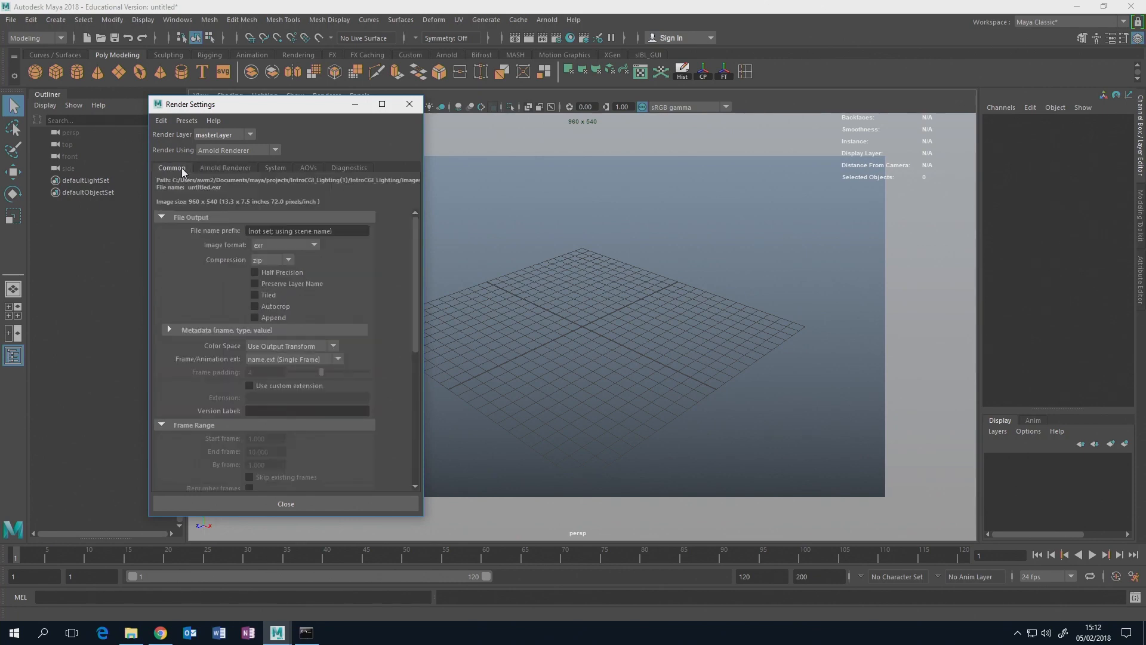
scroll(417, 248, down, 5)
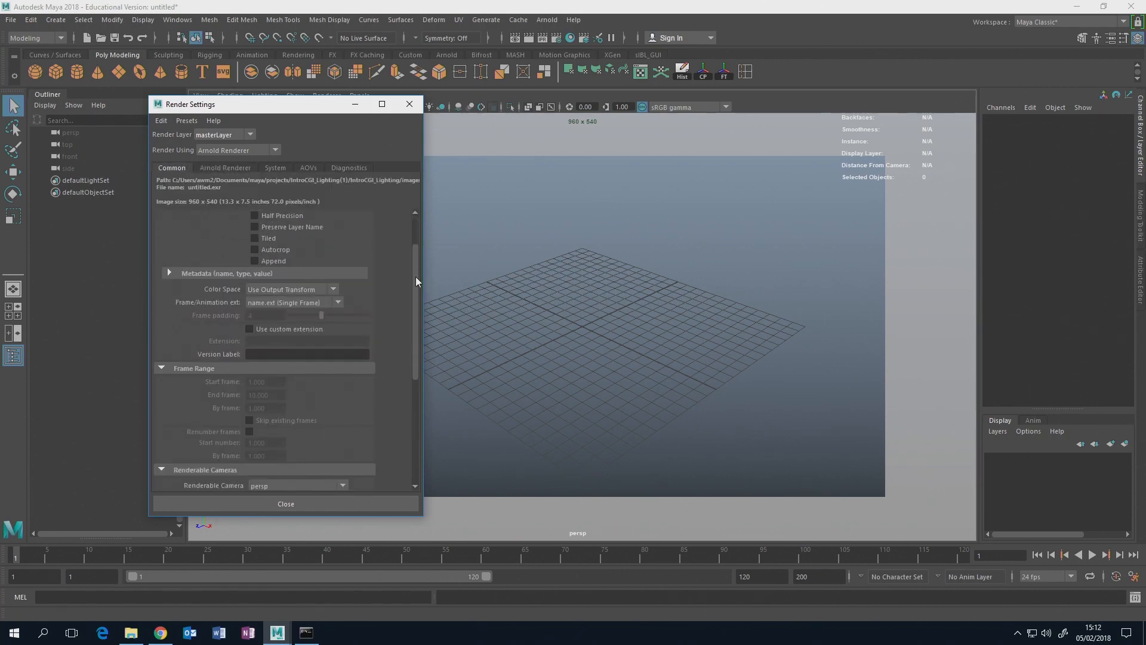
drag(426, 291, 449, 248)
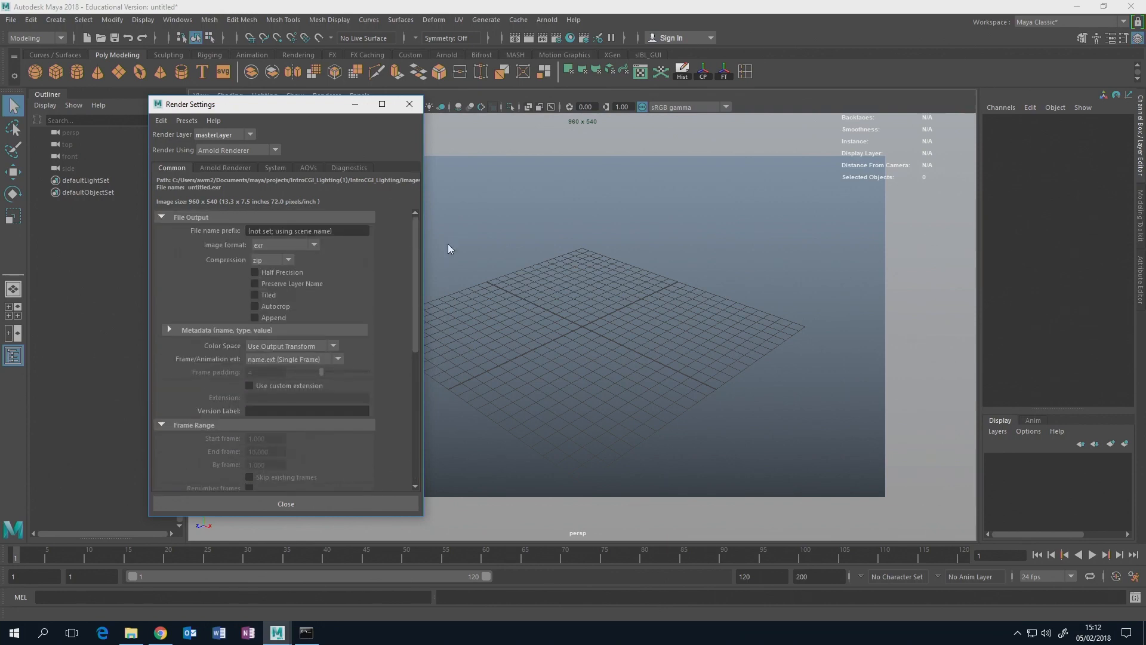
click(315, 246)
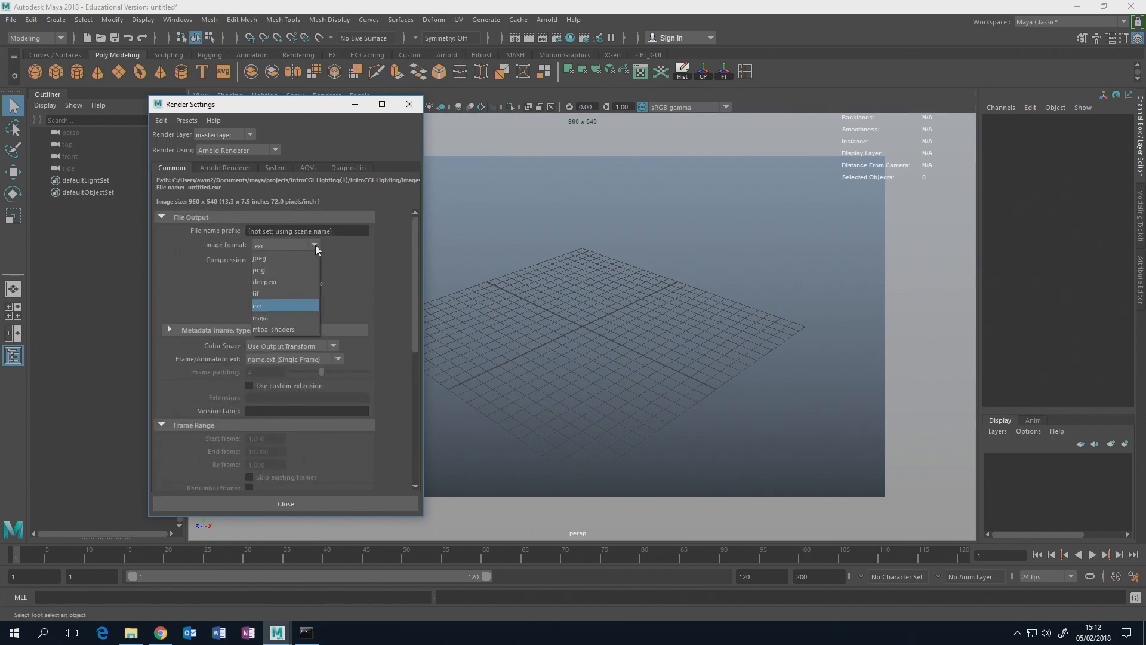
click(289, 305)
- Set the render image size to 2350 pixels wide and 1000 pixels high
scroll(416, 266, down, 8)
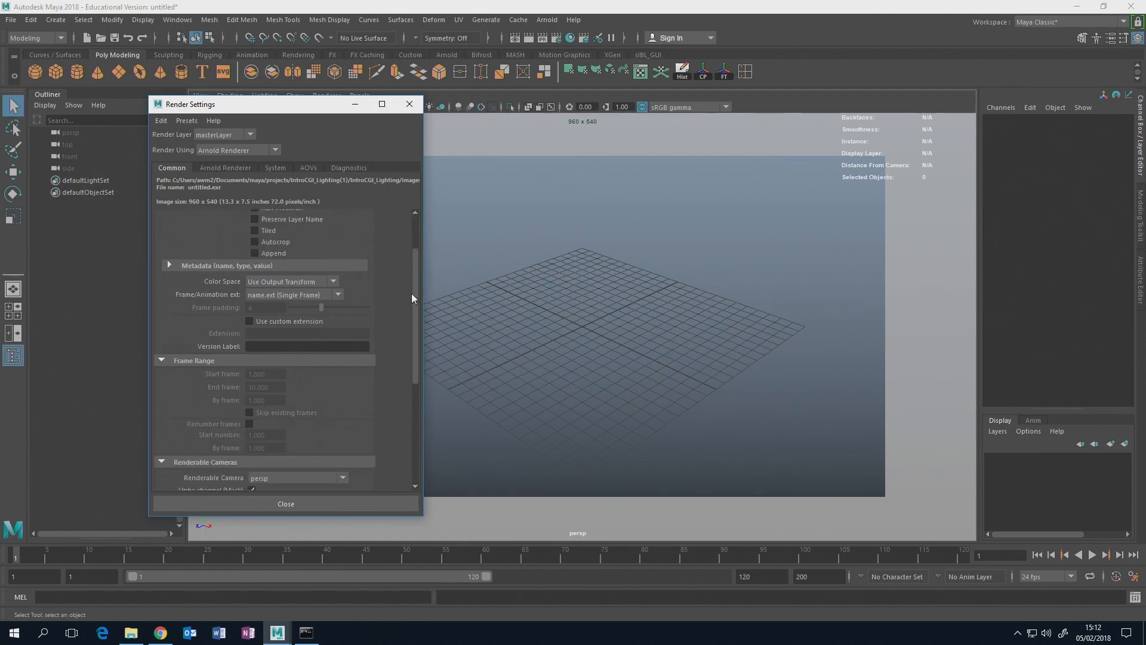
scroll(406, 354, down, 3)
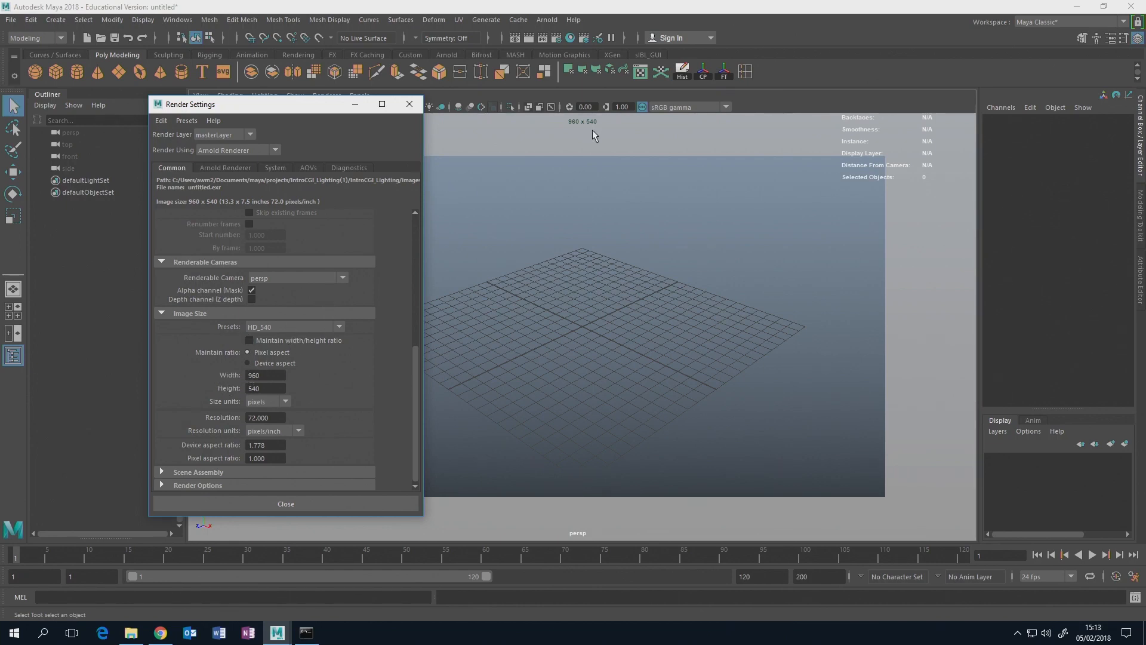
drag(252, 108, 173, 124)
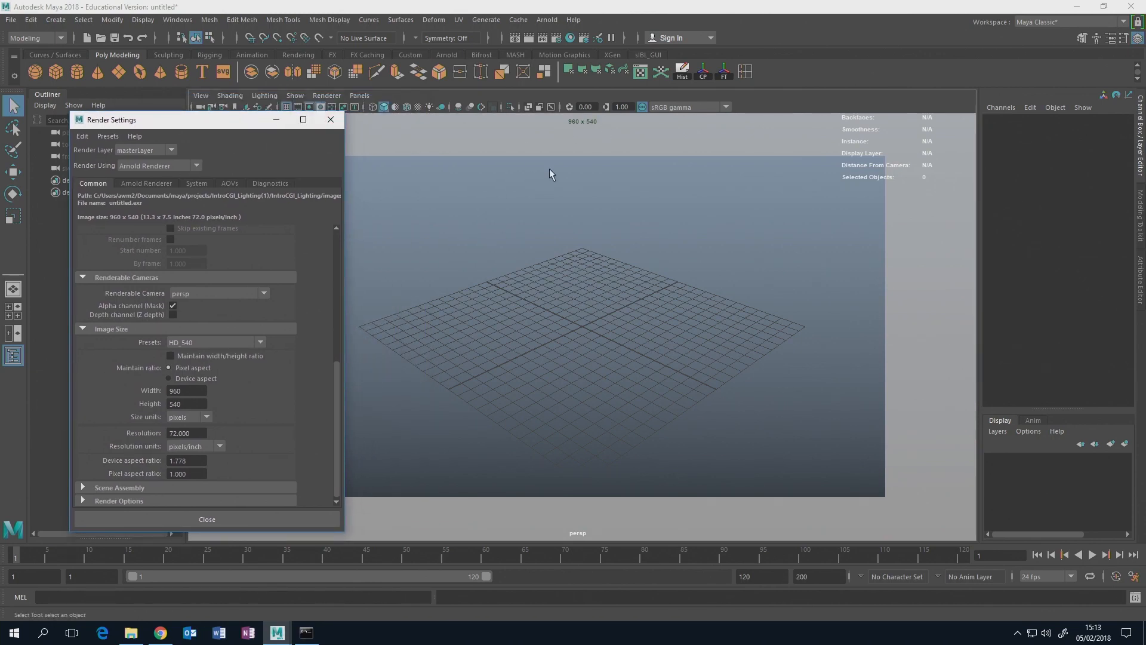
drag(192, 391, 165, 402)
text(2350)
key(Return)
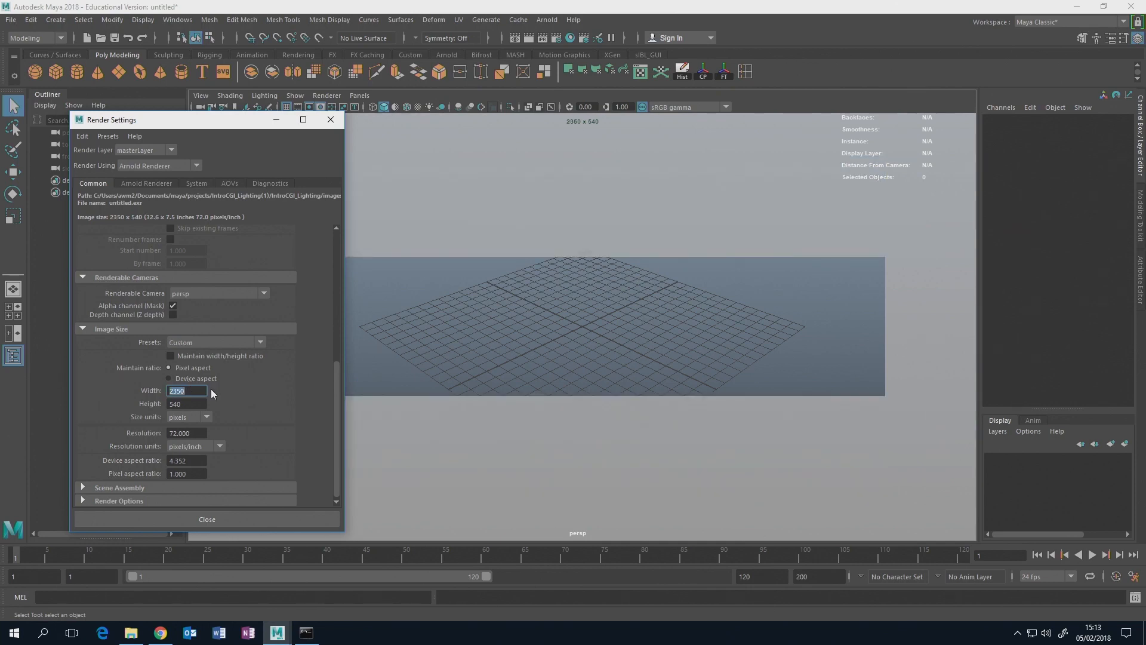
click(181, 405)
key(Return)
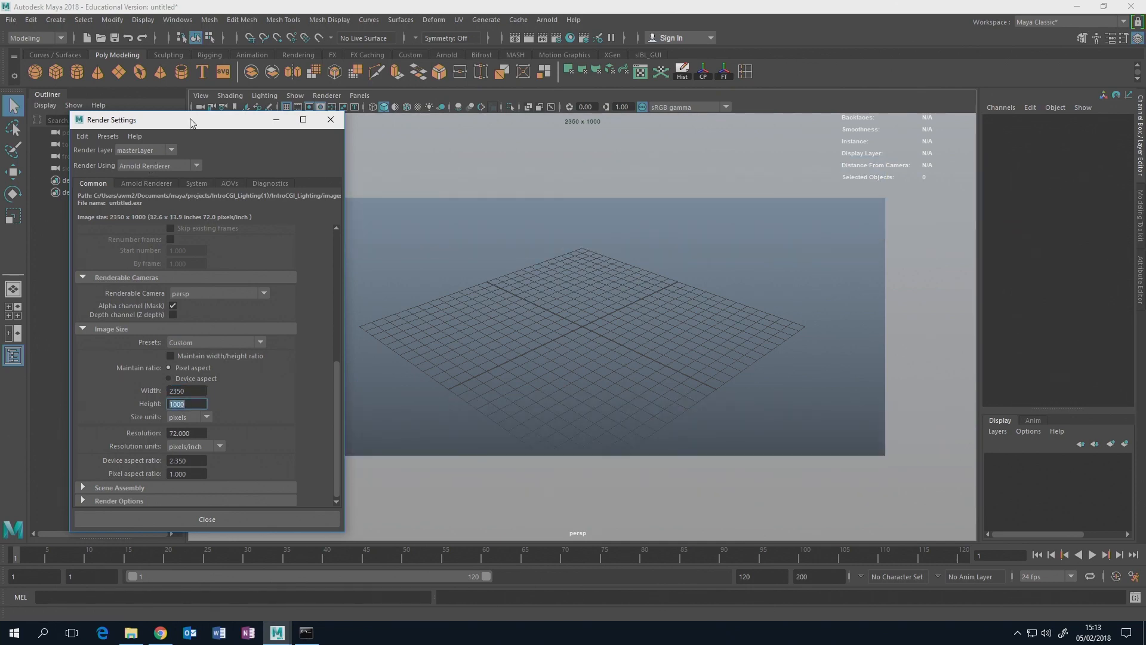
- Examine the widescreen framing of the resolution gate by viewing the grid from several angles
drag(192, 120, 131, 405)
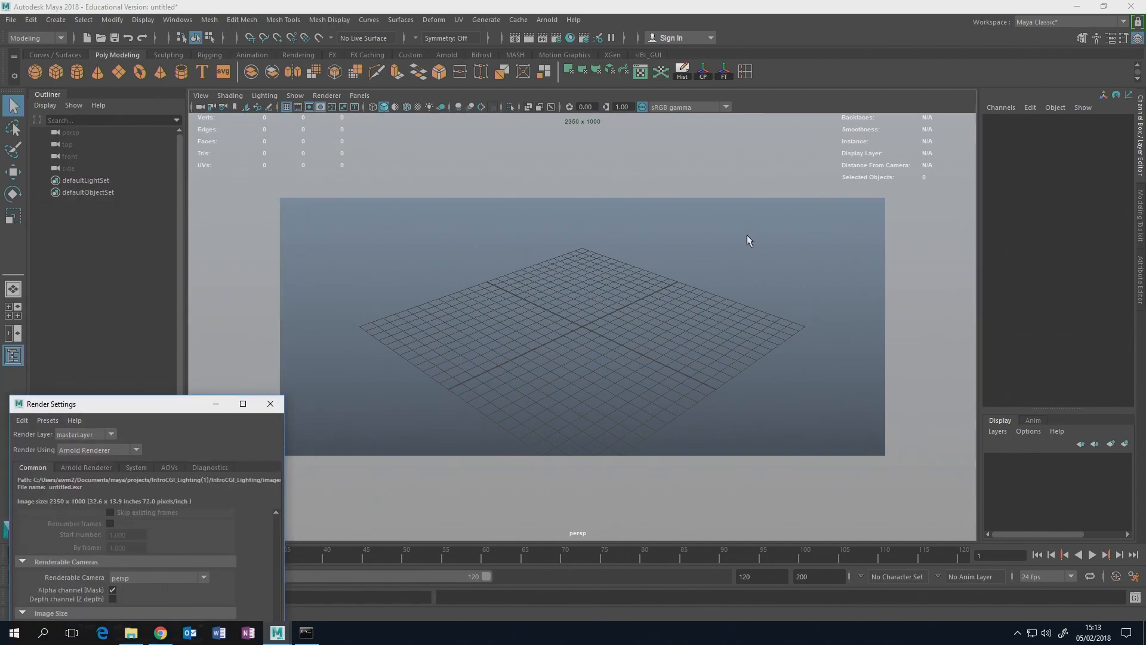
alt+drag(657, 322, 597, 294)
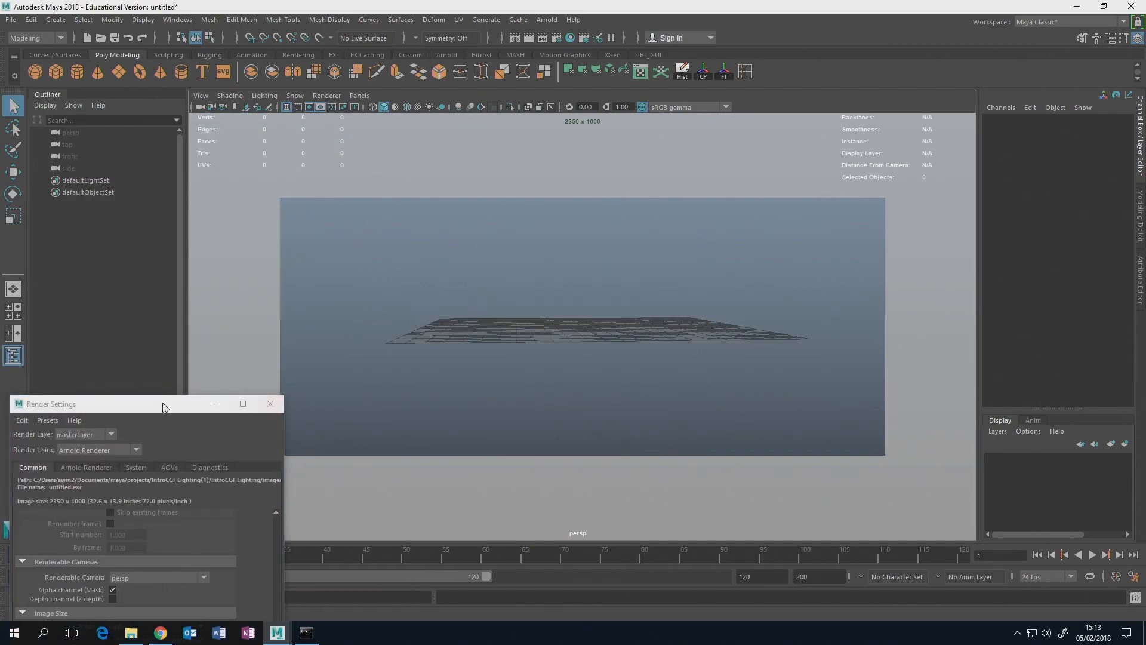
drag(167, 404, 265, 231)
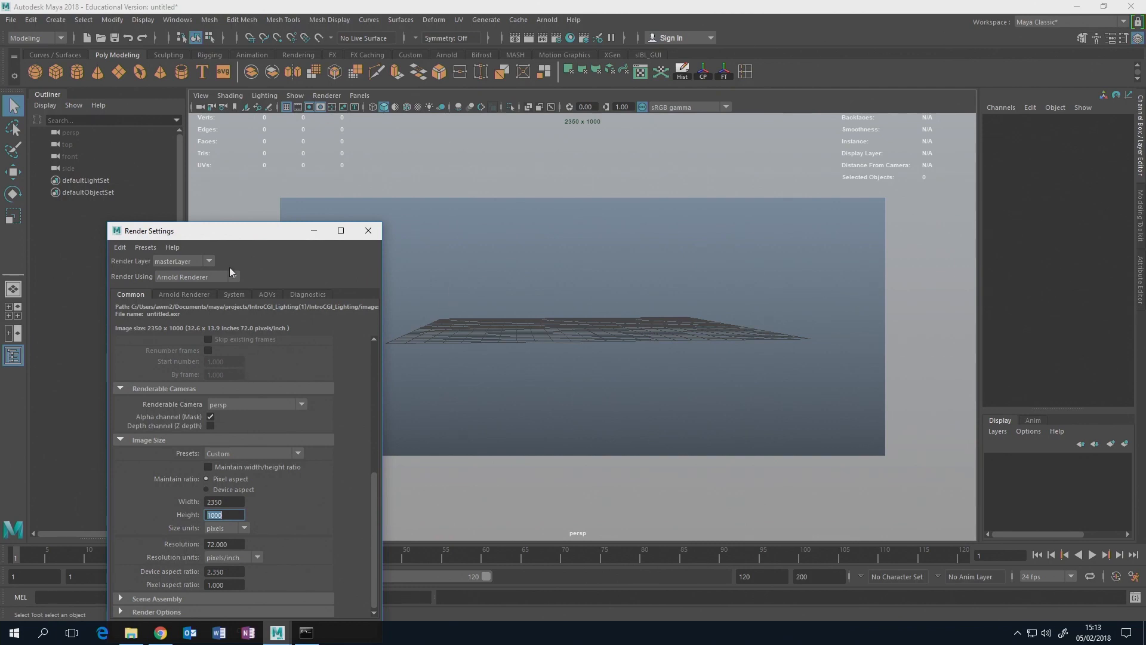
alt+drag(541, 277, 684, 291)
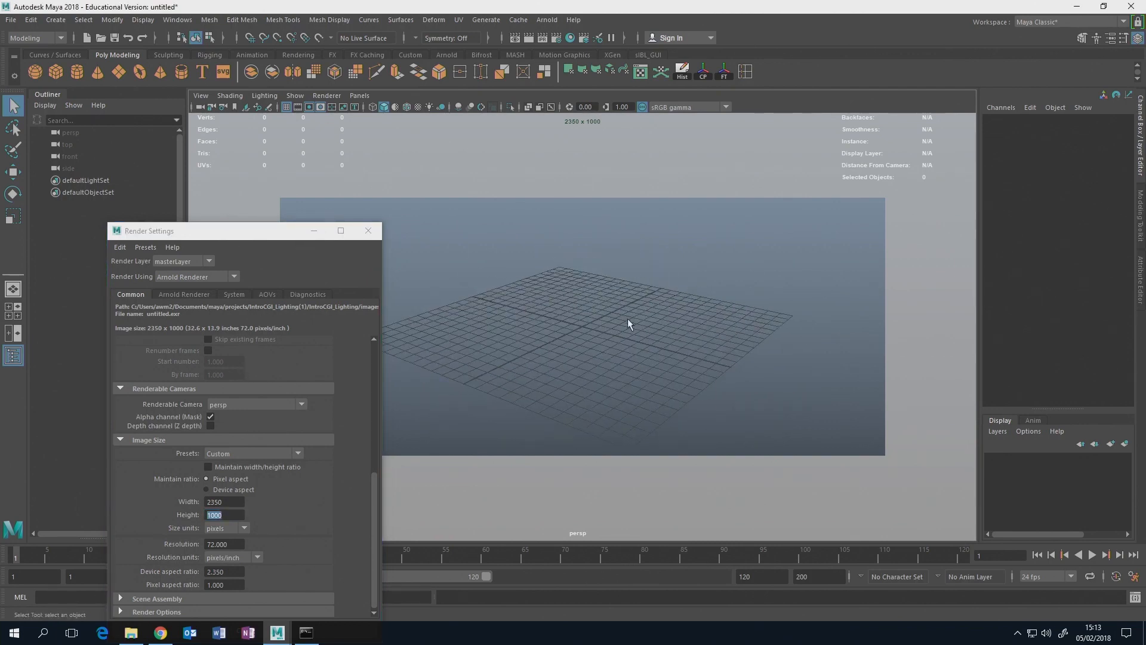
alt+drag(629, 320, 609, 303)
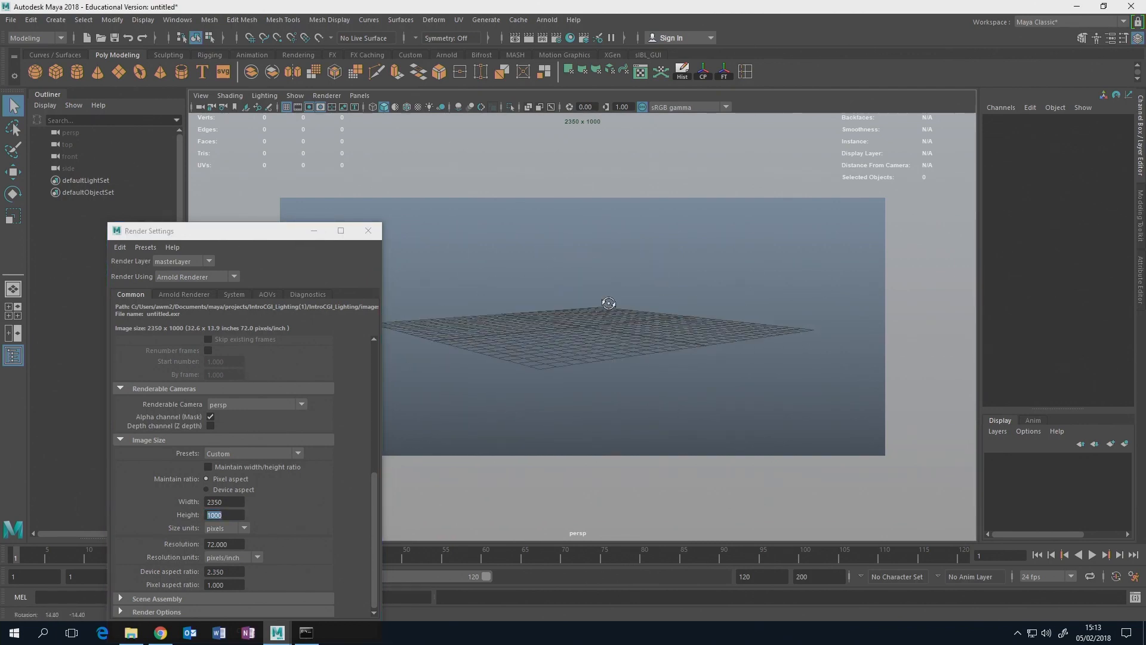
drag(221, 233, 256, 167)
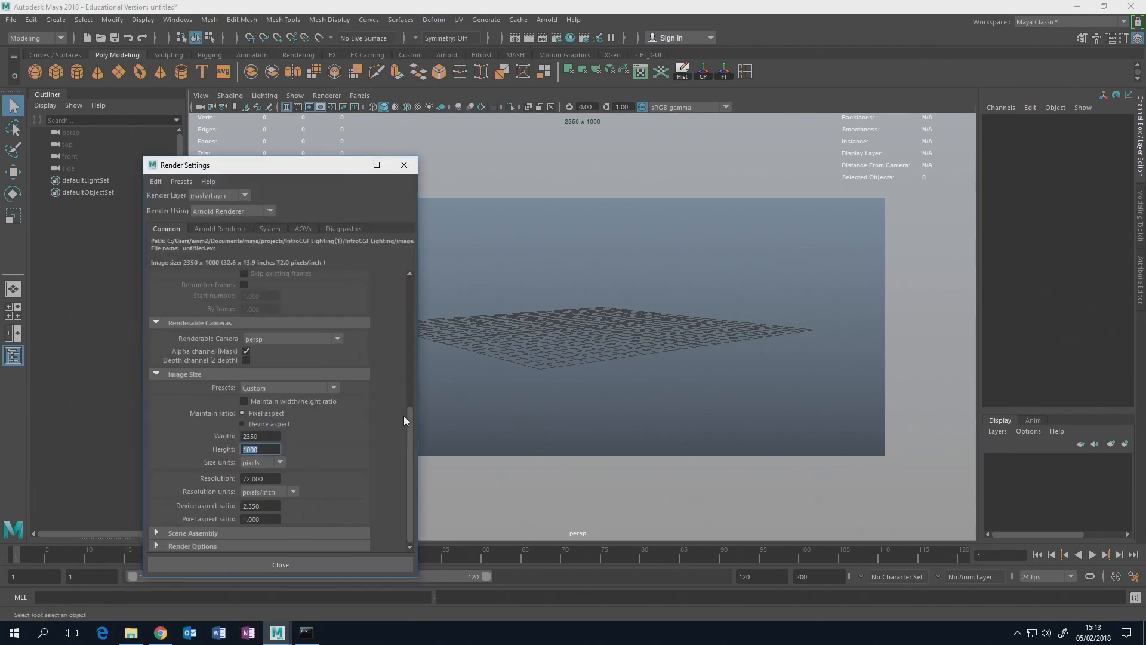
- Maintain the image's width/height ratio and set the render width to 1000 pixels
mouse_move(410, 411)
mouse_down()
mouse_move(415, 320)
mouse_move(417, 408)
mouse_up()
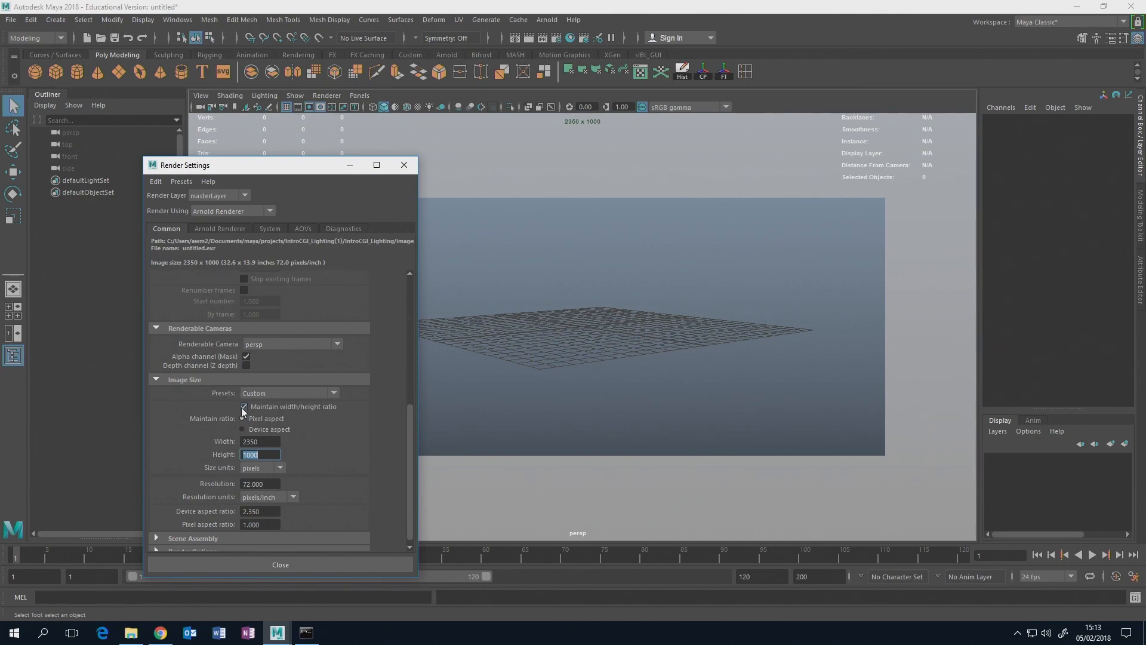
key(shift+Tab)
text(1000)
key(Return)
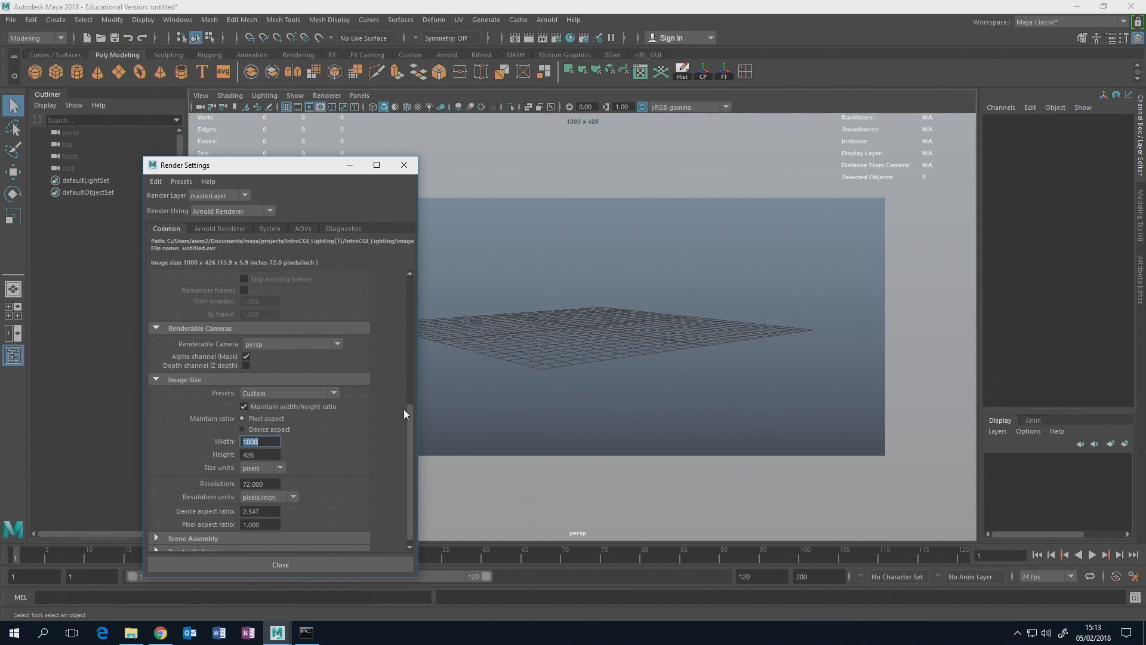
drag(406, 411, 396, 461)
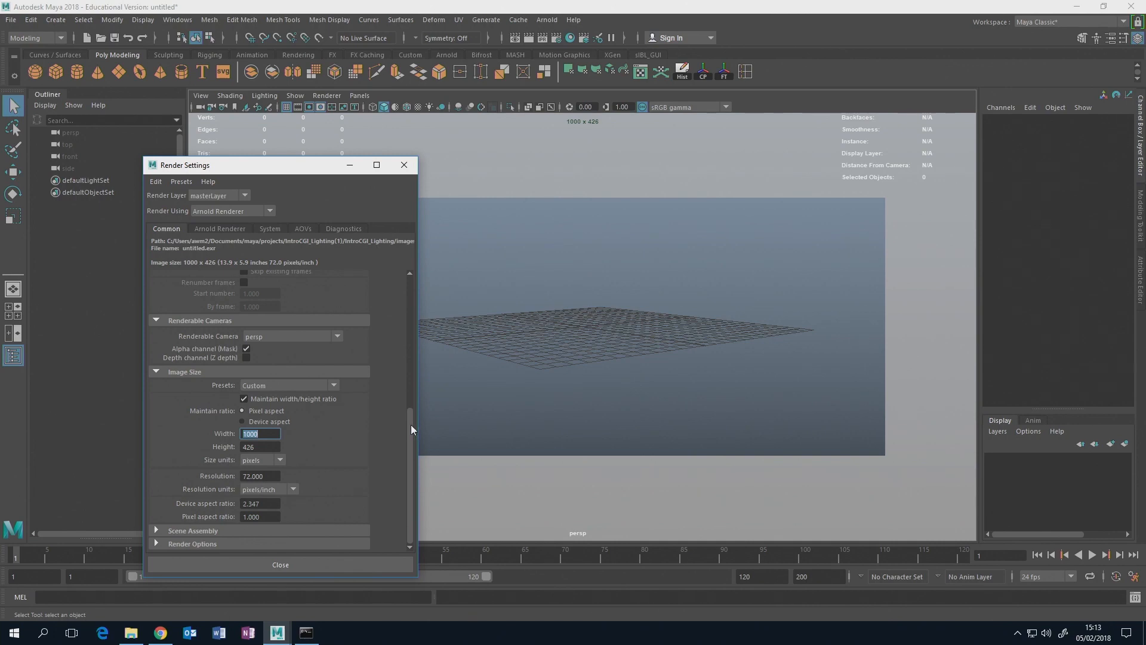
mouse_move(411, 424)
mouse_down()
mouse_move(408, 288)
mouse_move(411, 368)
mouse_move(421, 282)
mouse_move(415, 435)
mouse_up()
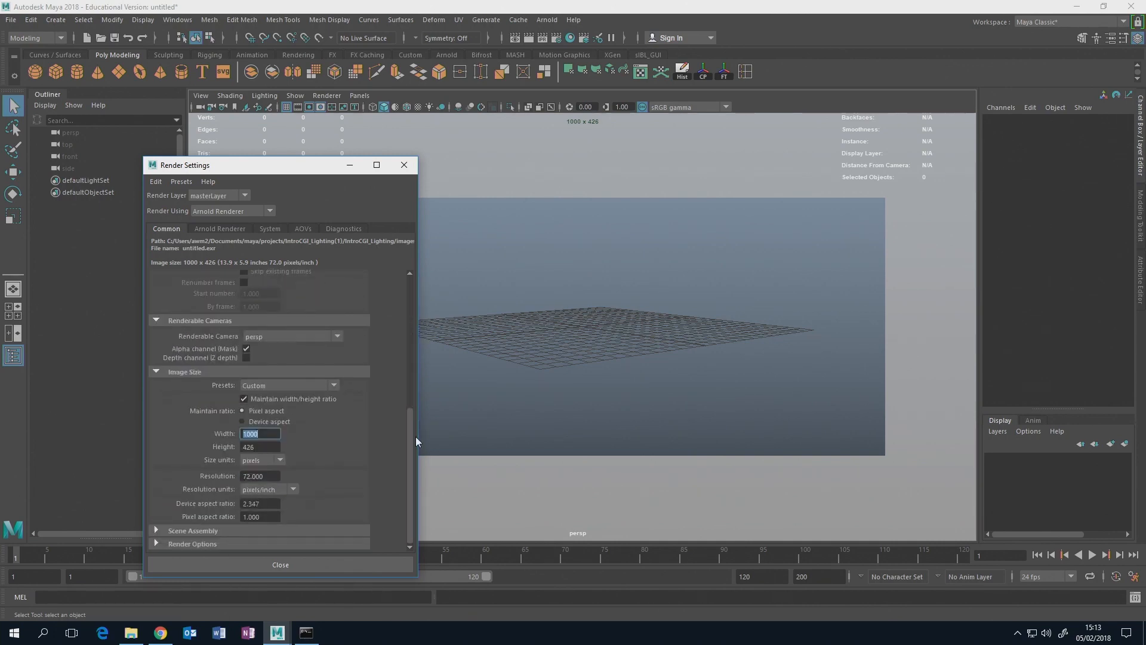
- Review the Arnold sampling settings, including the Camera (AA) samples, and close the render settings
click(226, 229)
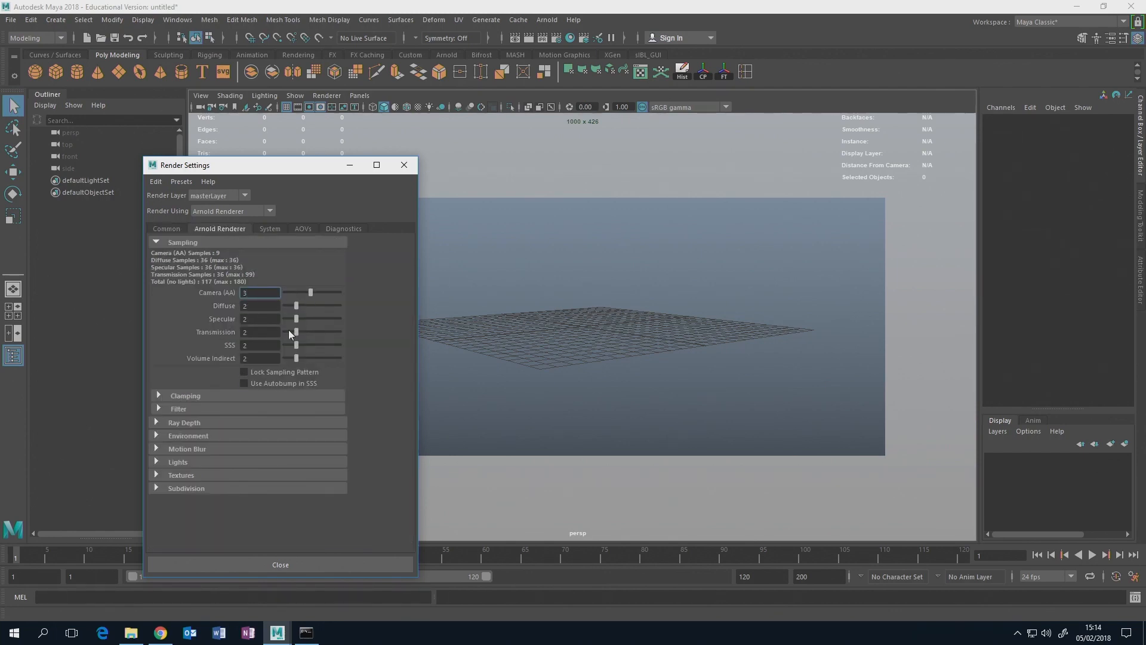
click(275, 294)
drag(306, 171, 318, 139)
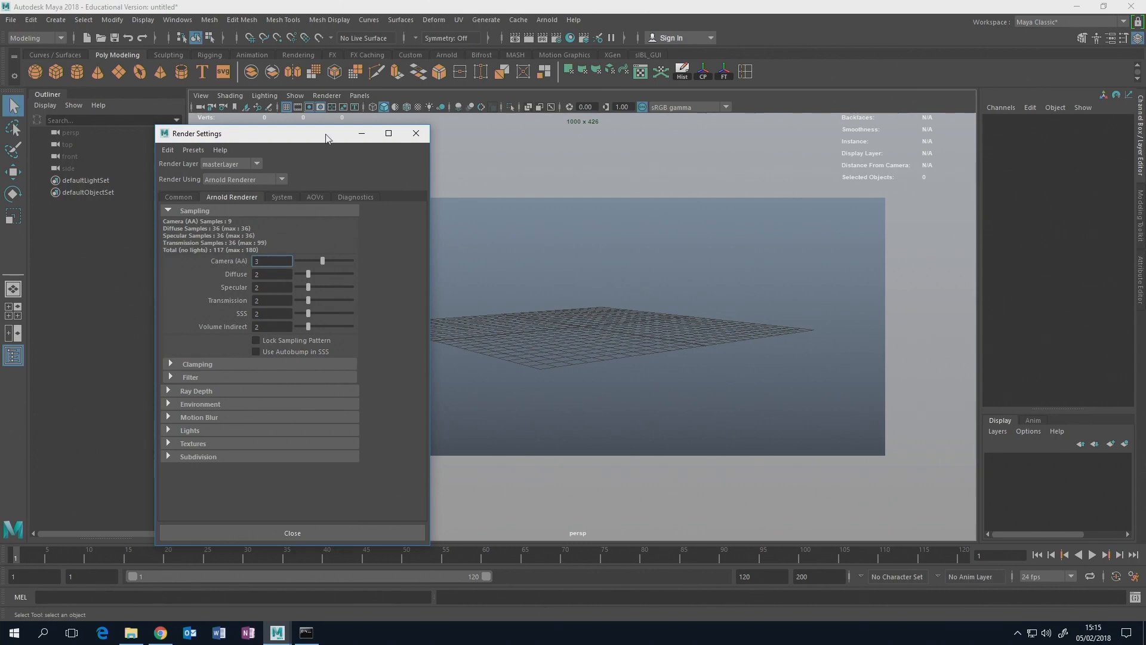
drag(326, 137, 387, 130)
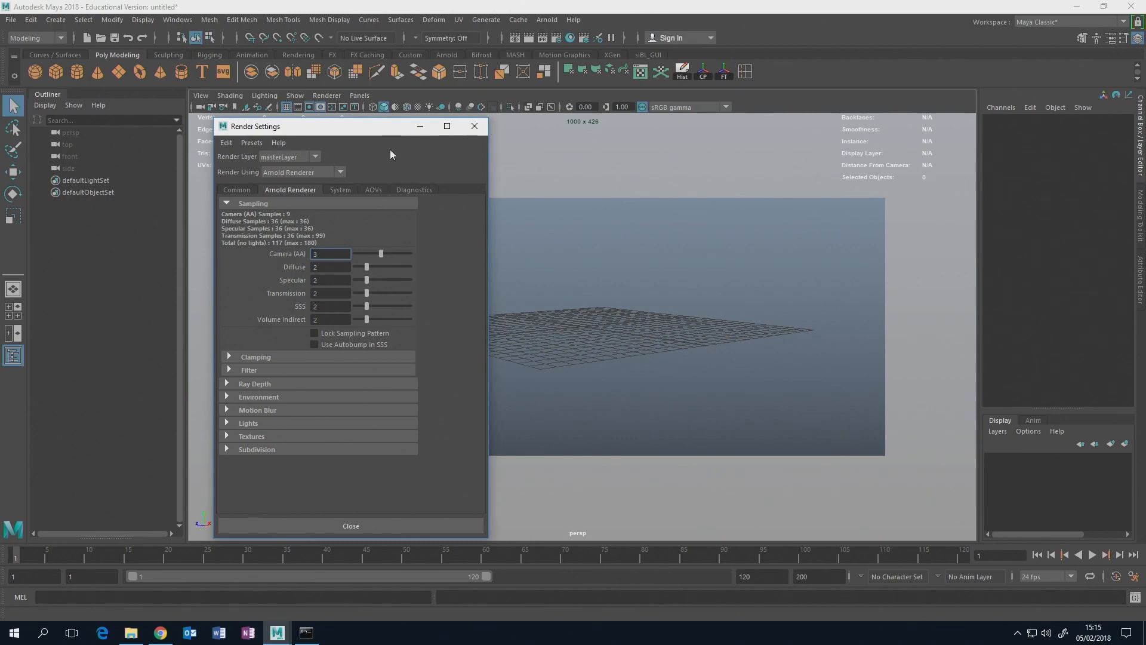
drag(381, 135, 303, 130)
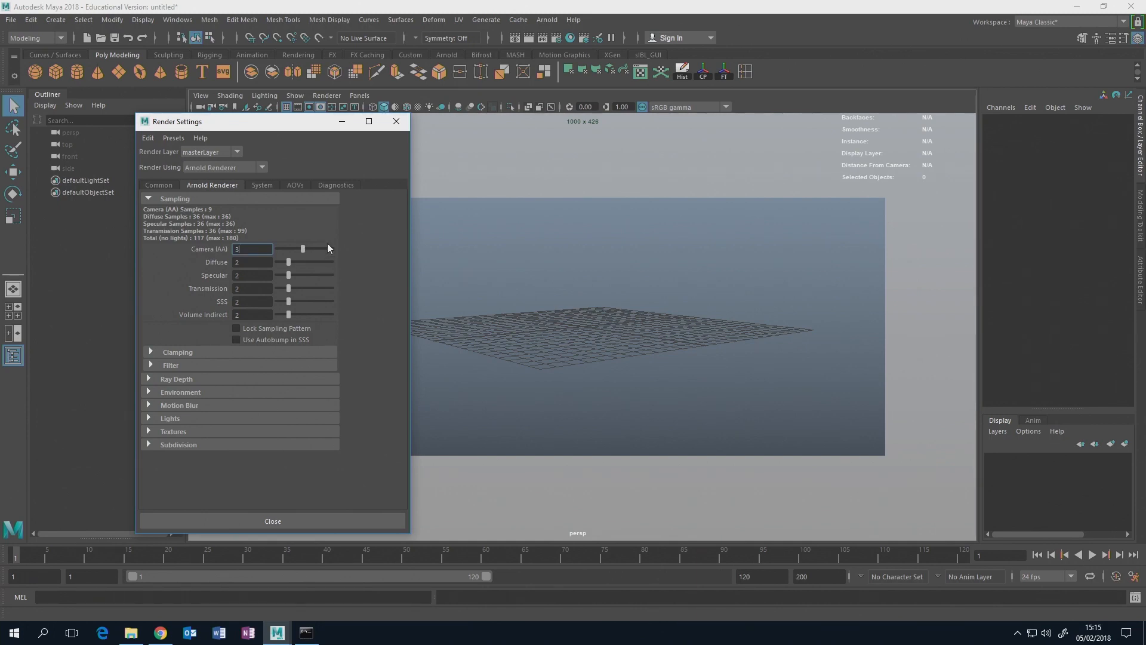
drag(304, 248, 316, 246)
click(169, 187)
click(216, 187)
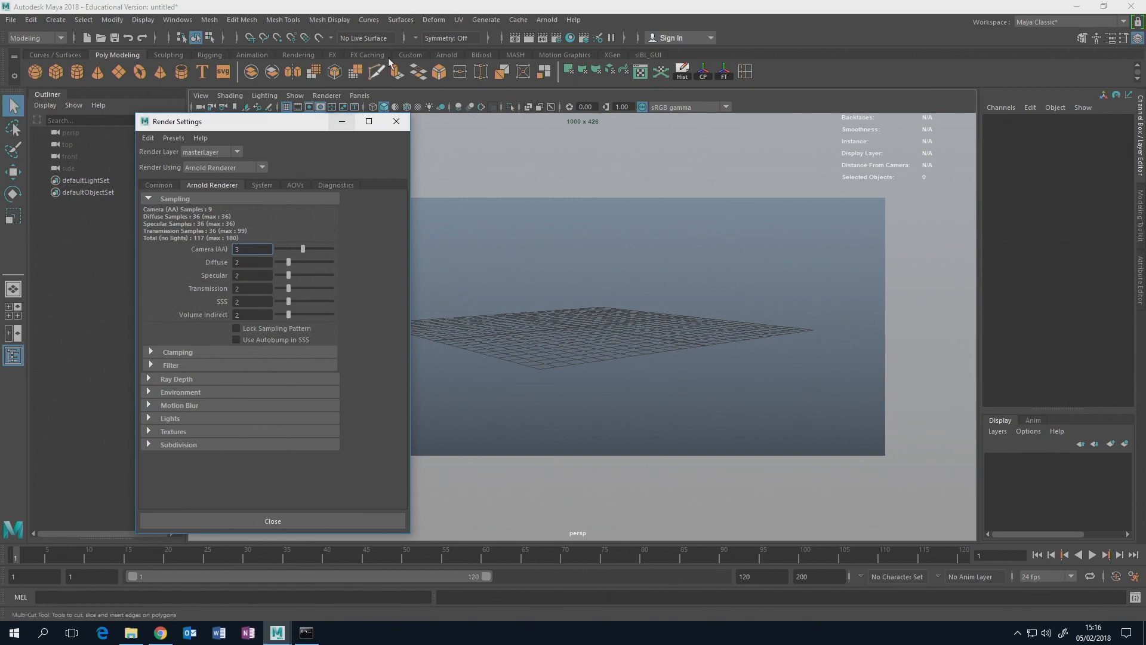
click(399, 122)
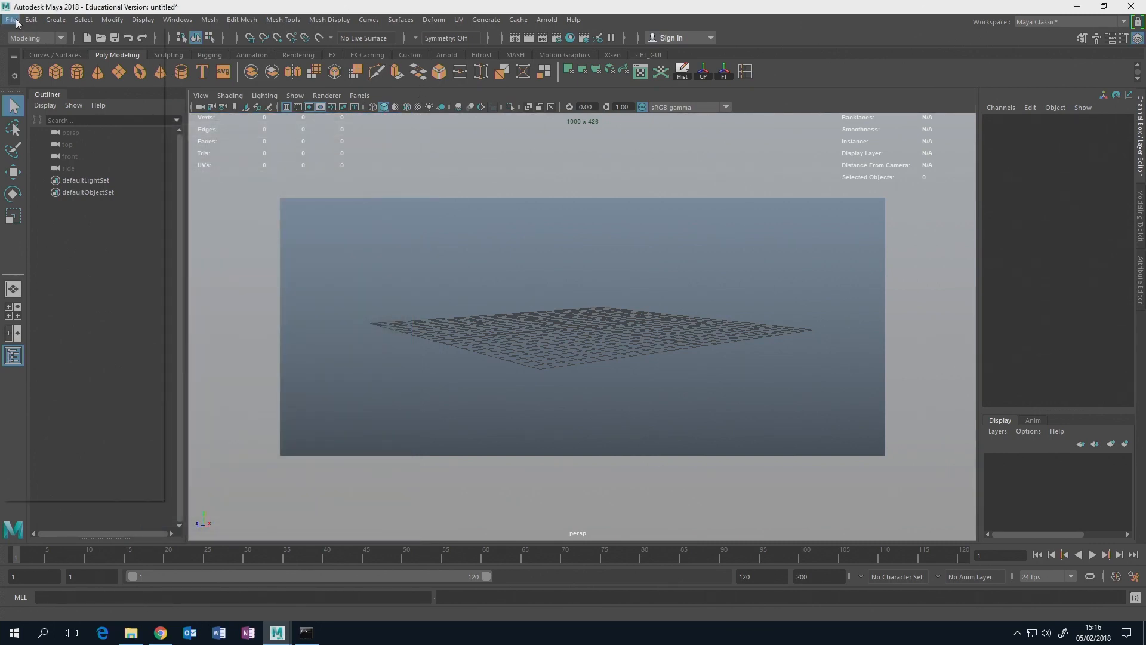
- Open the Lighting.mb scene from the project's scenes folder without saving the current untitled scene
click(11, 20)
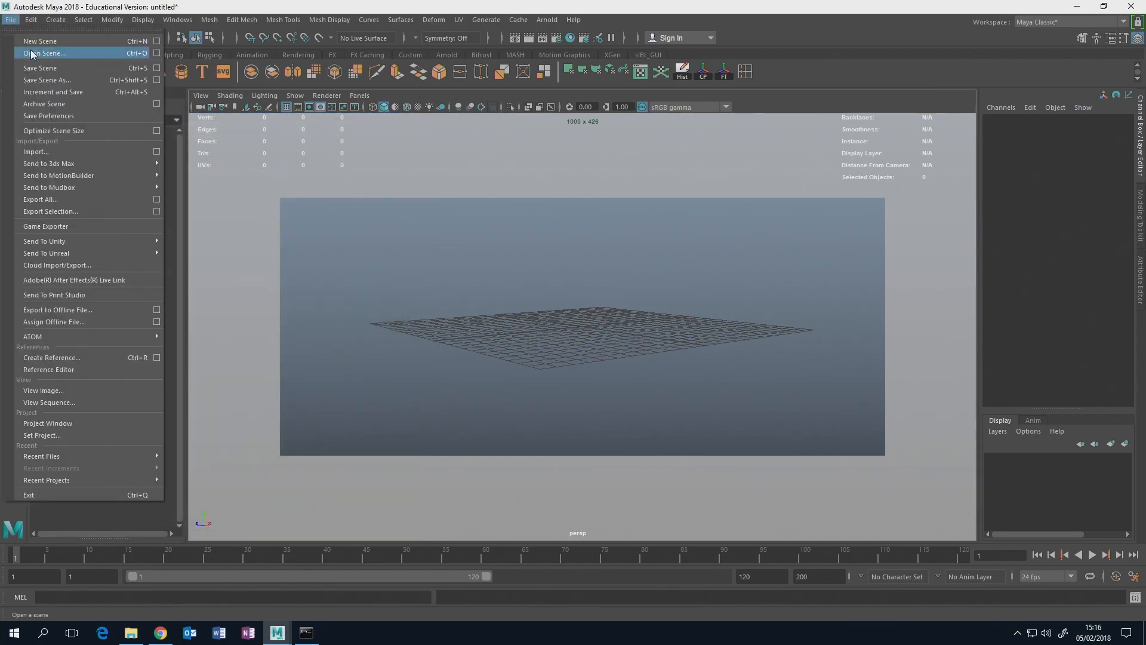
click(94, 54)
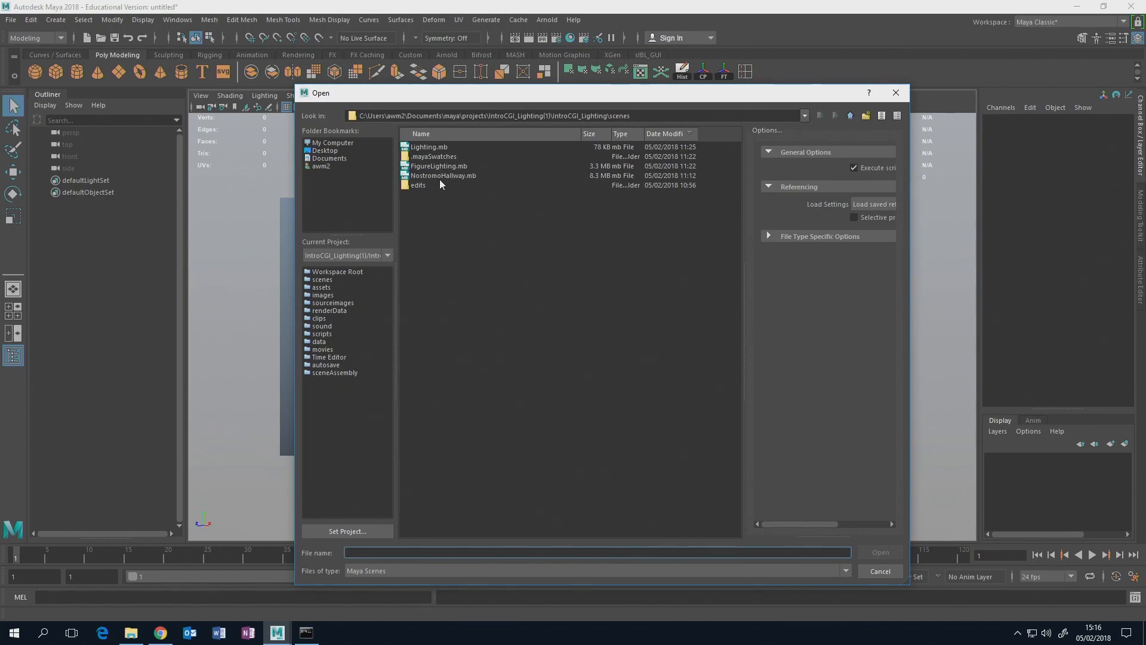
click(438, 148)
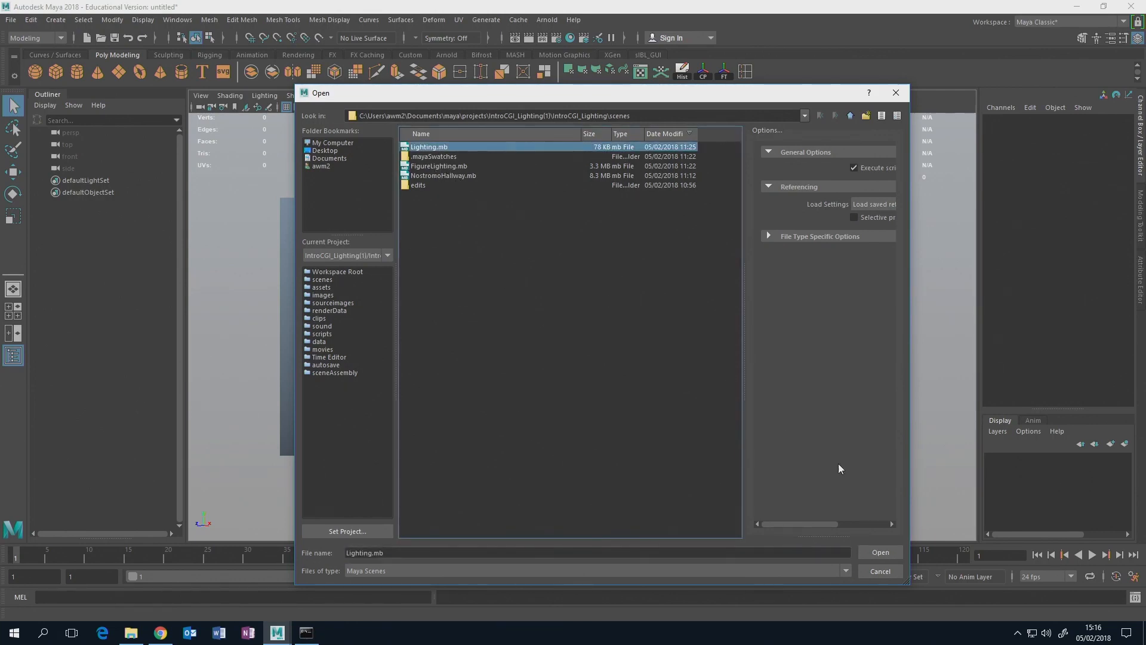
click(881, 552)
click(564, 320)
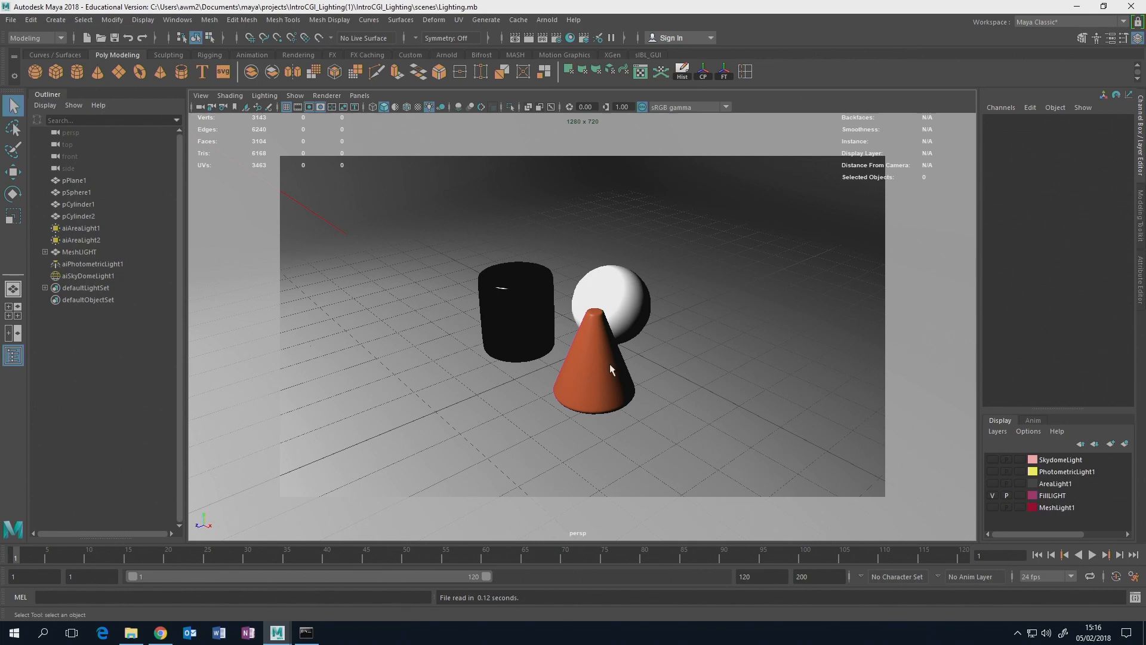
- Turn off scene lighting in the perspective view and view the backdrop and the large light from farther away
click(432, 108)
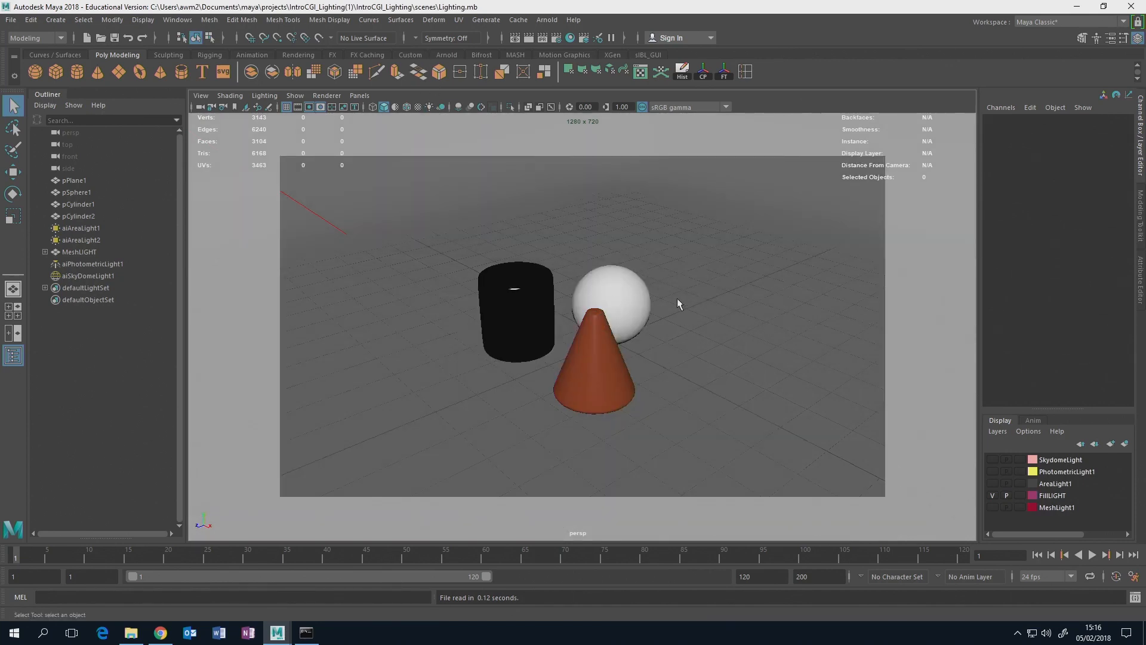
alt+drag(745, 276, 716, 253)
scroll(717, 263, down, 8)
alt+drag(523, 280, 485, 238)
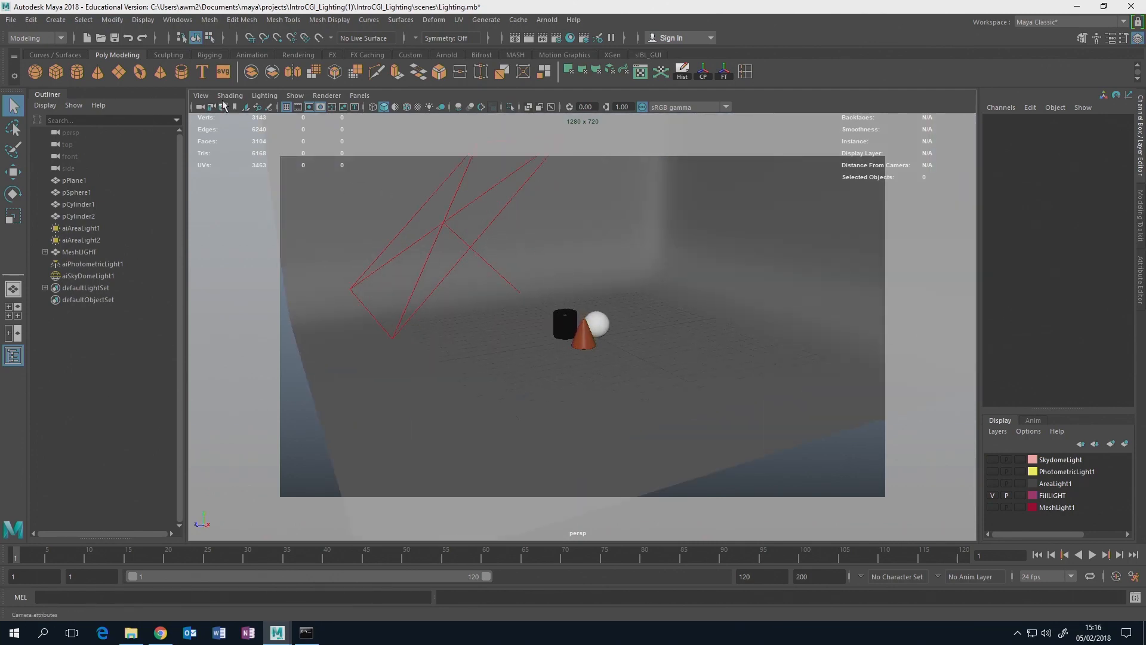
- Restore the perspective camera to the saved cameraView1 bookmark
click(200, 96)
mouse_move(278, 310)
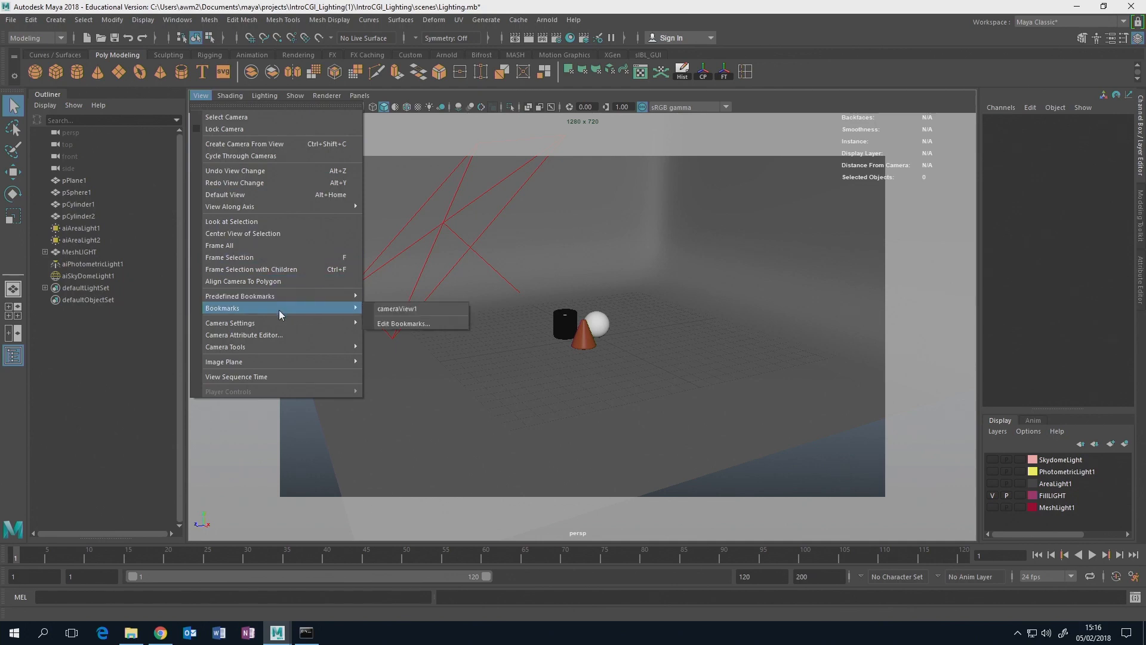
click(397, 309)
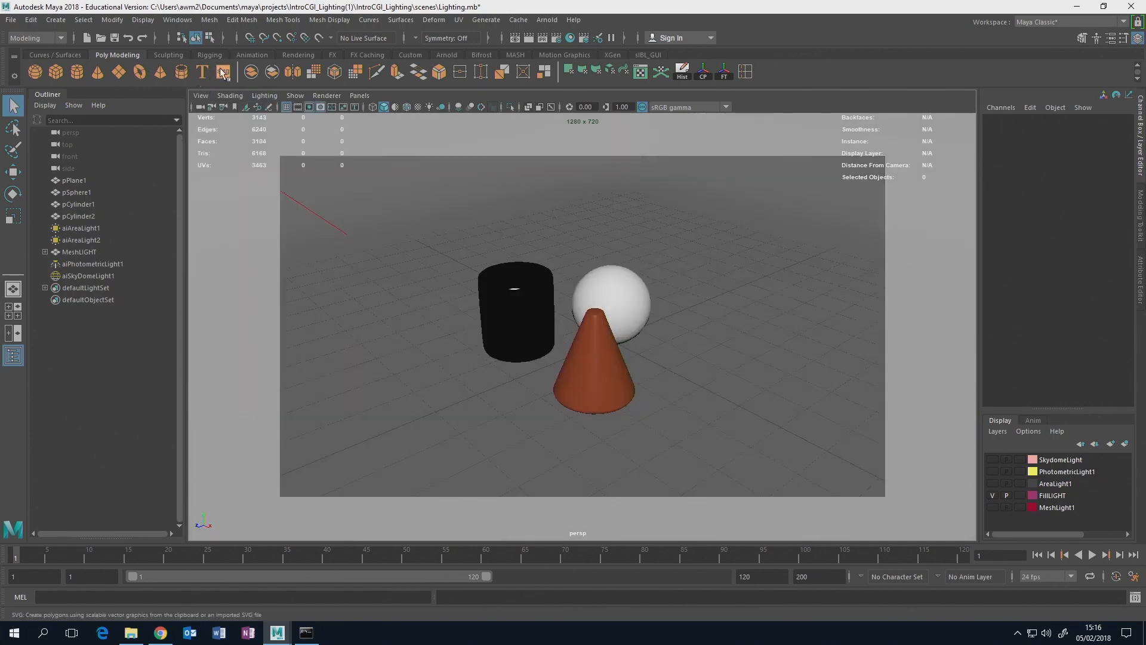
- Create a Maya point light and, in wireframe display, raise it along Y to about 2.9
click(300, 54)
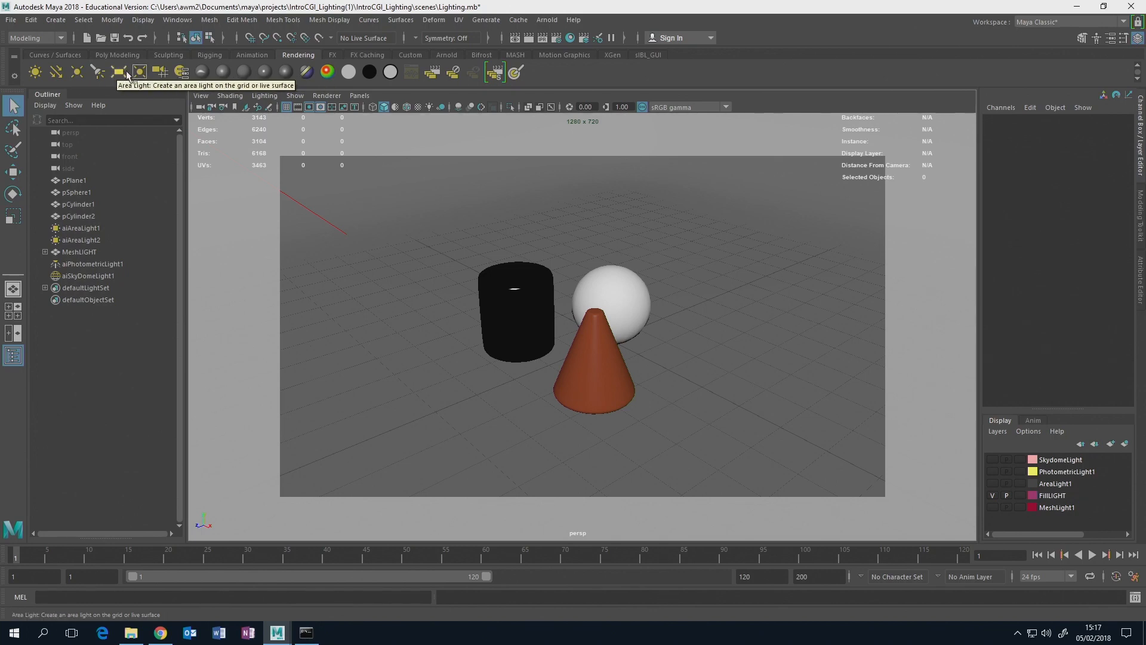
click(77, 73)
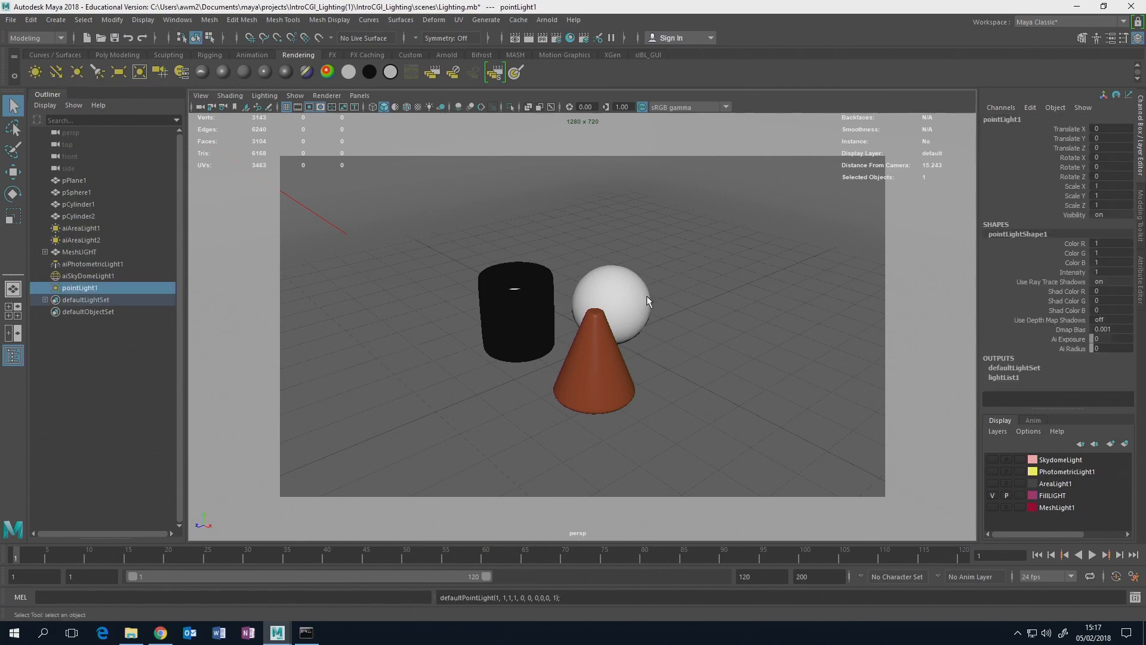
key(4)
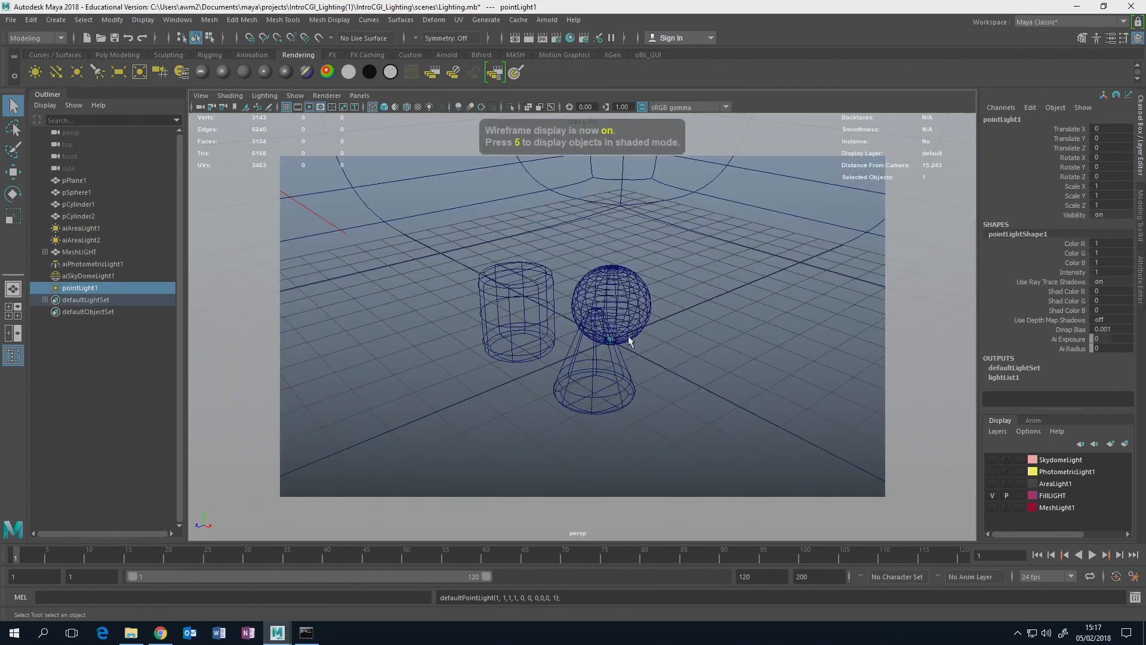
key(w)
drag(612, 310, 613, 203)
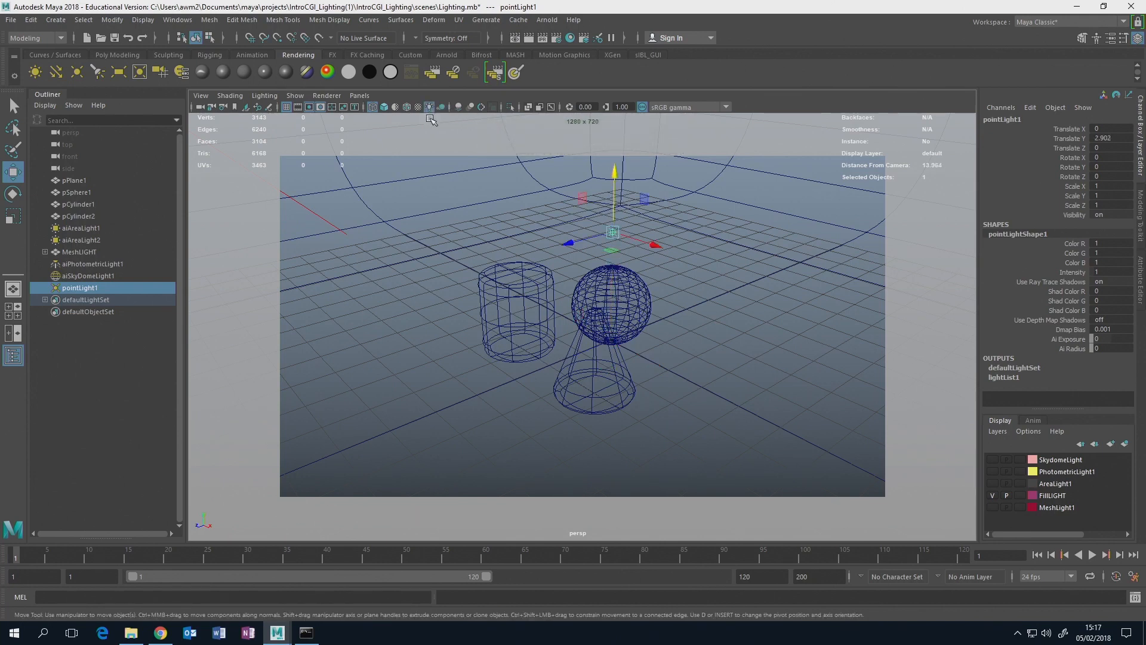
- Return to shaded display with scene lighting on, and move the point light along X to about 0.92
key(5)
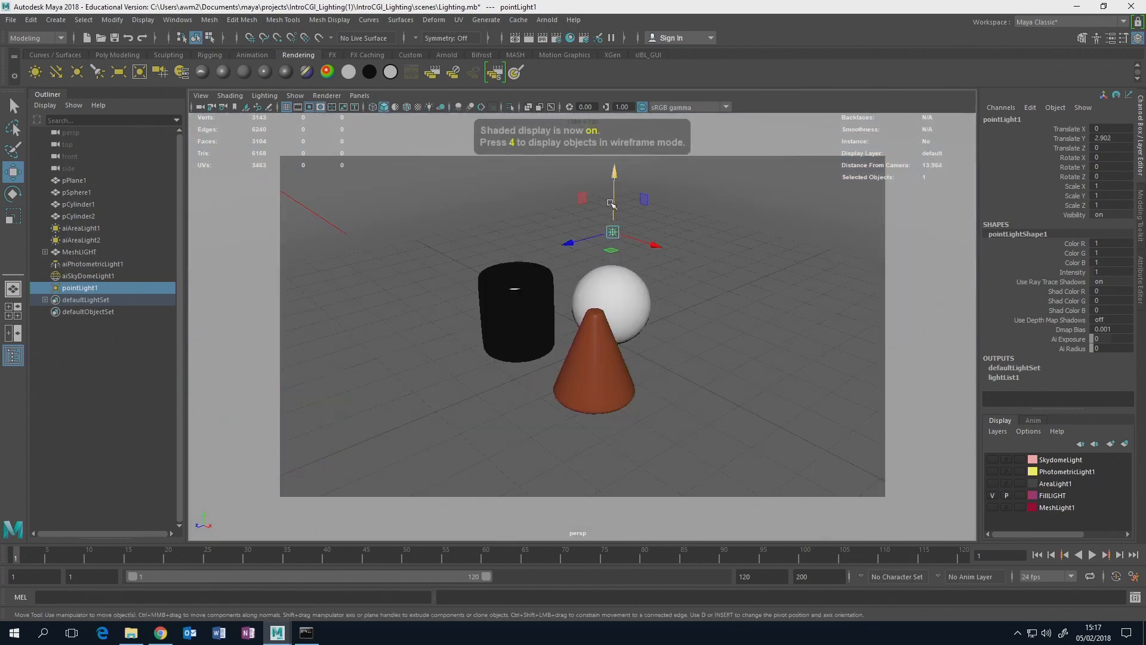
click(430, 107)
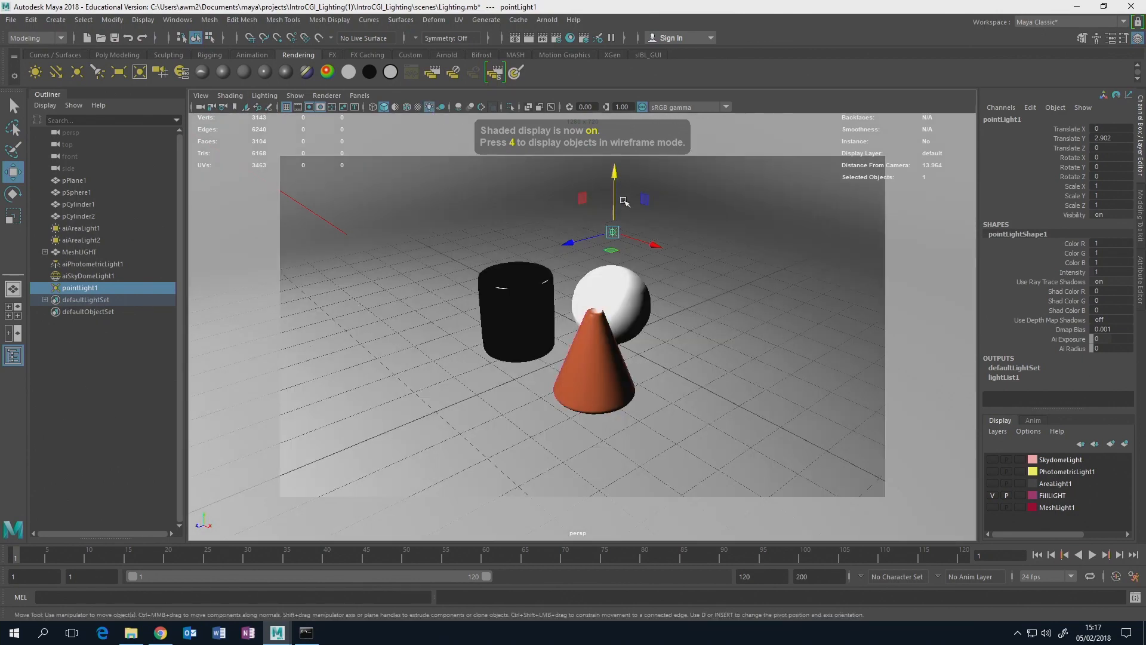
mouse_move(630, 239)
mouse_down()
mouse_move(776, 271)
mouse_move(624, 218)
mouse_move(649, 219)
mouse_move(664, 241)
mouse_up()
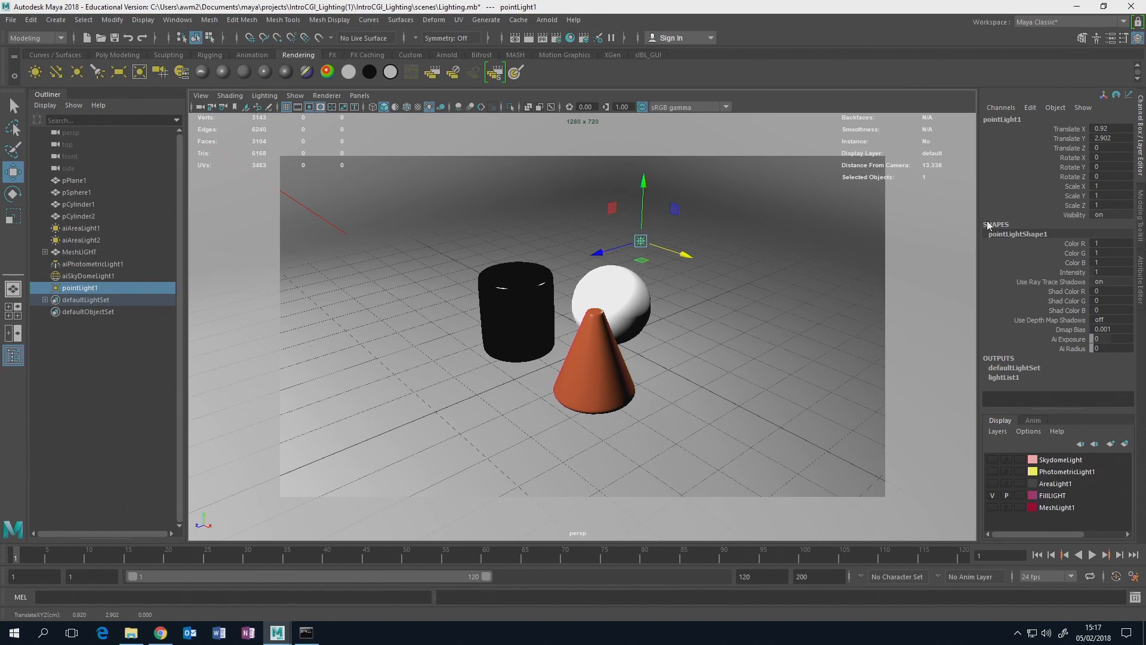
- Give the point light a red color and raise its intensity to about 3.55
click(1141, 282)
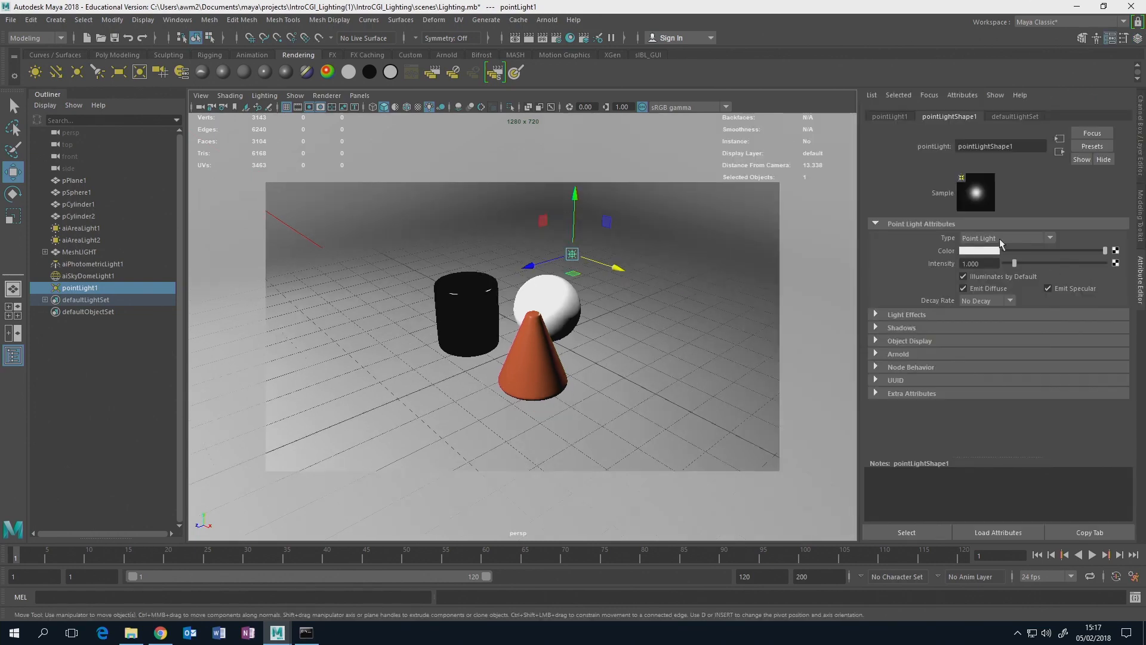
click(977, 251)
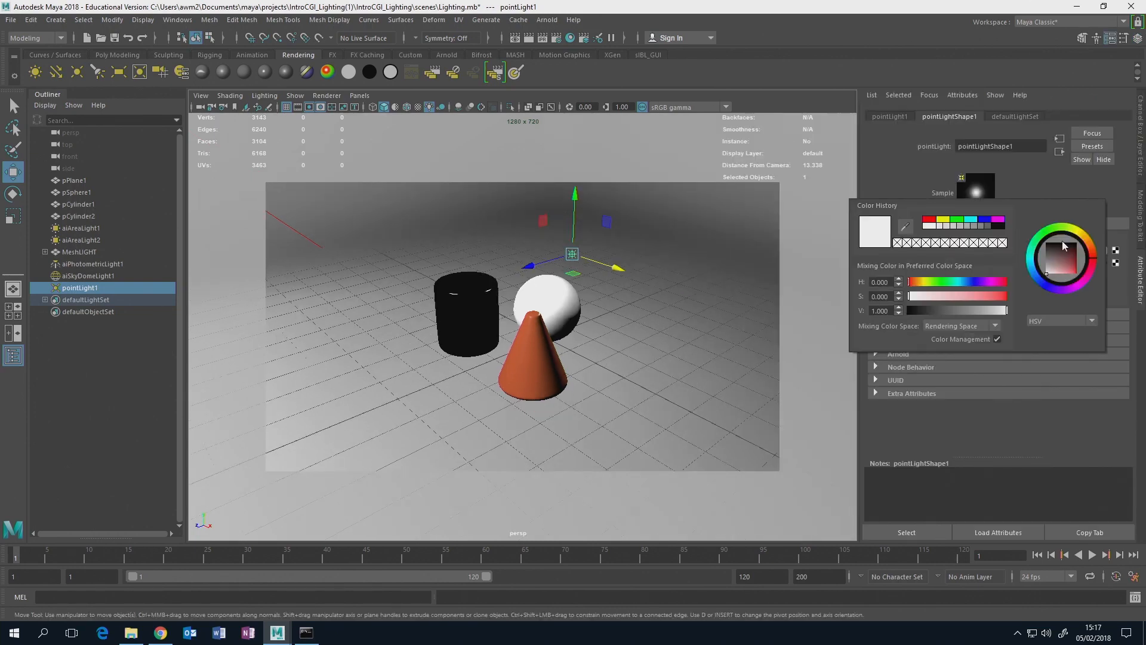
drag(1063, 245, 1075, 272)
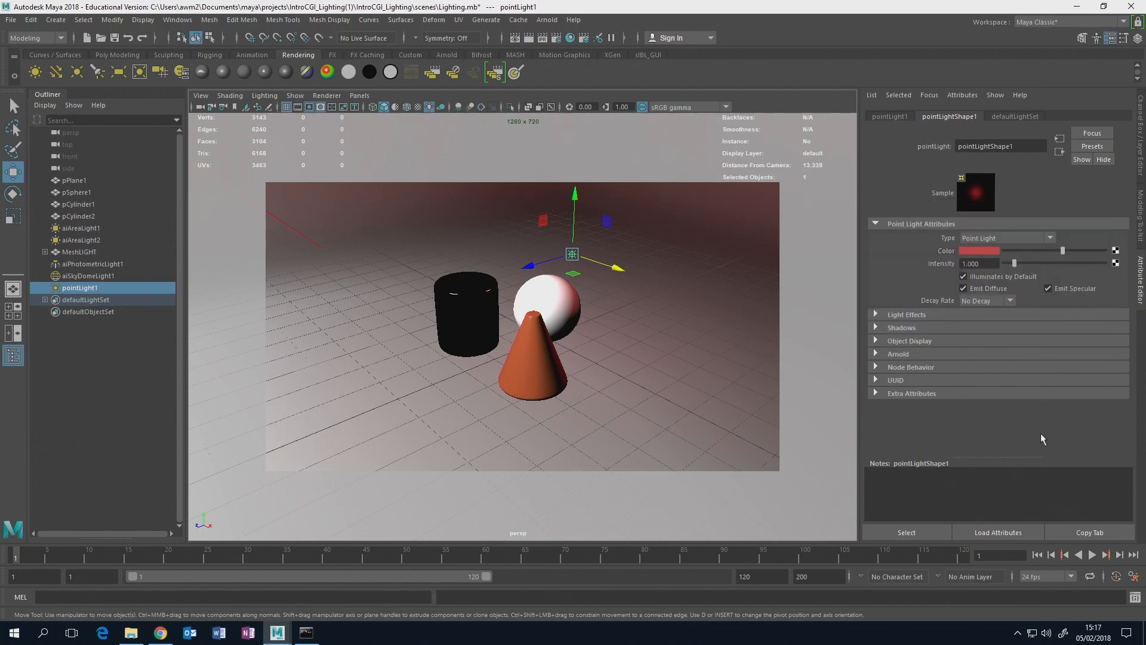
drag(1017, 267, 1043, 266)
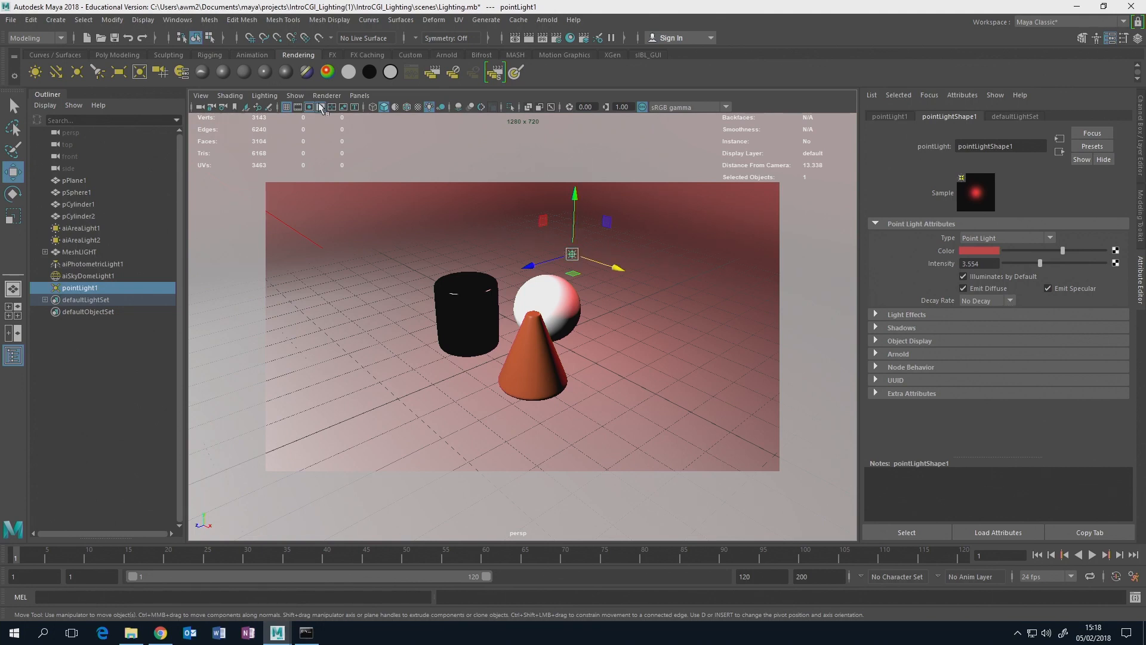
- Move the point light up and well away behind the sphere, and review its decay rate options without changing them
mouse_move(577, 260)
mouse_down()
mouse_move(710, 260)
mouse_move(595, 255)
mouse_move(750, 243)
mouse_move(591, 240)
mouse_move(597, 223)
mouse_up()
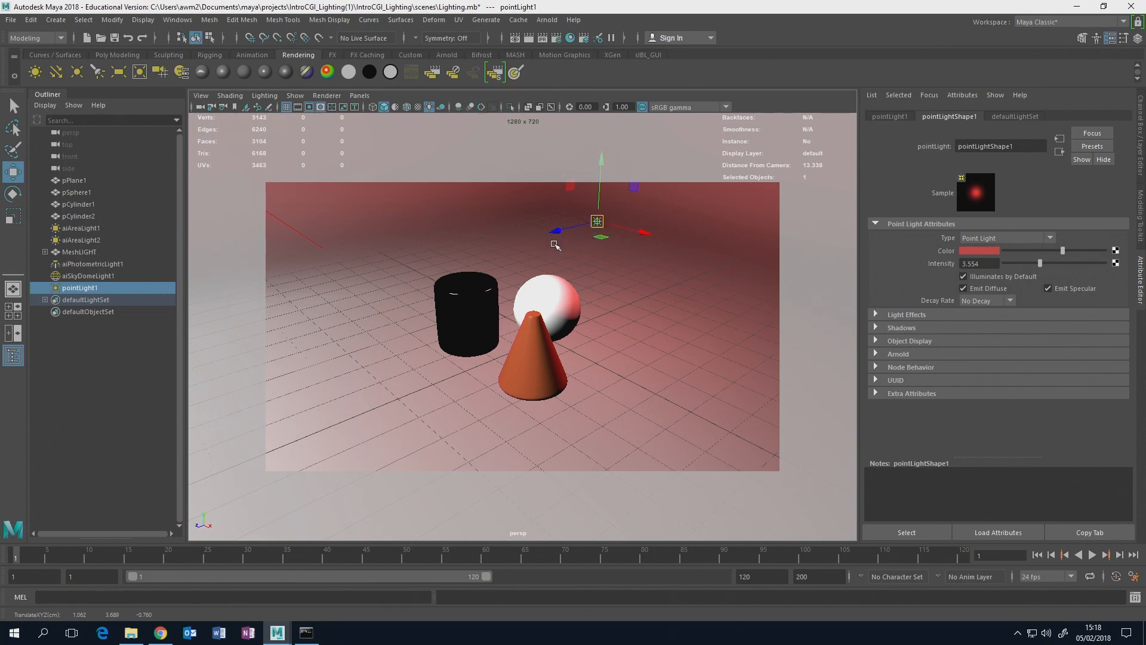
drag(608, 227, 719, 218)
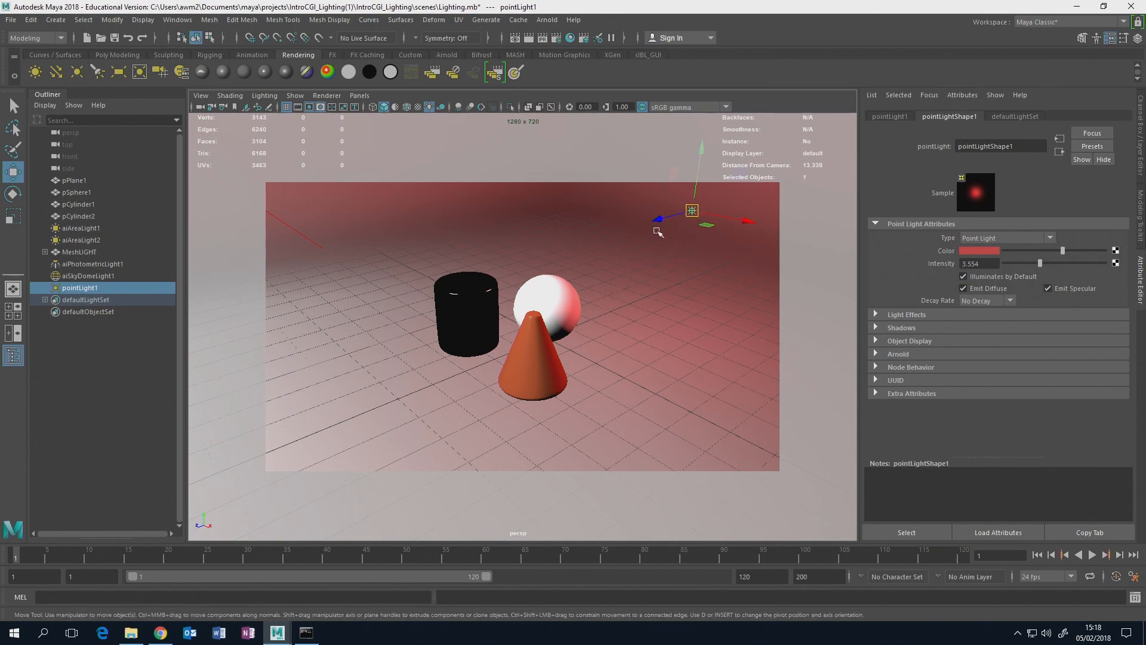
click(1008, 301)
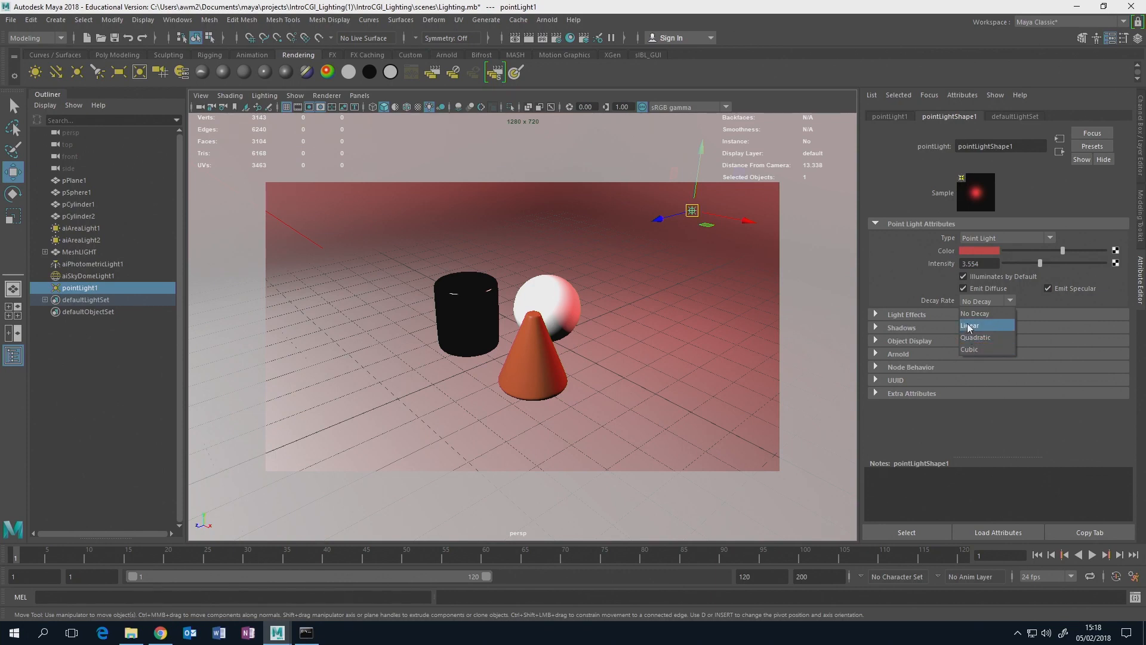
click(910, 274)
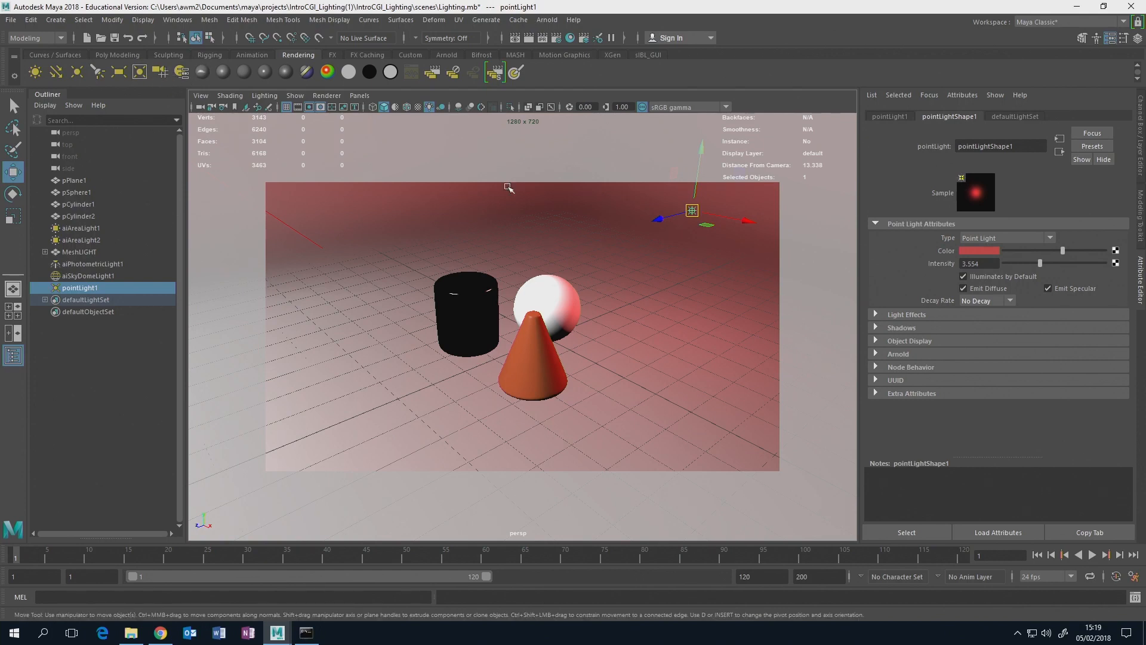
- Examine the point light's Arnold attributes, including exposure, samples, radius, shadow and visibility settings
click(876, 353)
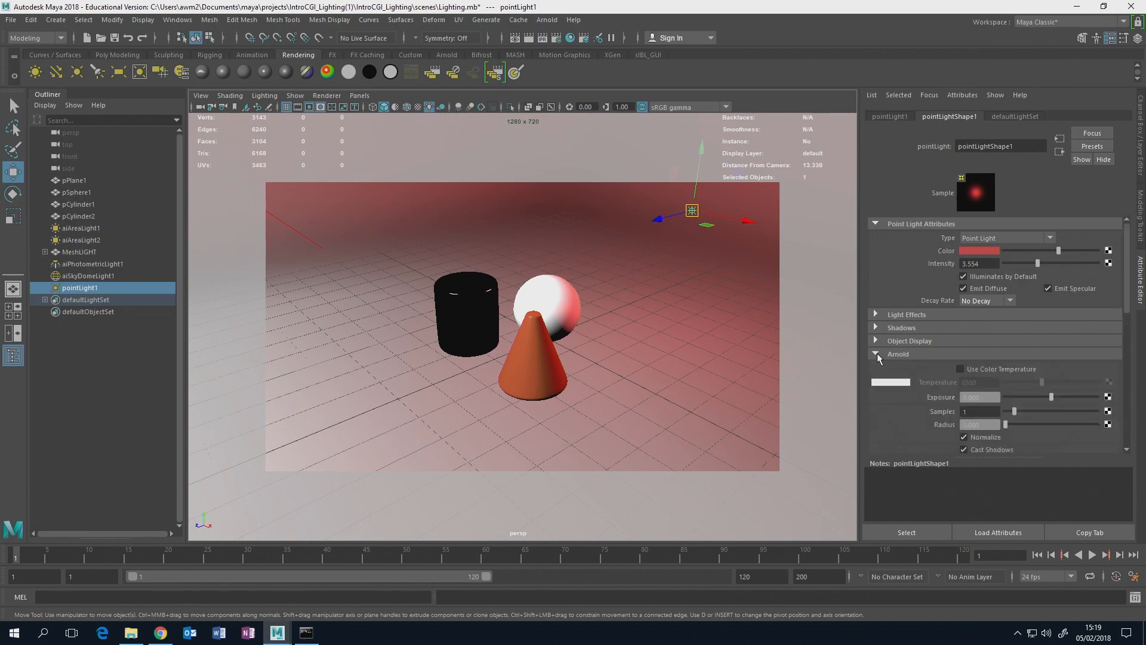
scroll(1015, 335, down, 4)
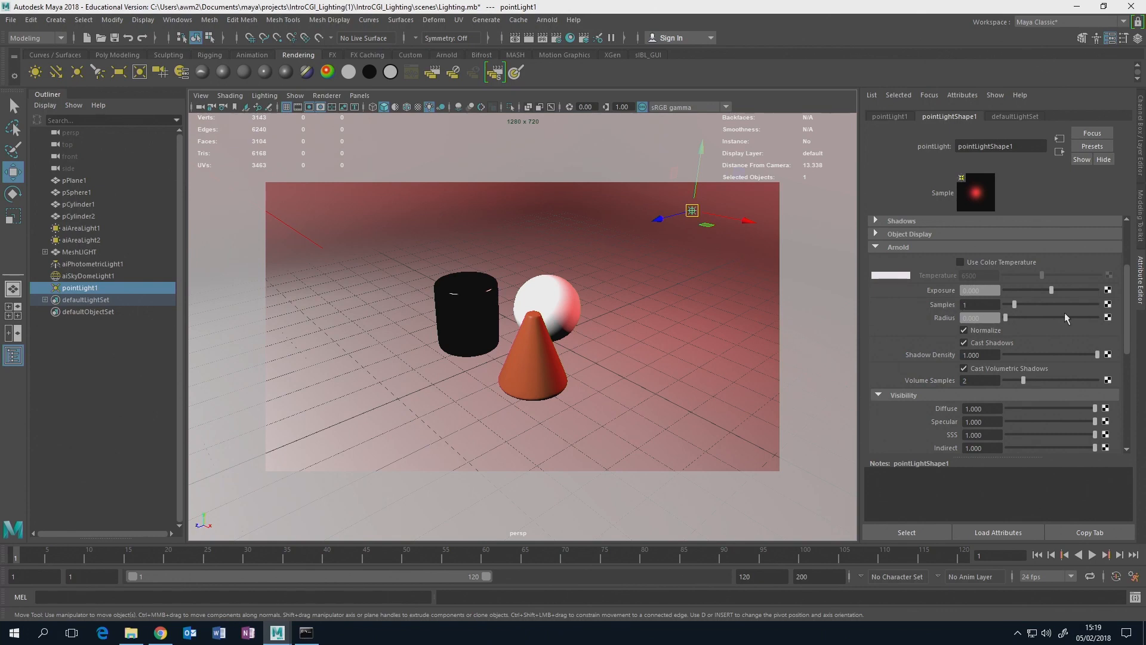
scroll(1128, 317, up, 3)
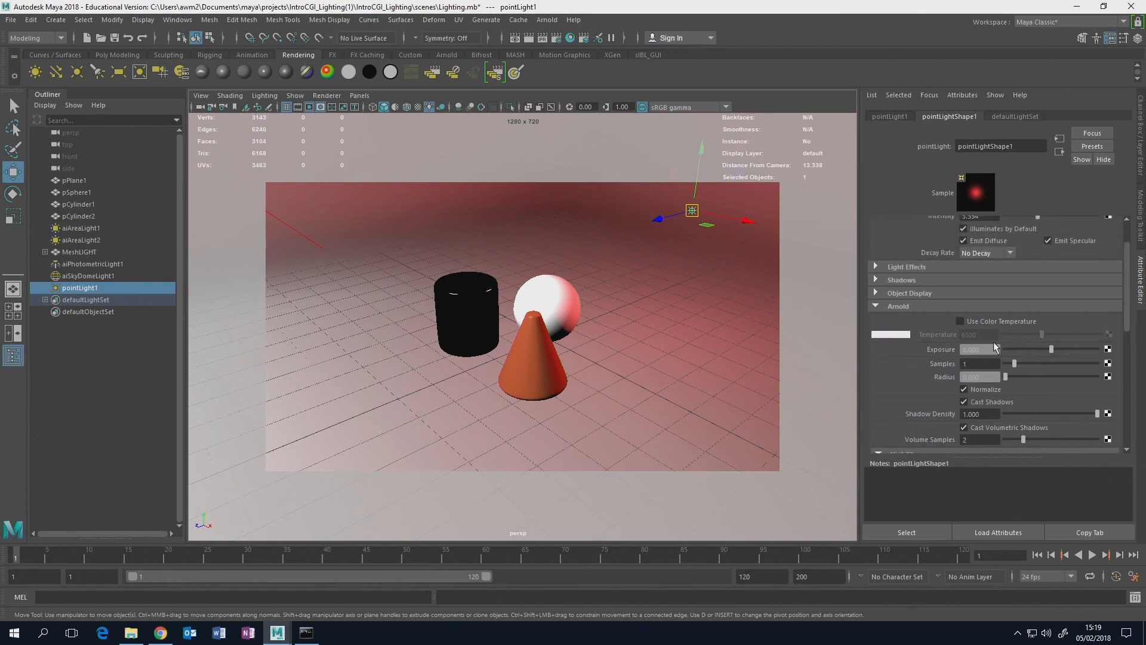
scroll(992, 344, down, 2)
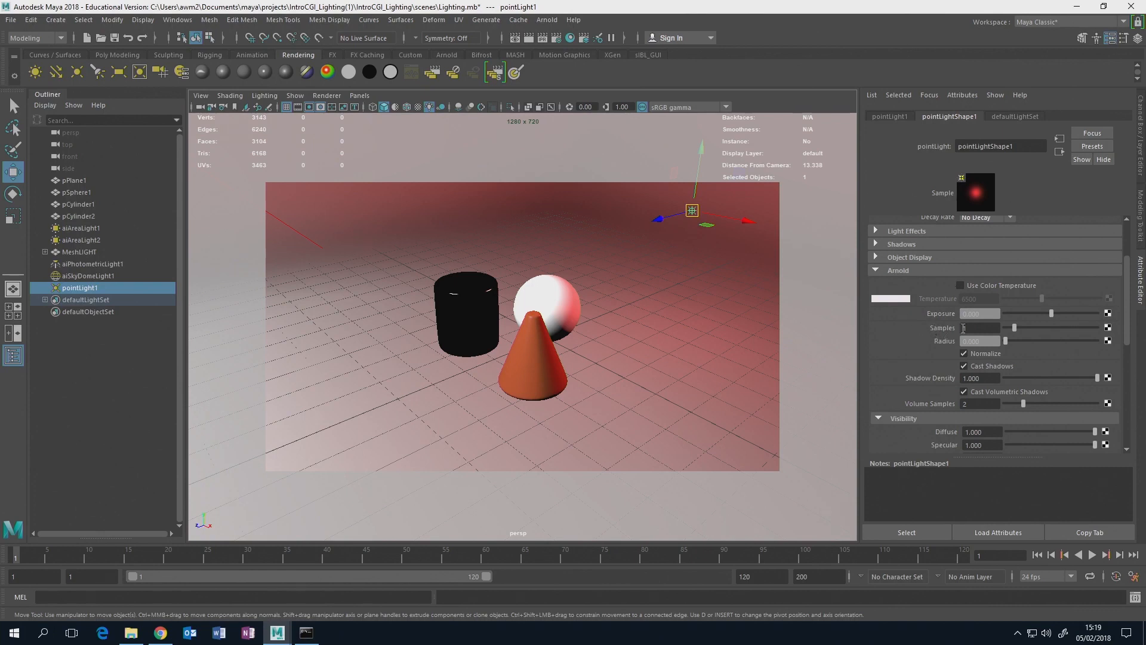
scroll(956, 368, down, 2)
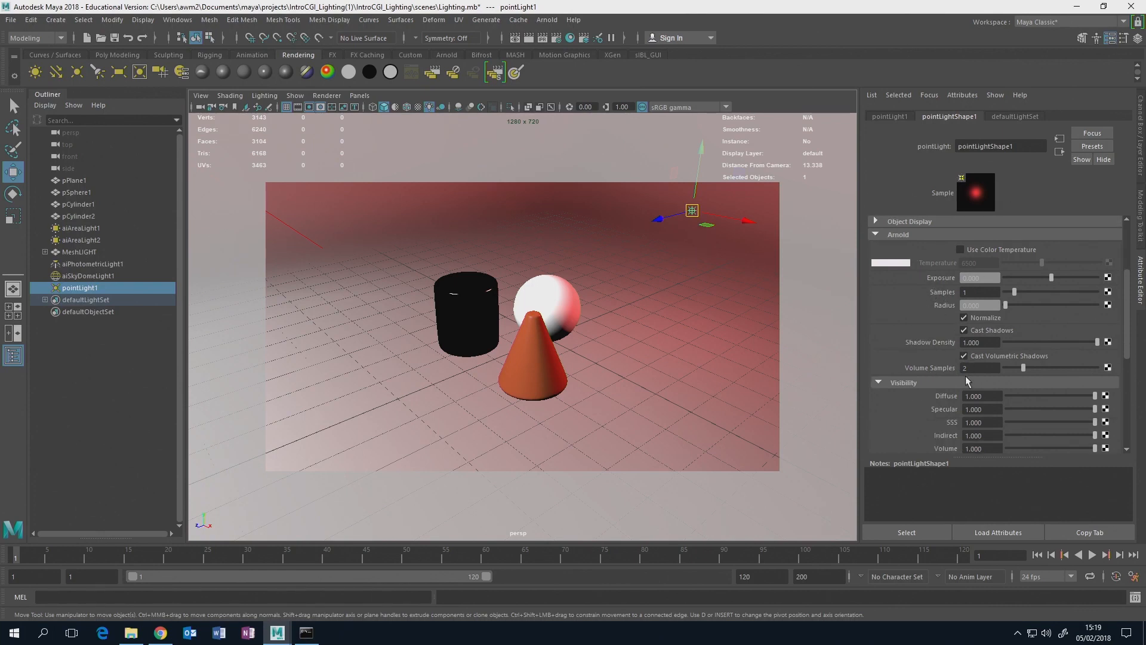
scroll(970, 379, down, 4)
scroll(951, 331, up, 6)
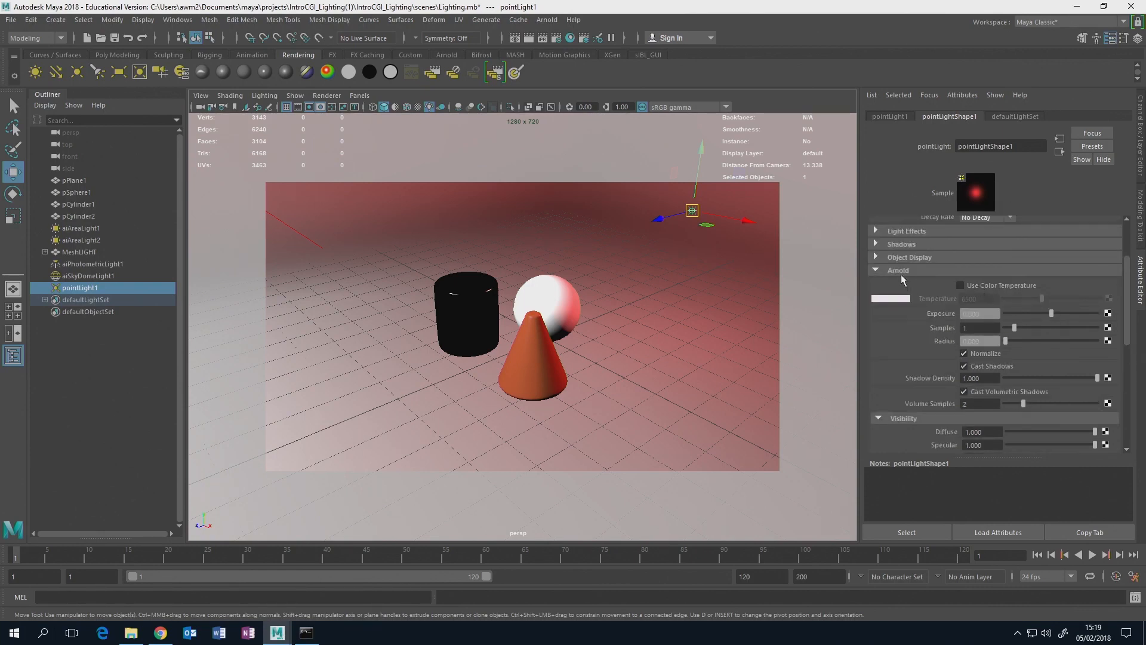
click(882, 268)
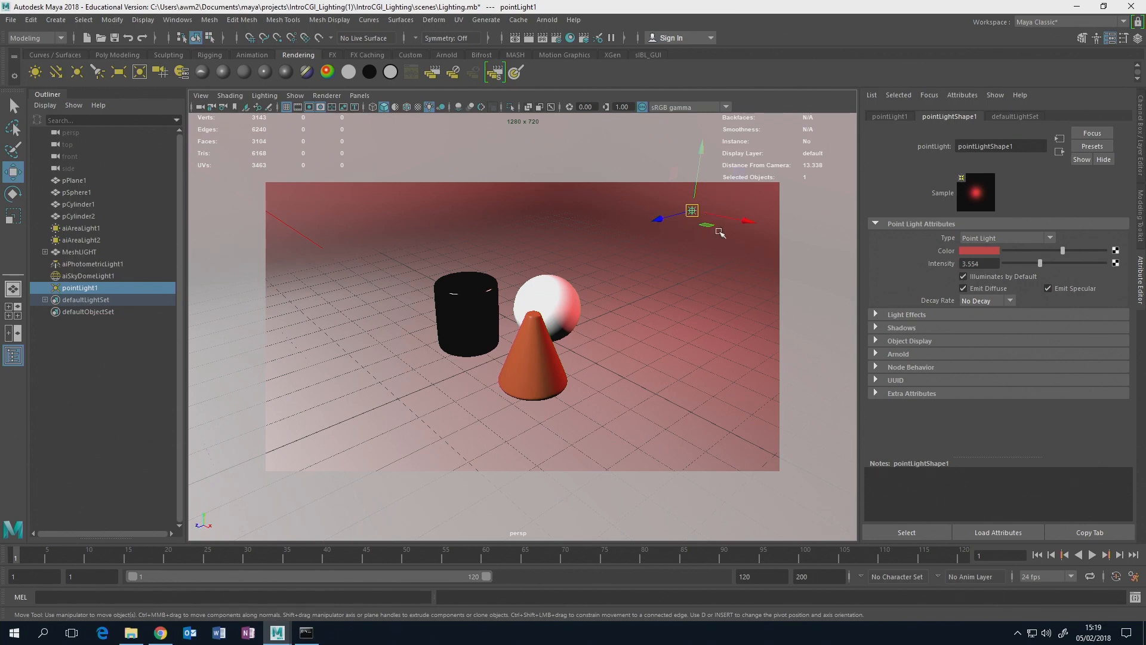
- Delete the red point light from the scene
click(694, 213)
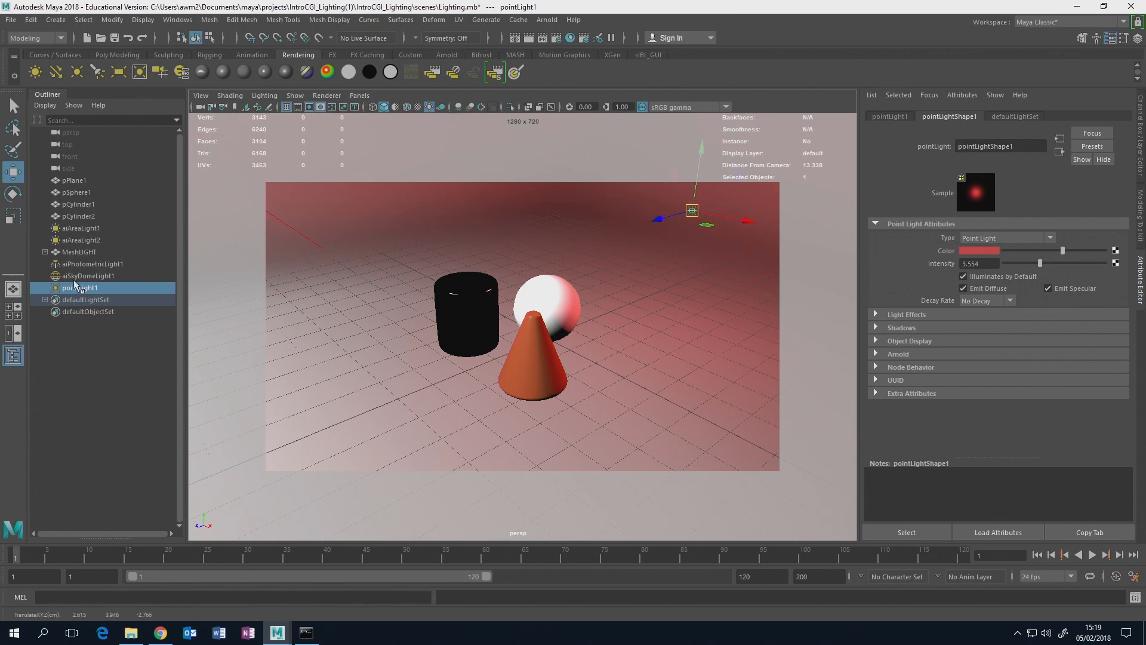
key(Delete)
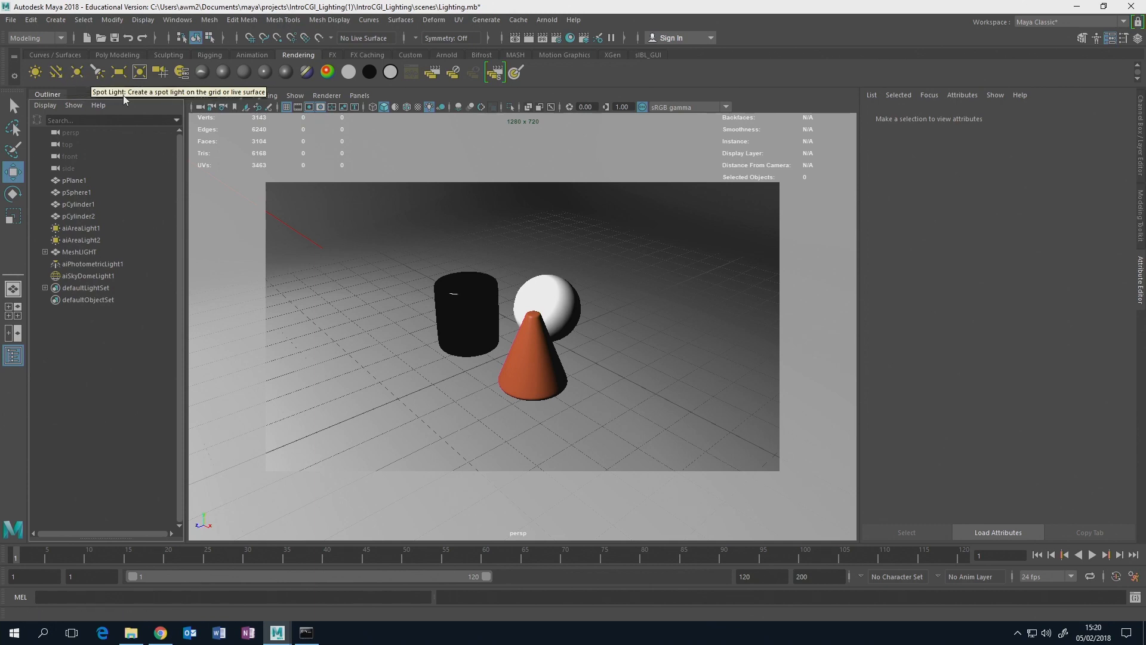
- Show the Arnold light tools and make the AreaLight1 display layer visible
click(1142, 136)
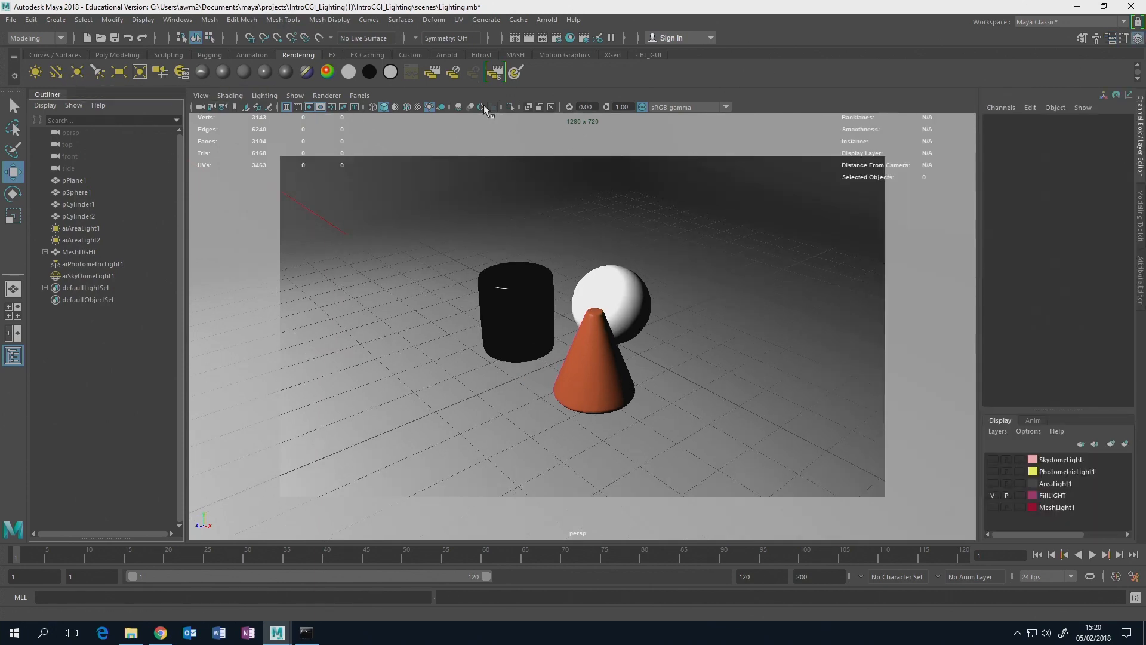
click(451, 59)
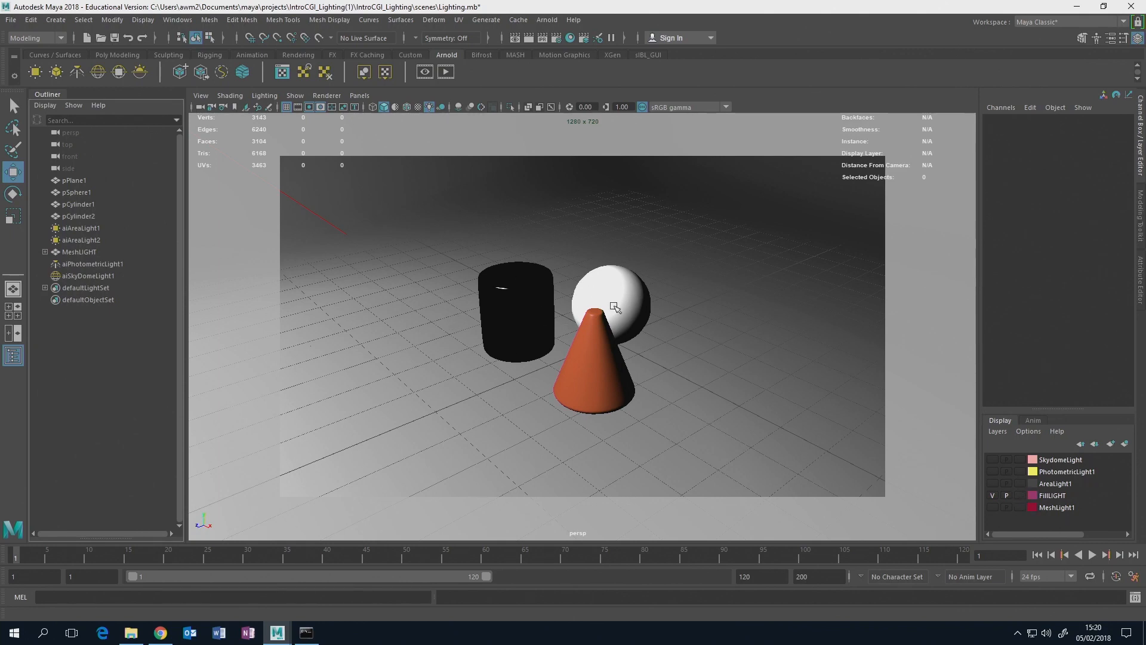
click(992, 483)
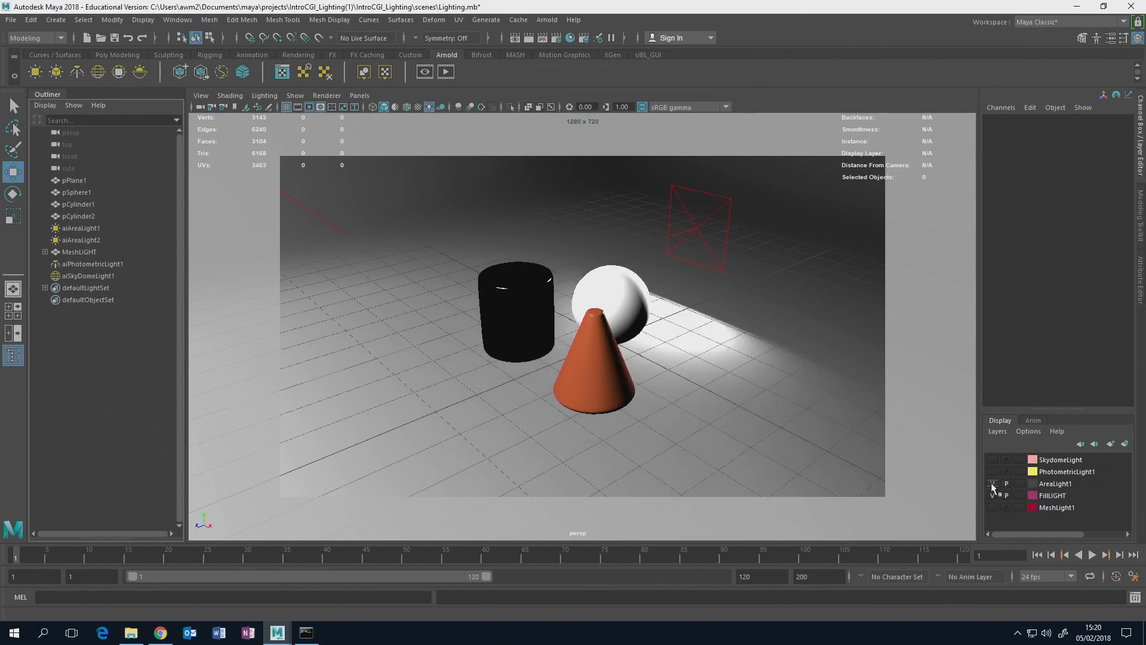
- Open the attributes of the area light behind the sphere and try the cylinder and disk light shapes before returning to quad
click(714, 222)
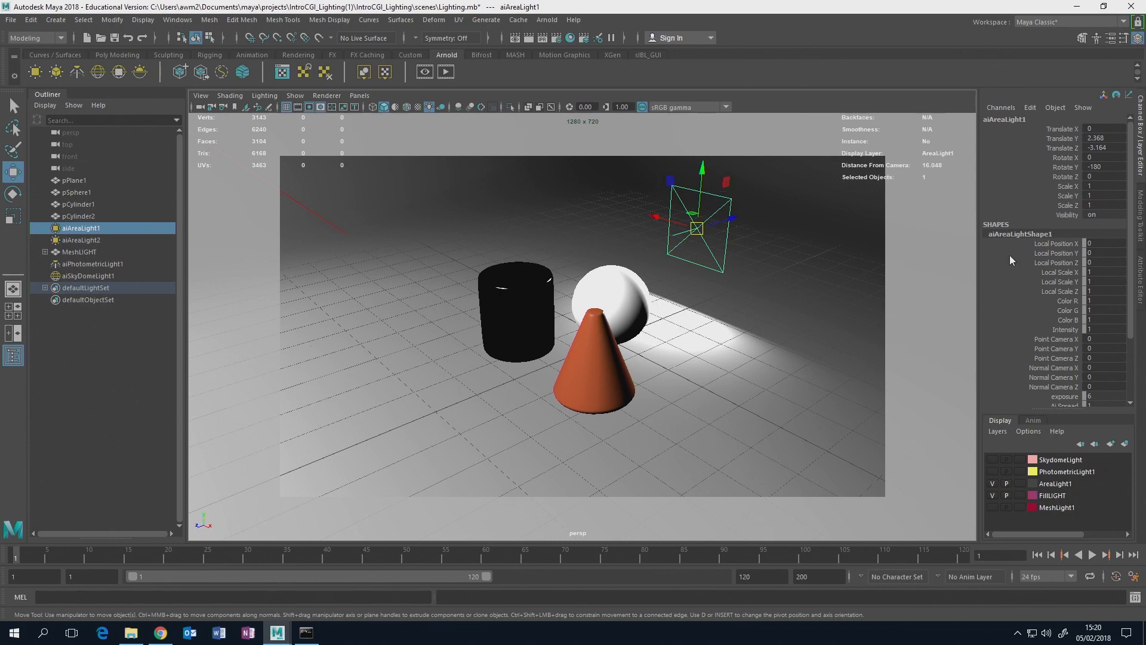
click(1141, 275)
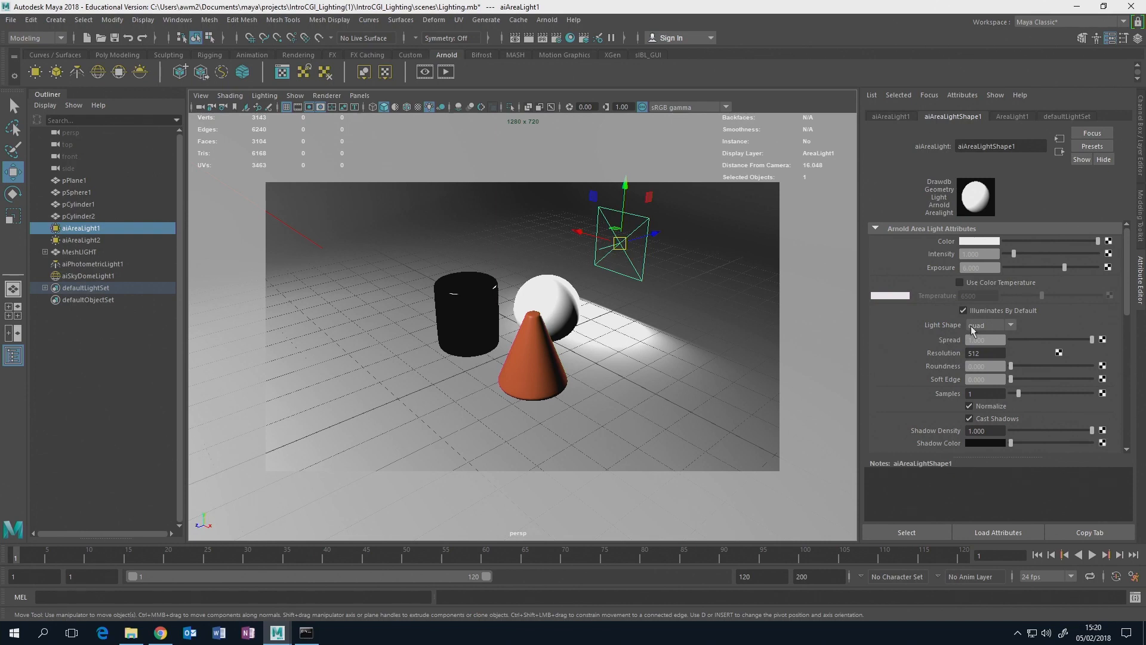
click(1013, 326)
click(994, 350)
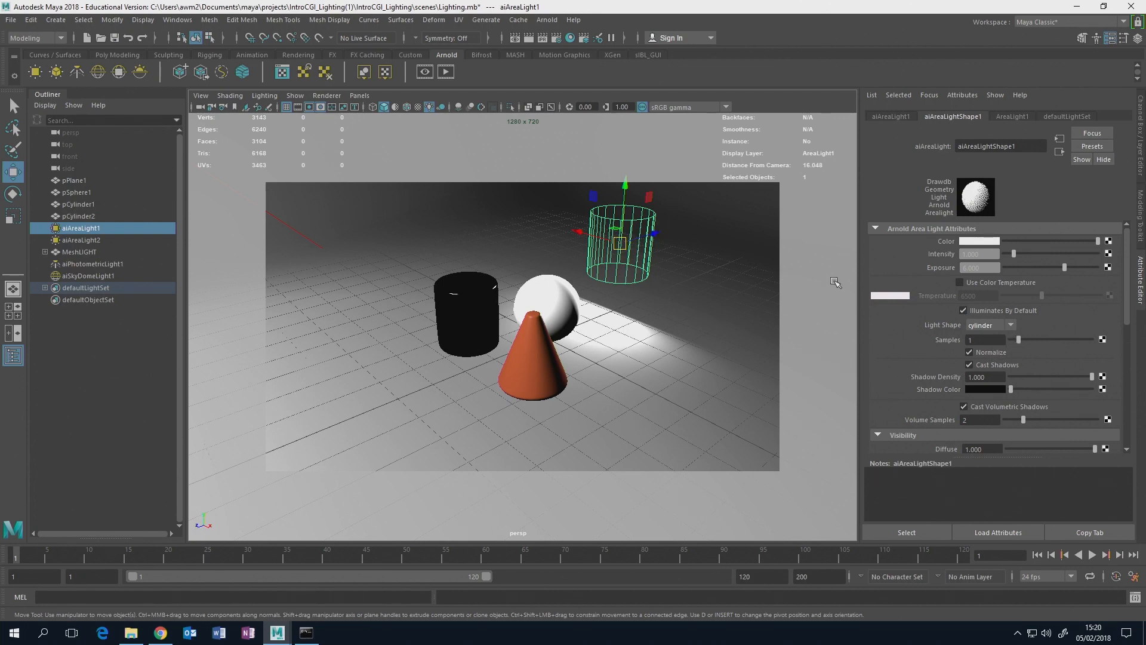
click(1010, 326)
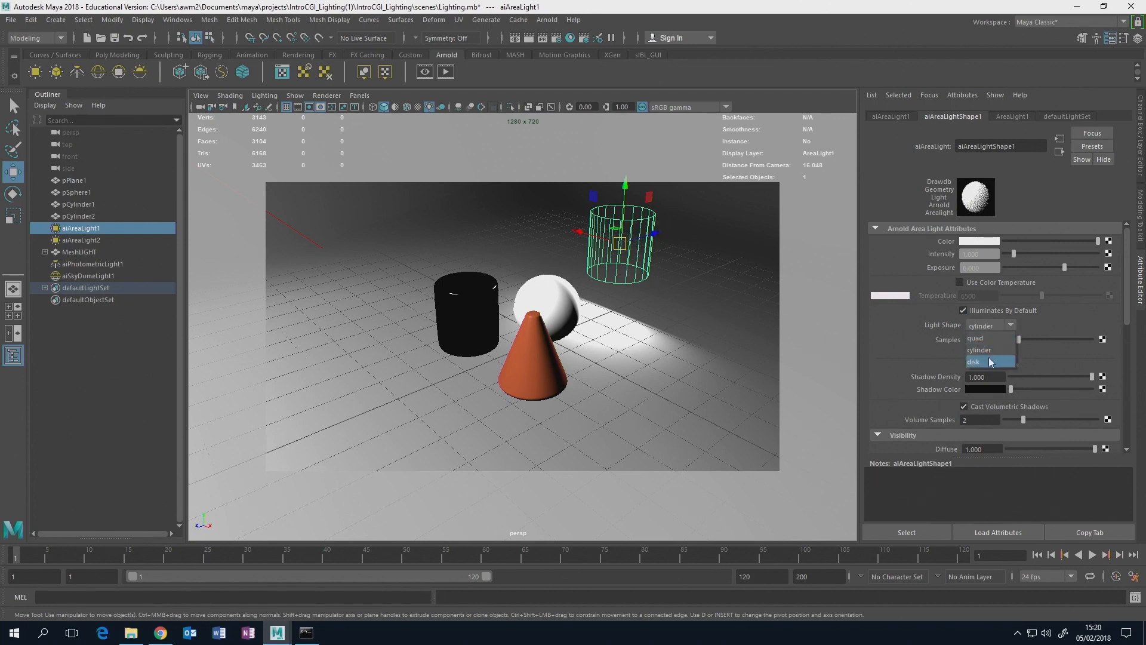
click(1010, 325)
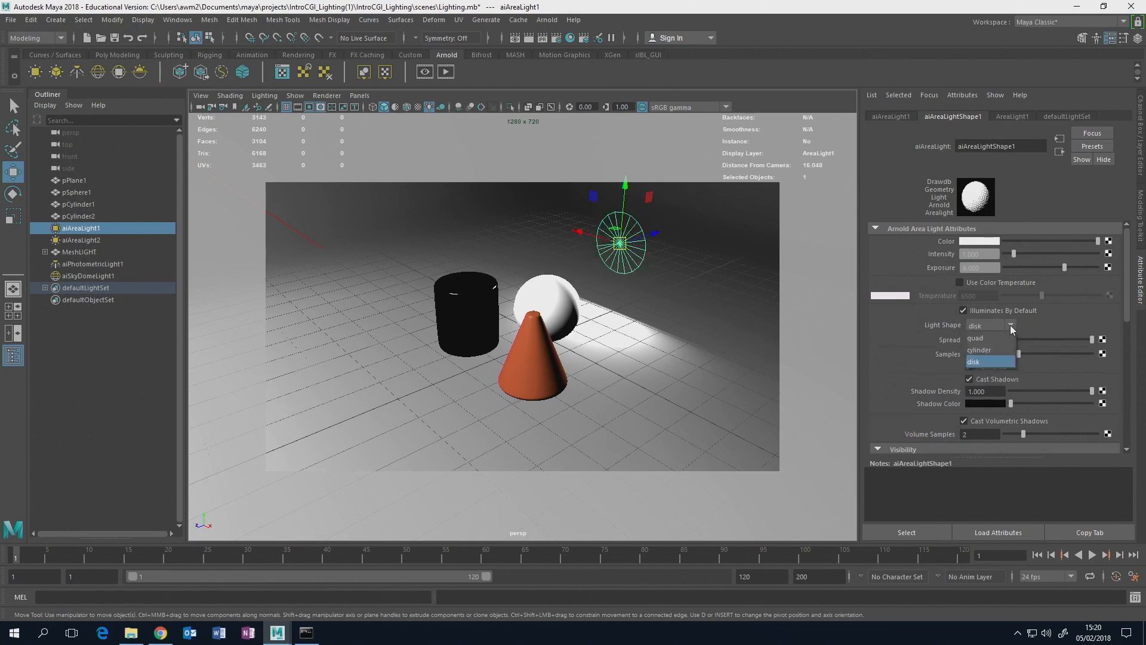
click(984, 333)
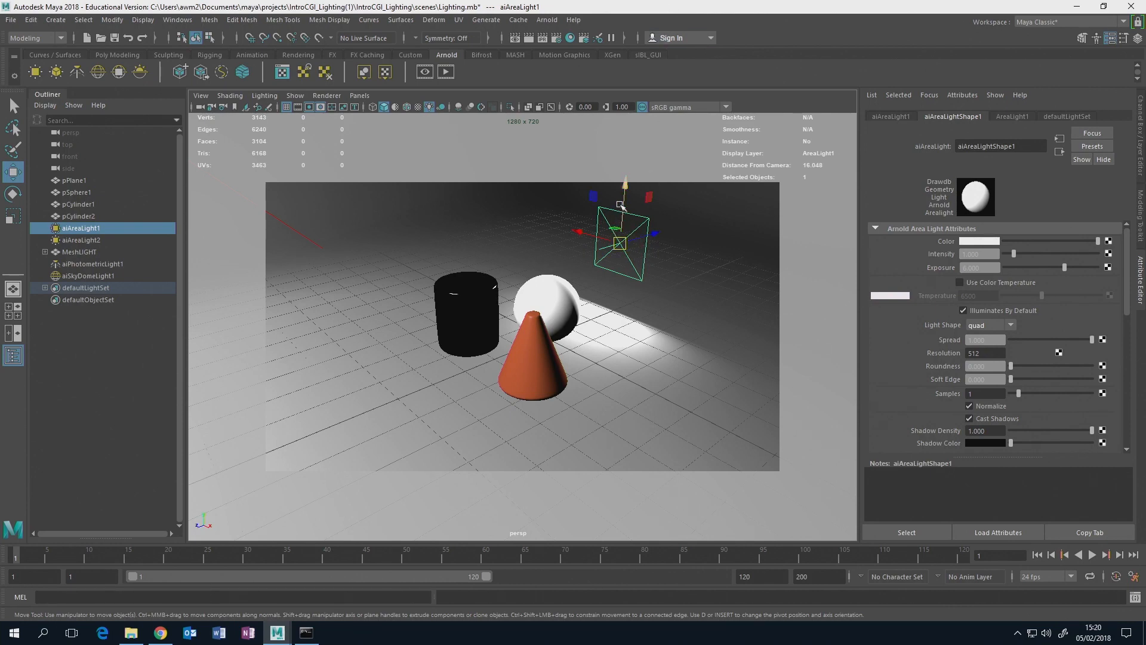
- Try scaling the area light into a long, flat strip and undo the scaling
key(r)
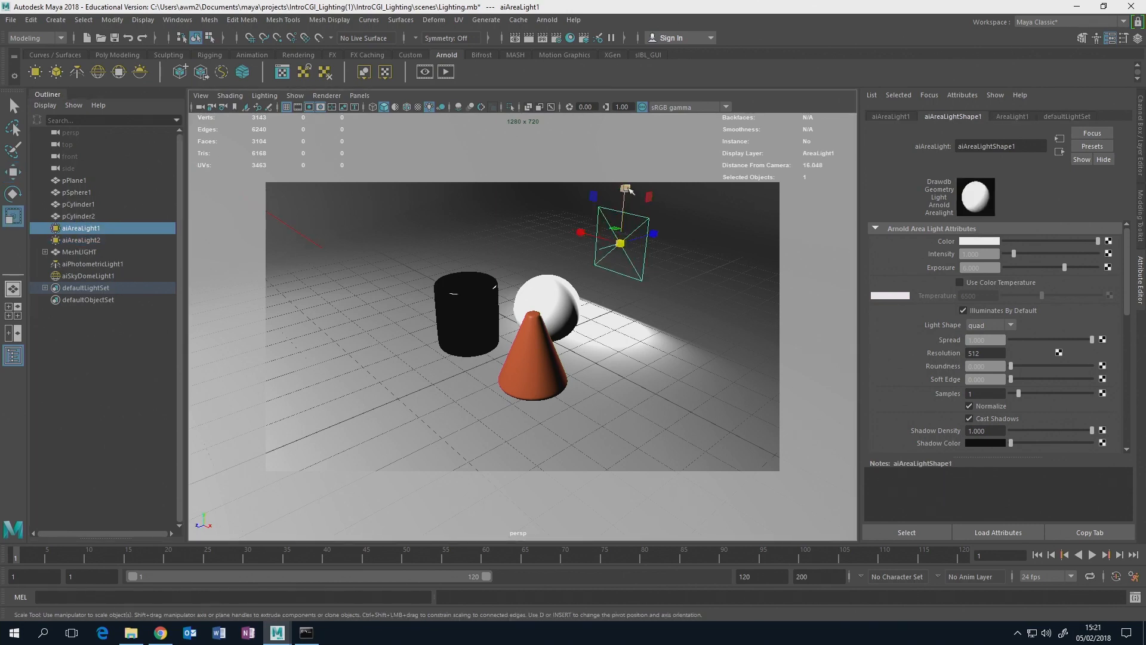
drag(625, 189, 472, 218)
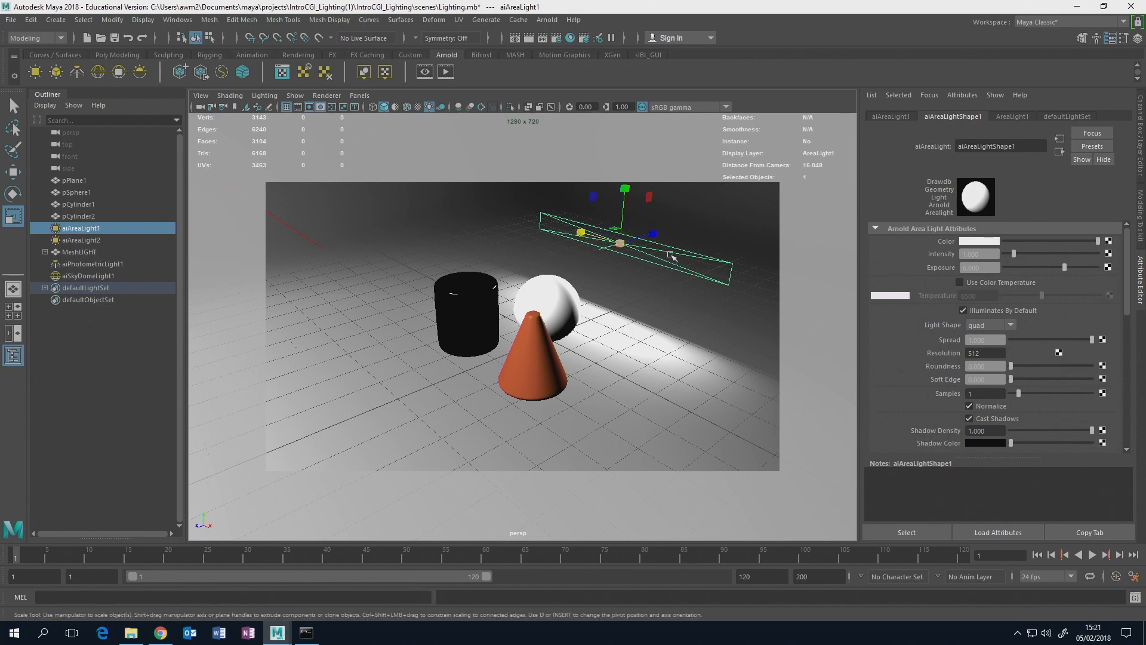
drag(579, 236, 655, 253)
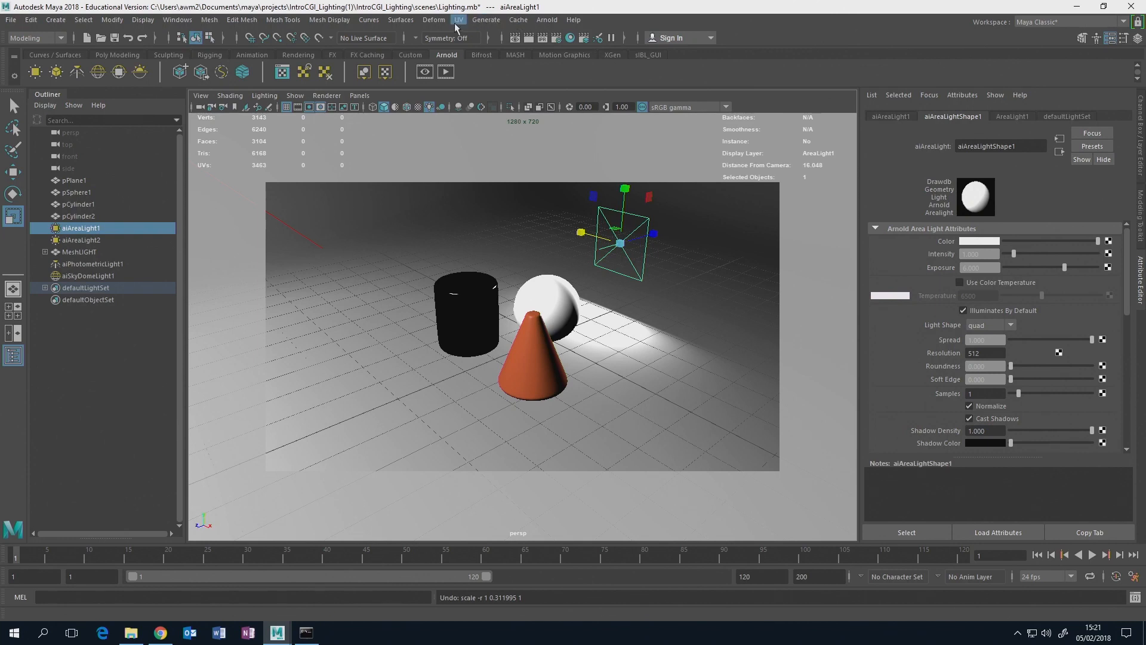
- Start a live render in the Arnold RenderView and position its window so the area light remains visible in the viewport
click(548, 20)
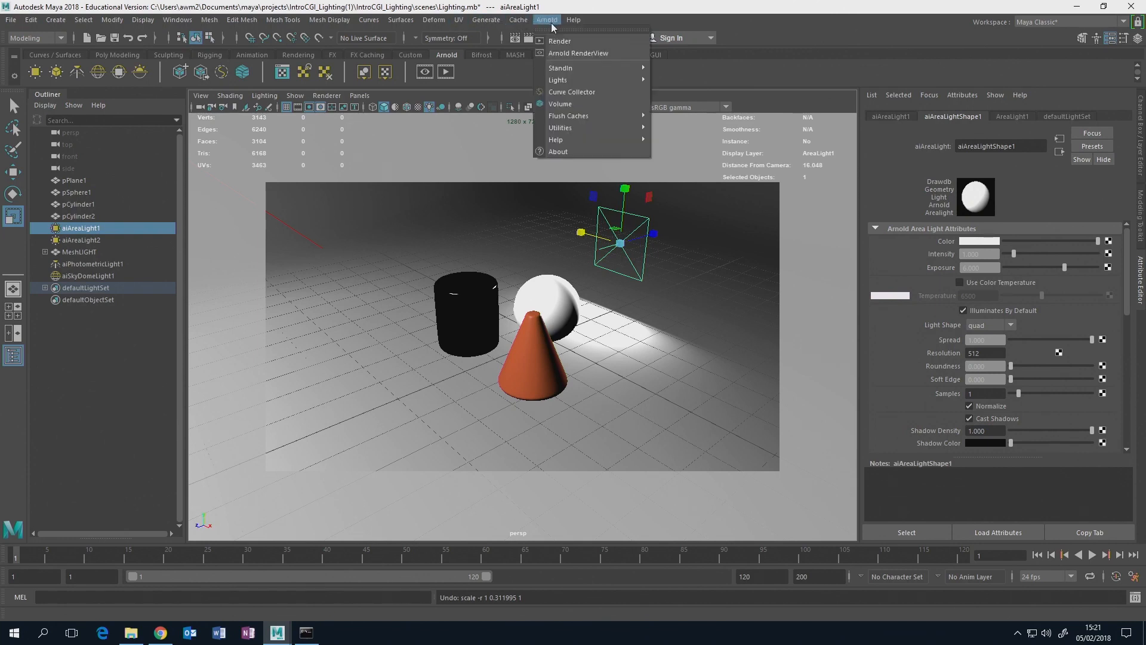
click(578, 53)
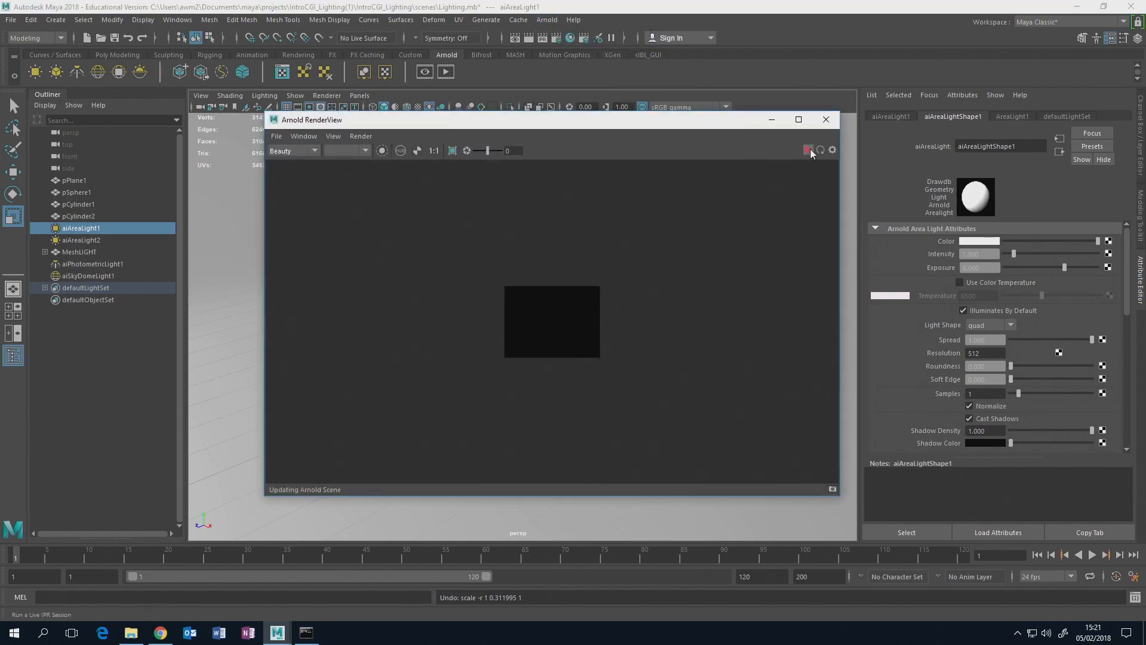
drag(741, 125, 509, 174)
click(561, 201)
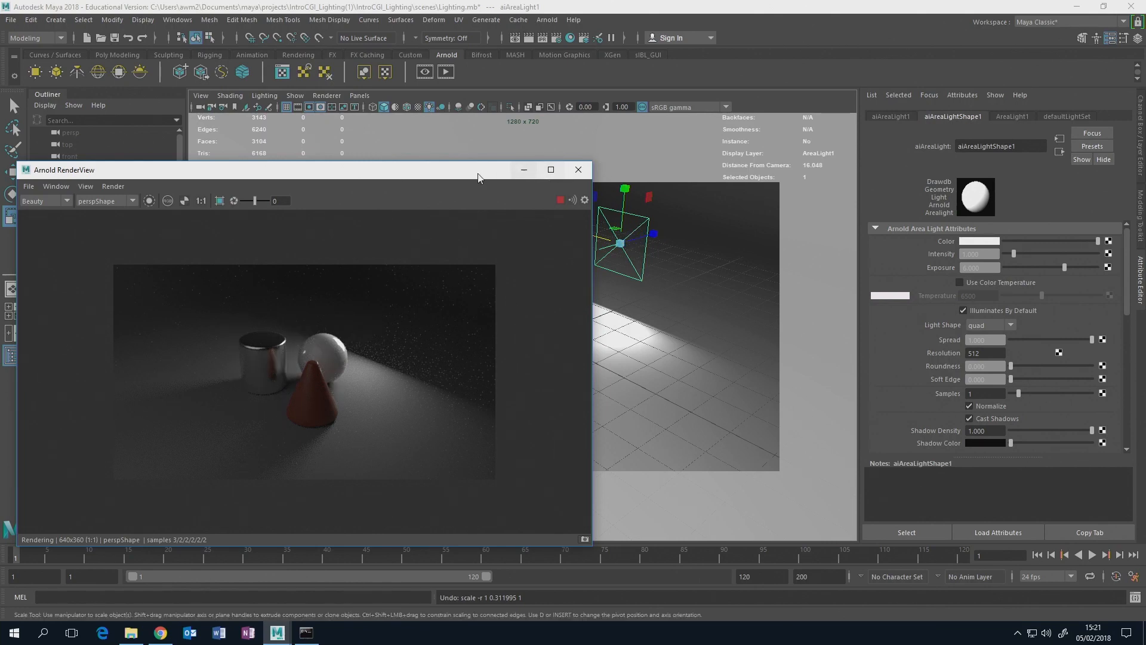
drag(487, 171, 471, 174)
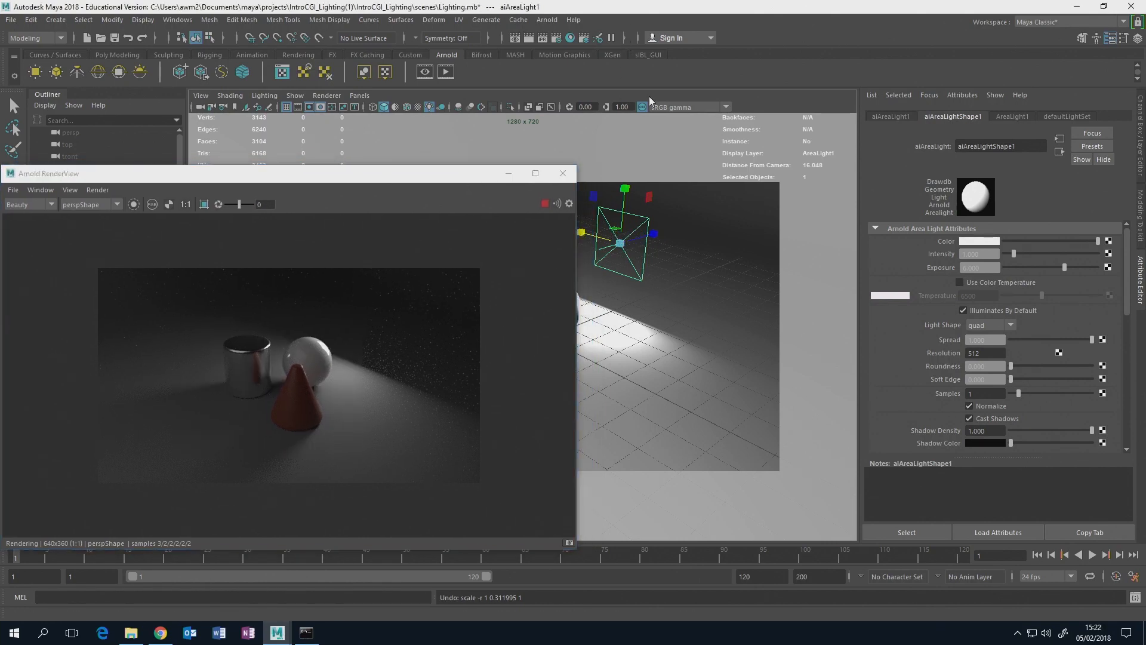
- Move the area light sideways along its X axis in both directions while the live render updates, leaving it slightly farther along the floor
key(w)
drag(587, 233, 528, 193)
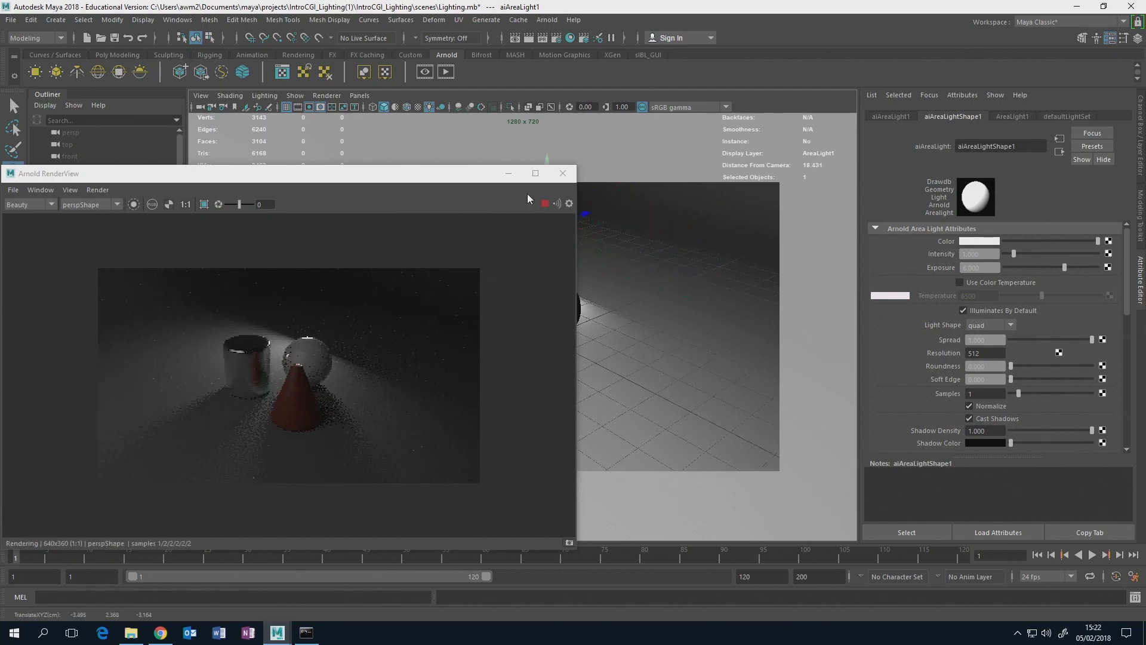
drag(416, 179, 420, 243)
drag(512, 213, 667, 240)
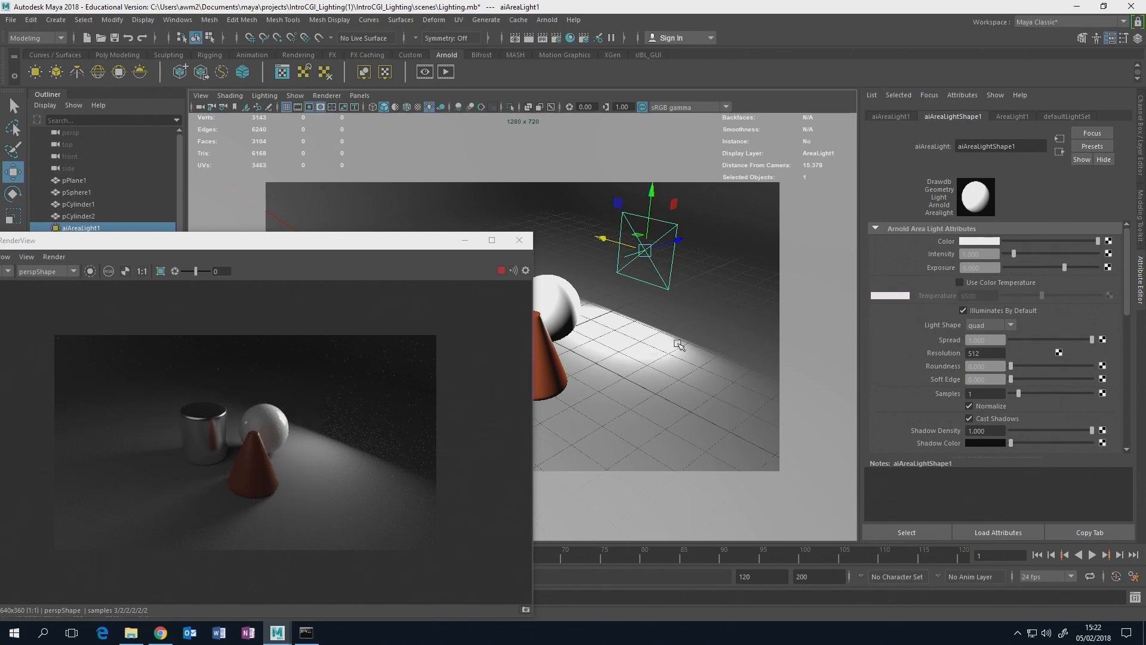
- Uncover the viewport, toggle its shadow display, and place the render window beside the area light again
drag(381, 251, 341, 409)
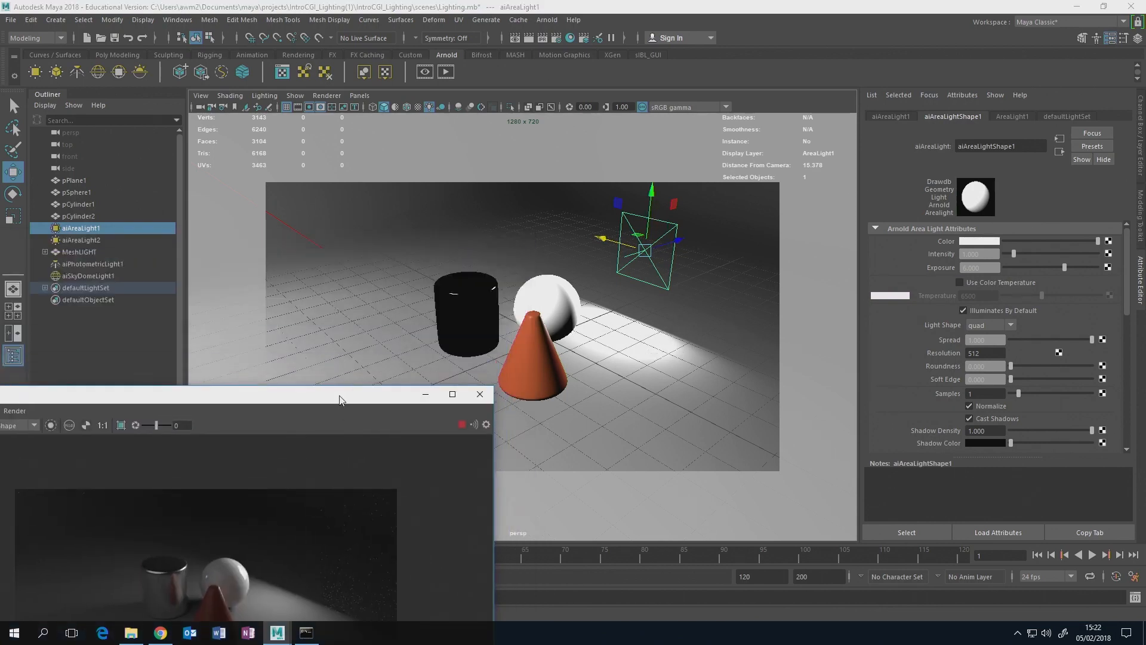
click(442, 107)
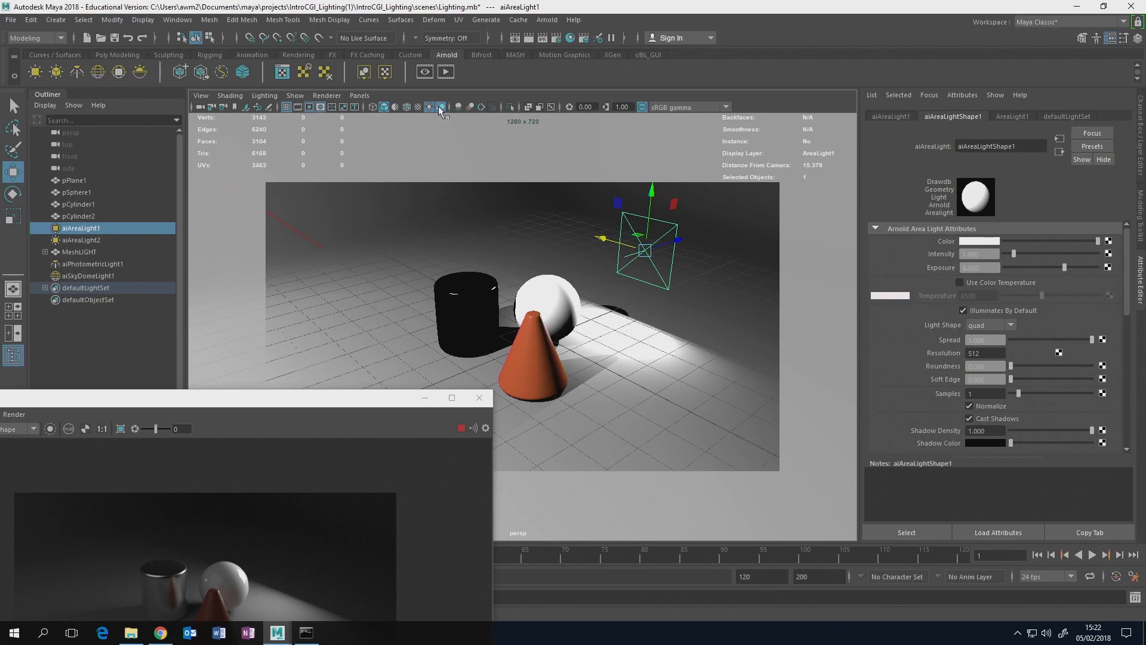
drag(368, 398, 454, 191)
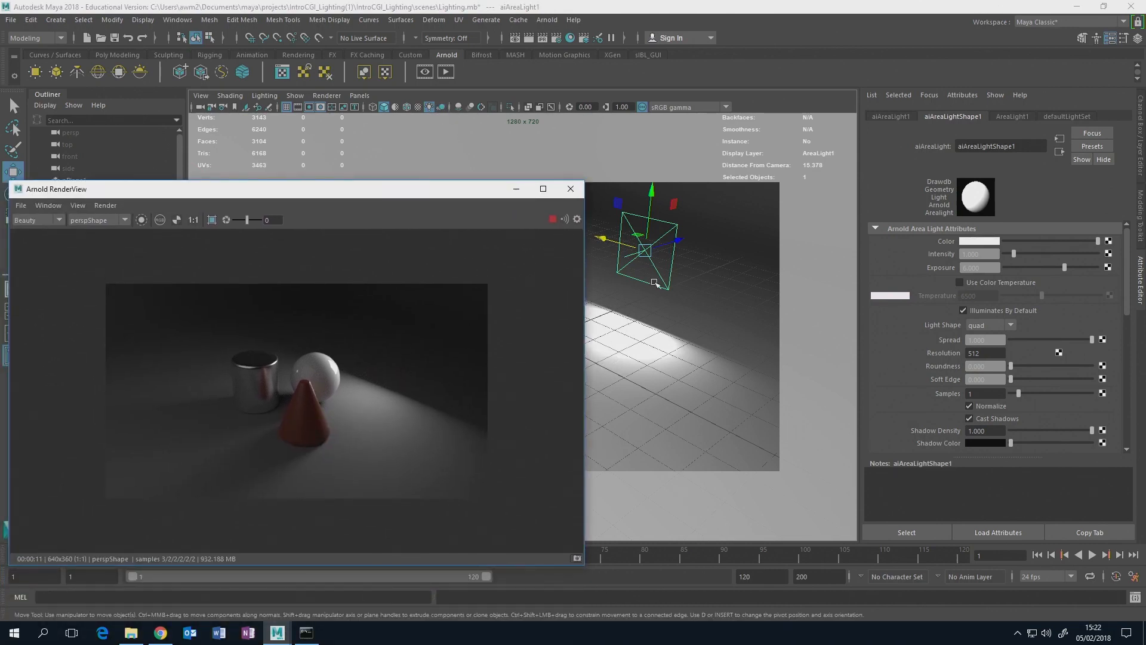
- Scale the area light up uniformly to several times its size and reduce it to roughly double the original
click(624, 247)
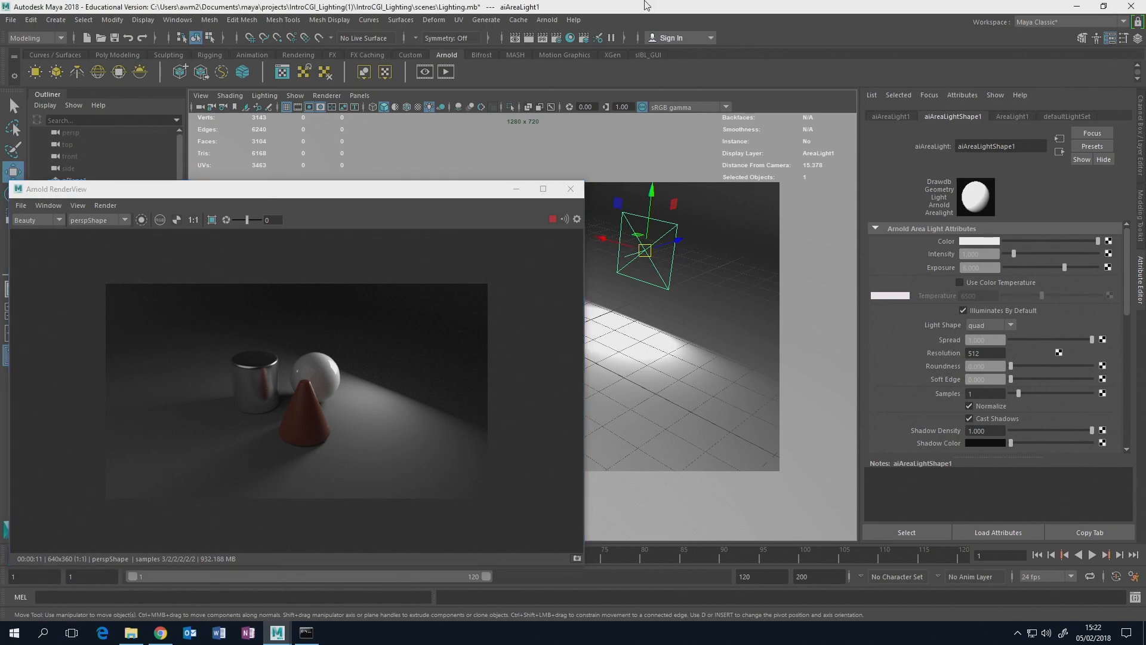
key(r)
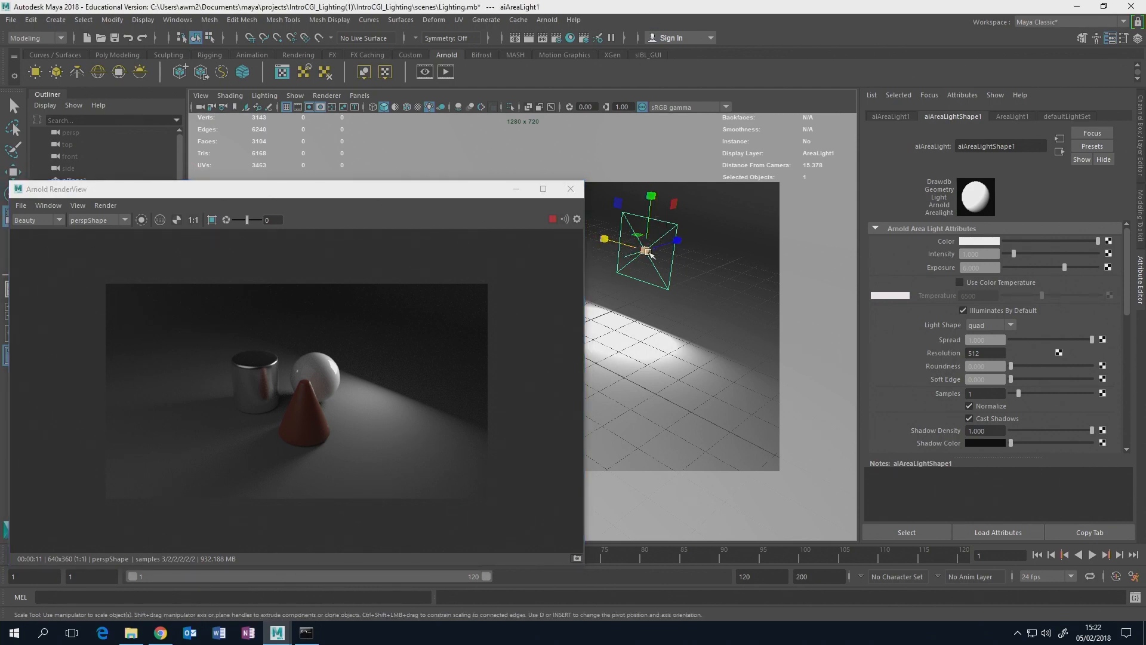
drag(645, 250, 733, 207)
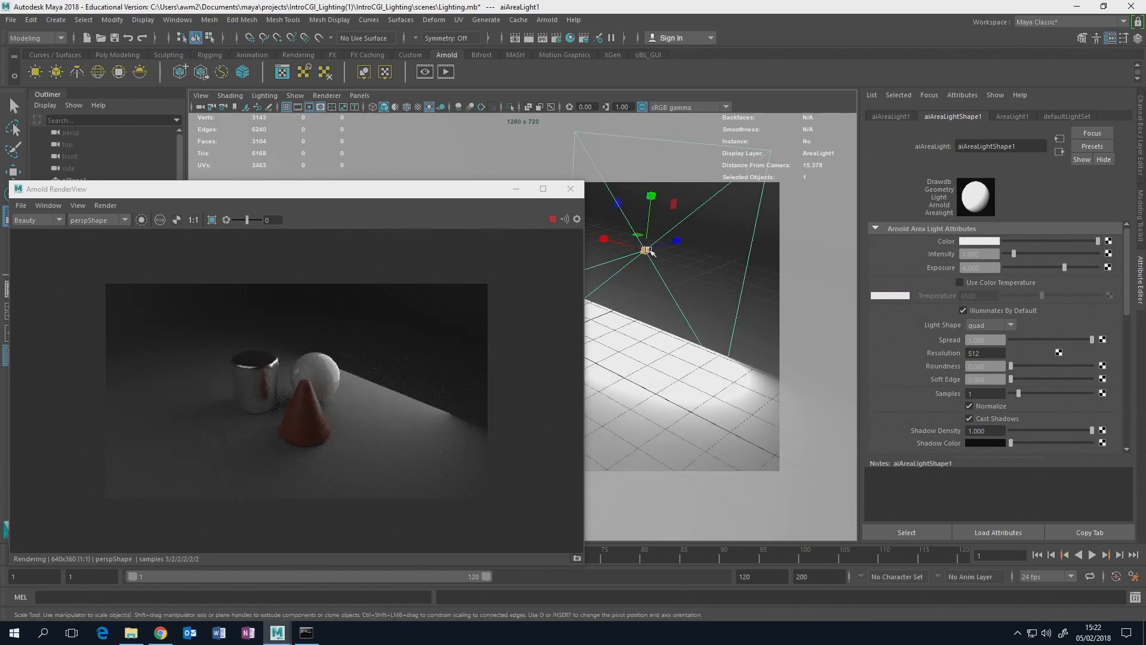
drag(647, 250, 597, 295)
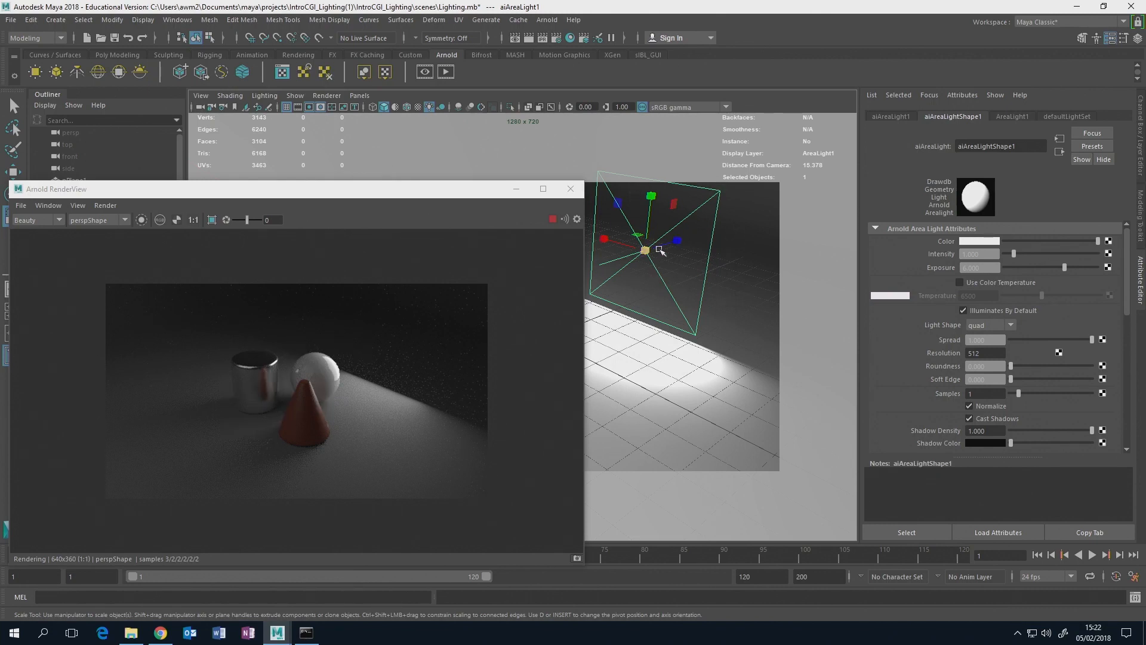
- Turn off Normalize for the area light and scale it uniformly down and back up to test its brightness
click(970, 407)
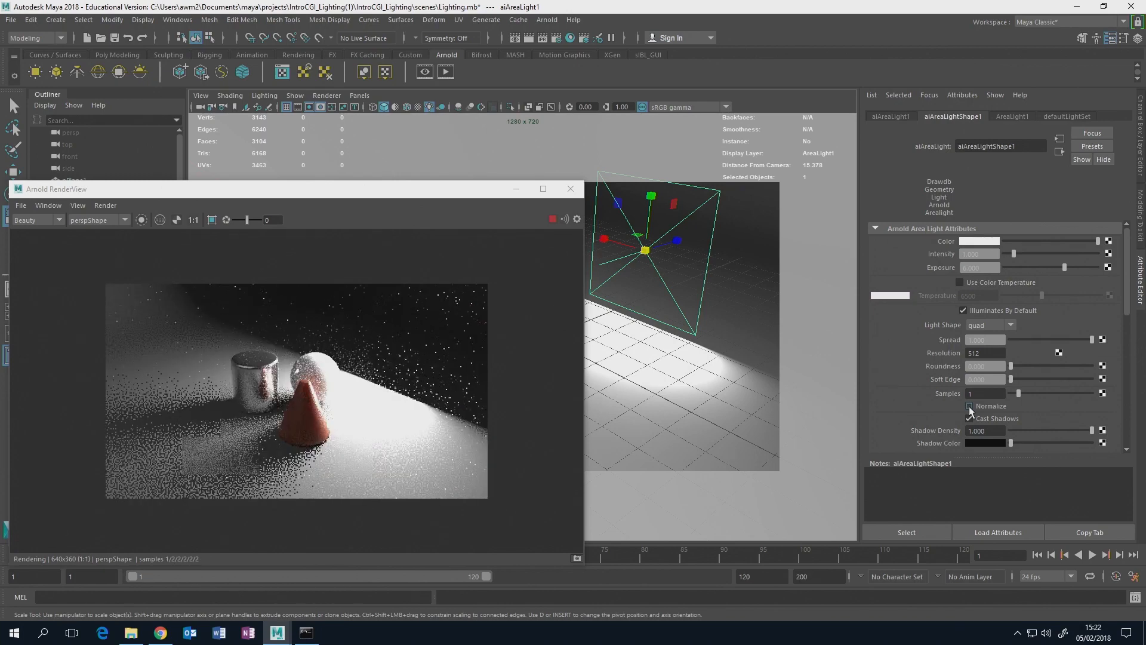
drag(645, 251, 577, 279)
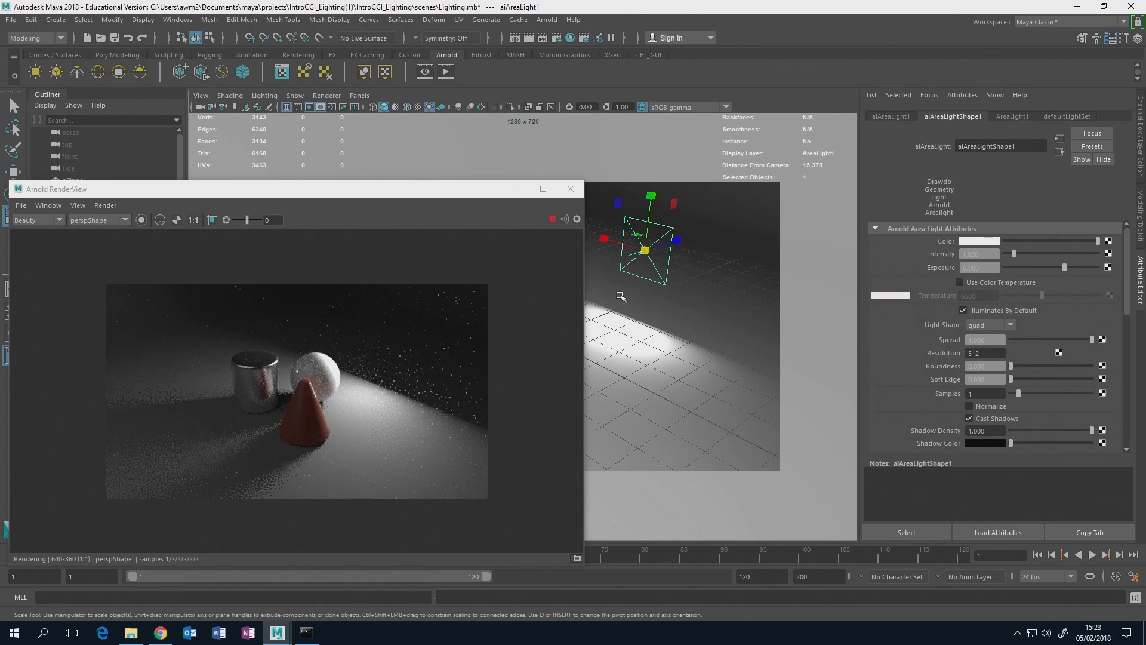
drag(646, 251, 680, 294)
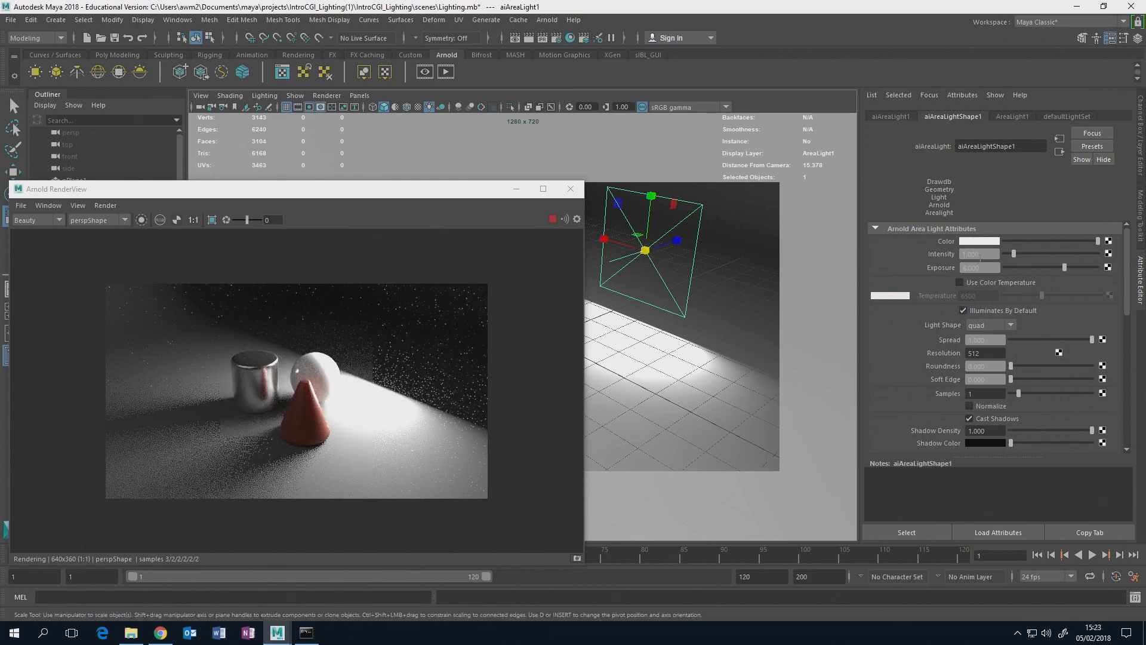
- Turn Normalize back on and scale the area light uniformly to about 1.8
click(969, 406)
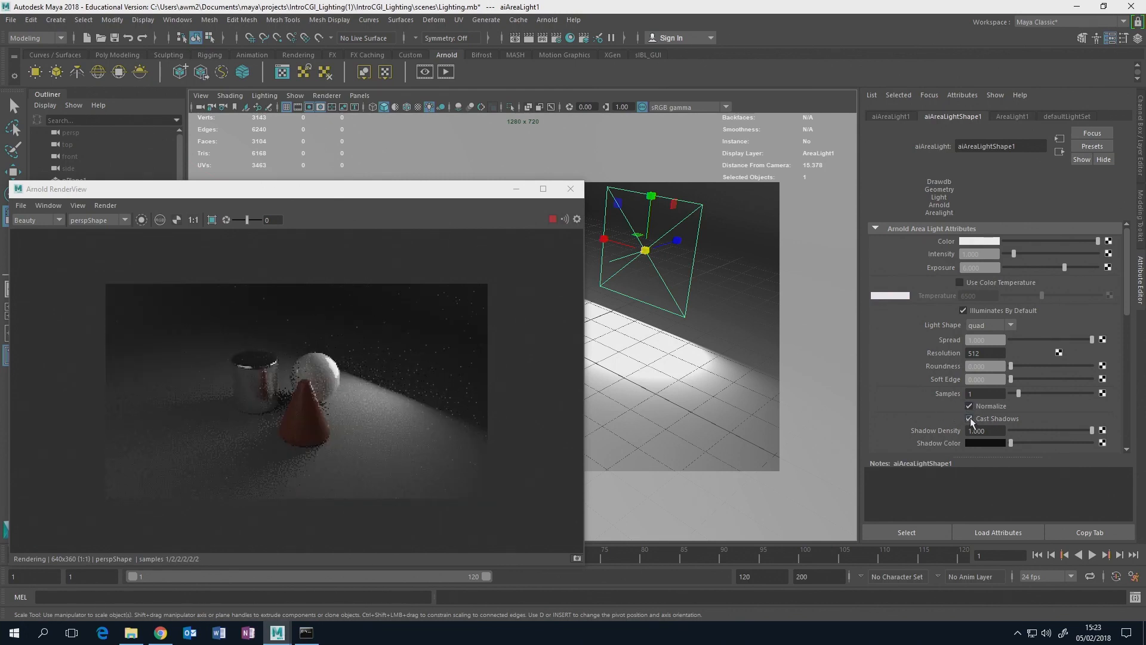
drag(645, 251, 830, 304)
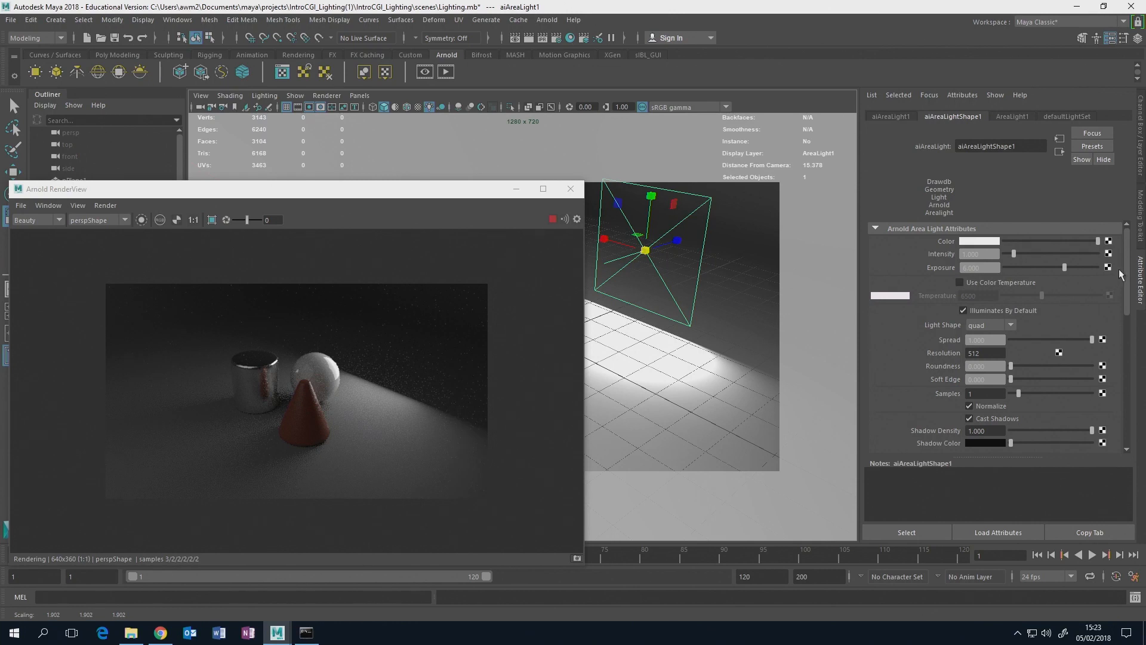
- Try a pink colour on the area light and restore it to white
mouse_move(1126, 266)
mouse_down()
mouse_move(1126, 281)
mouse_move(1124, 255)
mouse_up()
mouse_move(1128, 267)
mouse_down()
mouse_move(1128, 332)
mouse_move(1123, 255)
mouse_up()
click(980, 243)
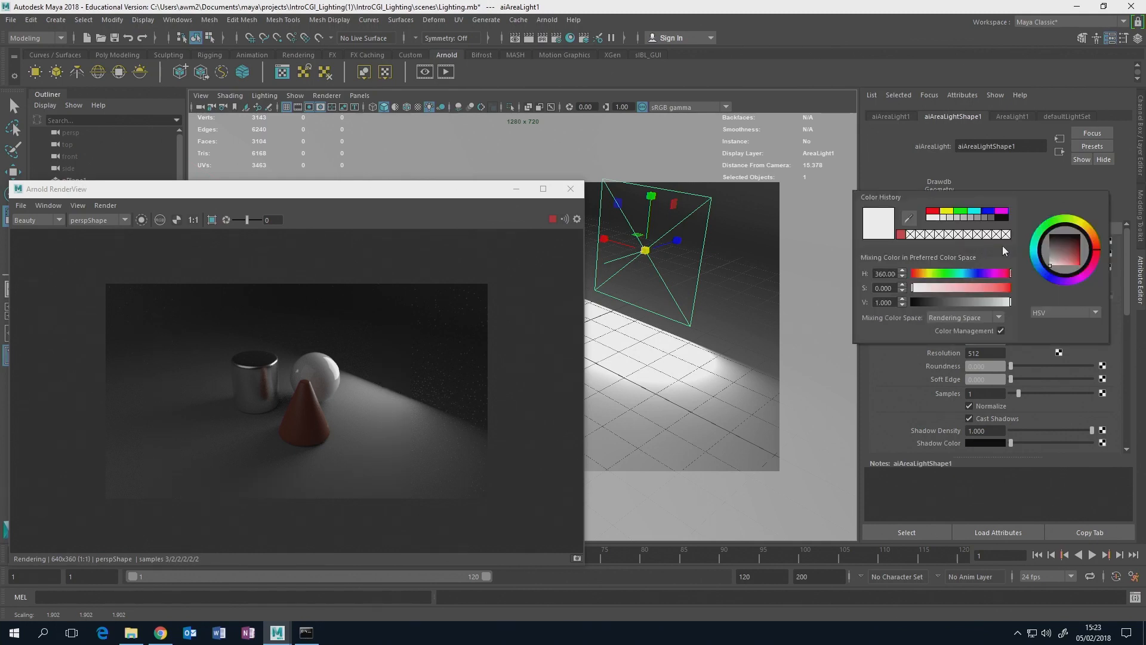
click(1096, 266)
click(1075, 248)
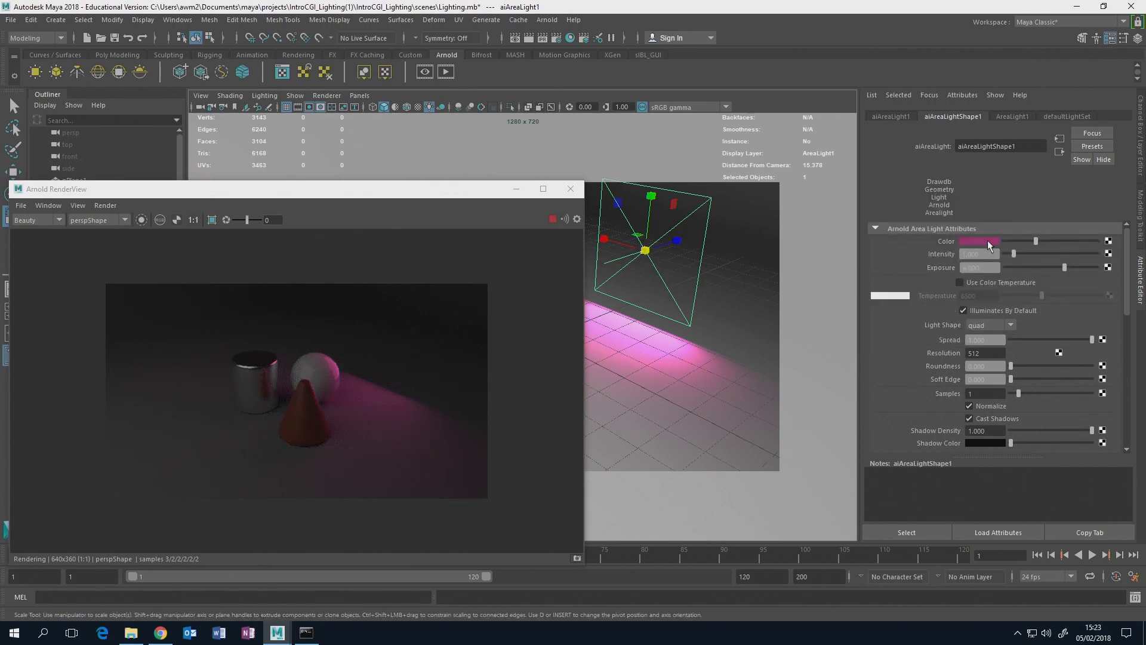
click(988, 243)
click(943, 217)
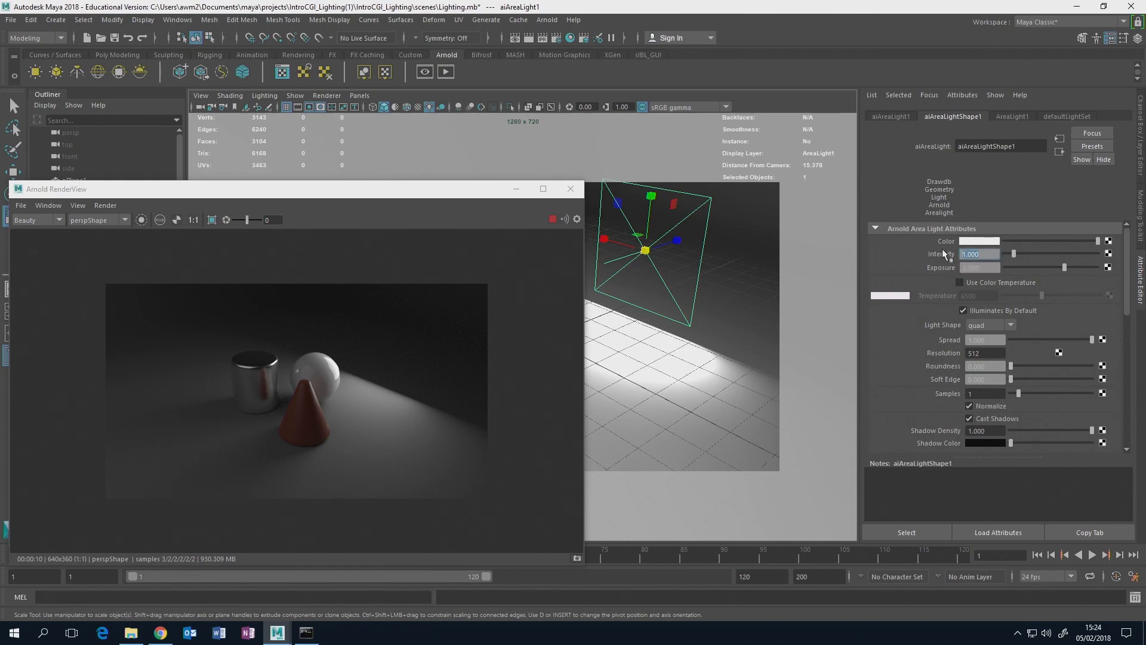
- Test an intensity of 2 on the area light and set it back to 1
text(2)
key(Return)
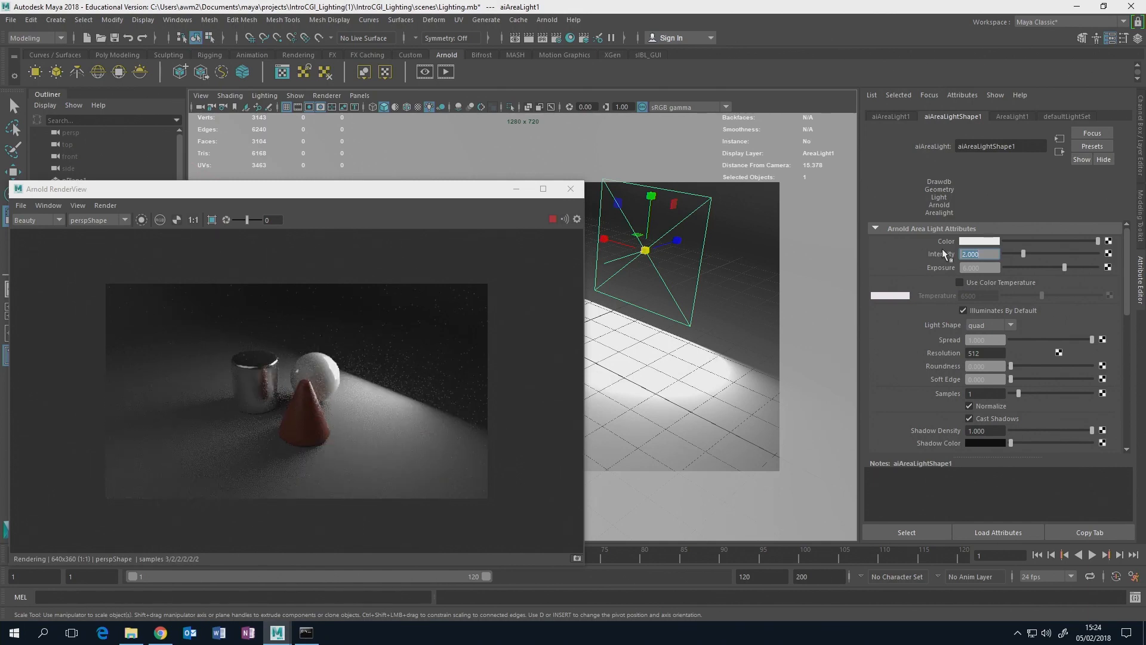
text(1)
key(Return)
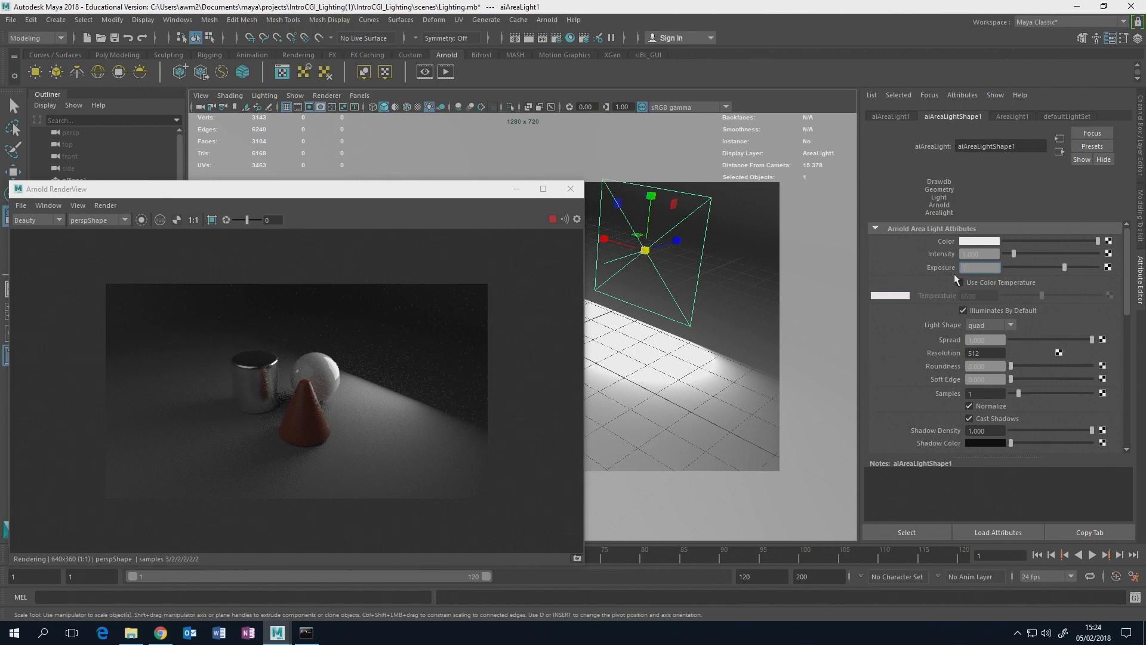
- Test exposure values of 7 and 8 on the area light and set it back to 6
key(Return)
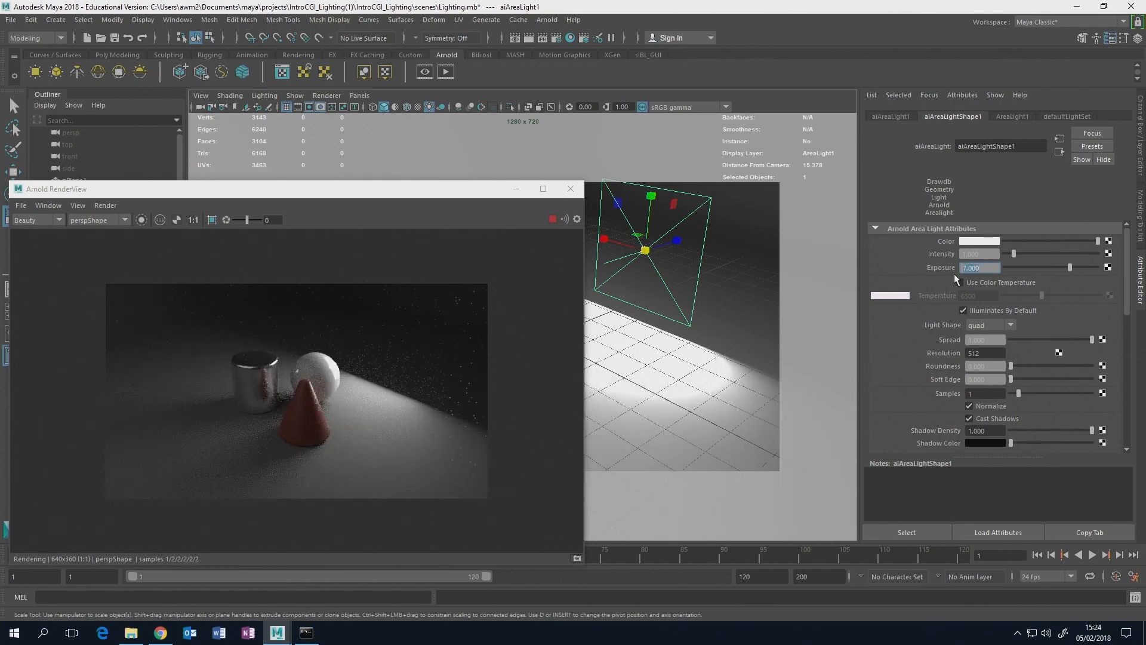
text(8)
key(Return)
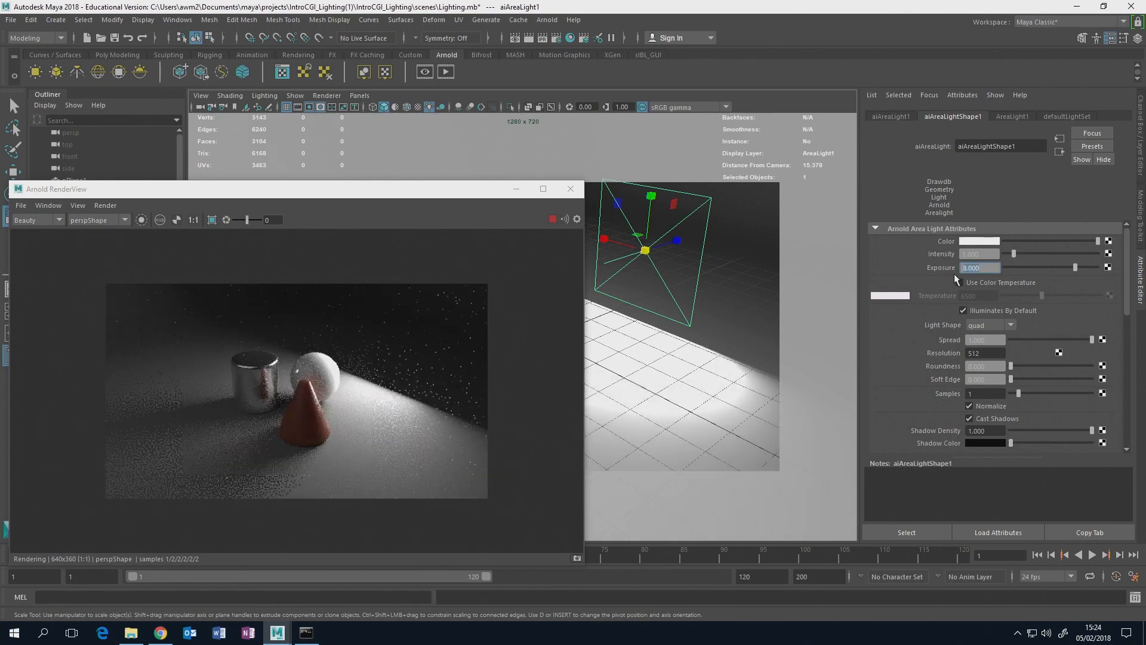
text(6)
key(Return)
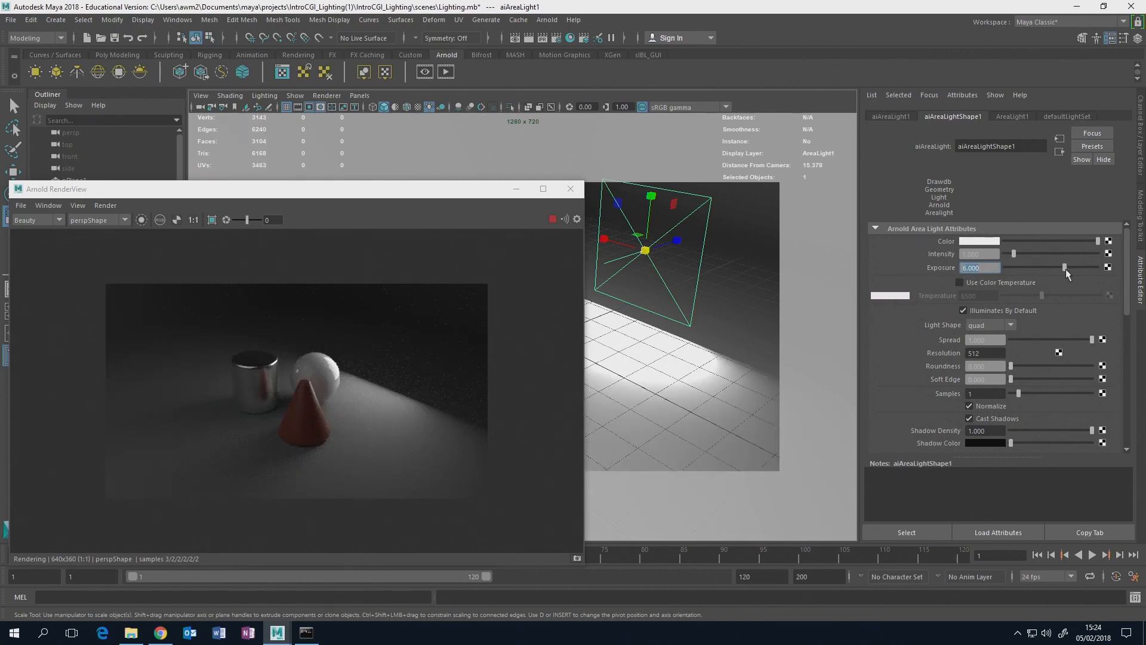
- Test a much higher exposure on the area light and set it back to 6
drag(1066, 269, 1086, 259)
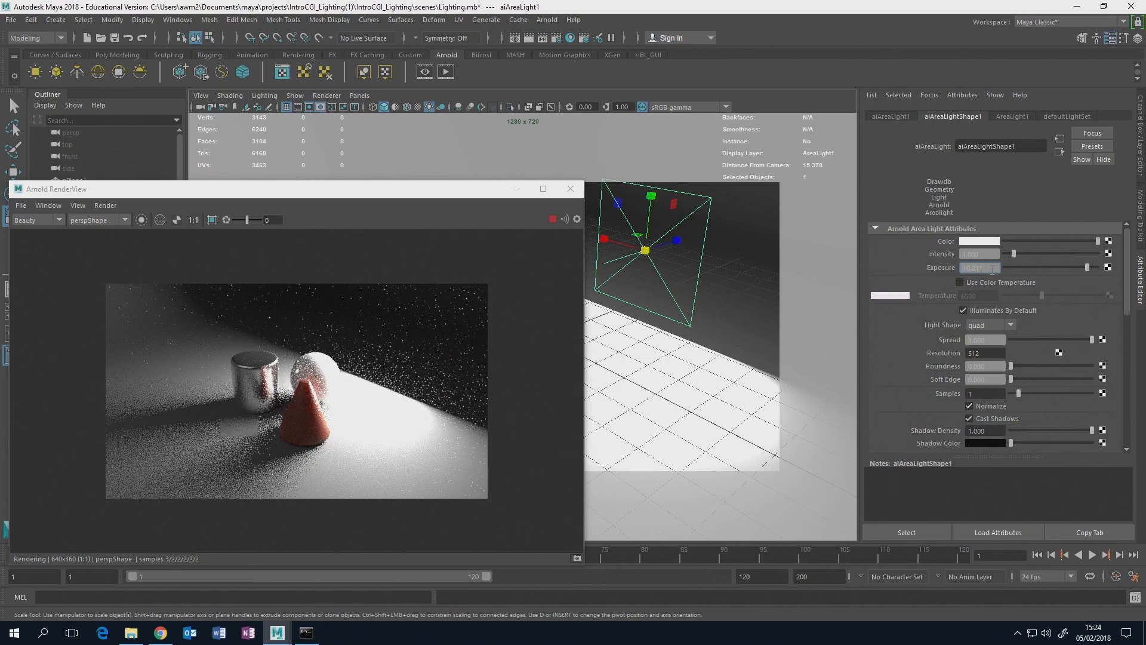
text(6)
key(Return)
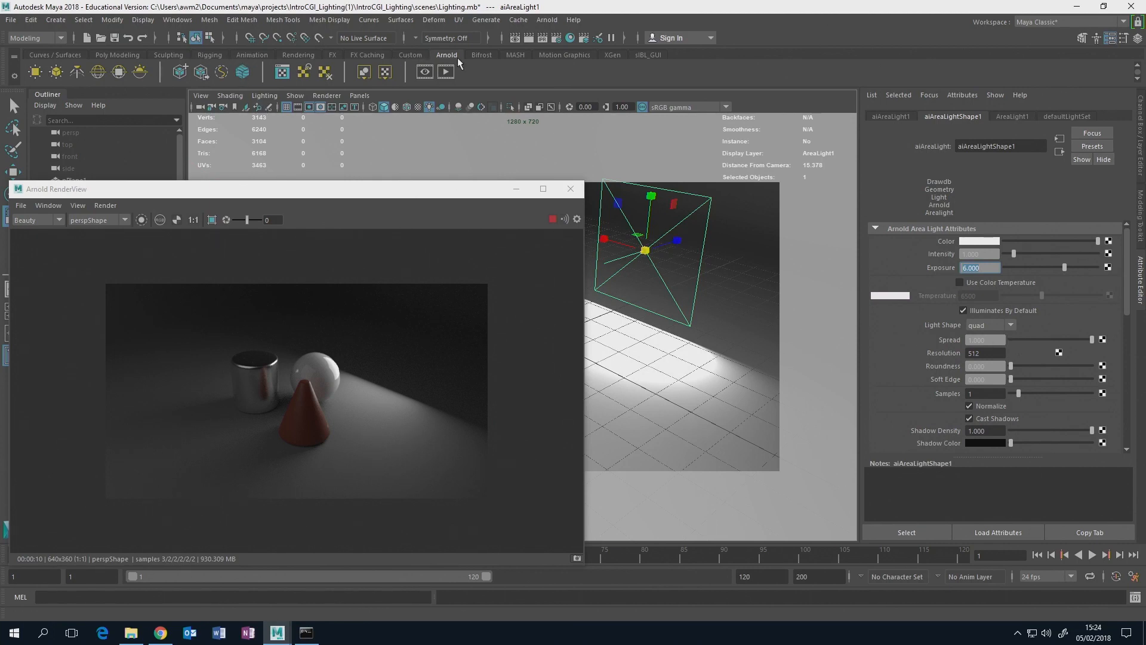
- Compare the light tools on the Rendering and Arnold shelves
click(283, 56)
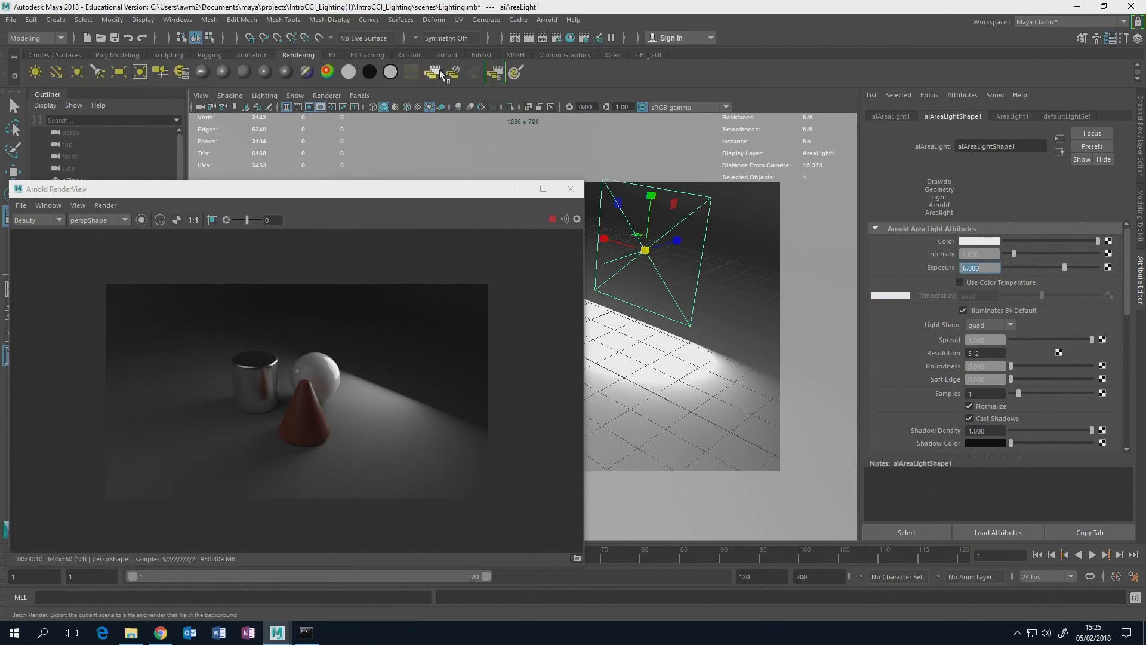
click(445, 55)
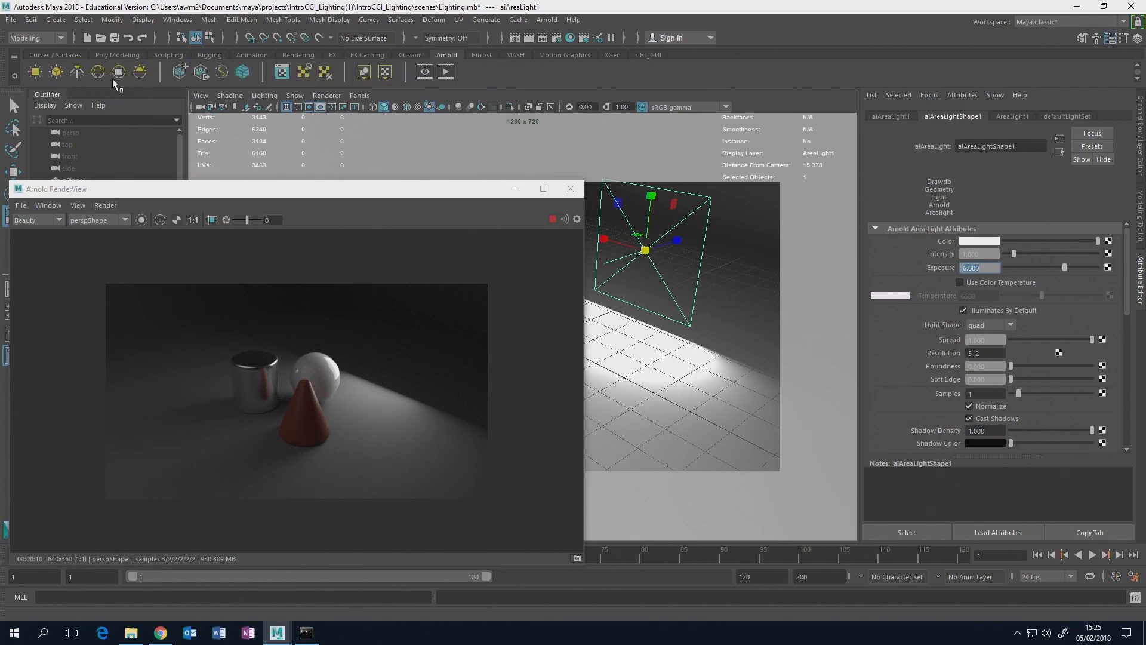
click(297, 55)
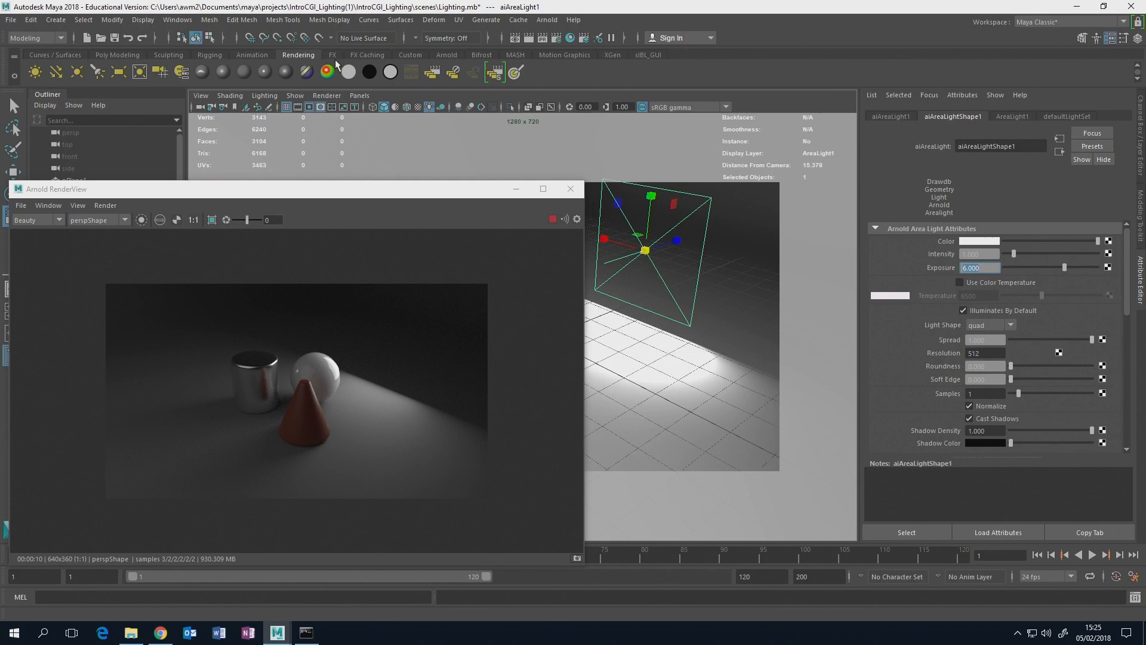
click(438, 55)
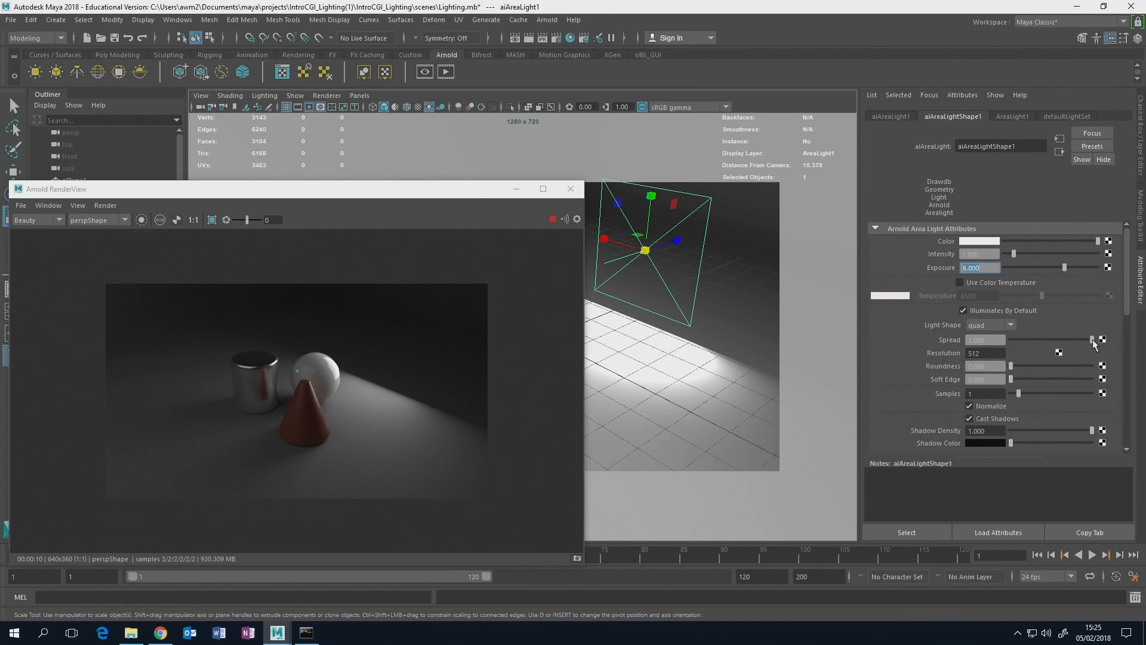
- Test narrower spread values on the area light and restore the spread to 1
drag(1092, 339, 1022, 353)
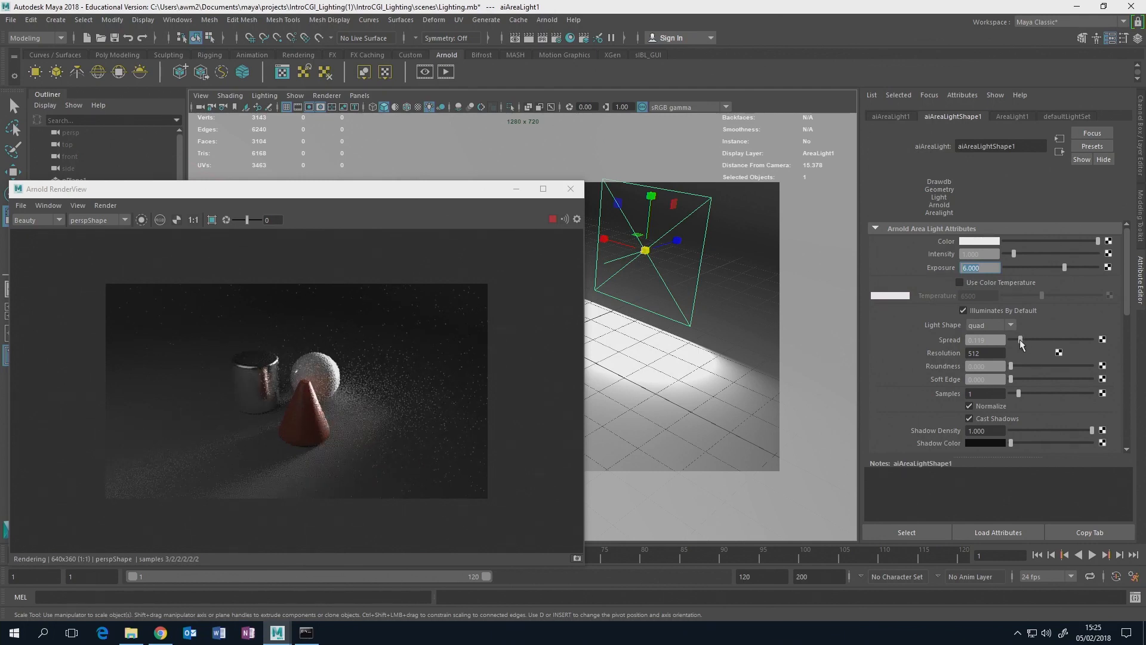
drag(1020, 339, 1029, 340)
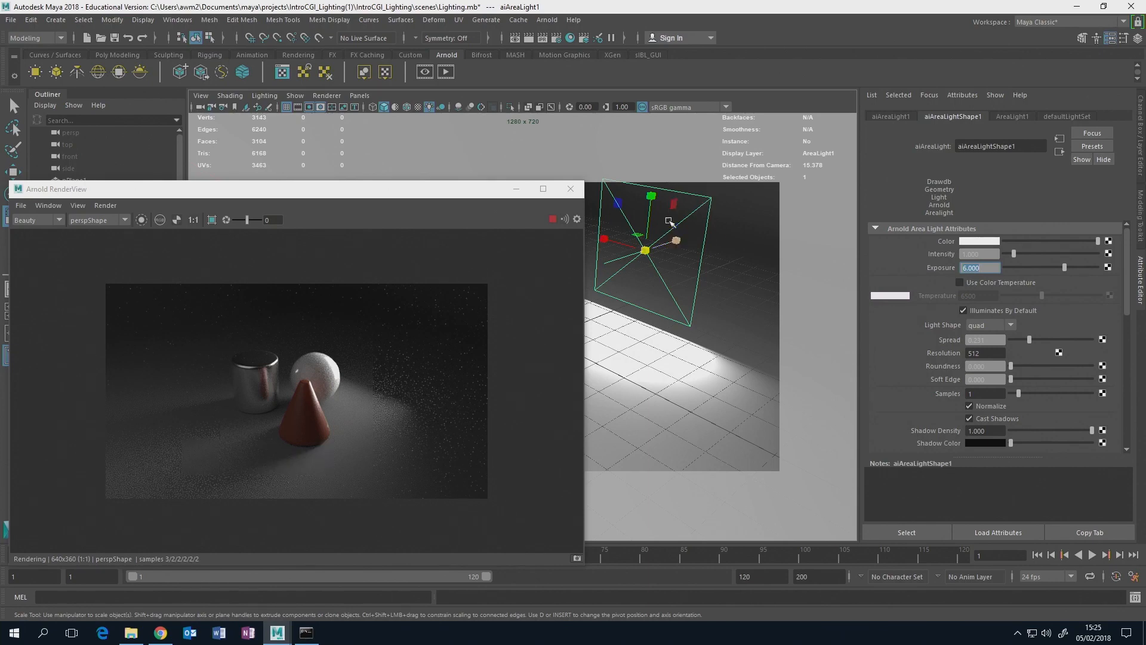
drag(1030, 339, 1128, 340)
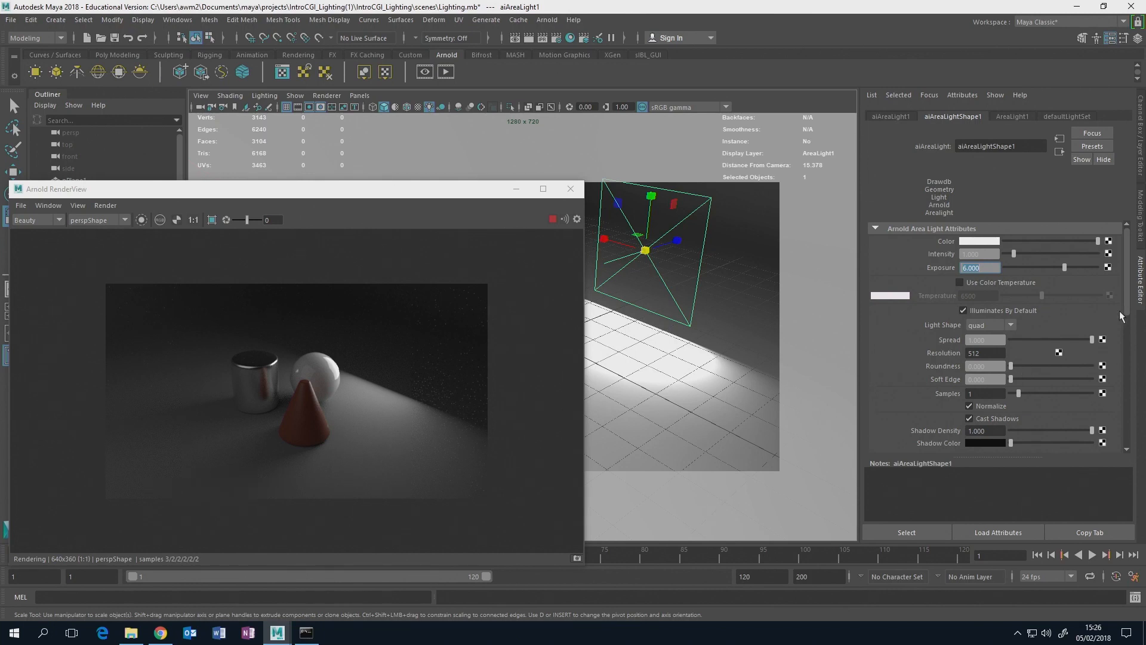
- Test a diffuse visibility of 0 on the area light and restore it to 1
drag(1123, 310, 1120, 360)
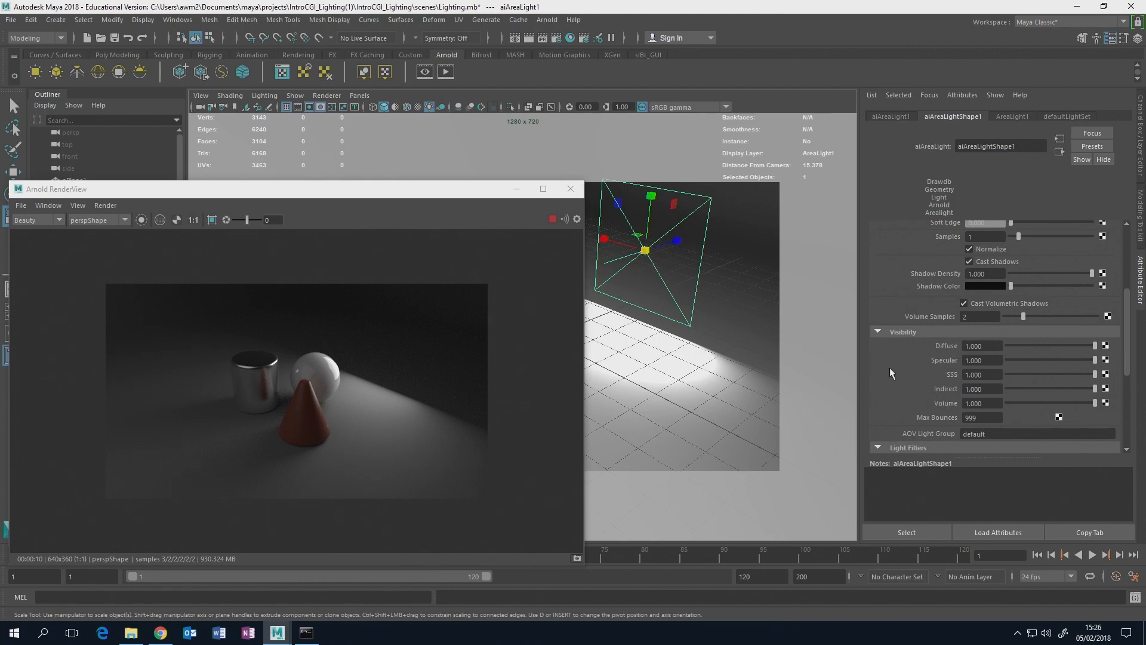
drag(1095, 351, 973, 350)
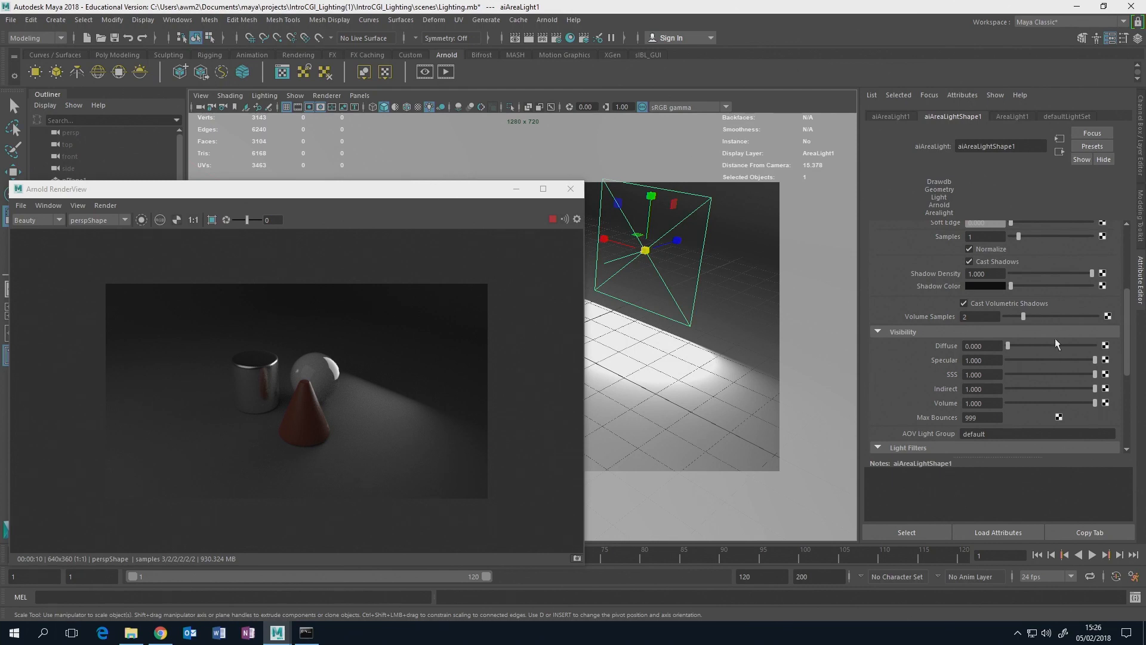
drag(1016, 348, 1117, 347)
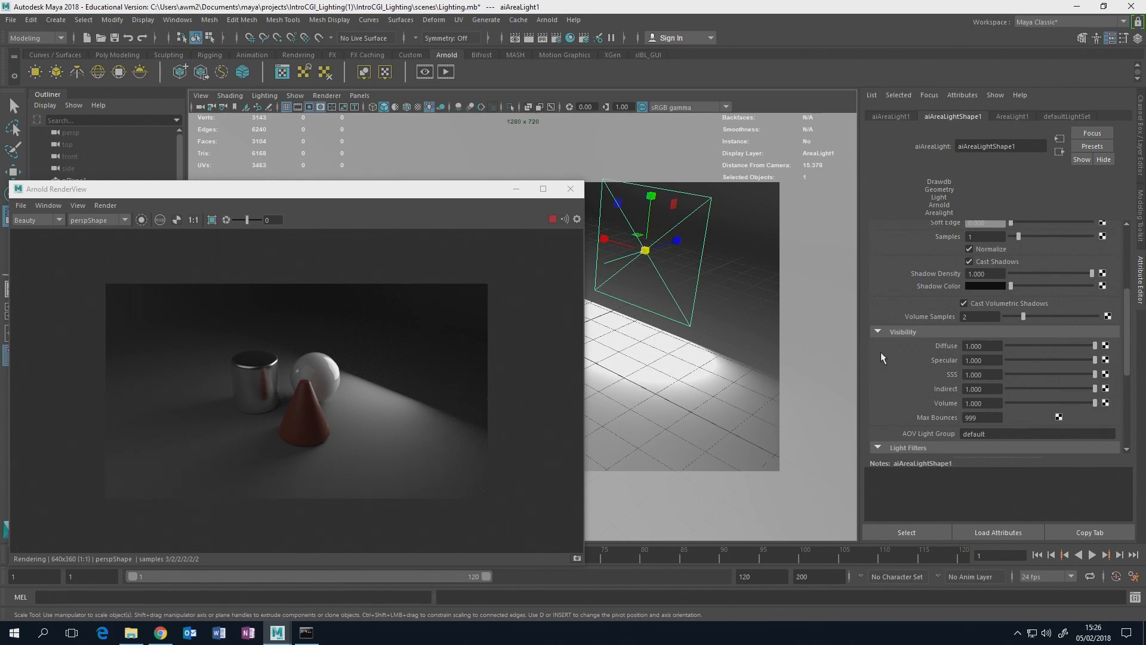
- Stop the live render, then hide the AreaLight1 display layer and show the MeshLight1 layer
click(554, 219)
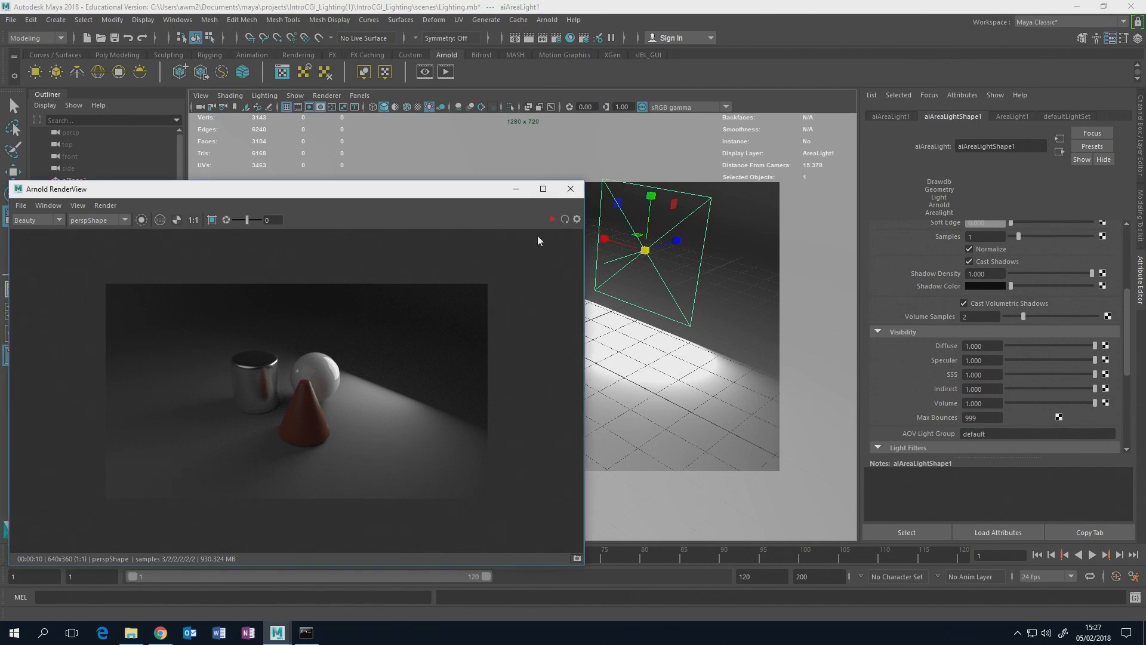
click(517, 189)
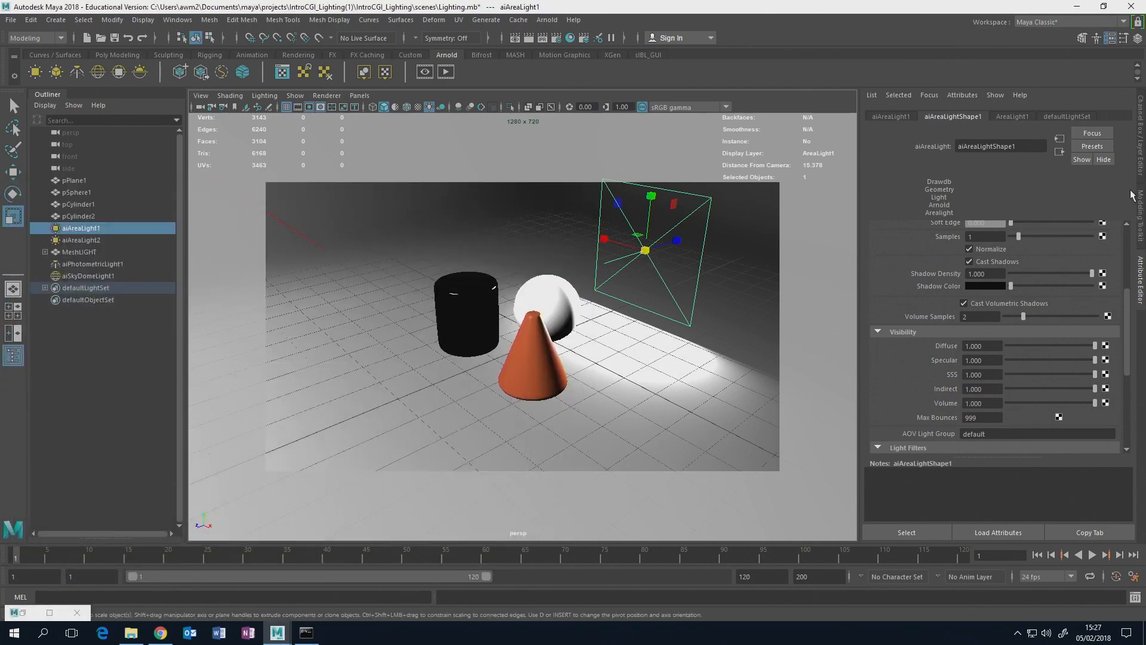
click(1139, 162)
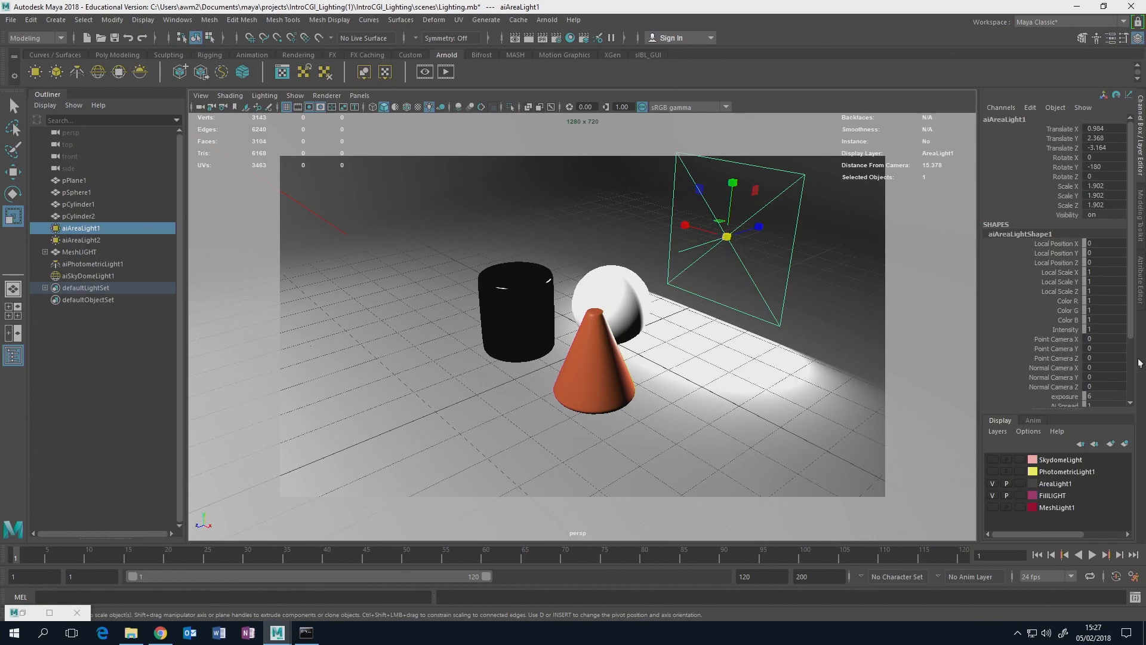
click(993, 483)
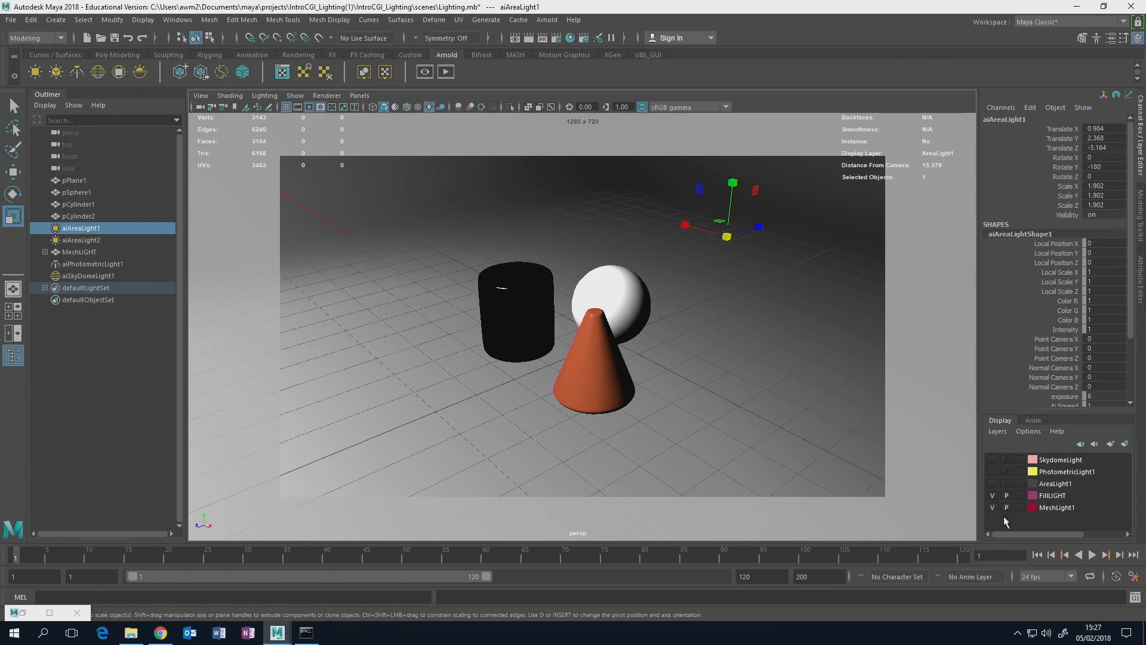
- Select light_MeshLIGHT under the MeshLIGHT object and run the live Arnold render to check its lighting
click(44, 251)
click(75, 263)
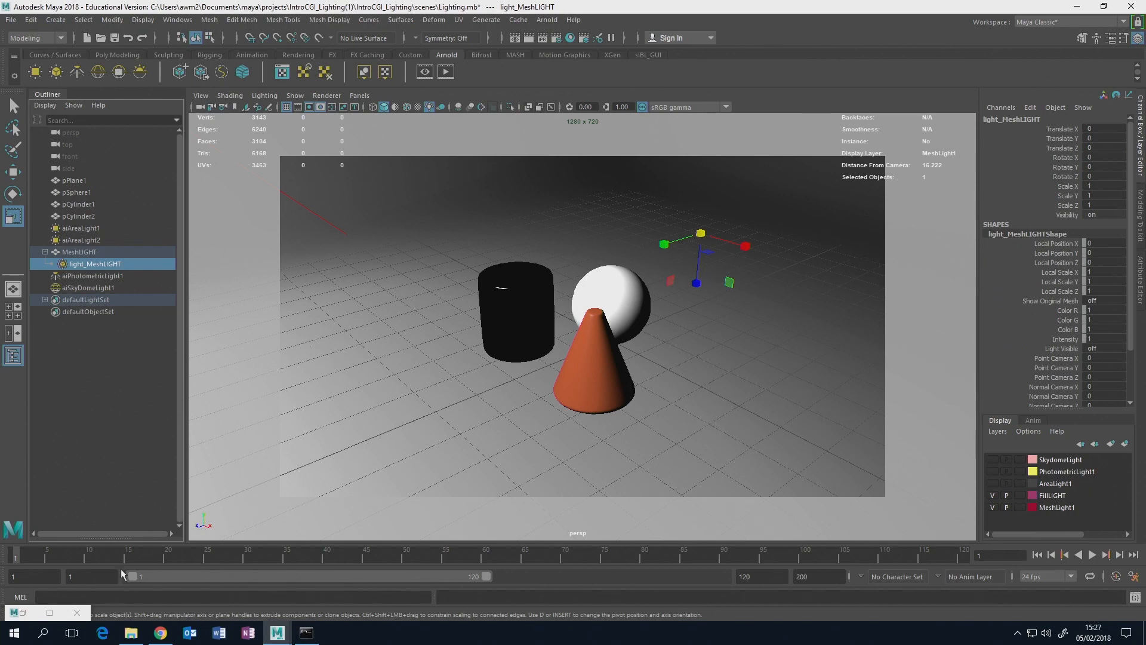
click(26, 612)
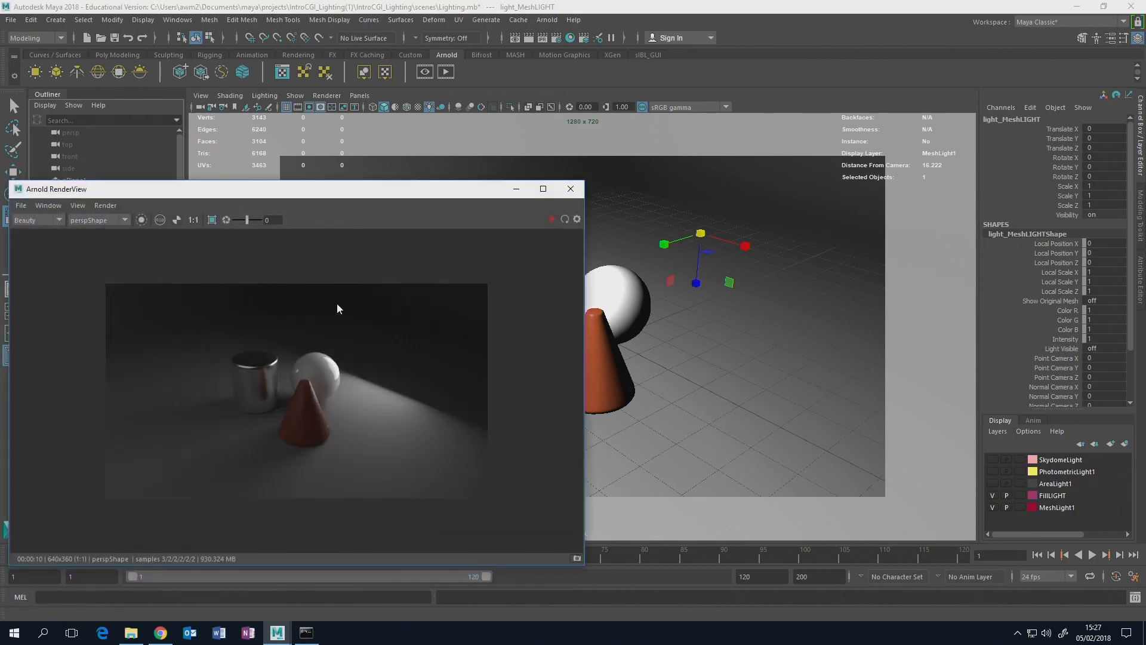
click(553, 219)
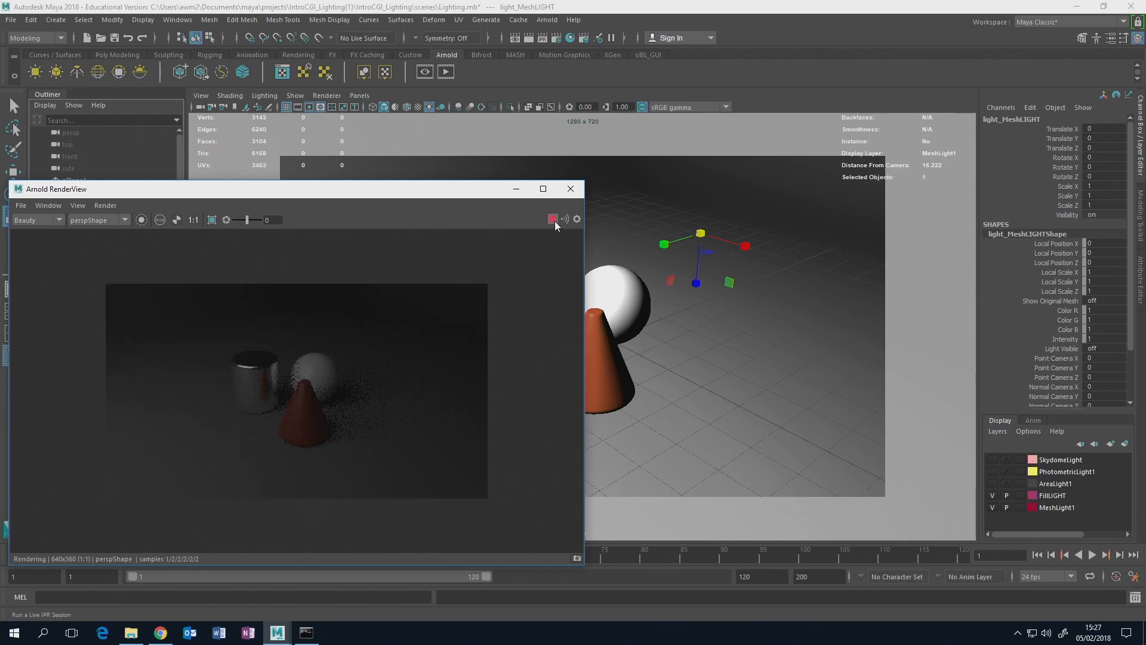
click(516, 189)
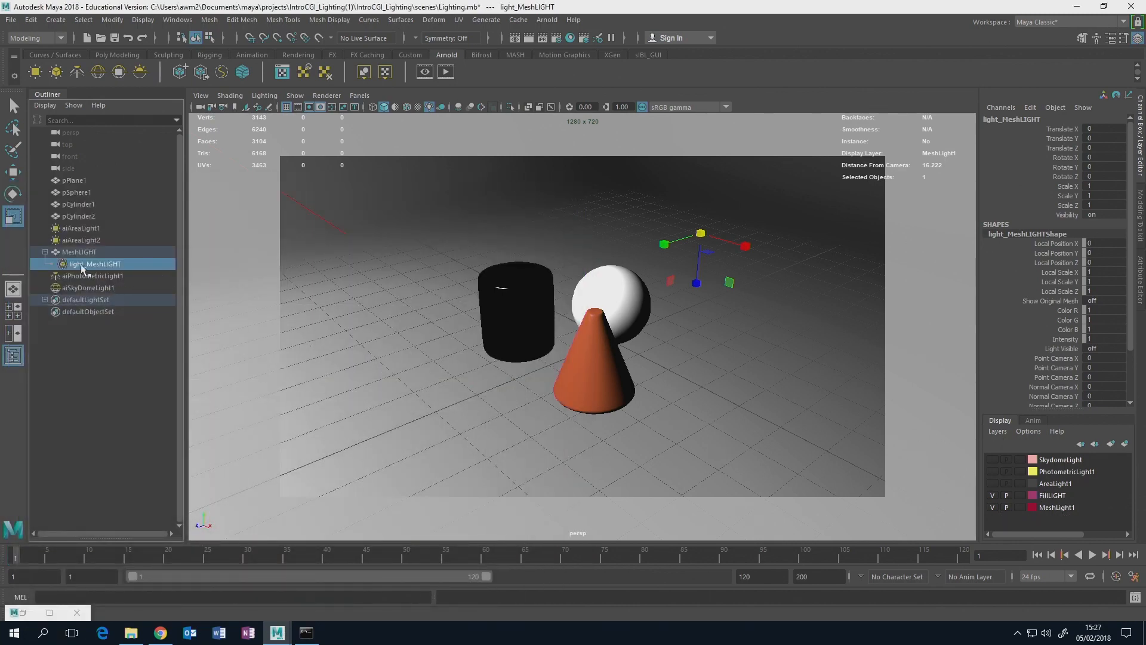
- Delete the MeshLight1 display layer
click(1041, 502)
right_click(1055, 505)
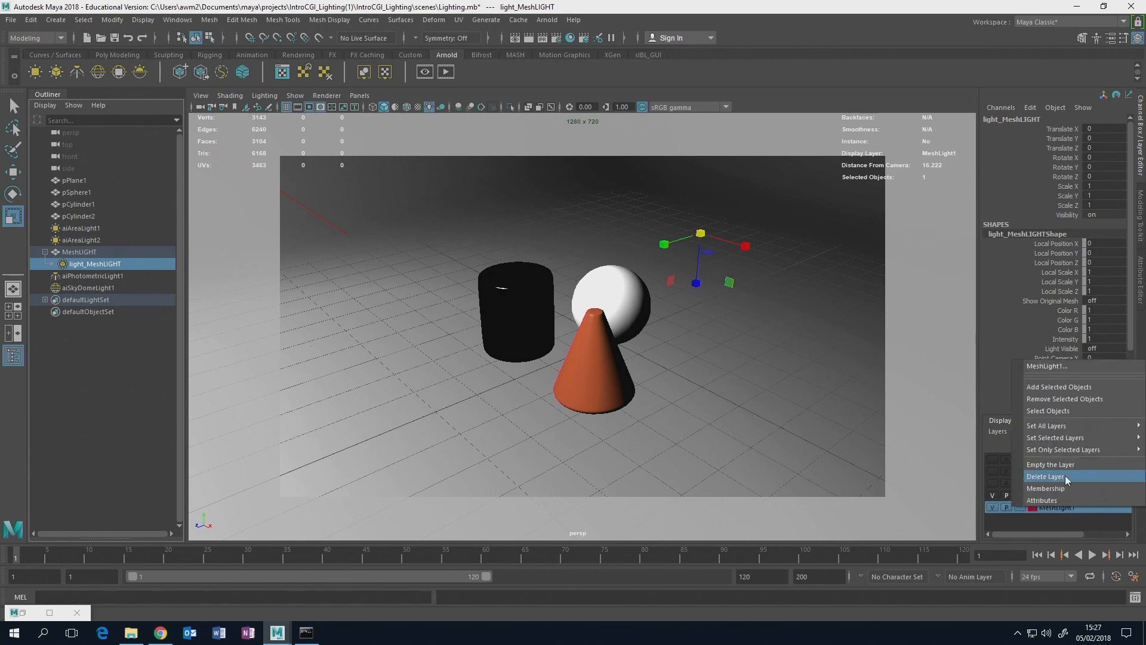
click(1065, 476)
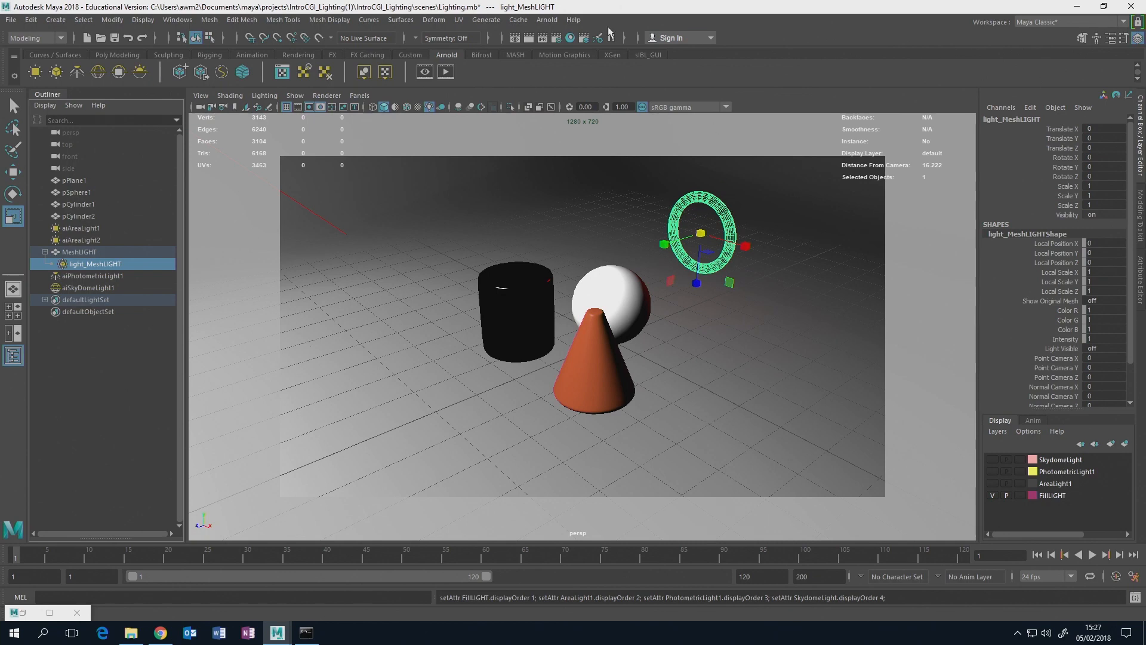
- Rerun the live Arnold render to view the ring-shaped mesh light's effect on the scene
click(22, 613)
click(552, 220)
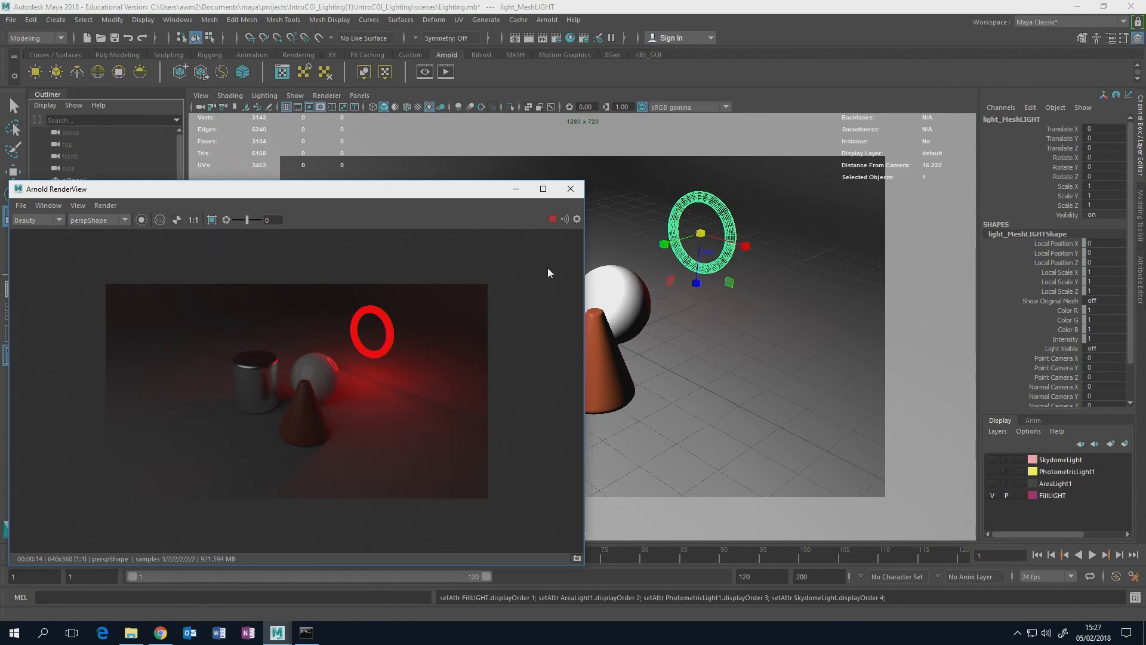
drag(487, 189, 534, 276)
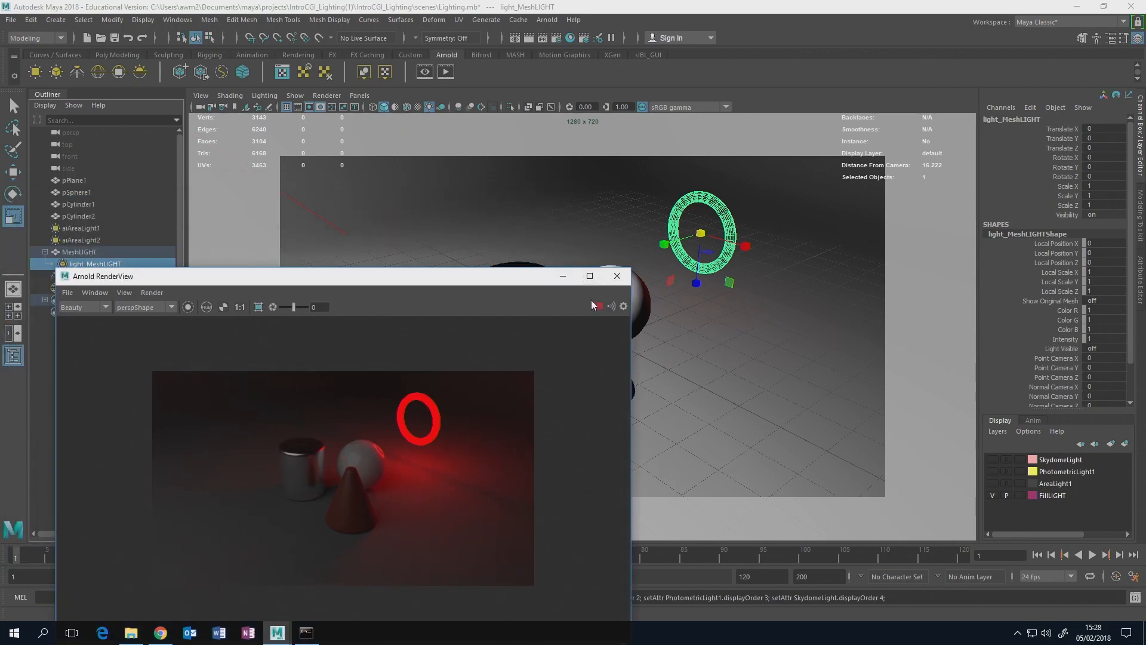
click(562, 276)
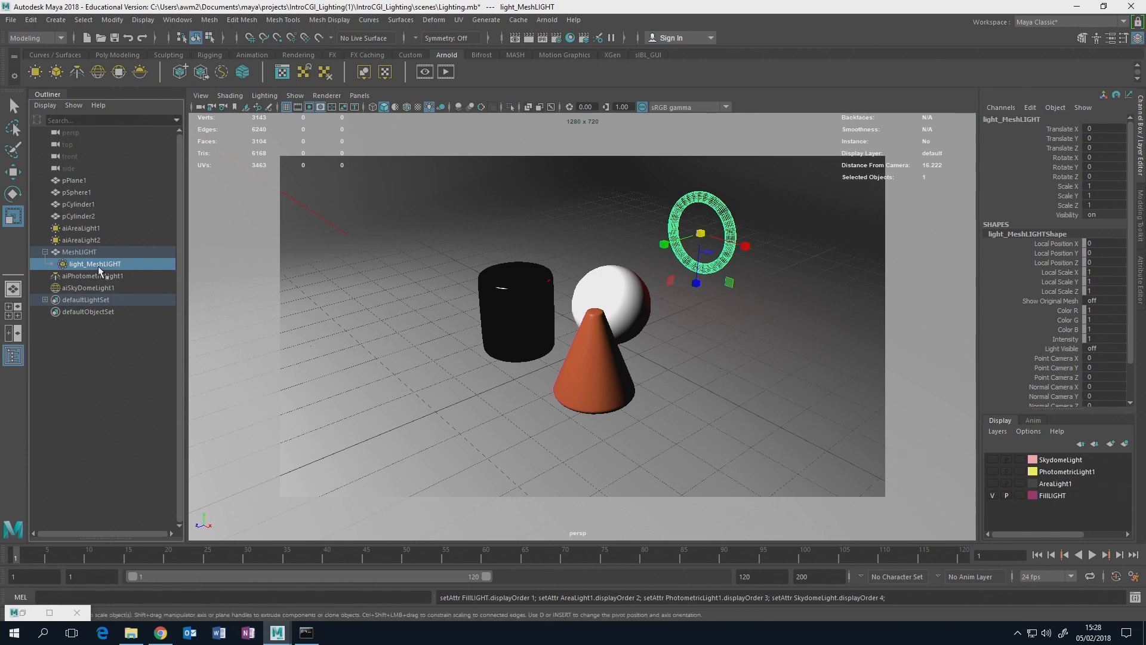
- Examine the attributes of the MeshLIGHT torus, including its transform, shape and polyTorus1 nodes
click(84, 251)
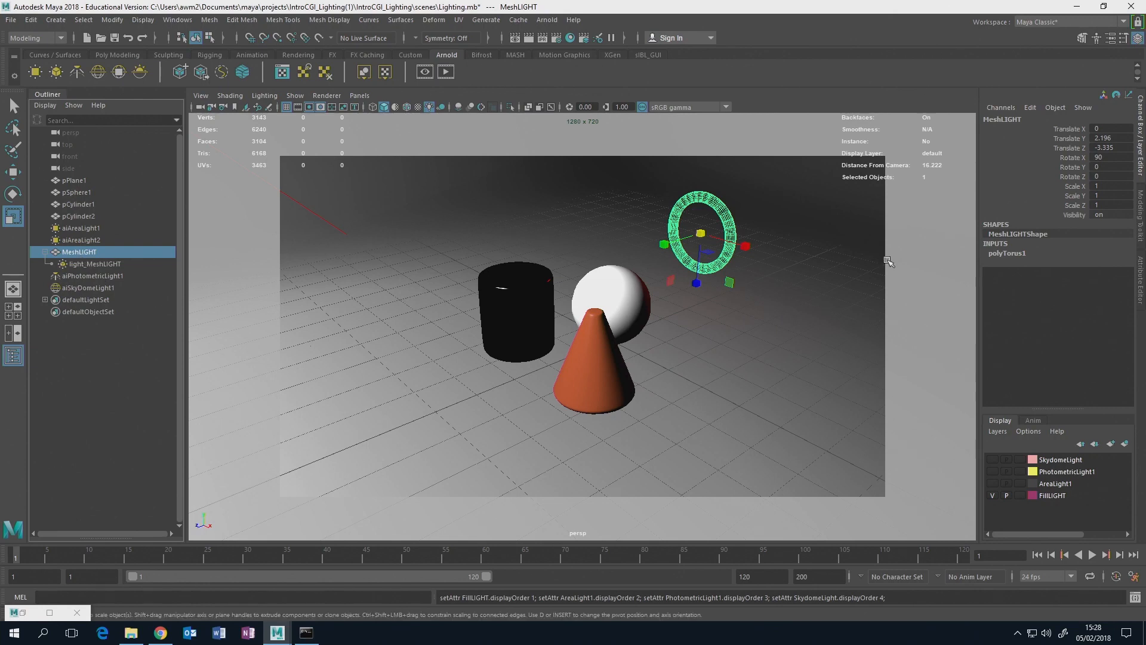
click(1142, 275)
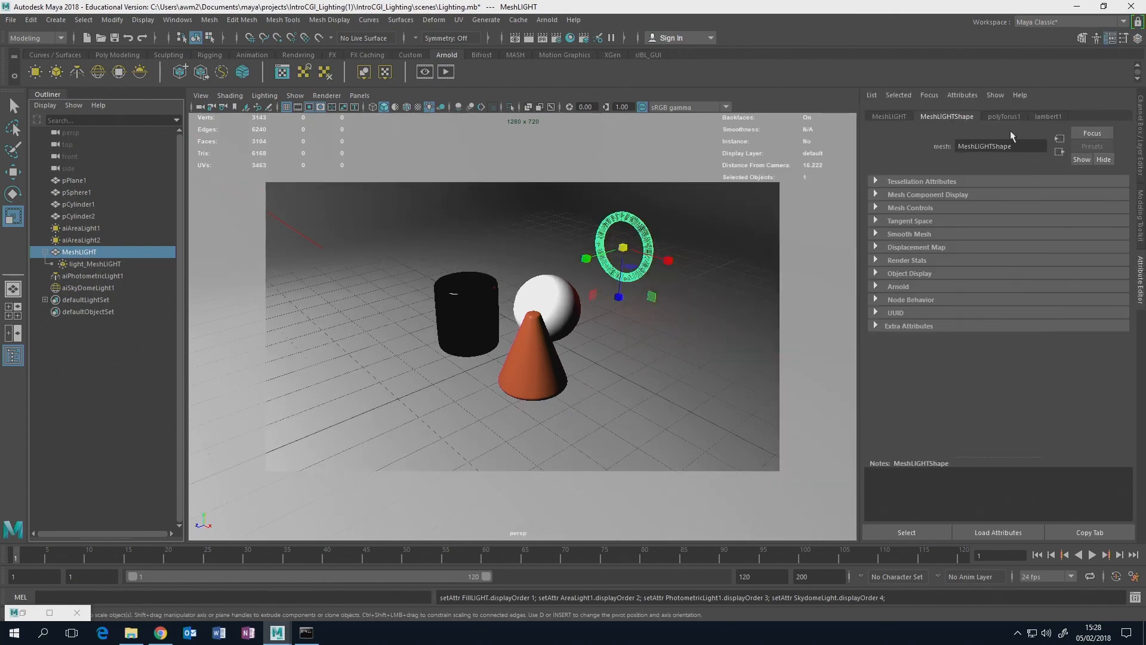
click(1009, 117)
click(957, 119)
click(901, 117)
click(935, 121)
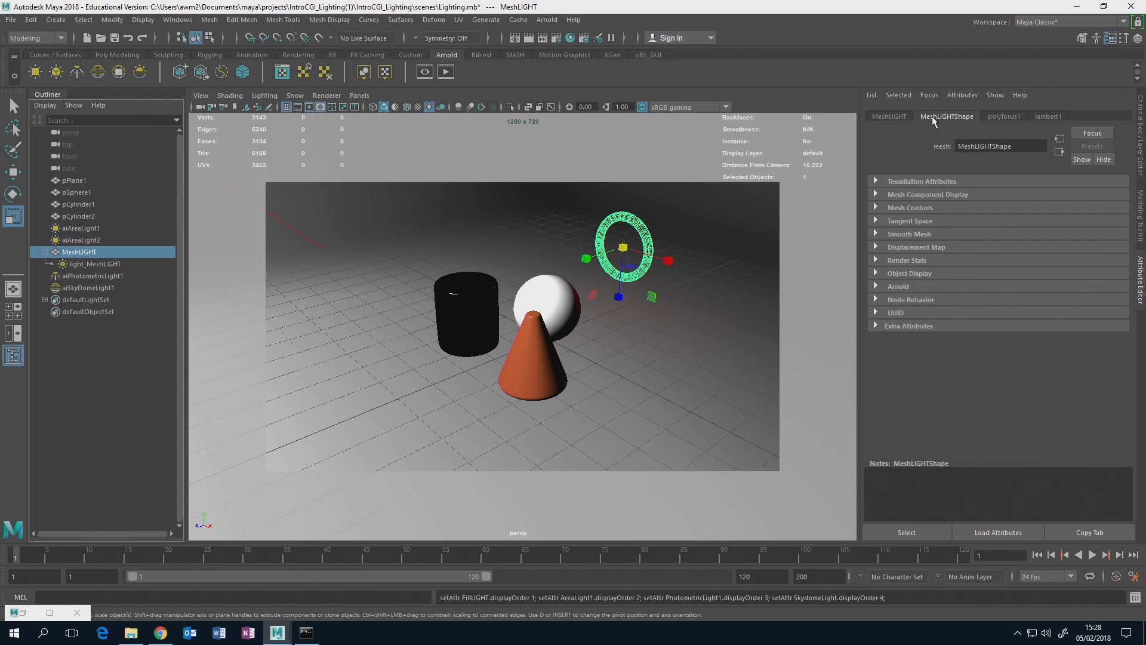
- Test light_MeshLIGHT with Light Visible off in the live render and turn Light Visible back on
click(116, 264)
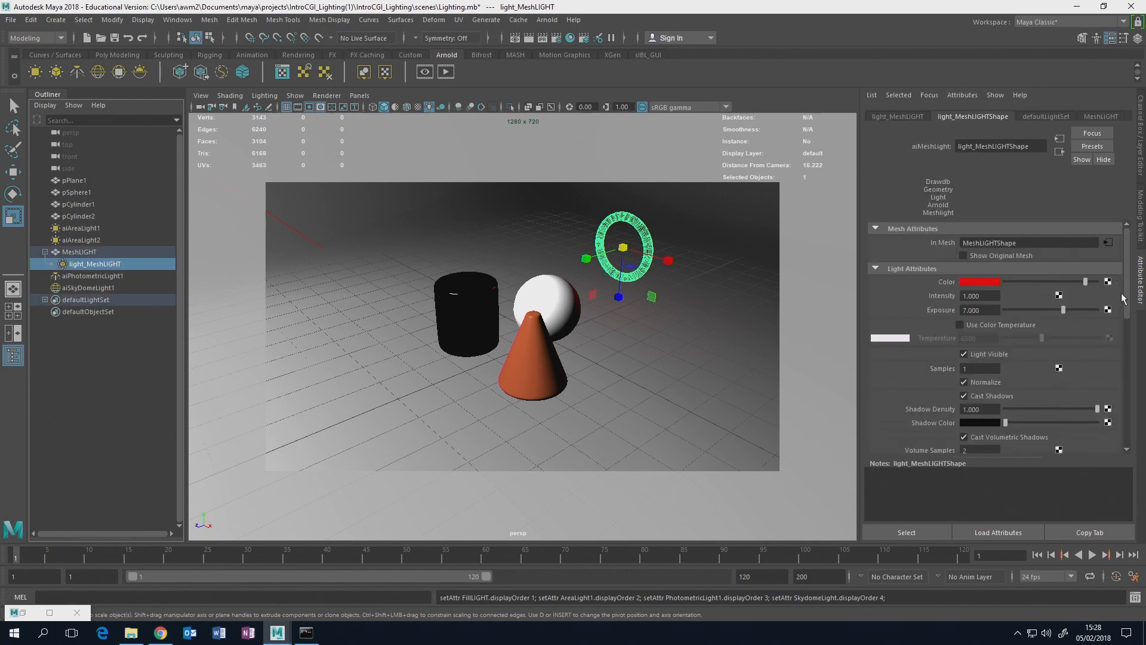
mouse_move(1127, 276)
mouse_down()
mouse_move(1130, 349)
mouse_move(1130, 288)
mouse_up()
scroll(1058, 376, up, 1)
click(964, 355)
click(48, 613)
click(1103, 6)
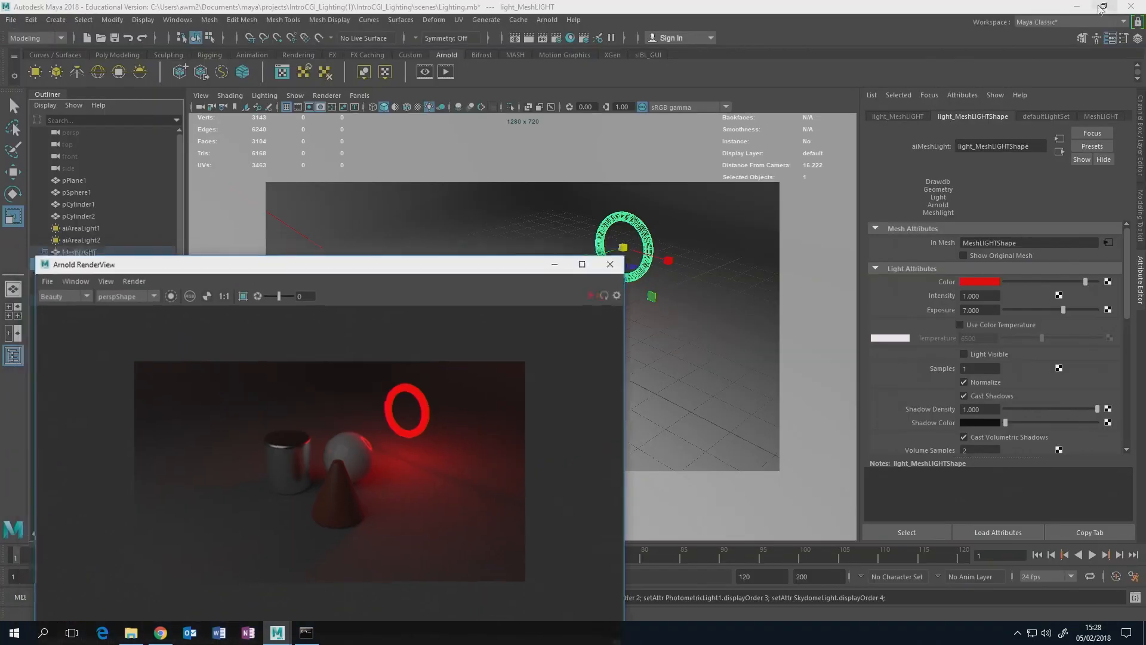
click(611, 307)
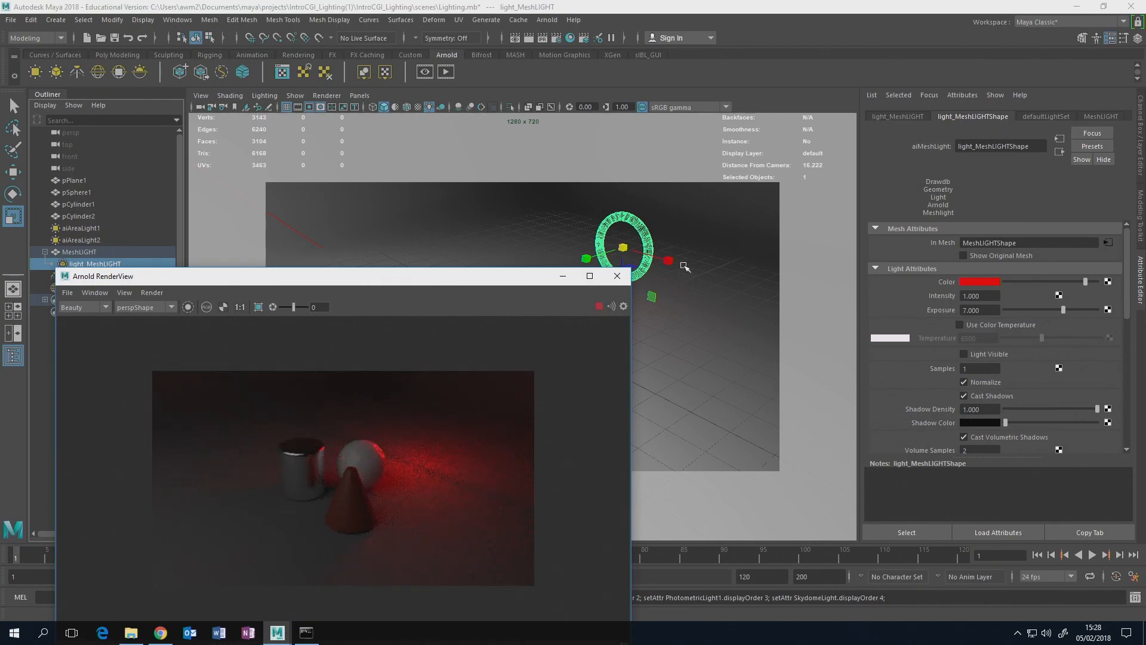
click(964, 354)
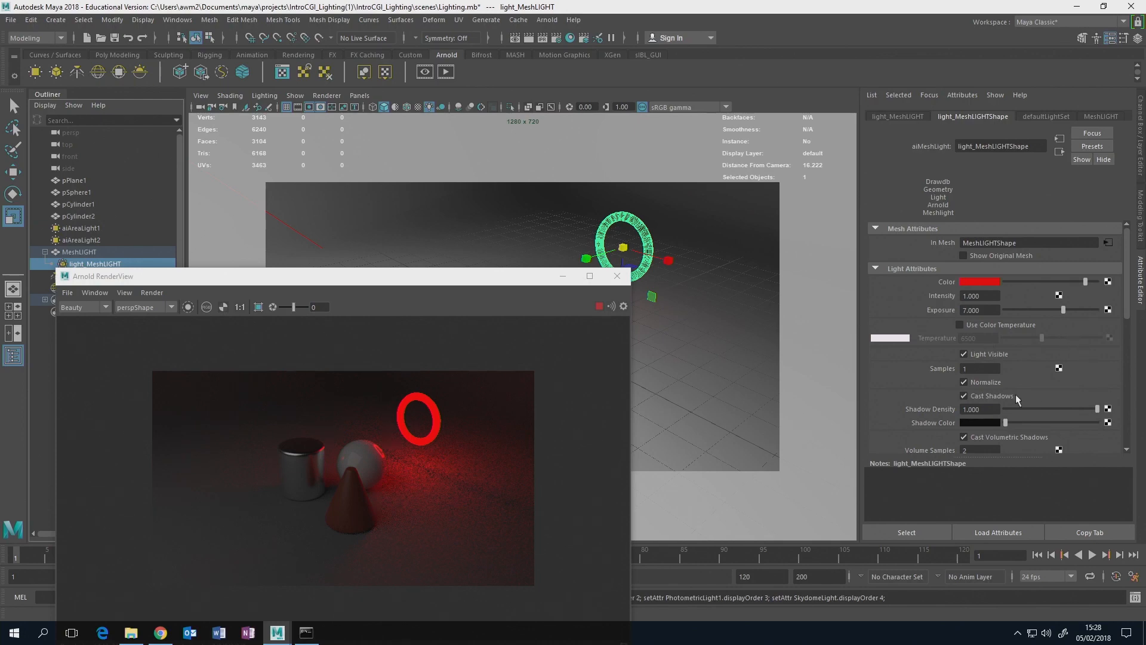
- Hide the MeshLIGHT object and make the SkydomeLight display layer visible
click(564, 278)
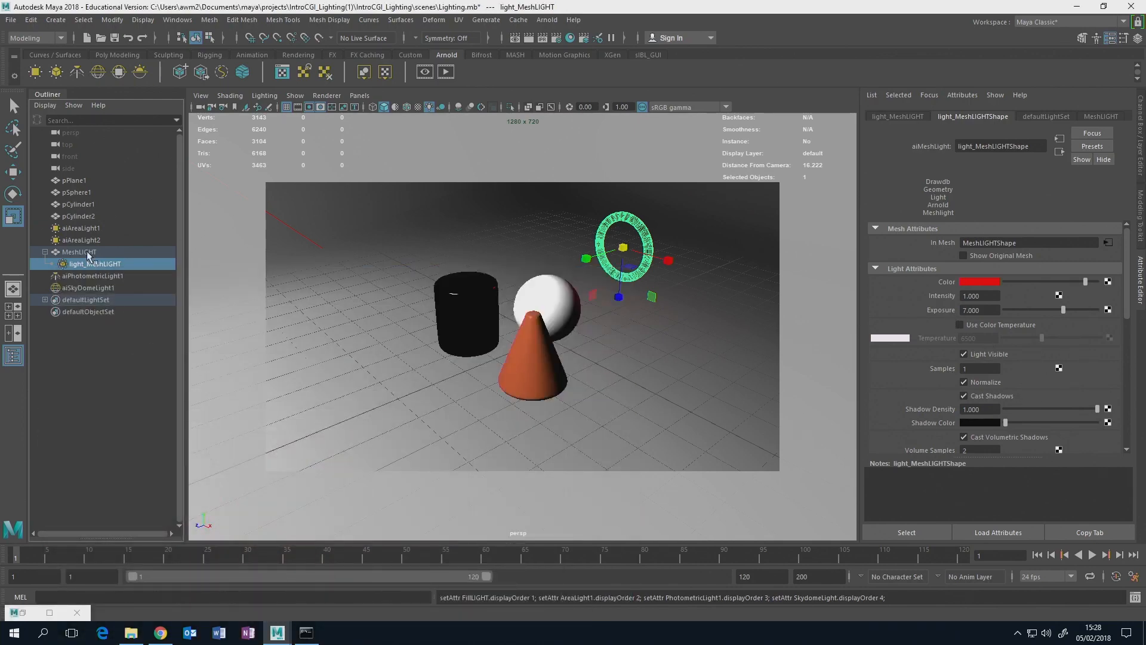
click(79, 252)
key(ctrl+h)
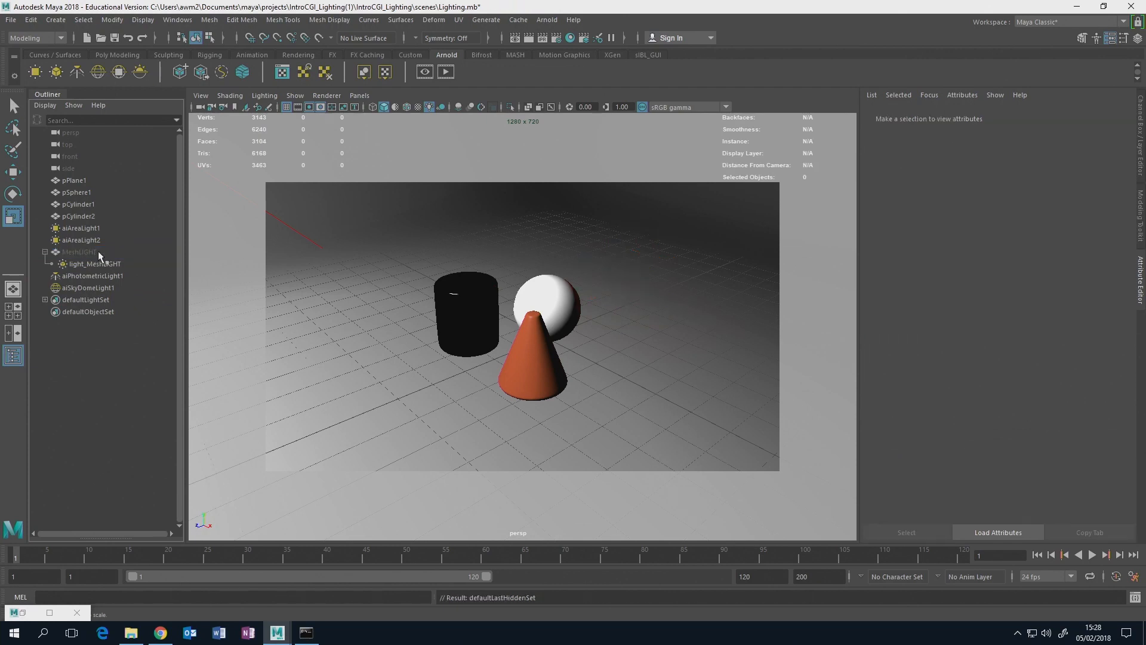
click(1141, 160)
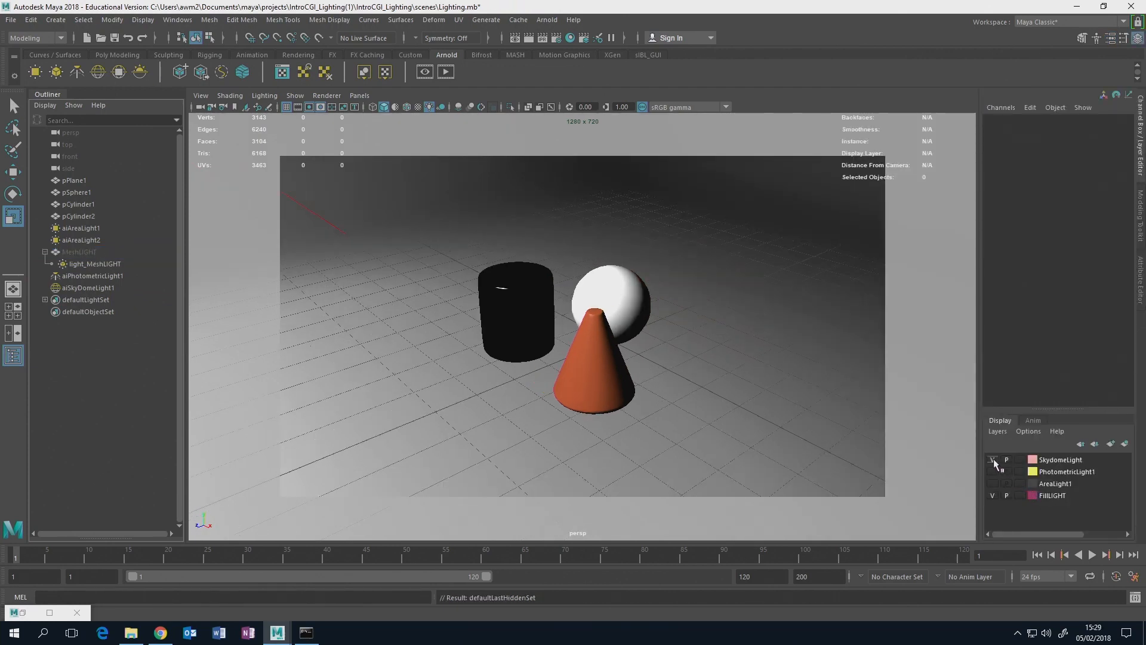
- Hide the FillLIGHT display layer and delete the SkydomeLight display layer
click(995, 497)
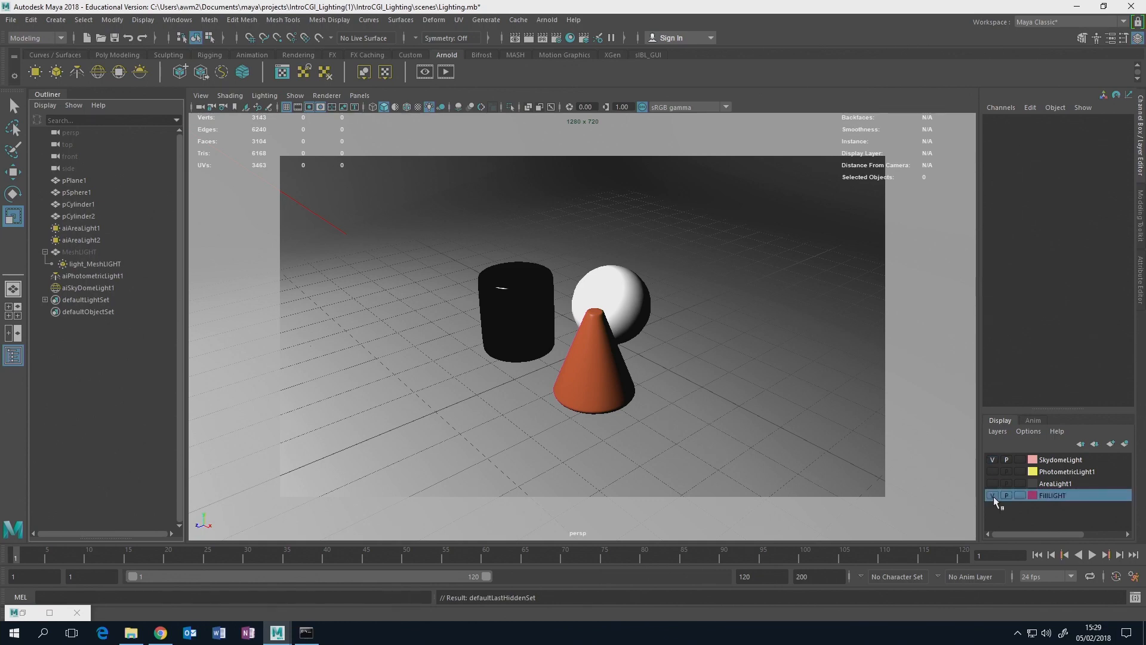
click(993, 496)
click(1063, 461)
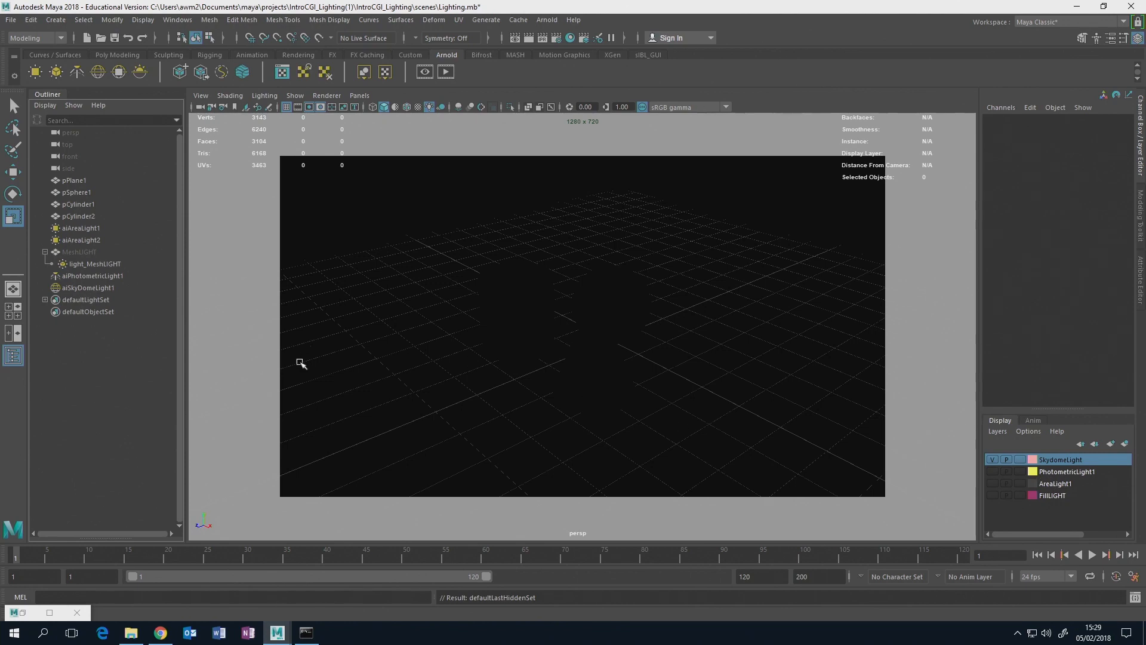
click(80, 287)
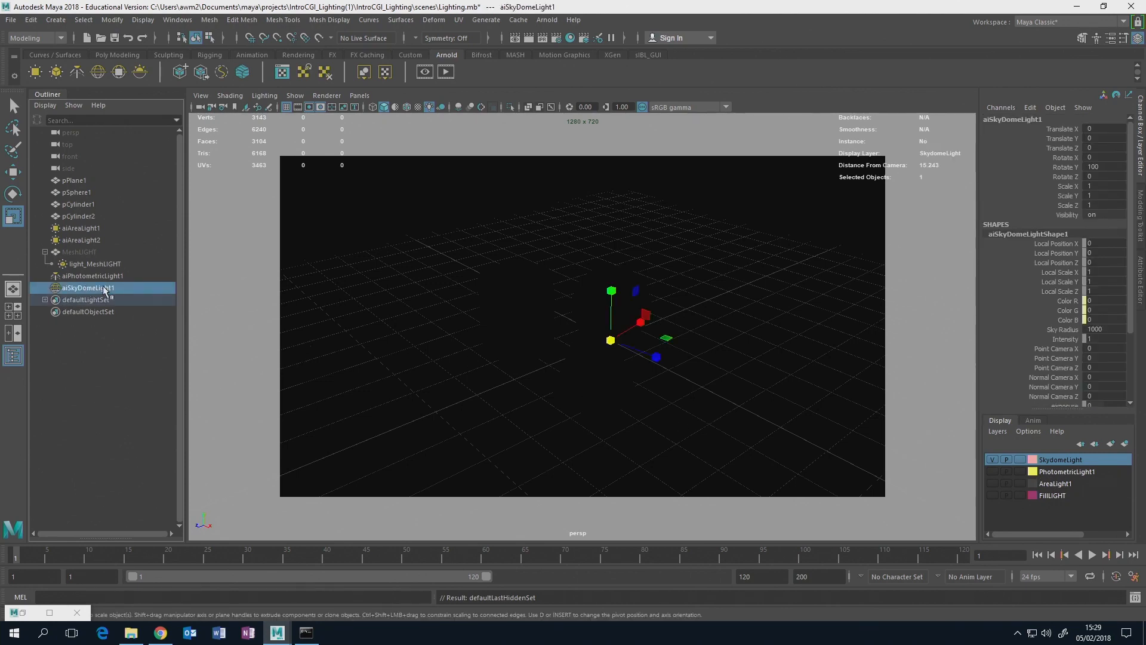
right_click(1065, 461)
click(1066, 577)
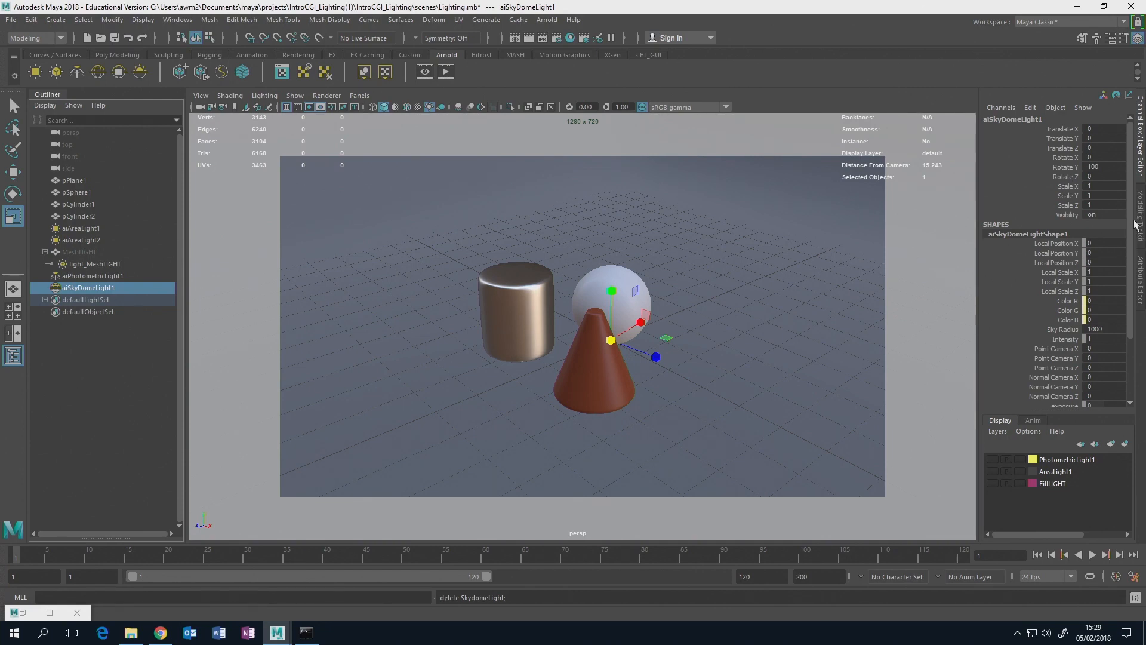
- Examine aiSkyDomeLight1's effect and shape attributes, including the file texture connected to its Color
click(1139, 272)
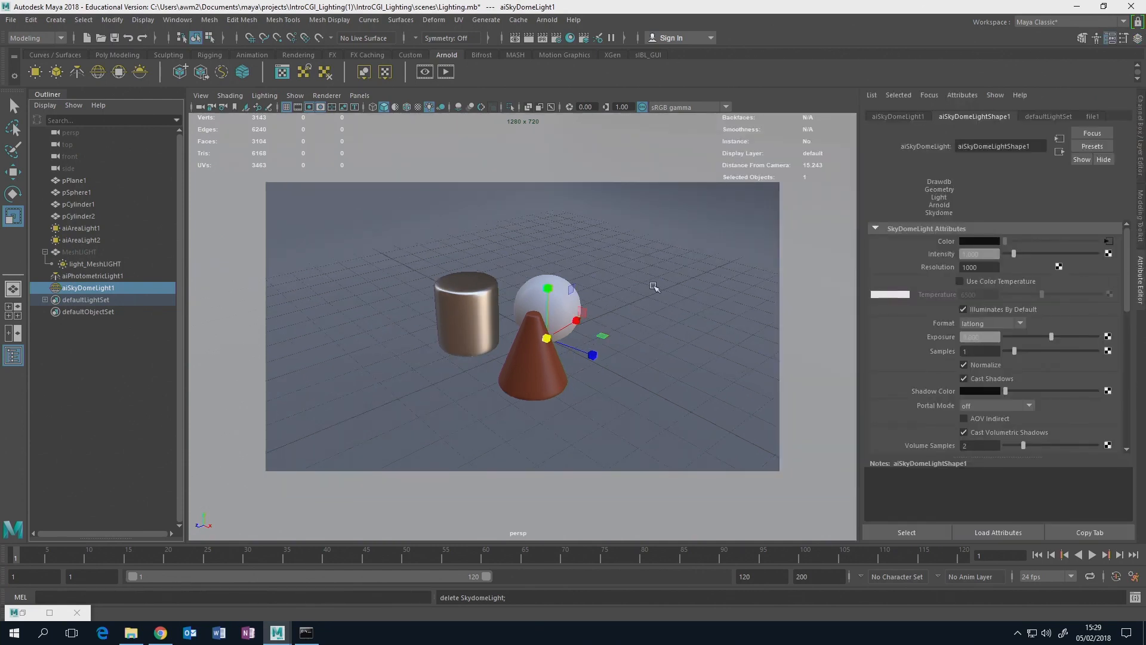
alt+drag(625, 341, 502, 316)
alt+middle_drag(503, 315, 536, 391)
alt+drag(536, 392, 705, 370)
alt+middle_drag(635, 351, 627, 315)
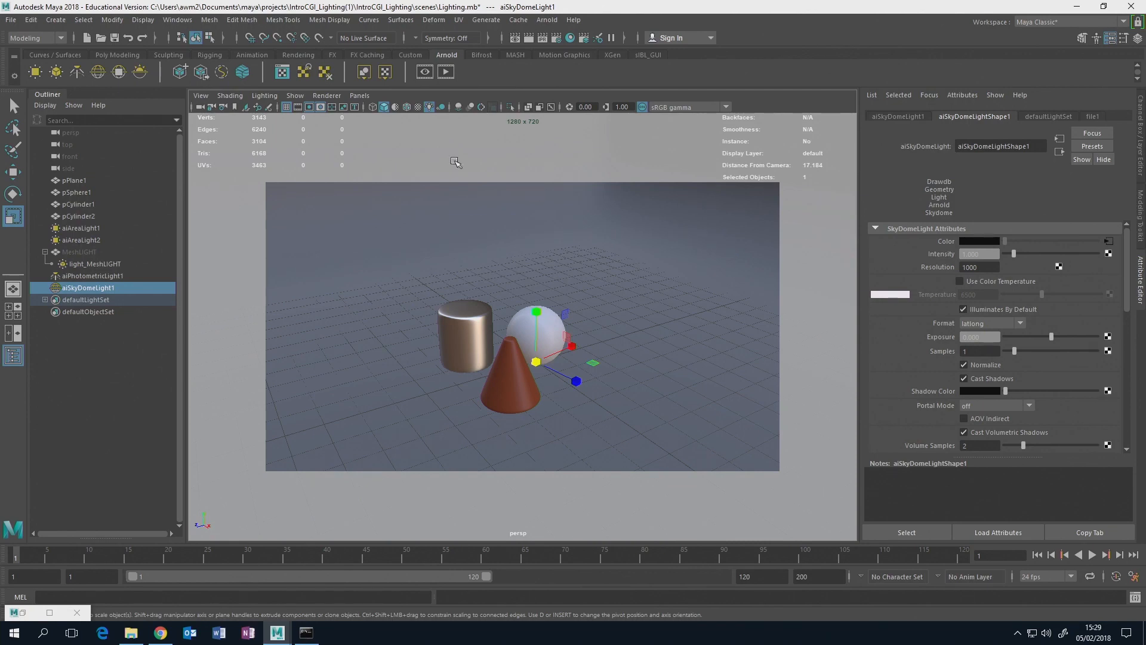
click(201, 96)
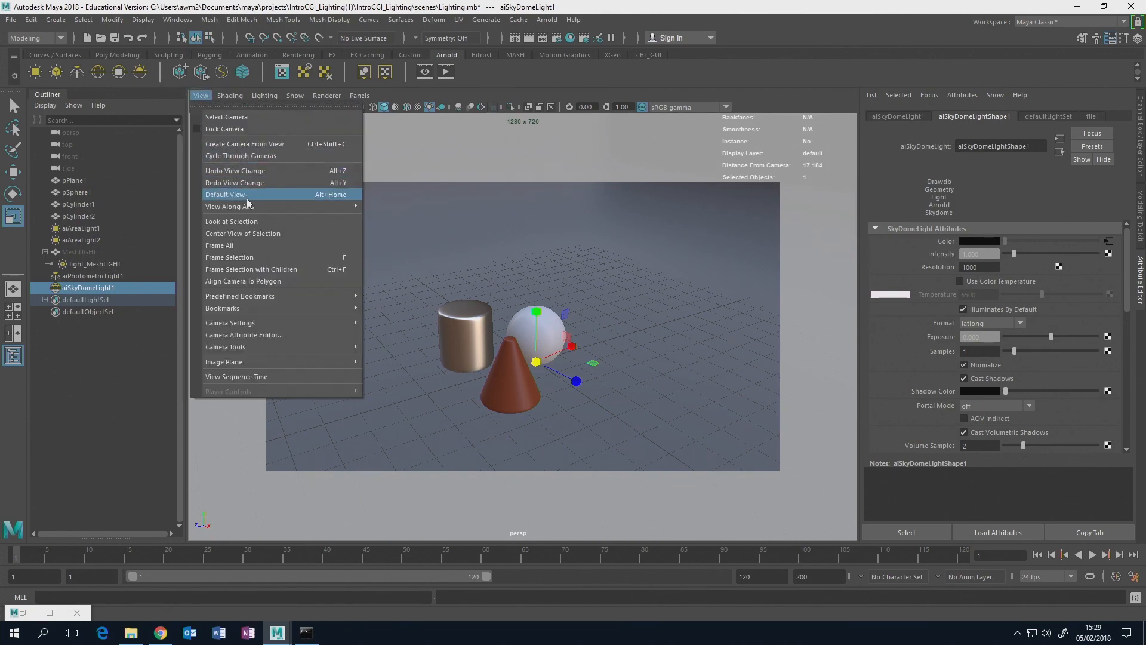
click(399, 308)
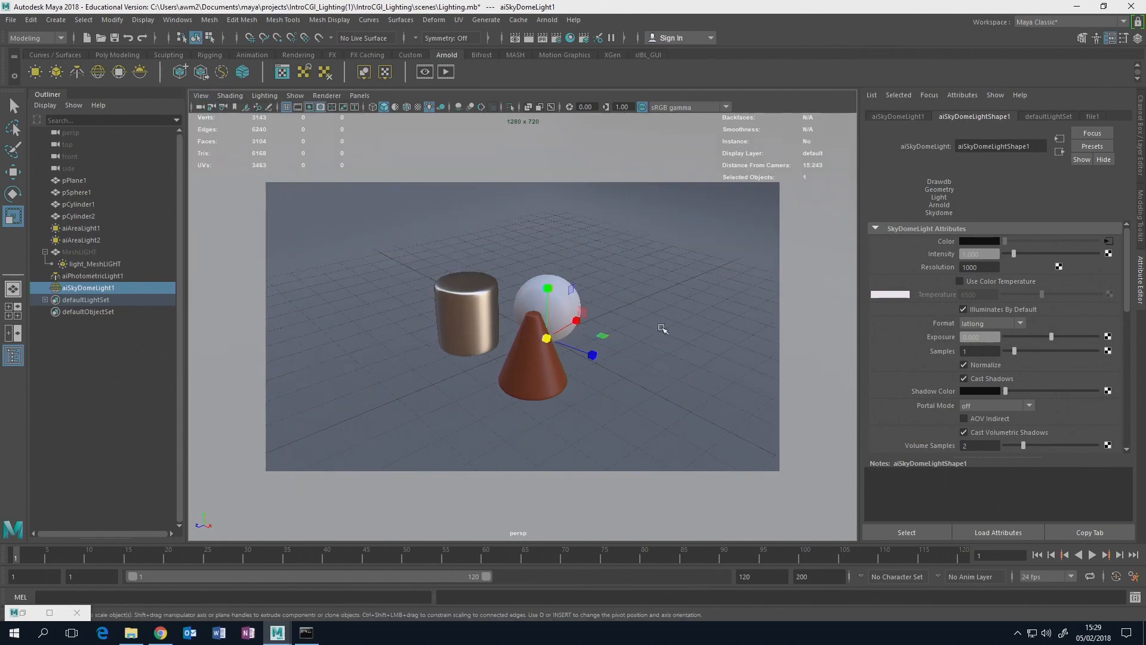
click(1108, 242)
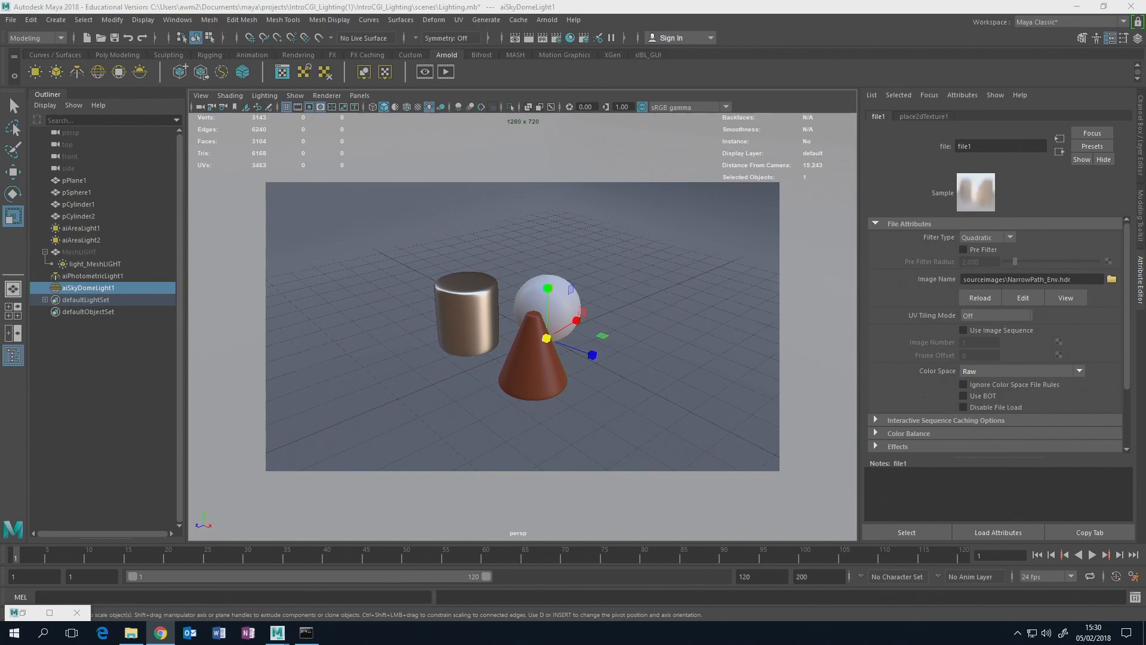
- Switch to Chrome, search for hdrlabs and open the sIBL Archive page on HDRLabs
drag(1145, 87, 722, 67)
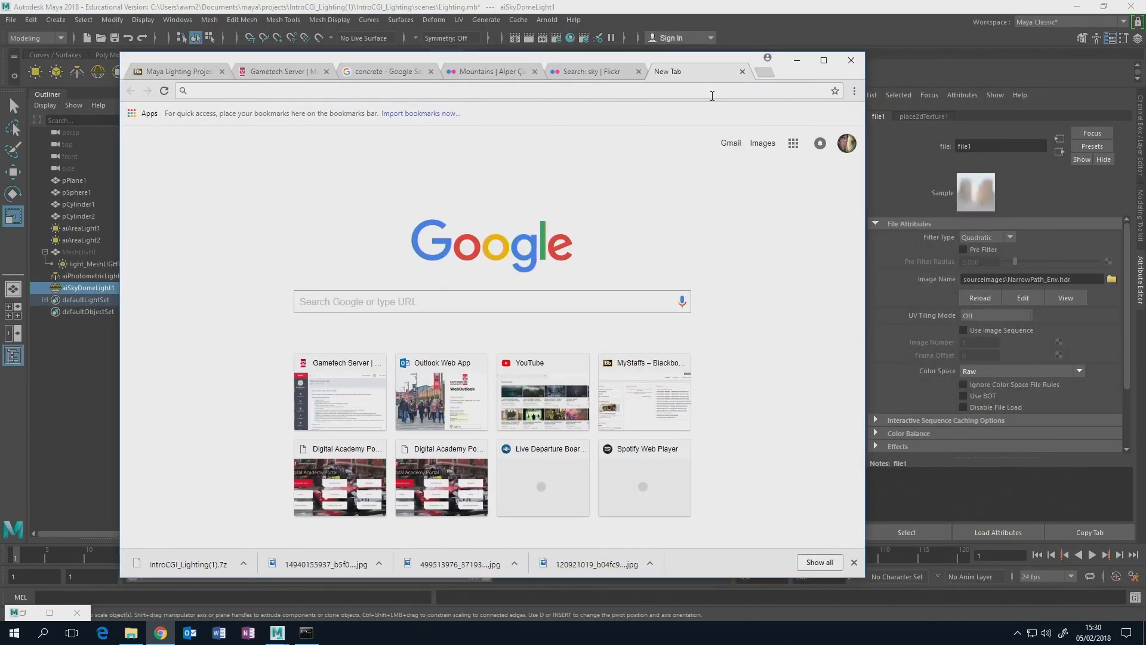
text(hdri)
key(BackSpace)
text(la)
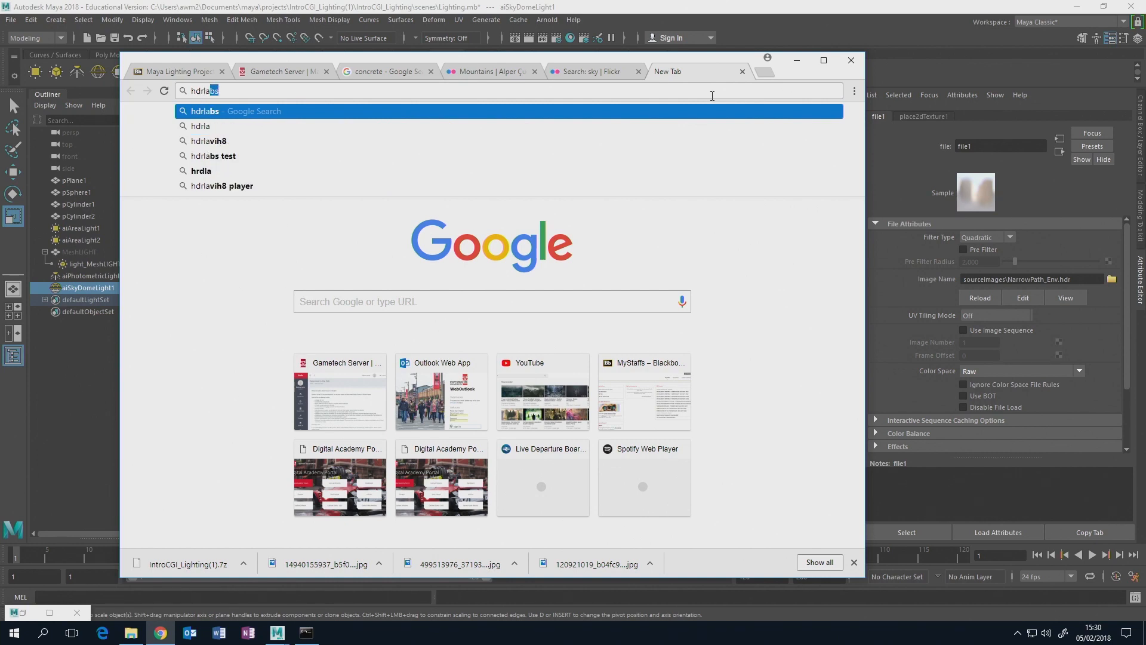
key(Return)
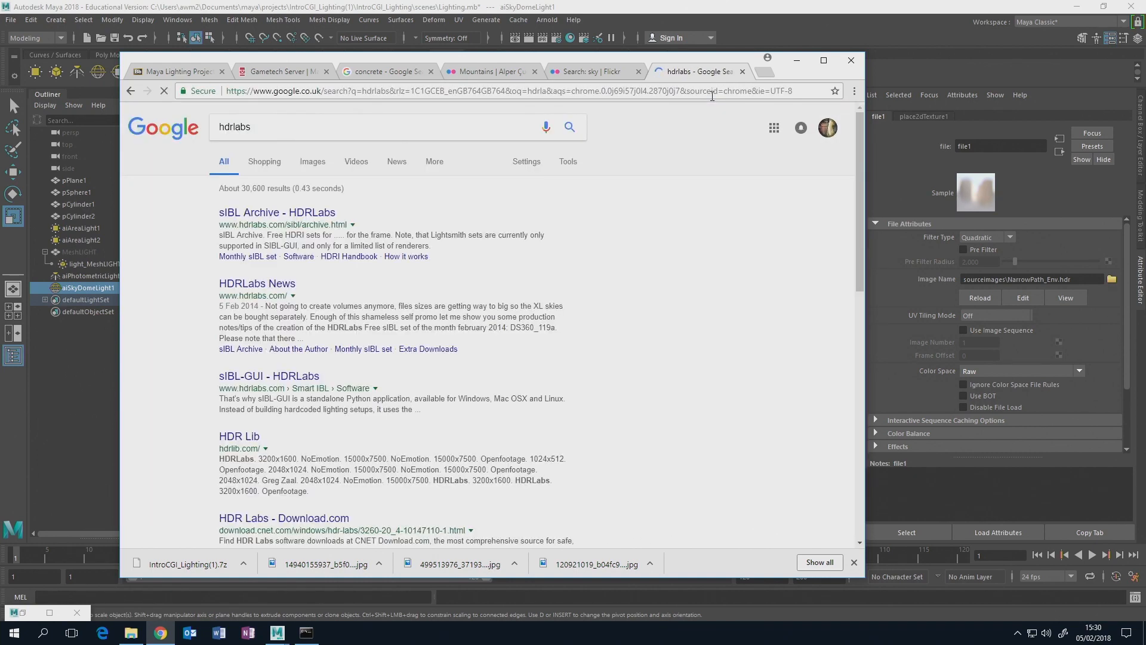
click(309, 232)
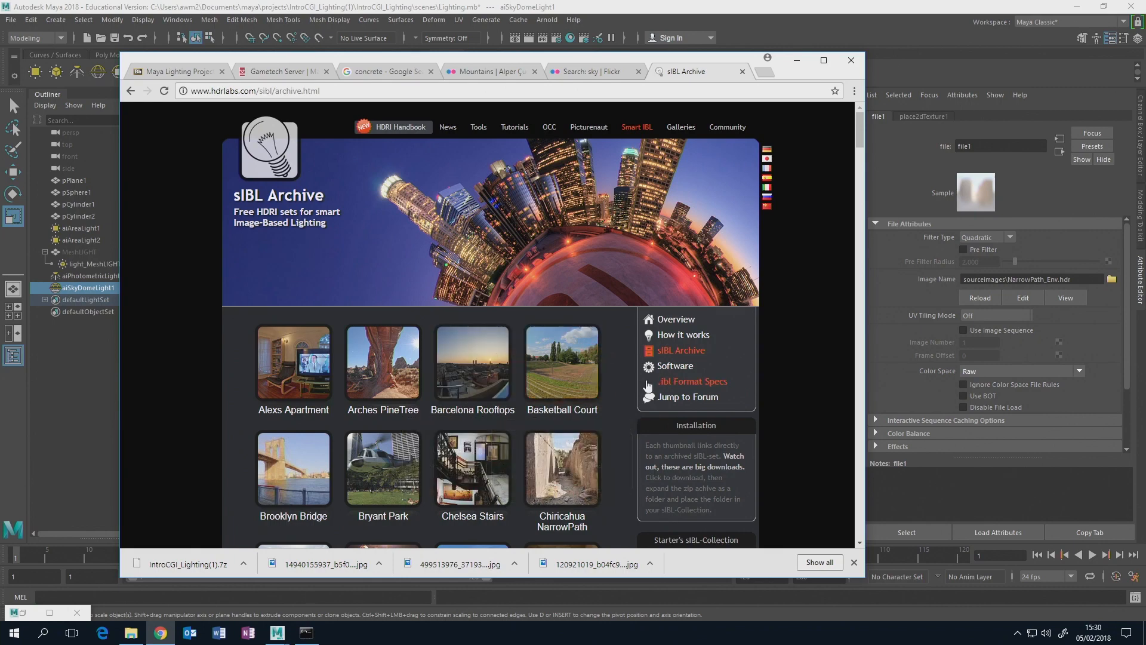
- Browse the free HDRI sets in the sIBL Archive, download the Ditch River set and return to Maya
drag(679, 60, 818, 89)
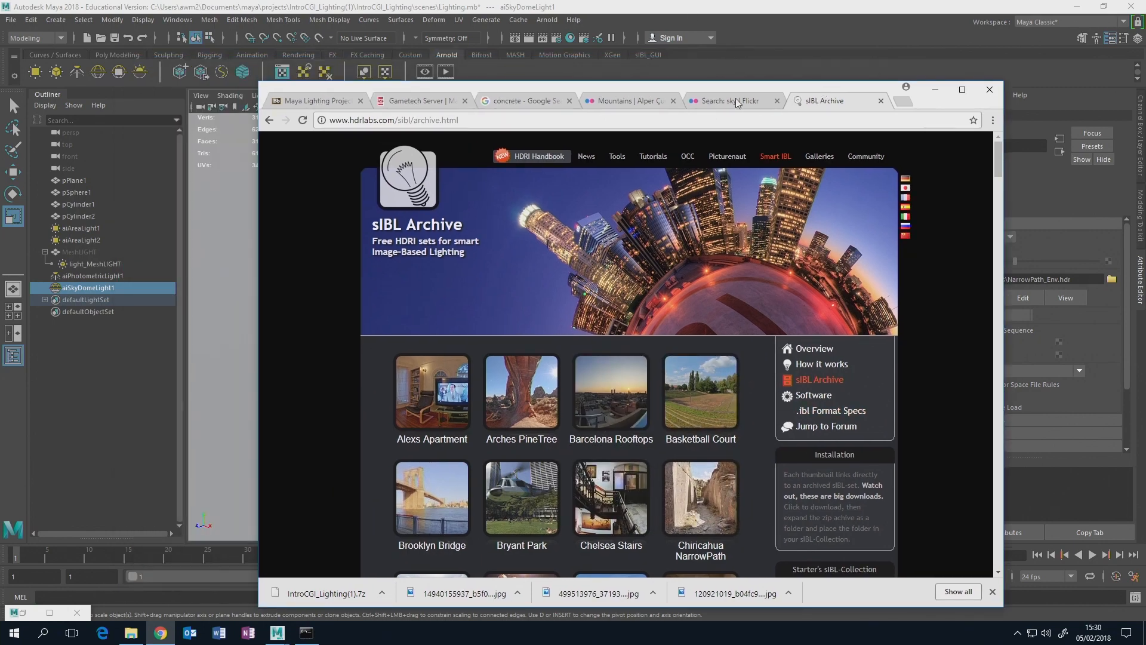
drag(679, 88, 1145, 177)
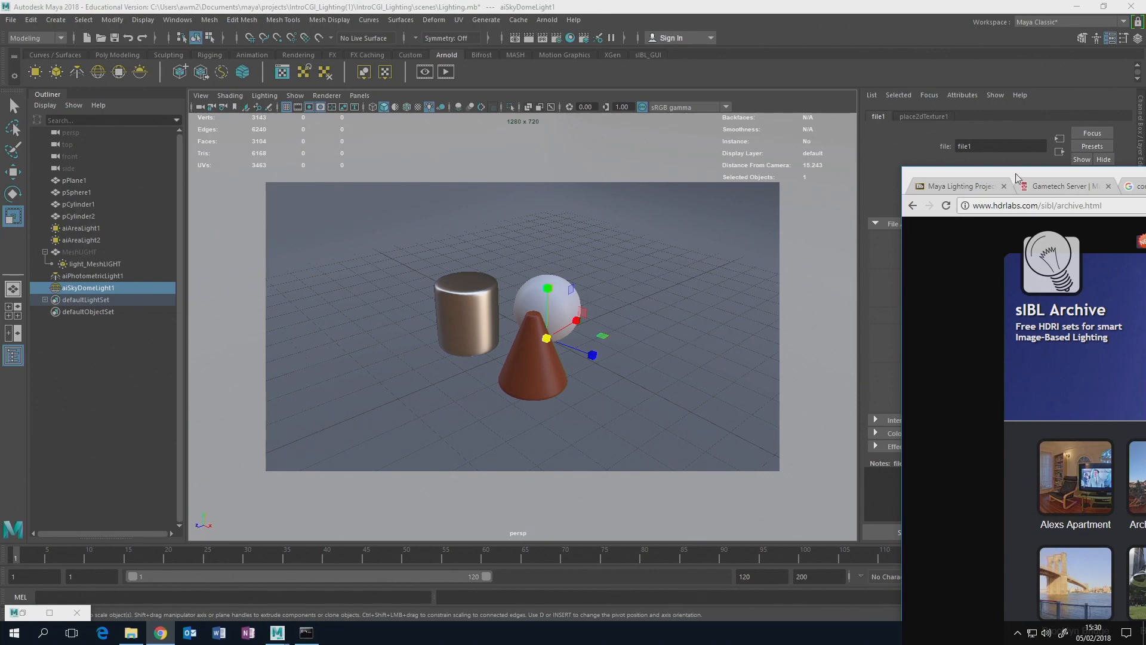
drag(1017, 177, 385, 63)
scroll(657, 367, down, 2)
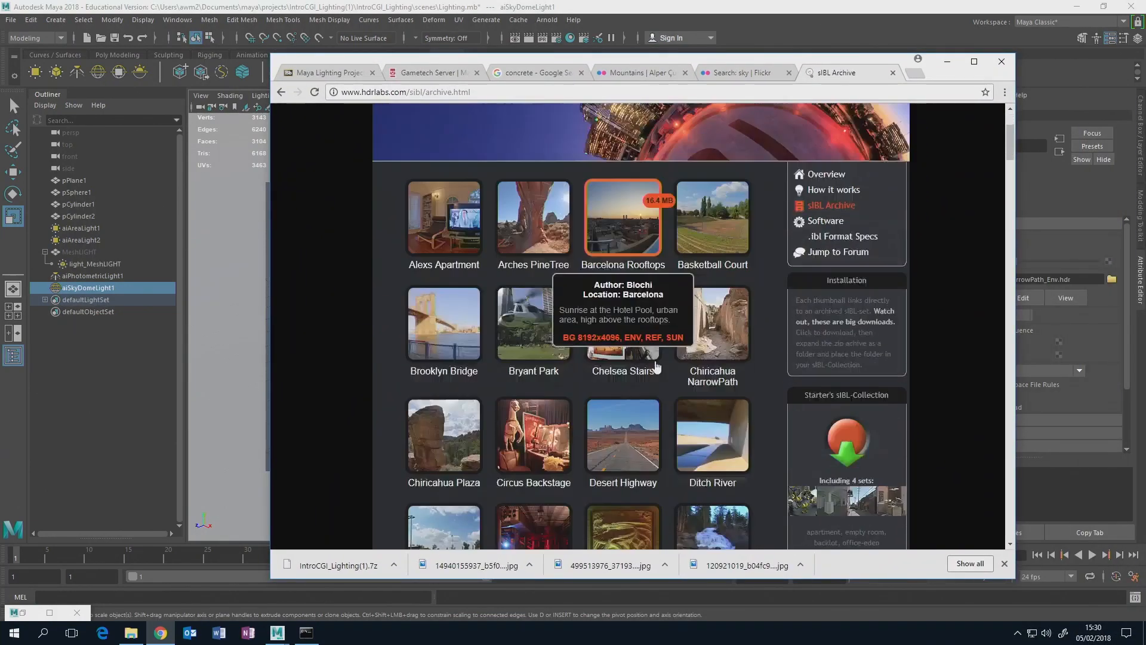
scroll(657, 367, down, 2)
click(720, 345)
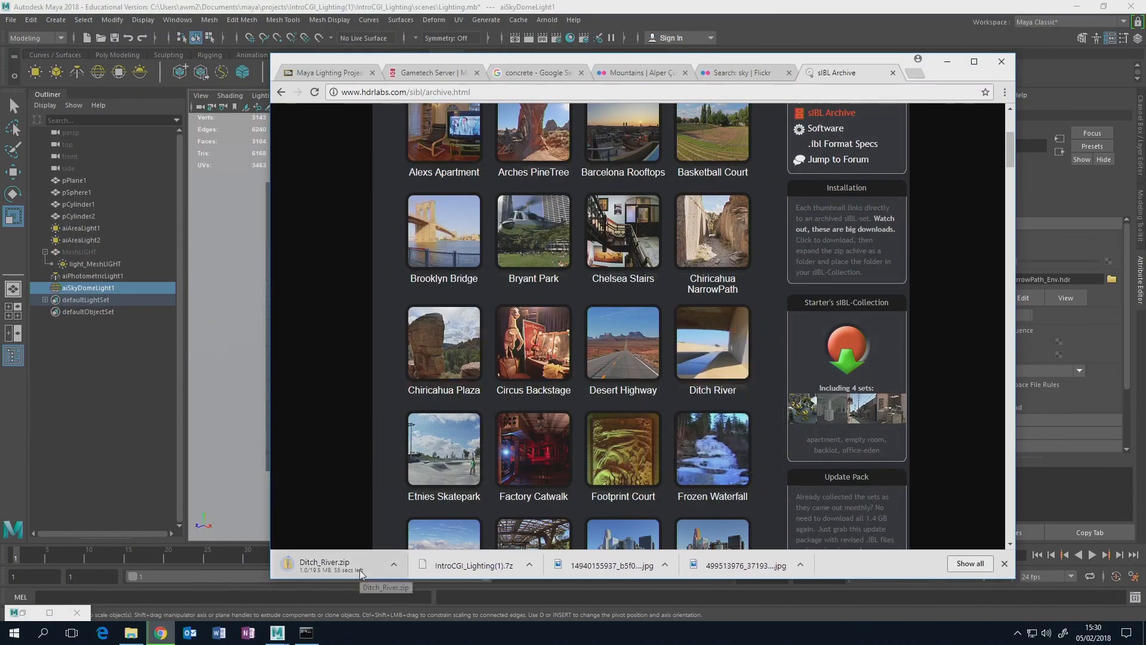
click(946, 62)
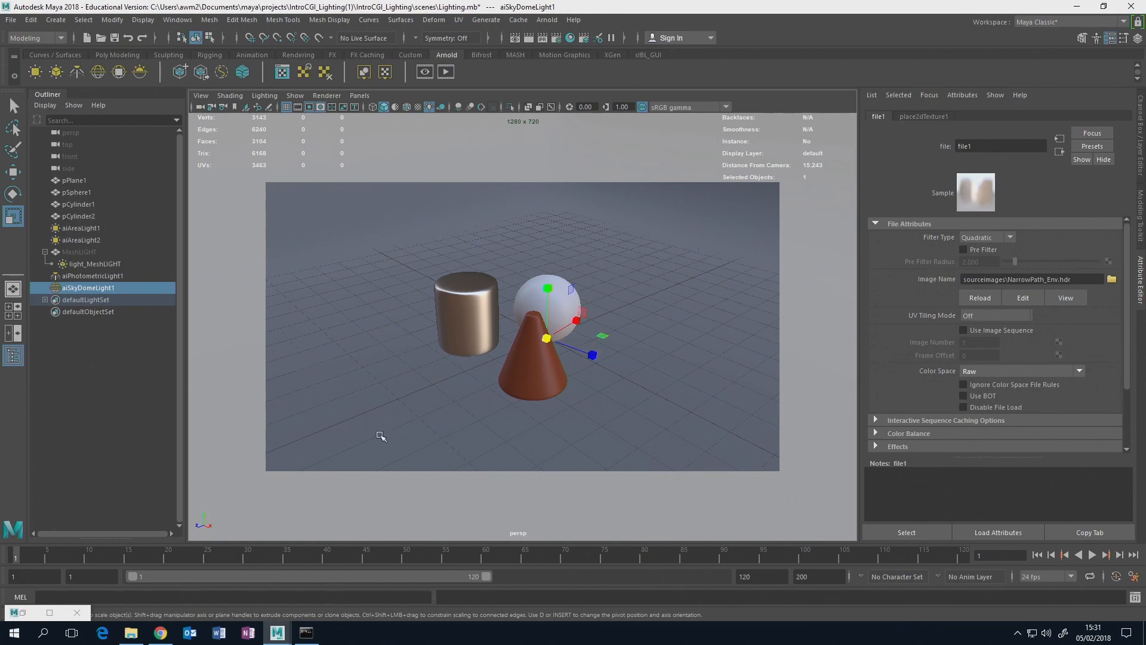
- Restore the Arnold RenderView and restart its live render to view the skydome lighting
click(48, 614)
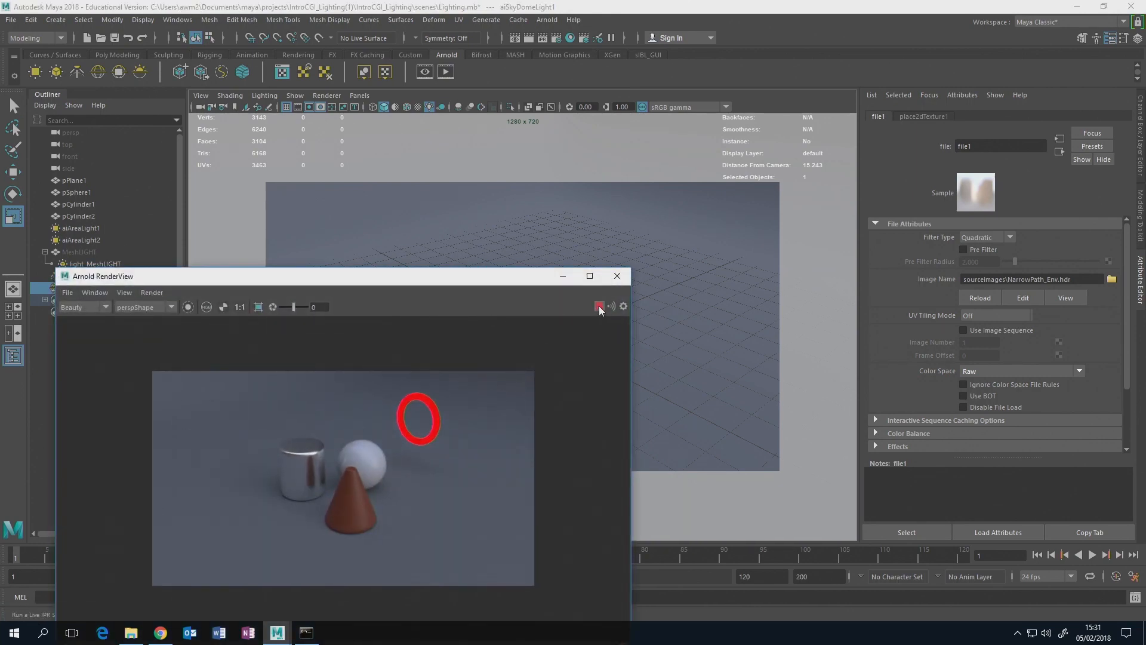
click(599, 306)
click(598, 307)
drag(139, 277, 212, 277)
- Delete the MeshLIGHT object together with its light_MeshLIGHT child from the scene
click(95, 264)
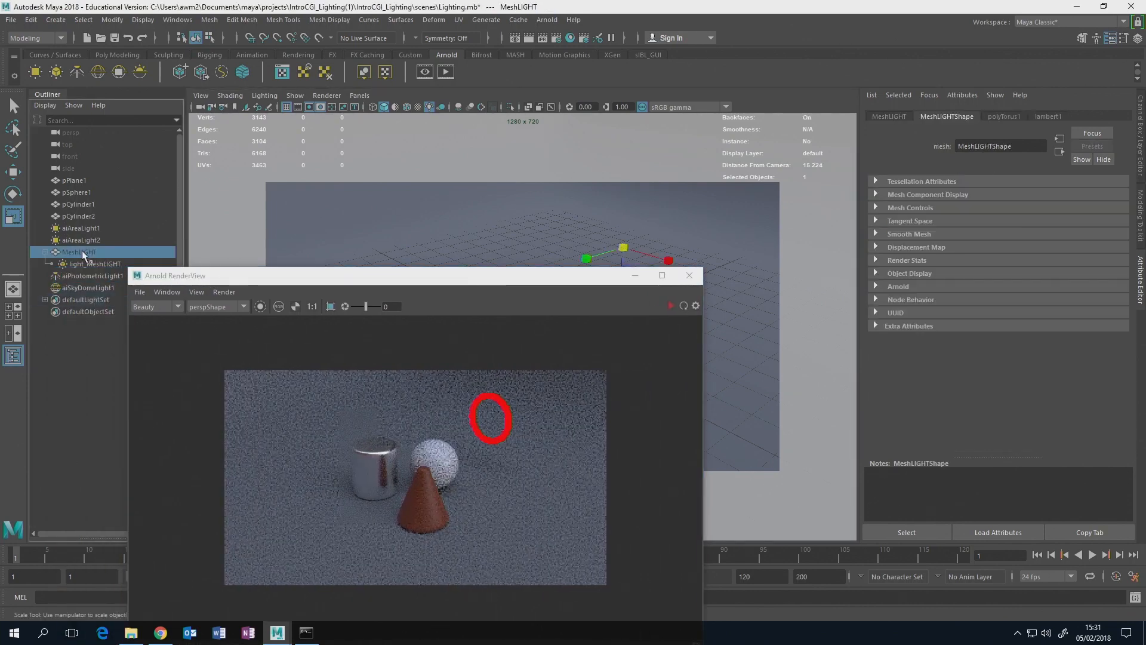
key(ctrl+h)
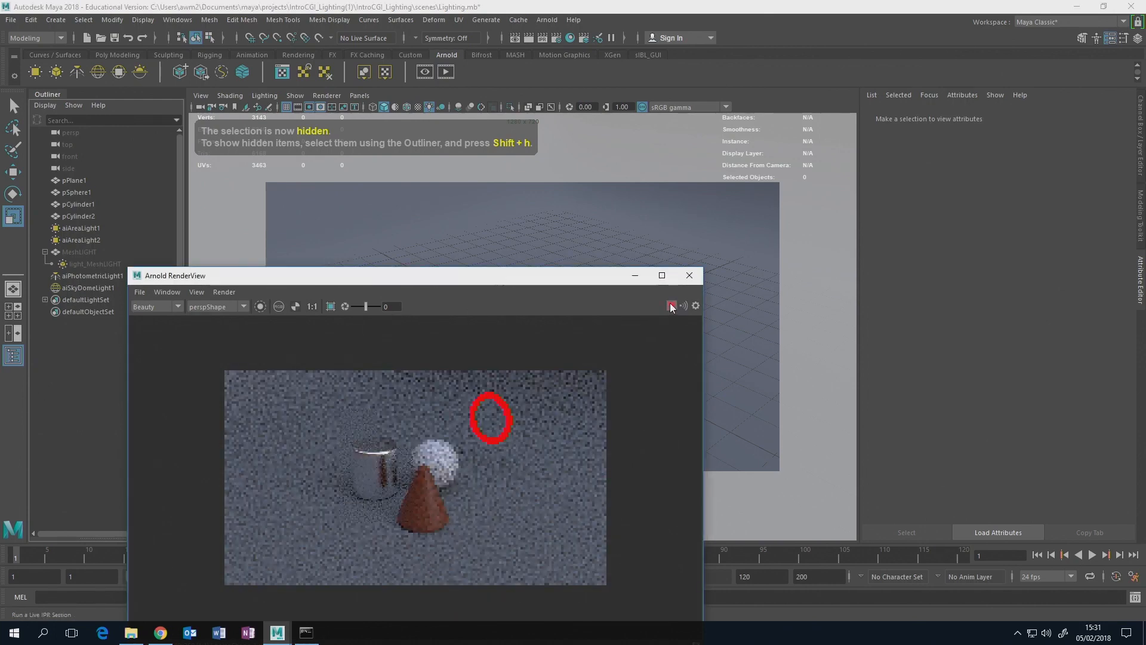
drag(382, 275, 379, 341)
click(78, 252)
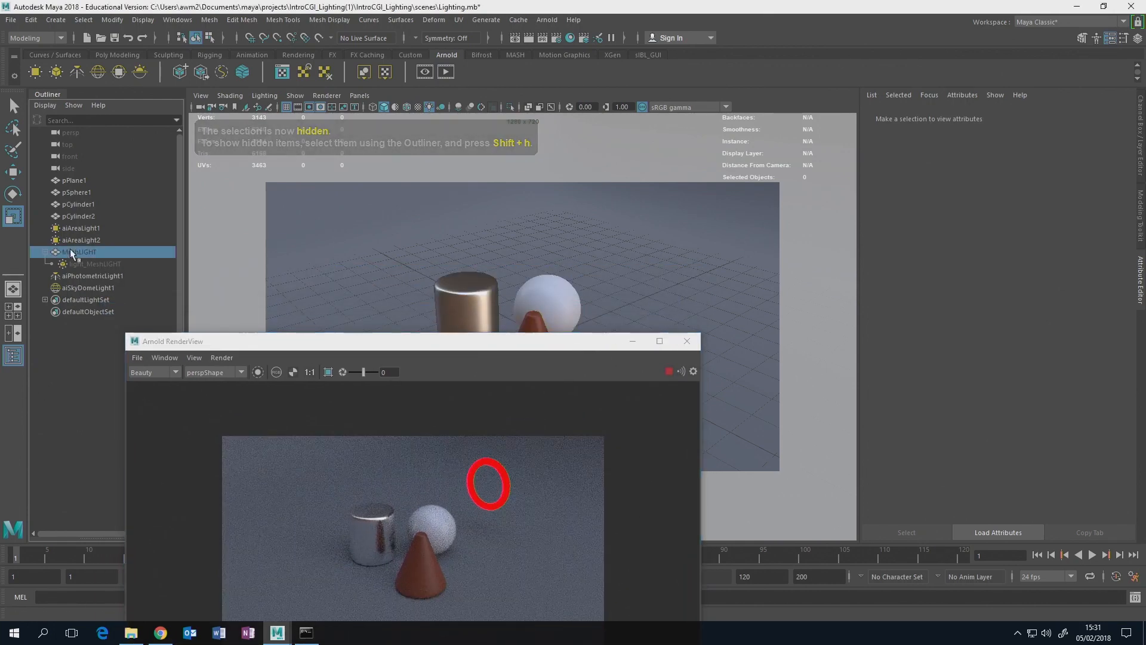
key(shift+h)
ctrl+click(88, 263)
key(Delete)
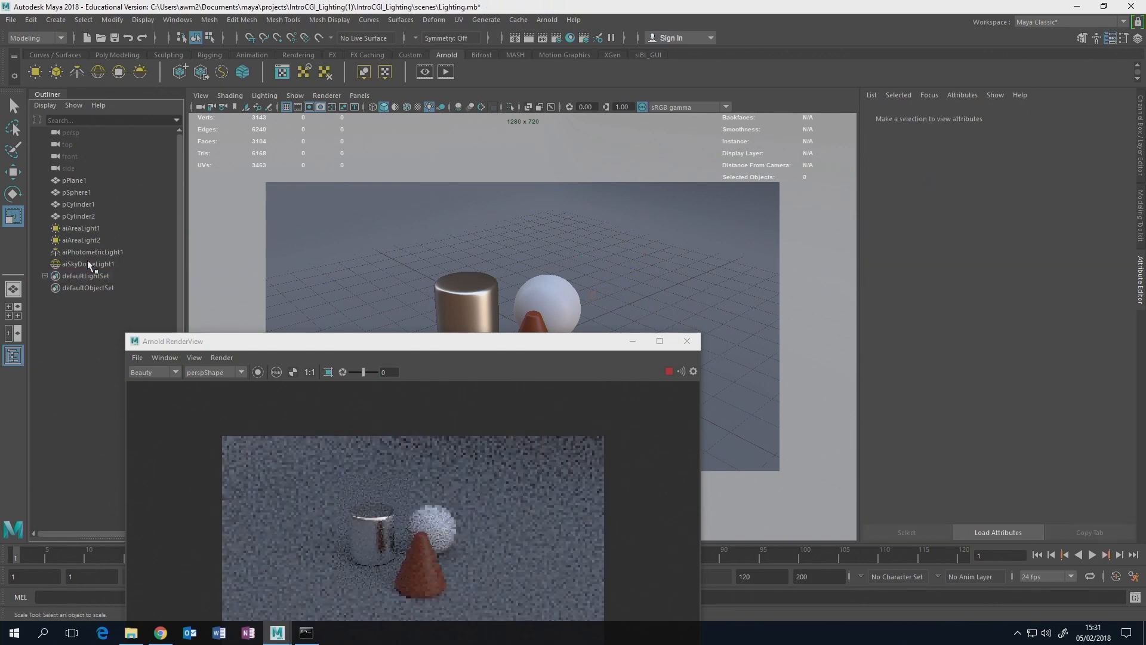
- Use 3D Manipulation in the Arnold RenderView to inspect the skydome-lit objects from other angles, and switch it off again
drag(498, 341, 578, 219)
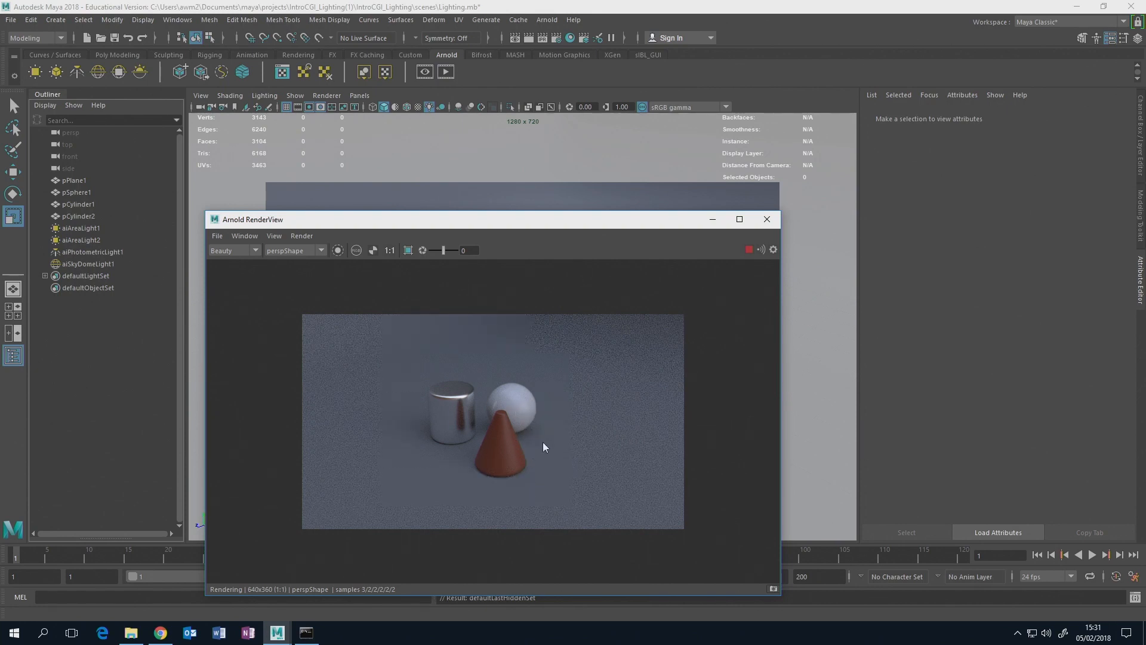
drag(602, 225, 550, 182)
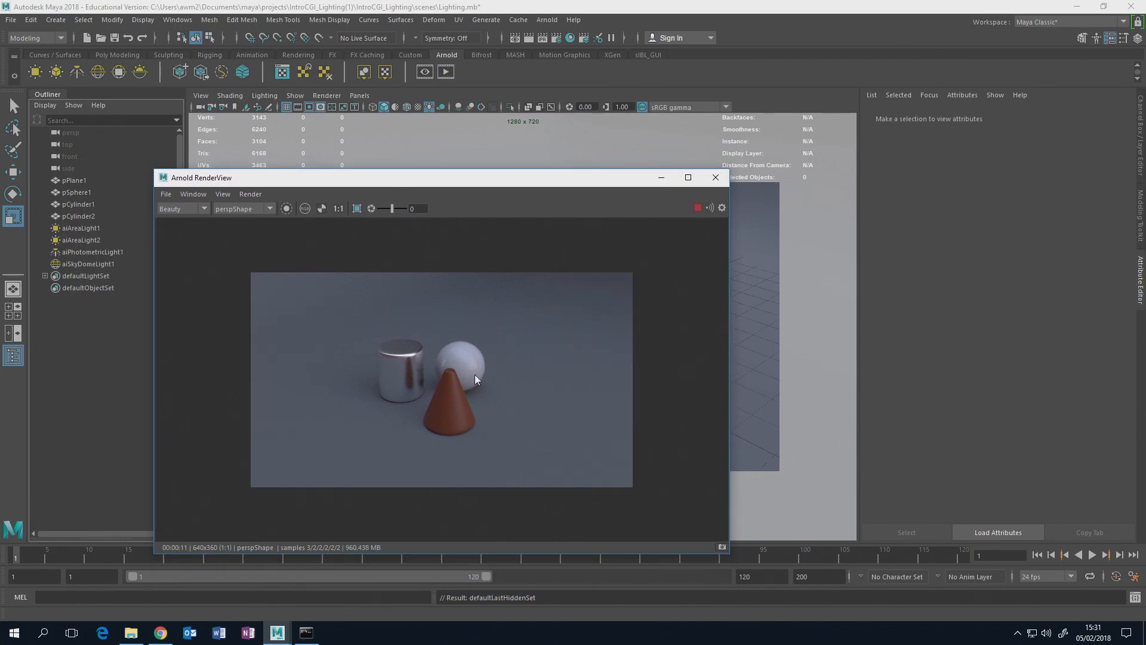
click(564, 359)
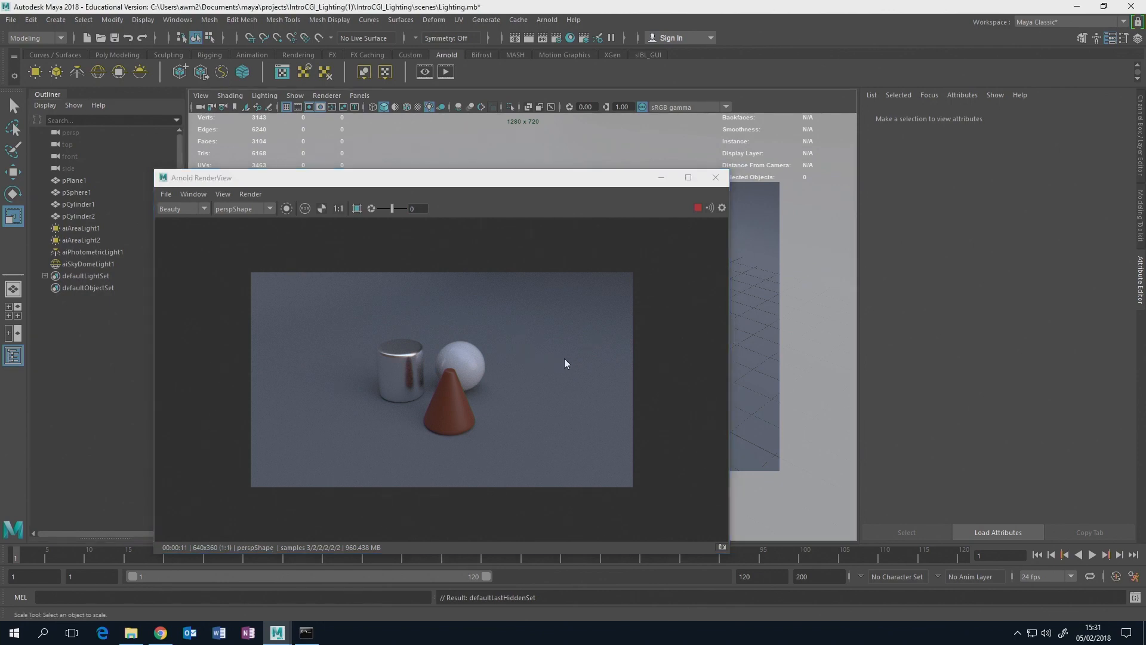
click(194, 195)
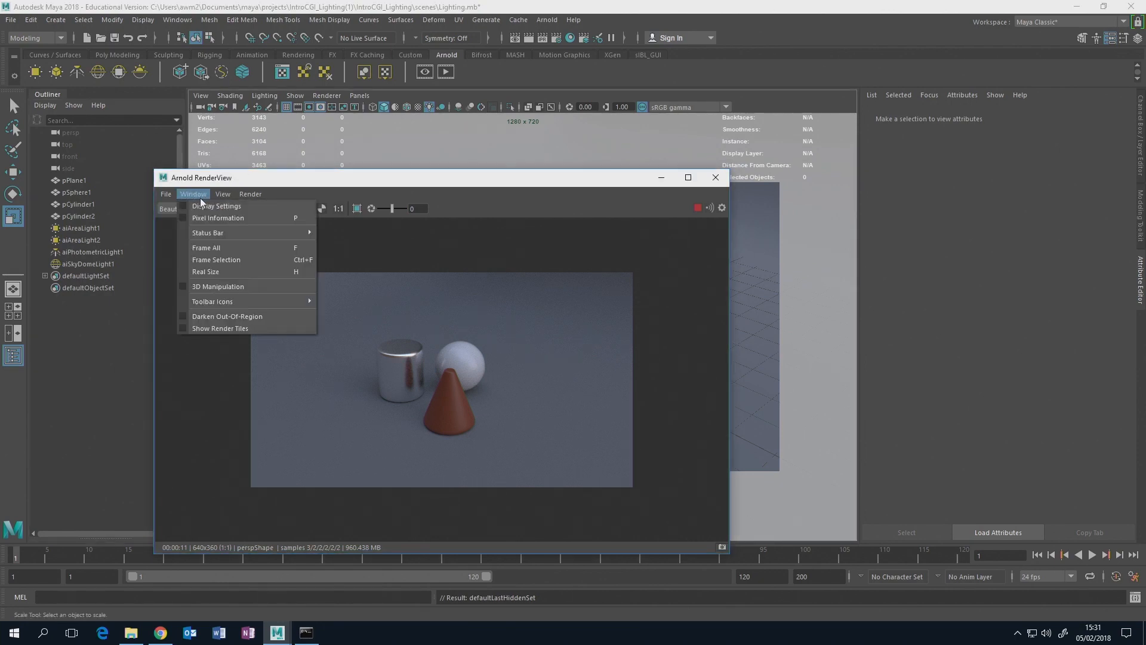
click(184, 286)
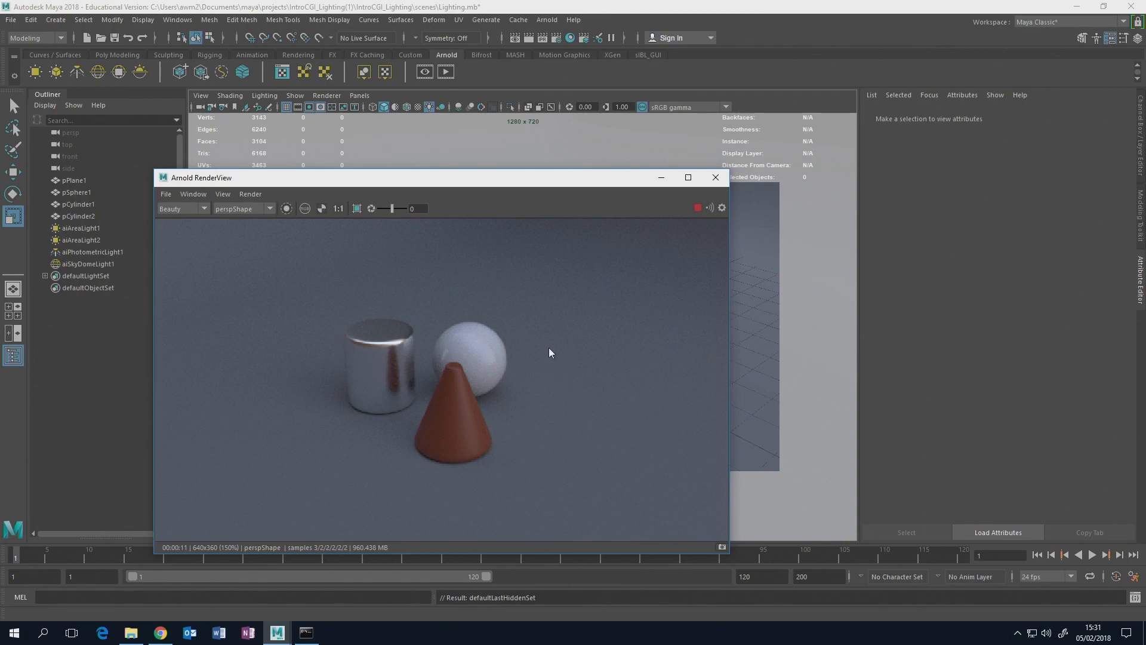
drag(554, 336, 496, 328)
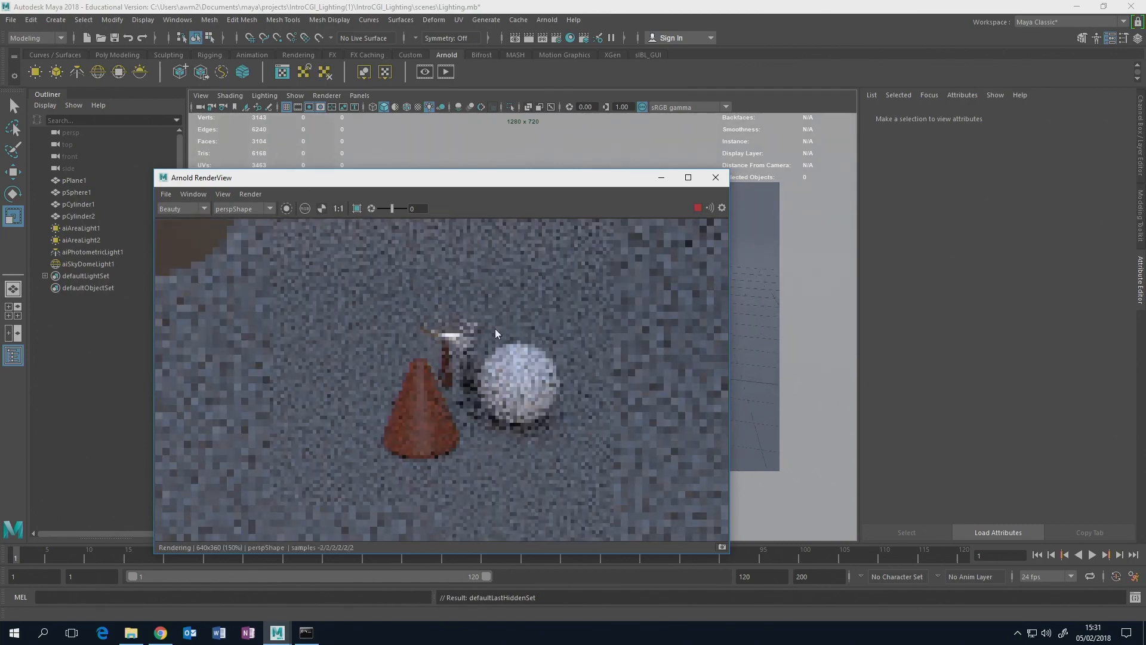
drag(542, 374, 521, 342)
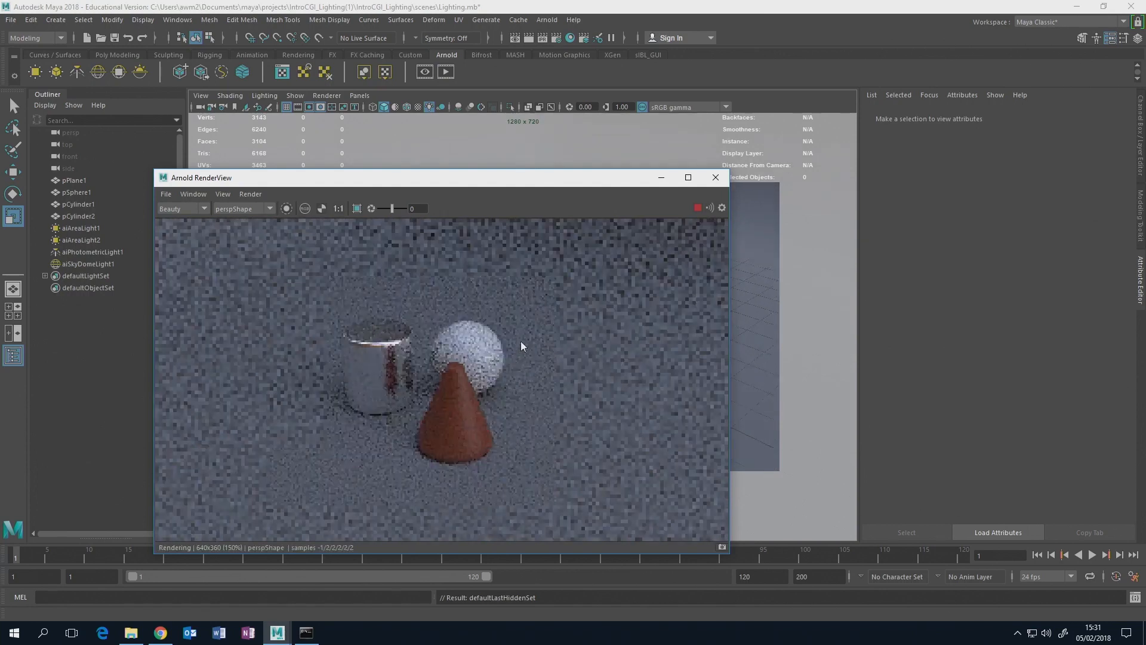
click(186, 195)
click(185, 287)
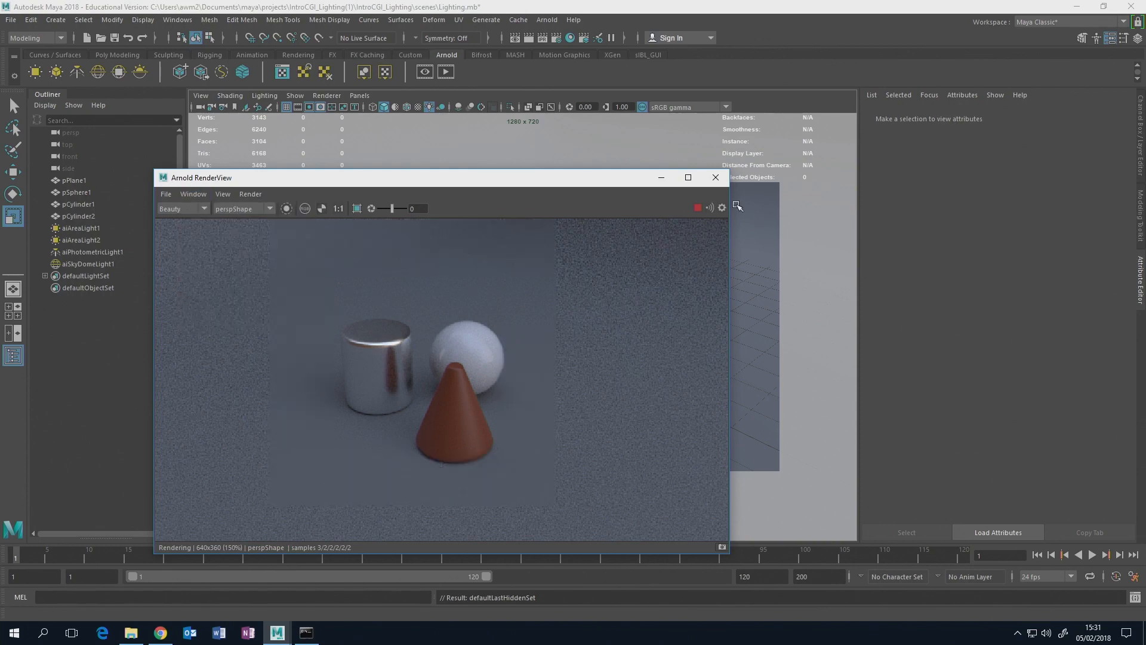
- Move the render window out of the way and delete aiSkyDomeLight1, aiAreaLight1 and aiAreaLight2 from the scene
drag(672, 182, 535, 192)
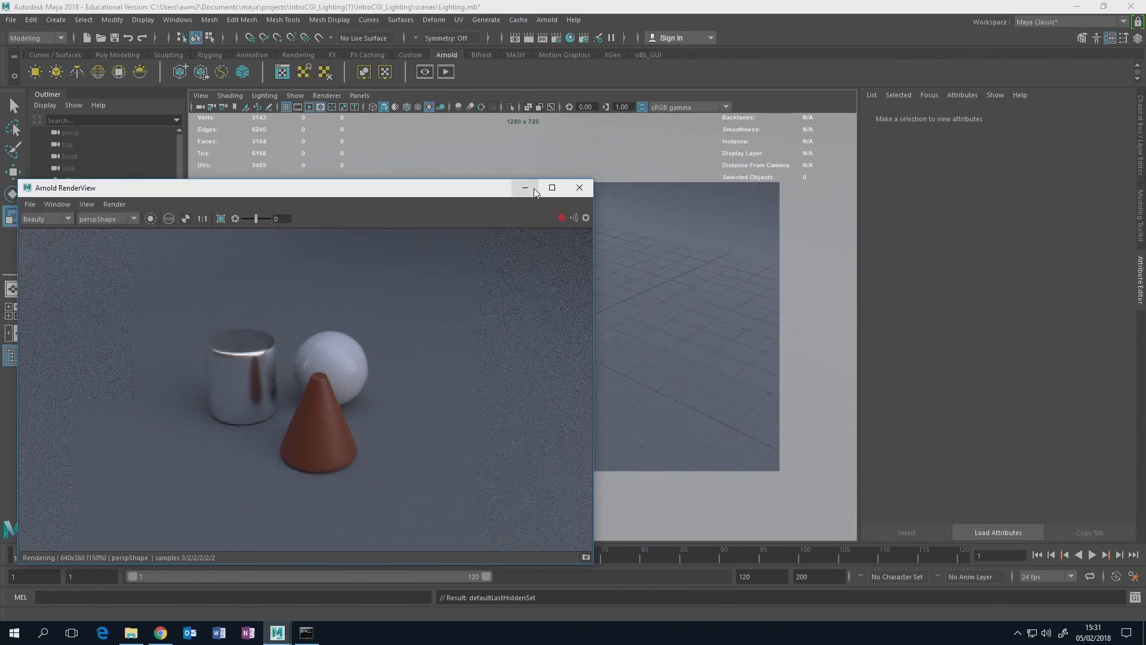
click(535, 189)
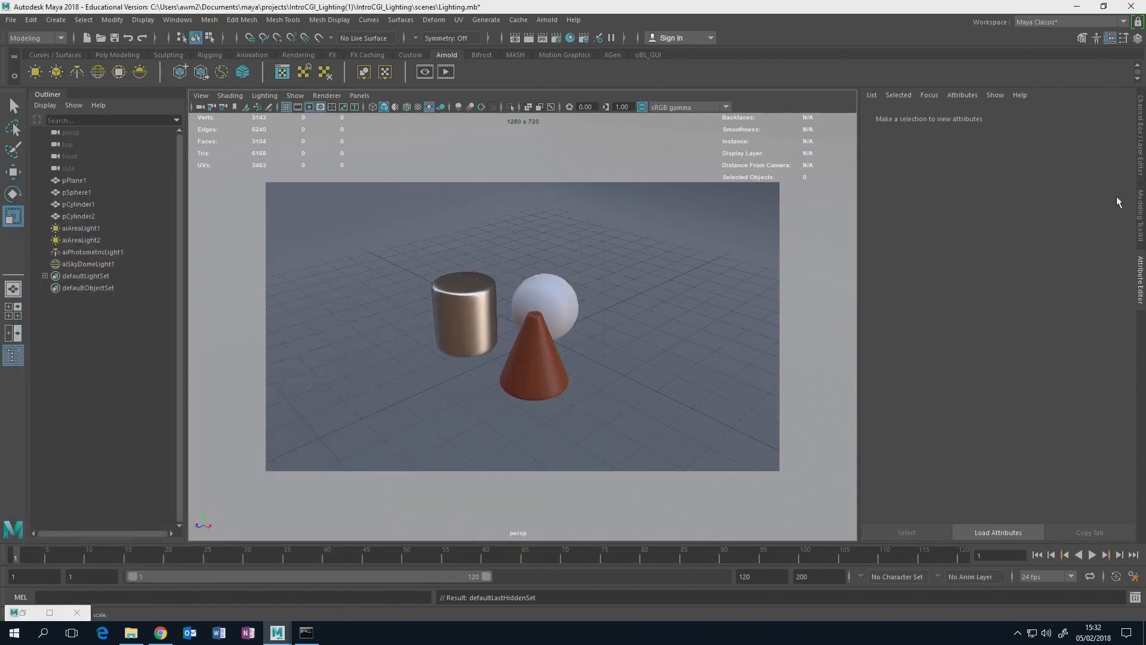
click(1142, 160)
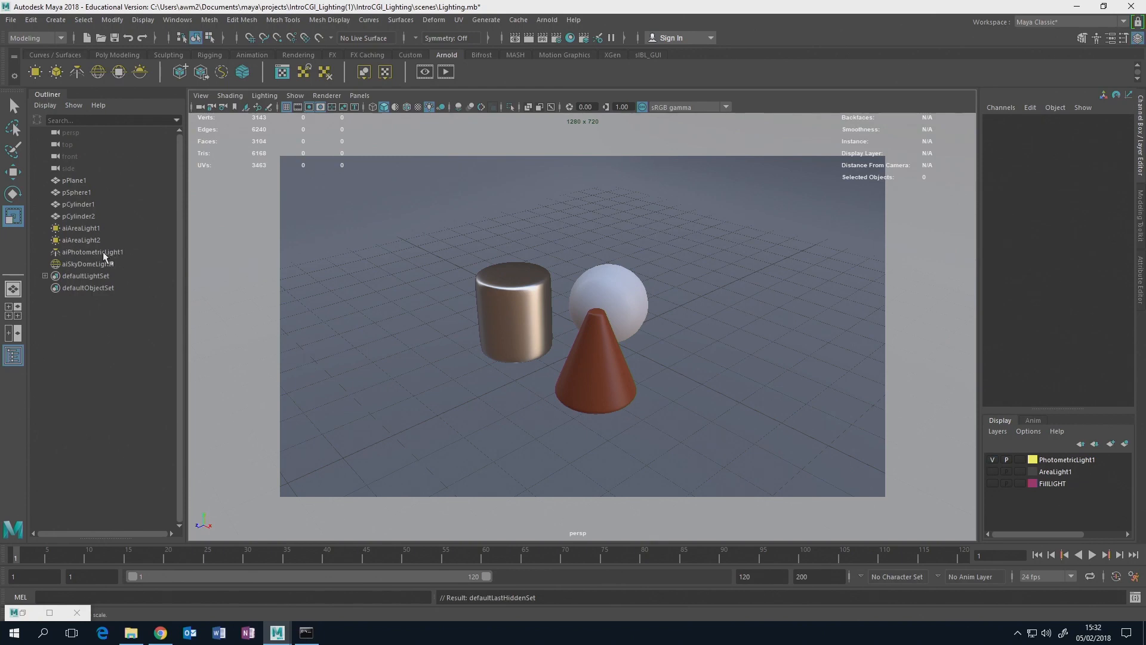
click(89, 263)
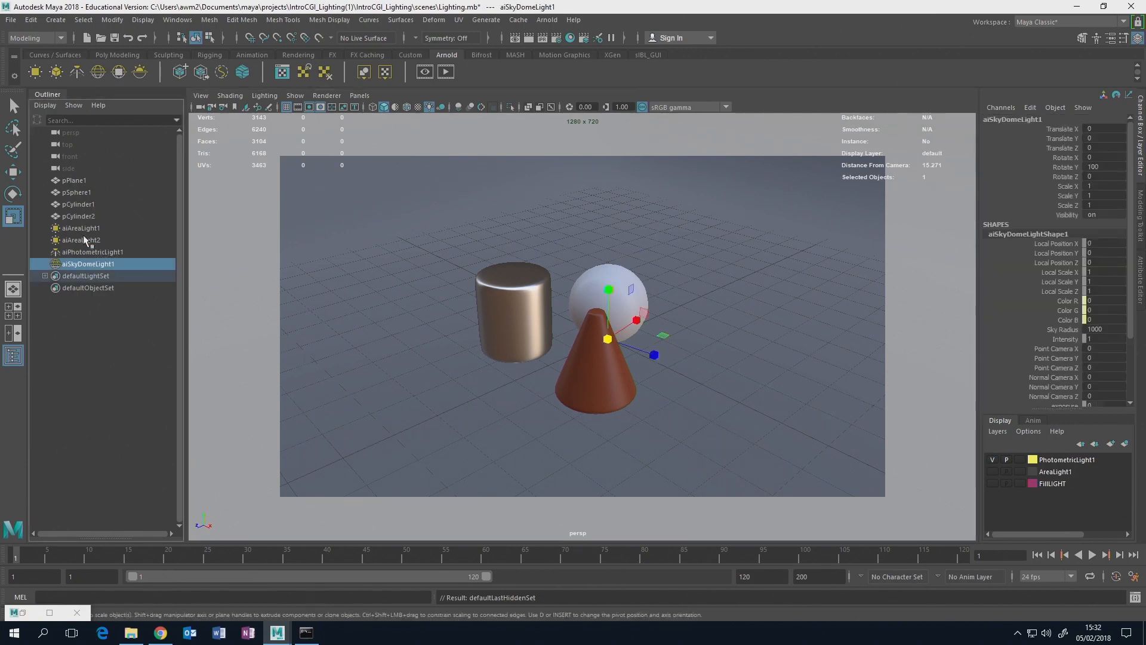
ctrl+click(84, 238)
ctrl+click(86, 229)
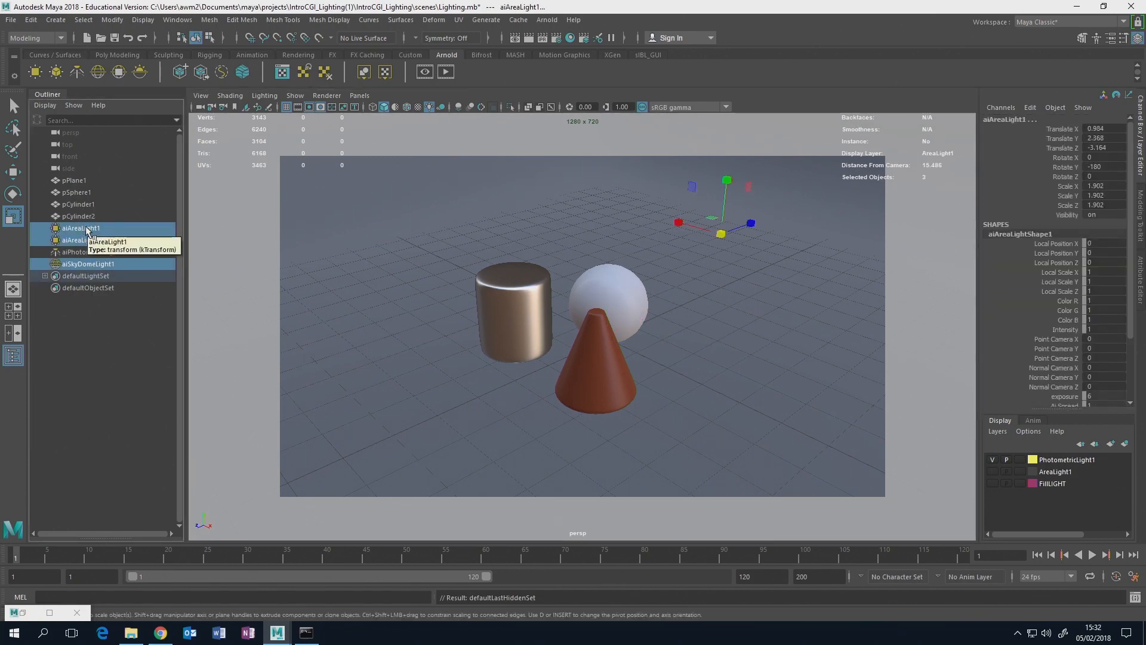
key(Delete)
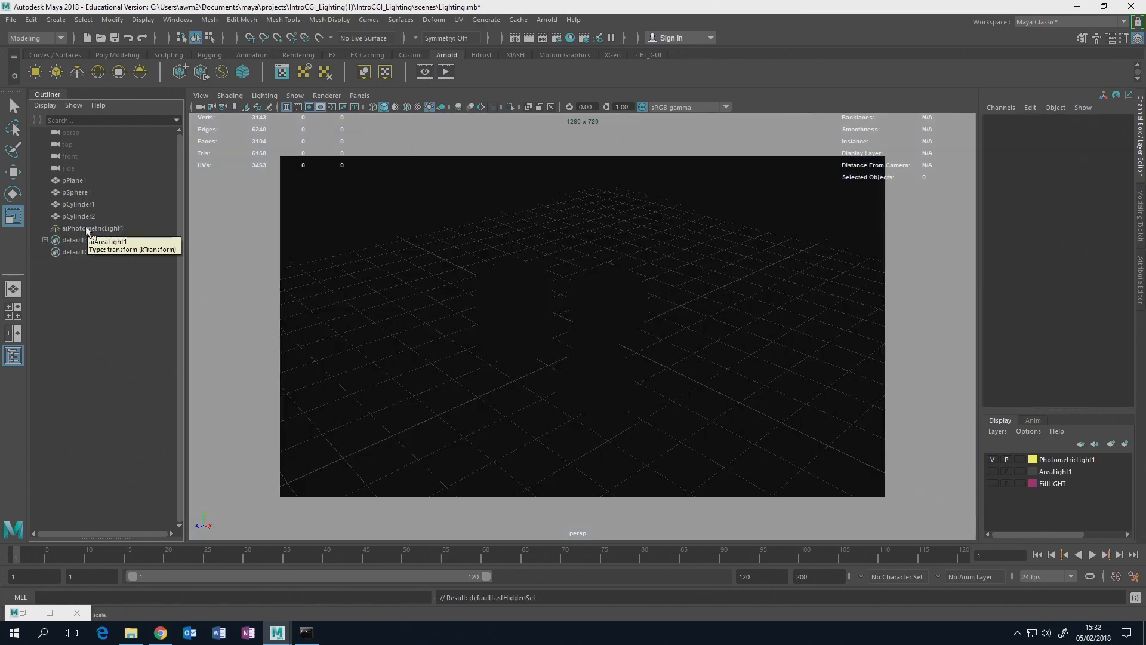
- Select the photometric light and delete the PhotometricLight1 display layer
click(87, 228)
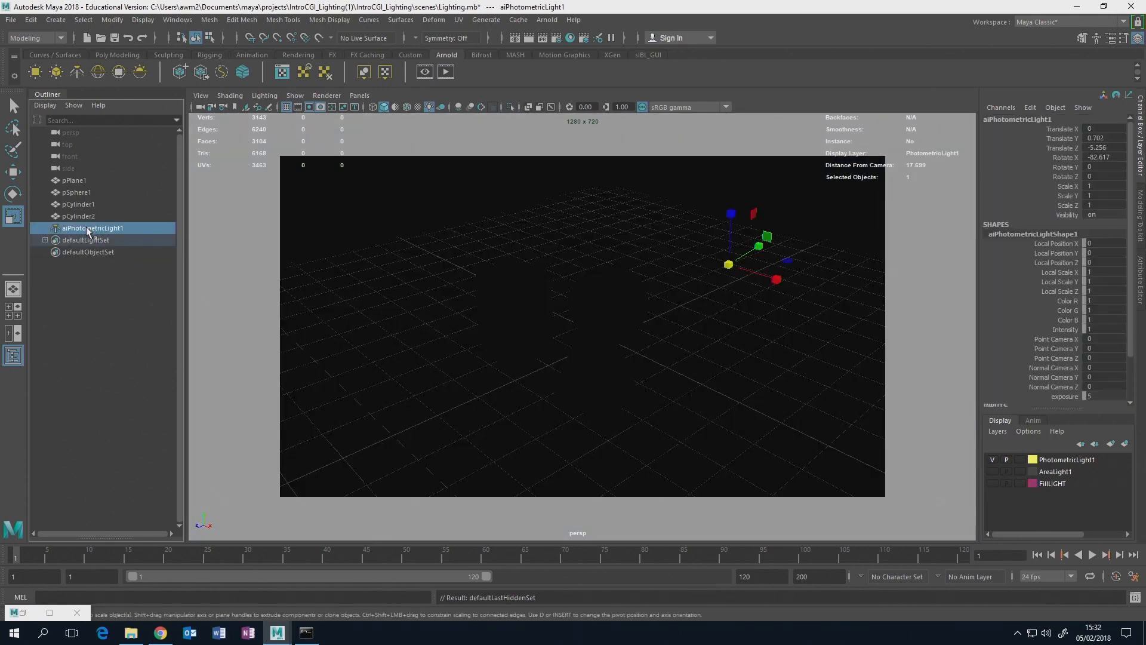
click(1054, 460)
right_click(1055, 460)
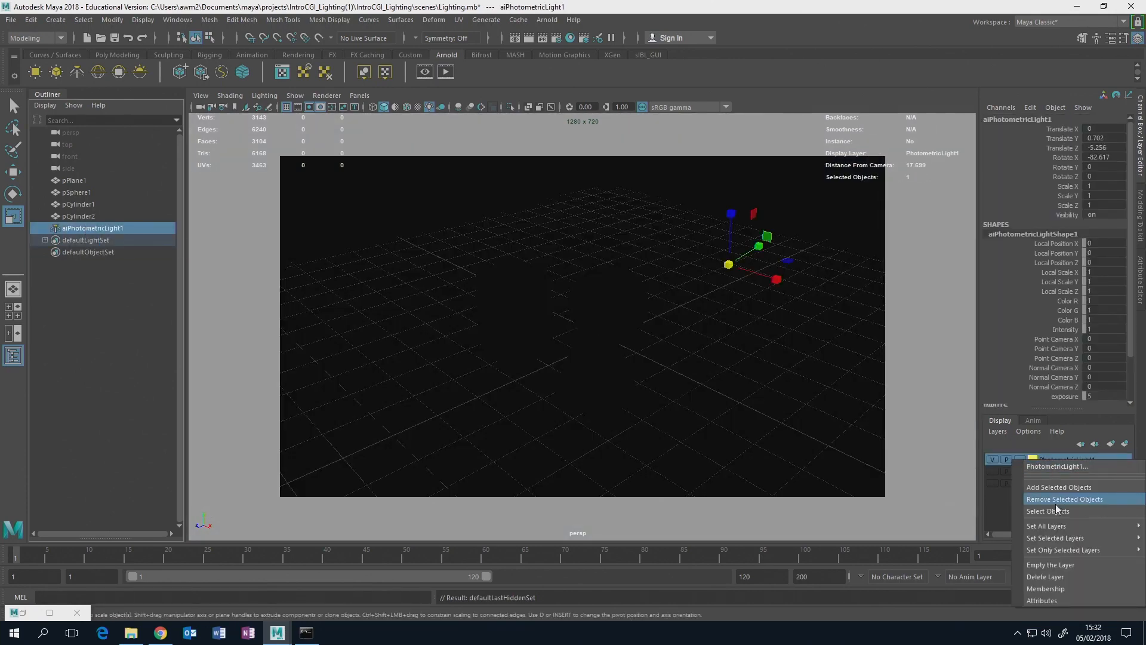
mouse_move(1072, 545)
click(1045, 577)
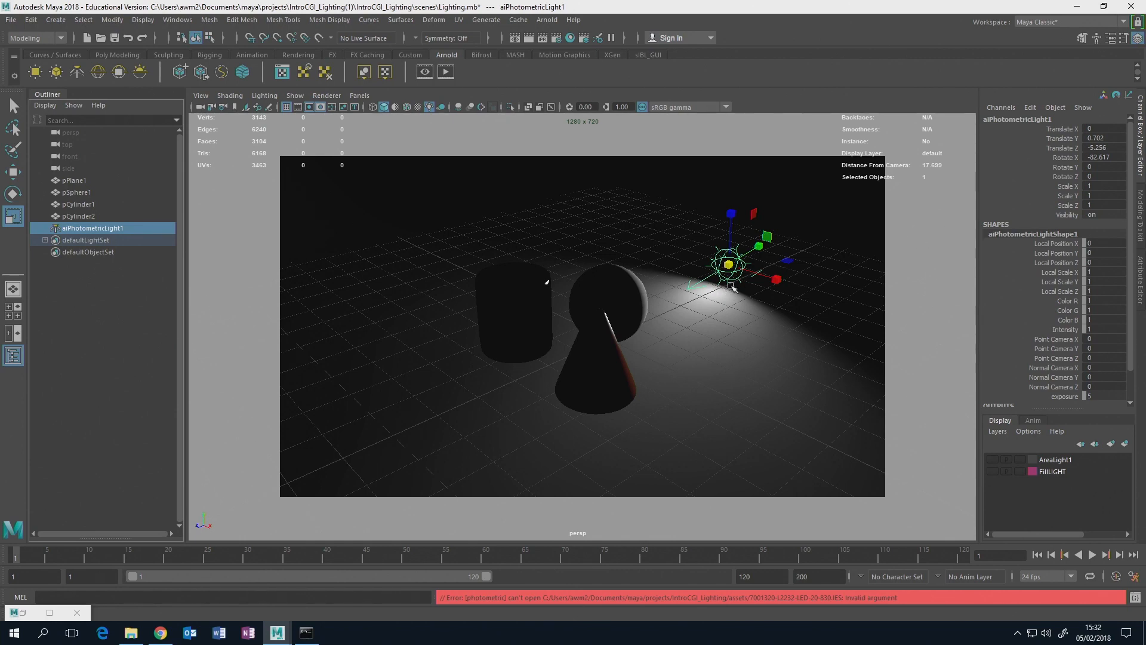
- Show the photometric light's attributes, check the lighting in a live Arnold render, and close the render window
click(1141, 267)
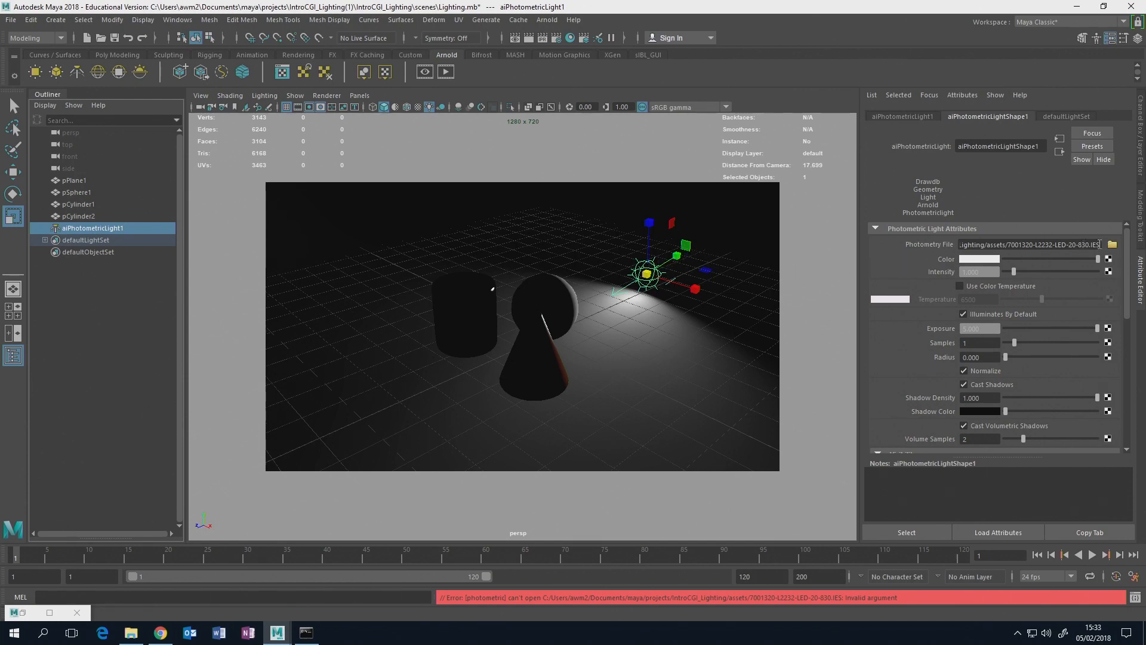
click(1024, 244)
double_click(41, 617)
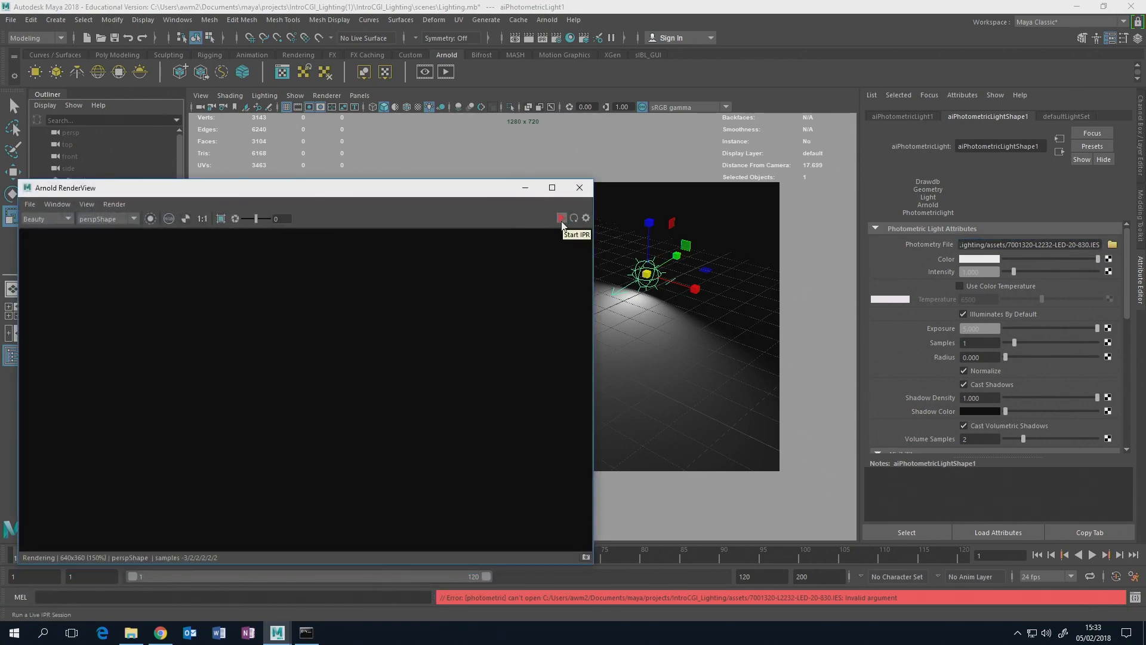
click(579, 188)
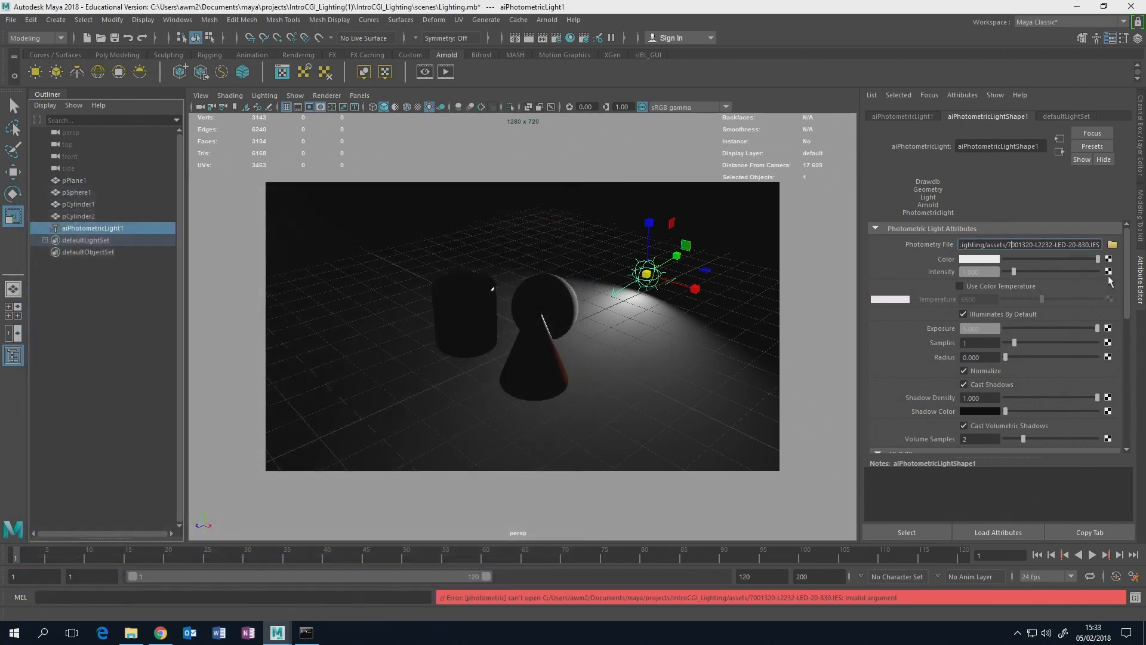
- Load 7001332-L2233-LED-20-830.IES from the project's assets folder as the photometric light's photometry file
click(1112, 244)
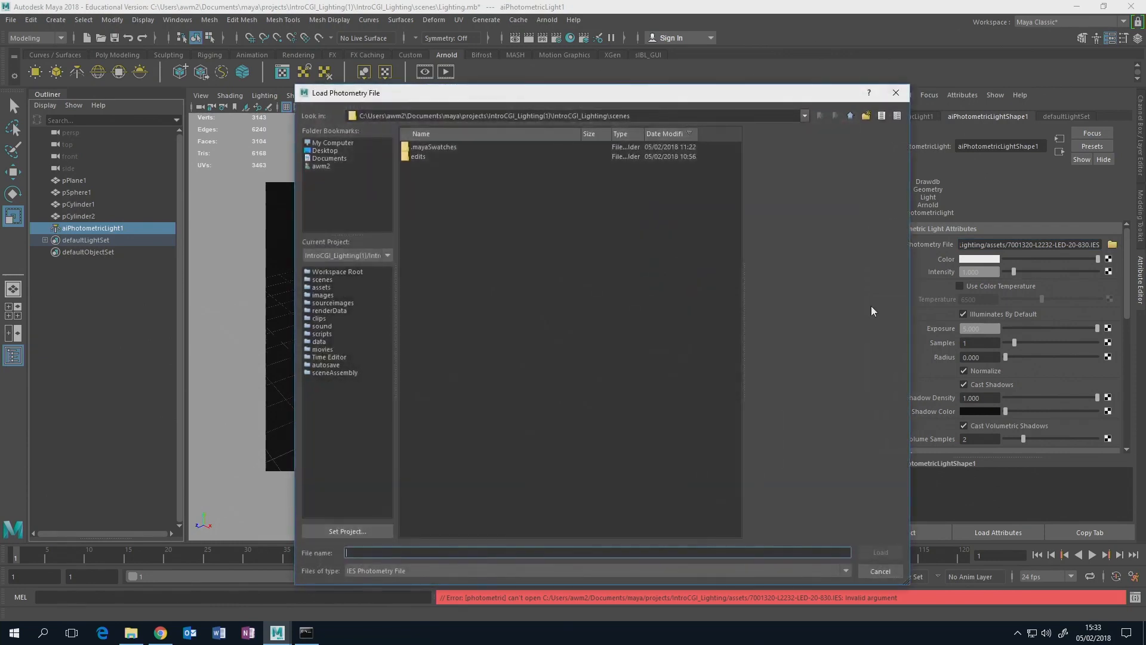
click(322, 288)
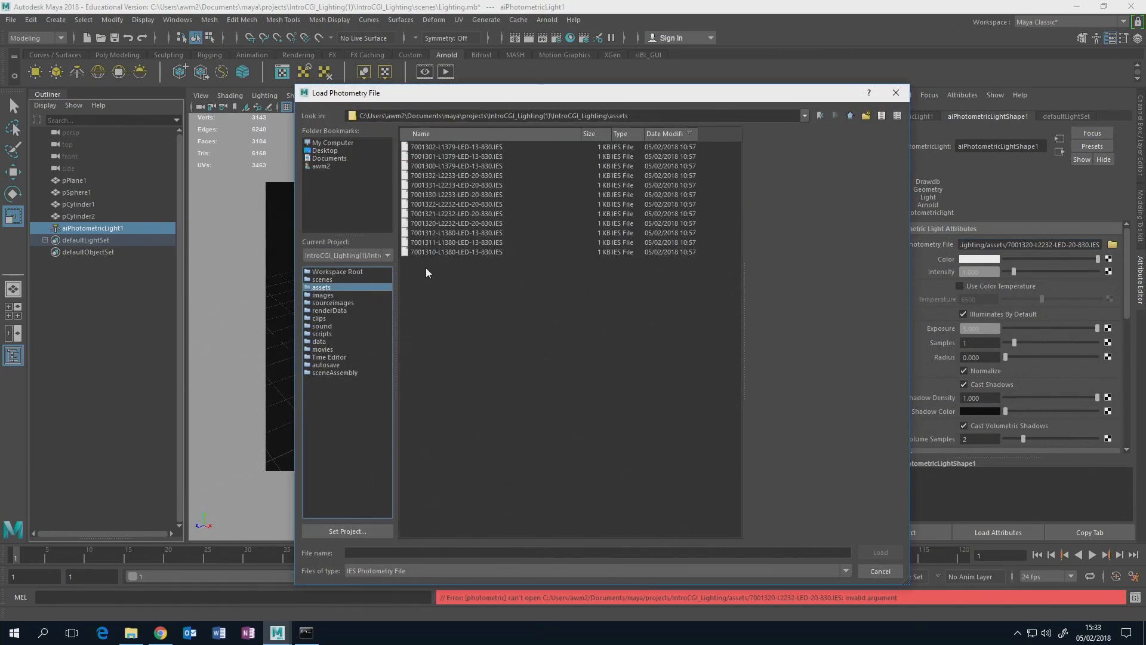
click(483, 185)
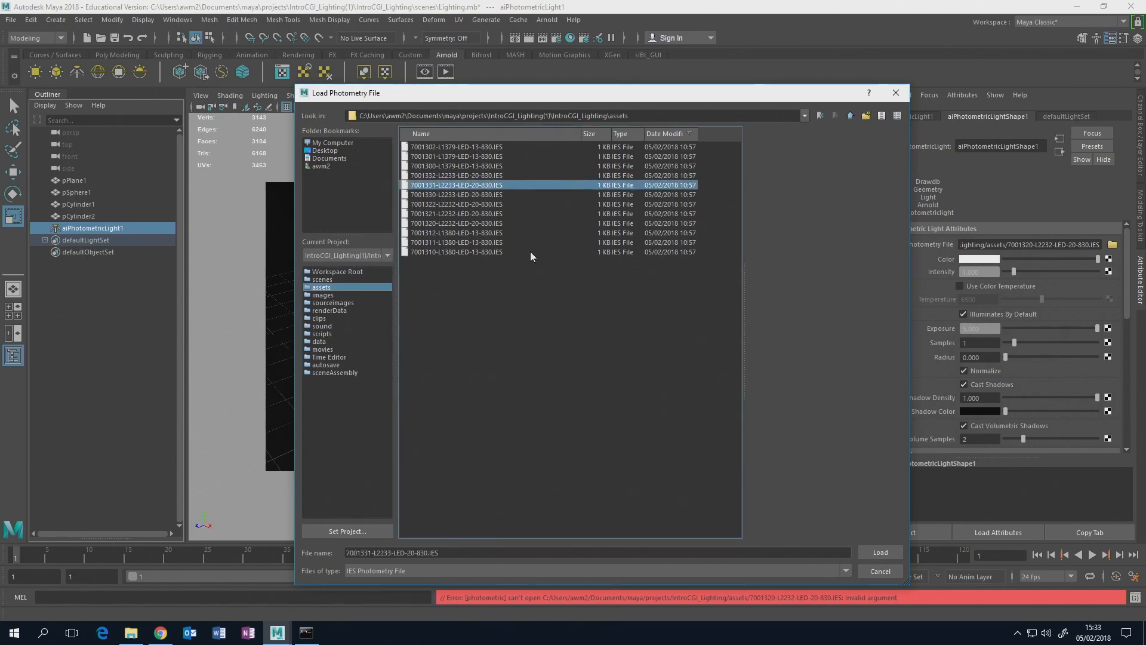
key(Up)
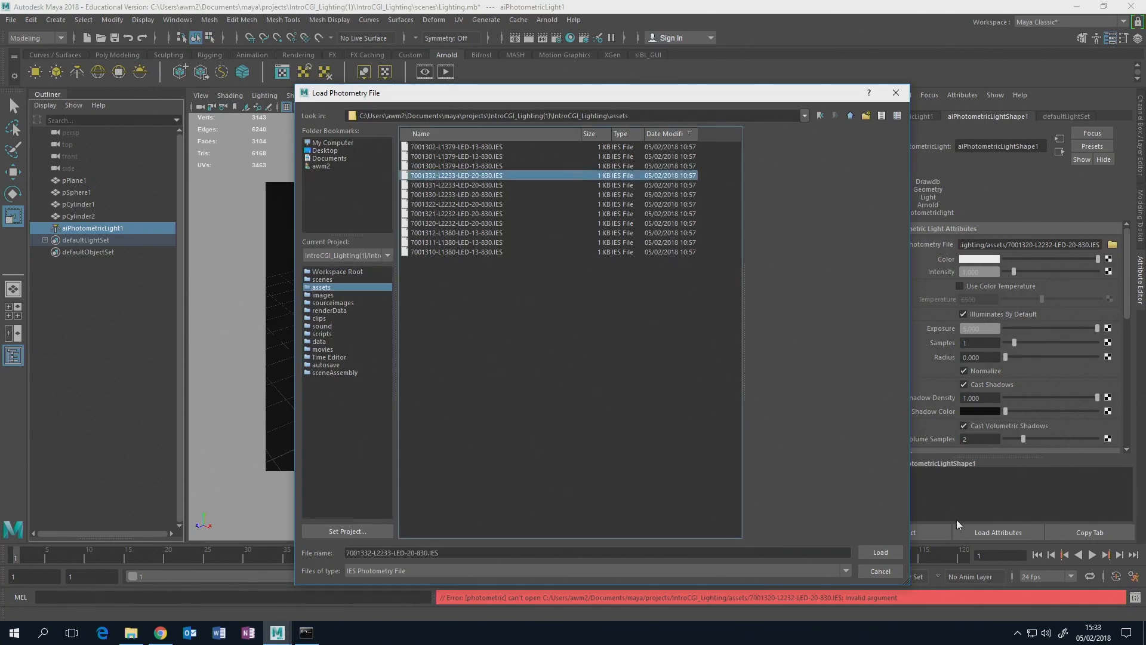
click(881, 552)
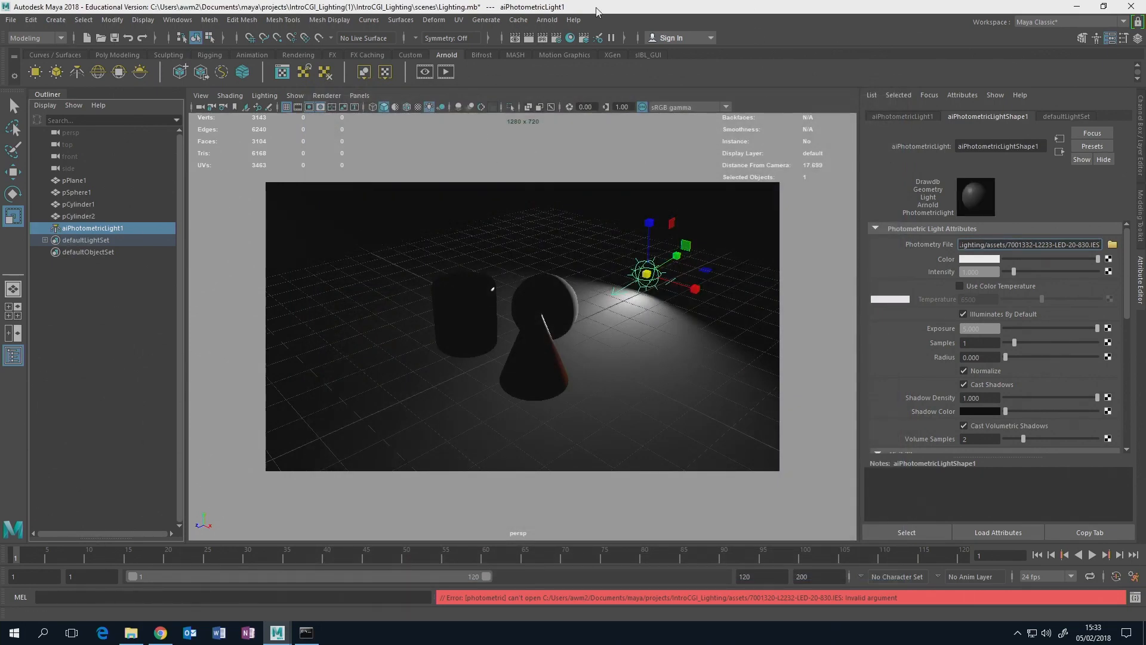
- Reopen the Arnold RenderView and move the photometric light closer to the sphere while rendering live, then close the render window
click(547, 20)
click(564, 51)
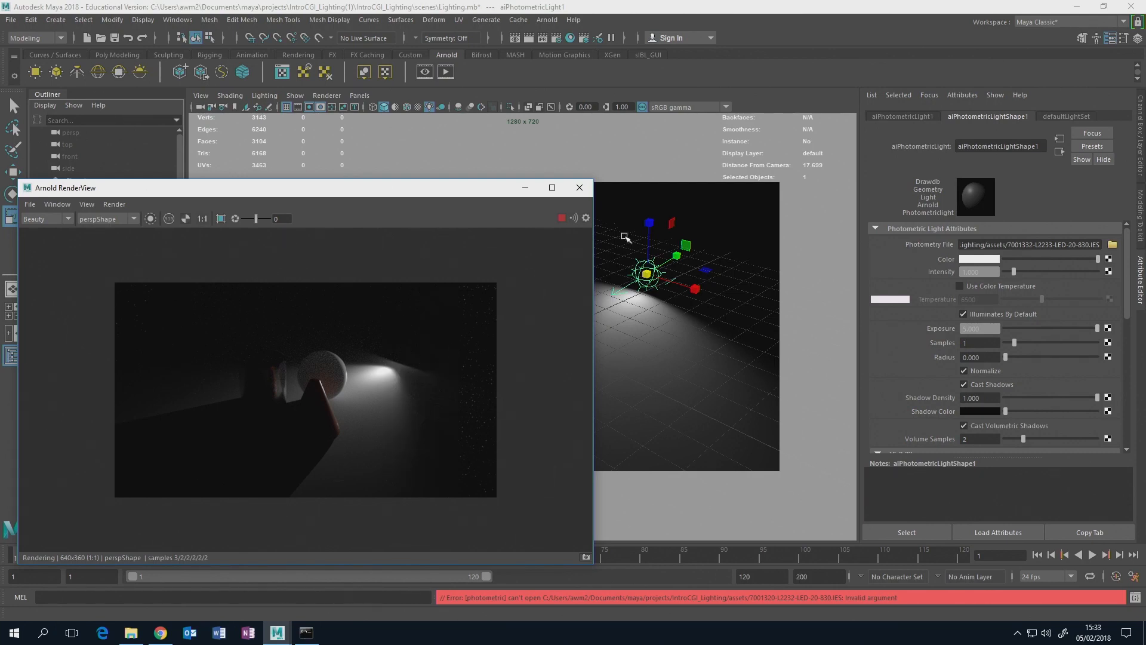
drag(457, 190, 400, 192)
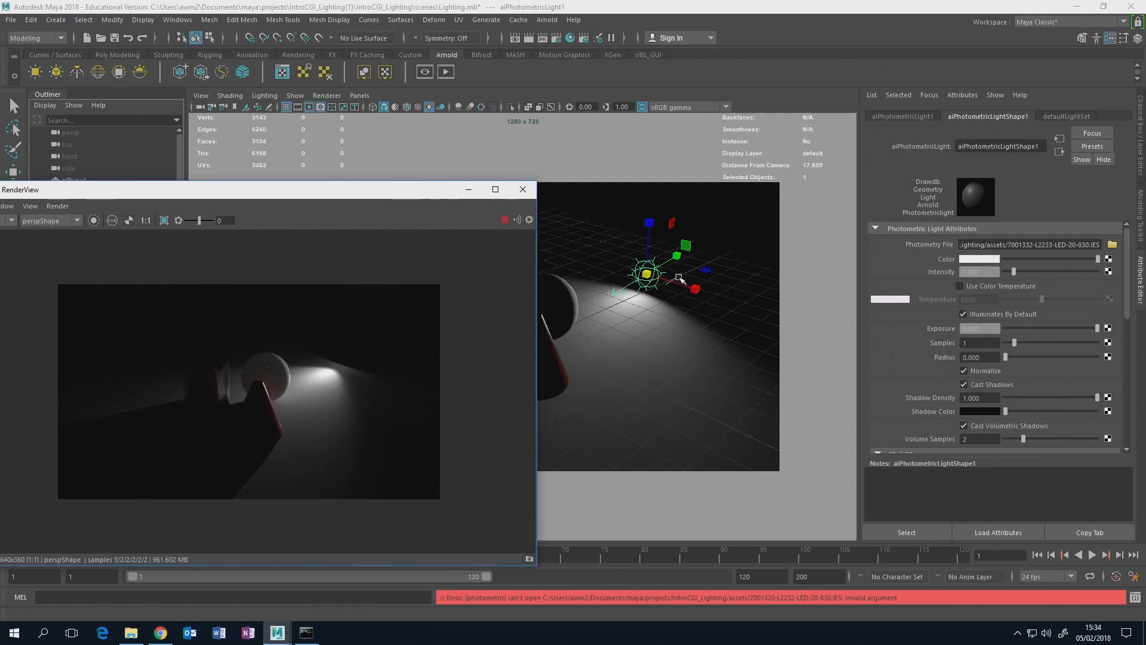
key(w)
drag(674, 253, 621, 253)
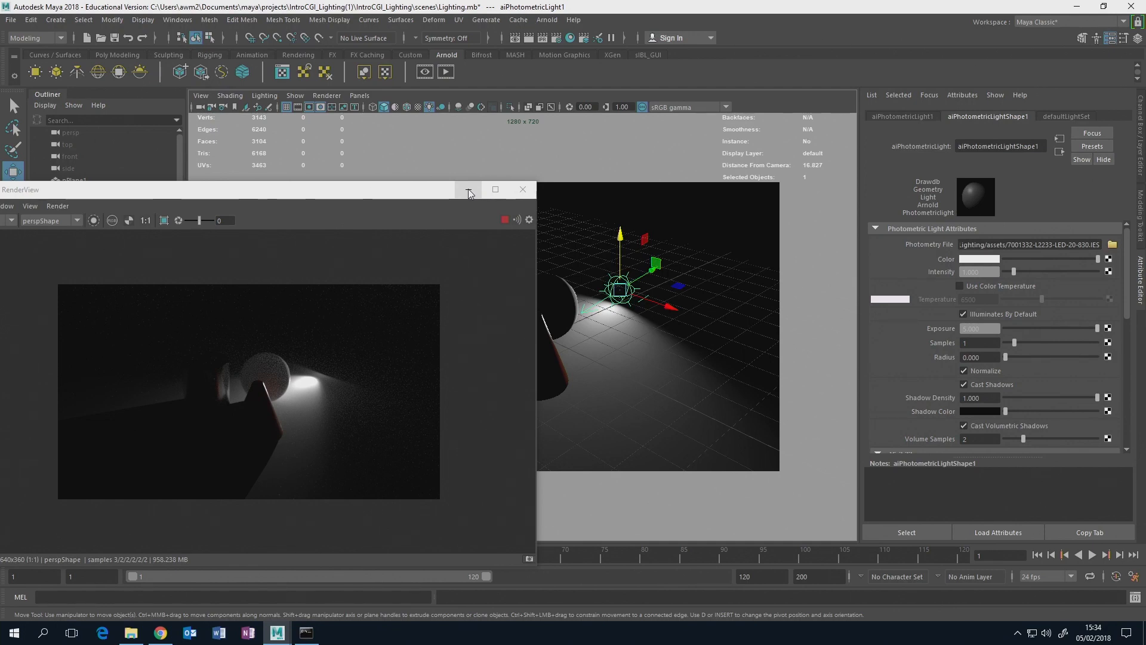
click(524, 191)
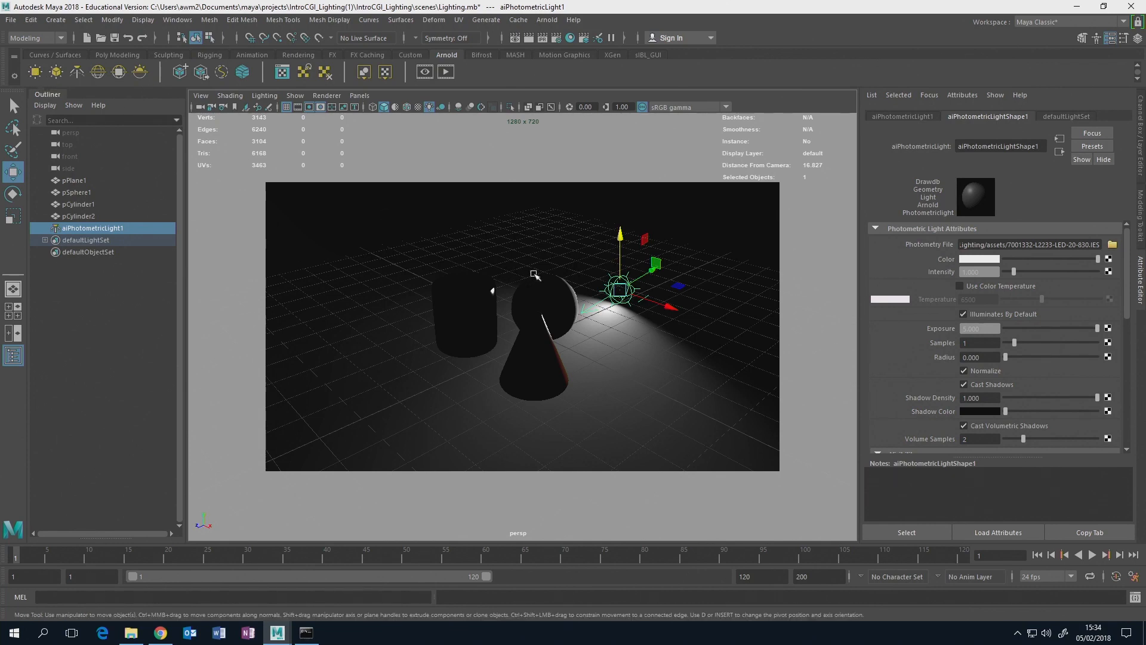
- Replace the photometric light with an Arnold area light placed about 2.34 cm up and 4.41 cm along Z
key(Delete)
click(35, 71)
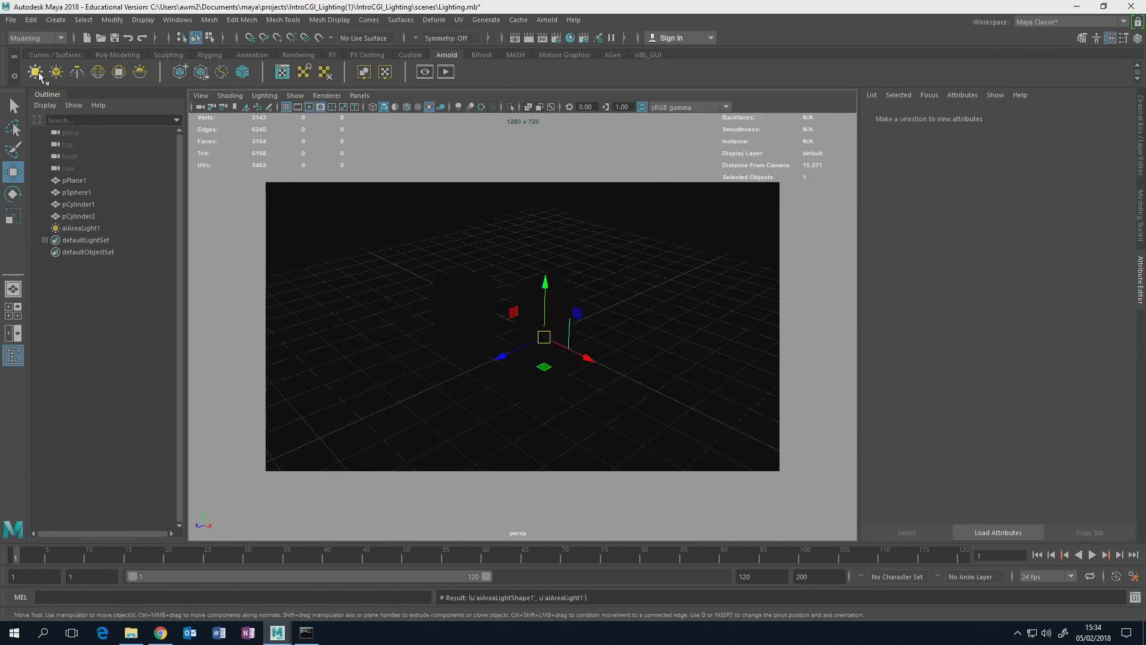
drag(544, 306, 545, 235)
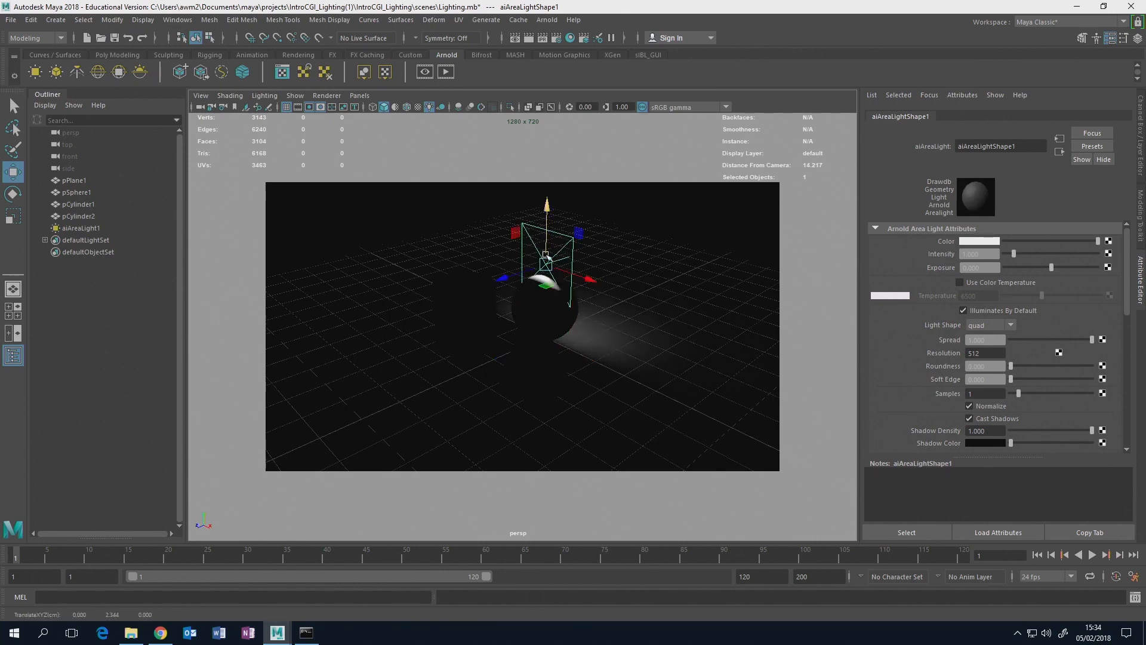
drag(505, 277, 358, 320)
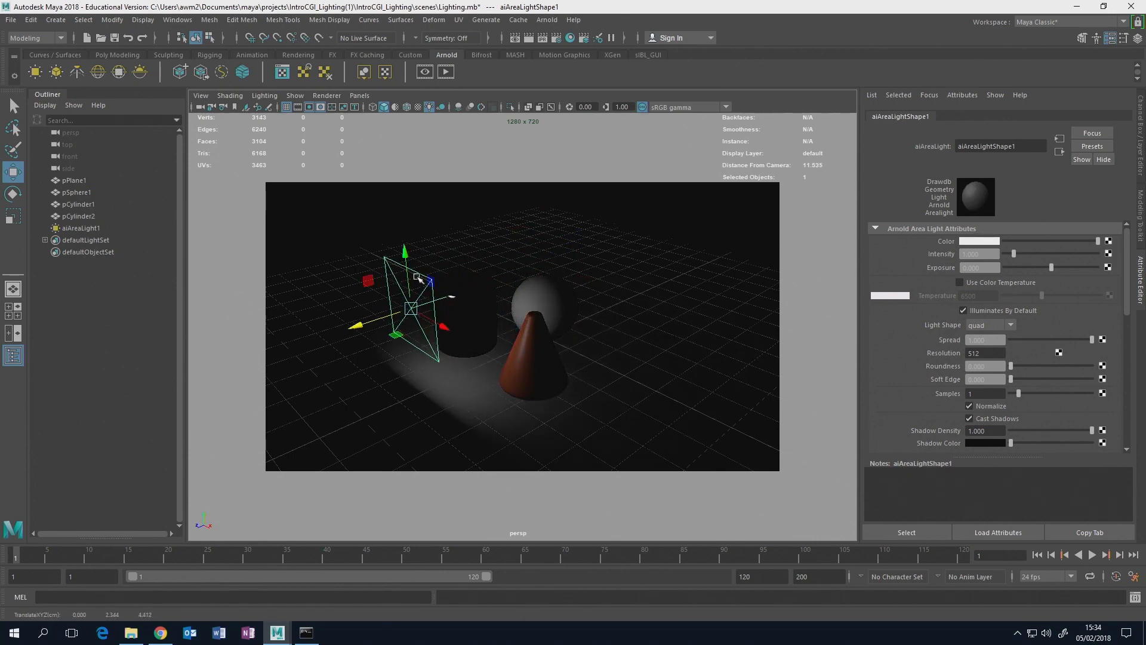
- Run a live Arnold render of the area light, set its exposure to 5, and close the render window
click(546, 20)
click(564, 52)
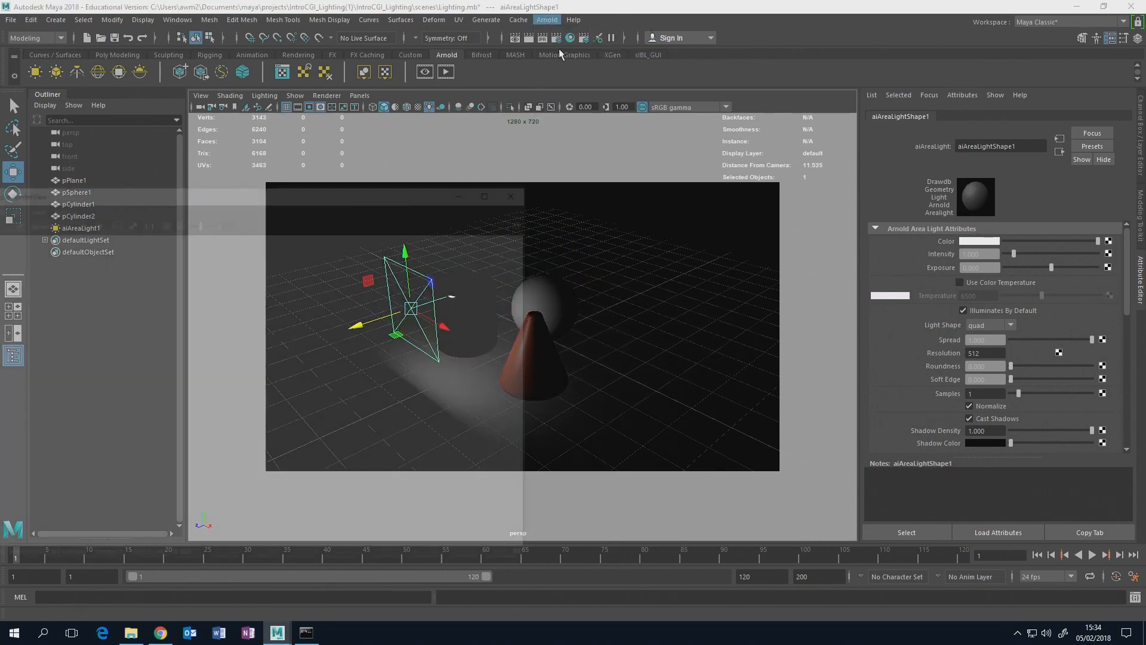
click(503, 221)
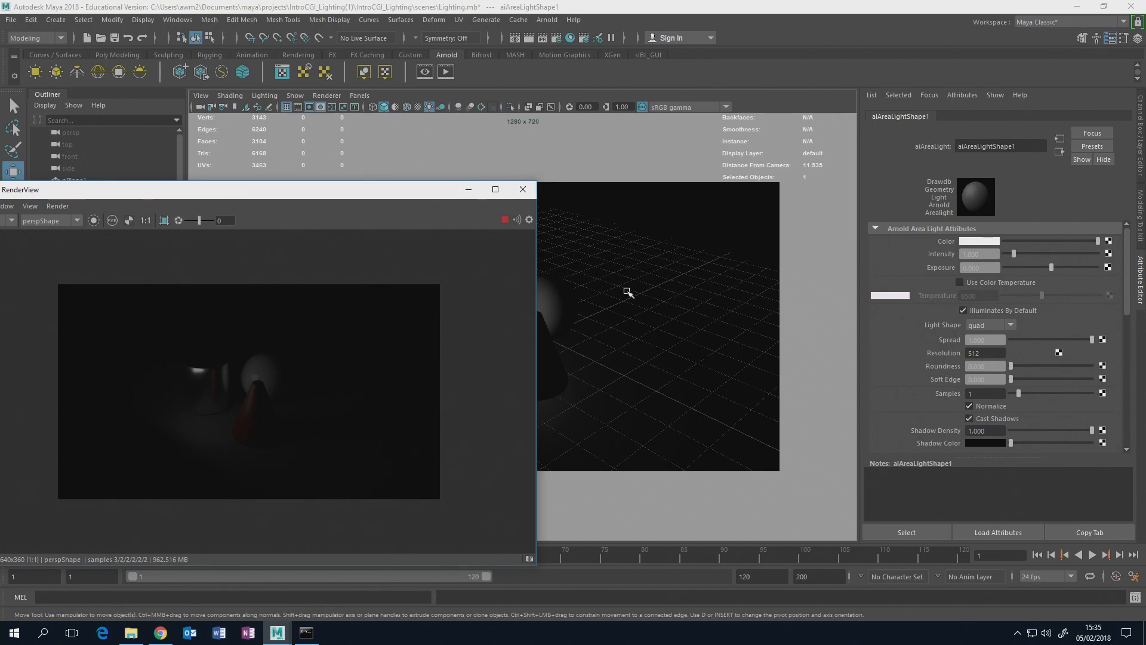
click(975, 268)
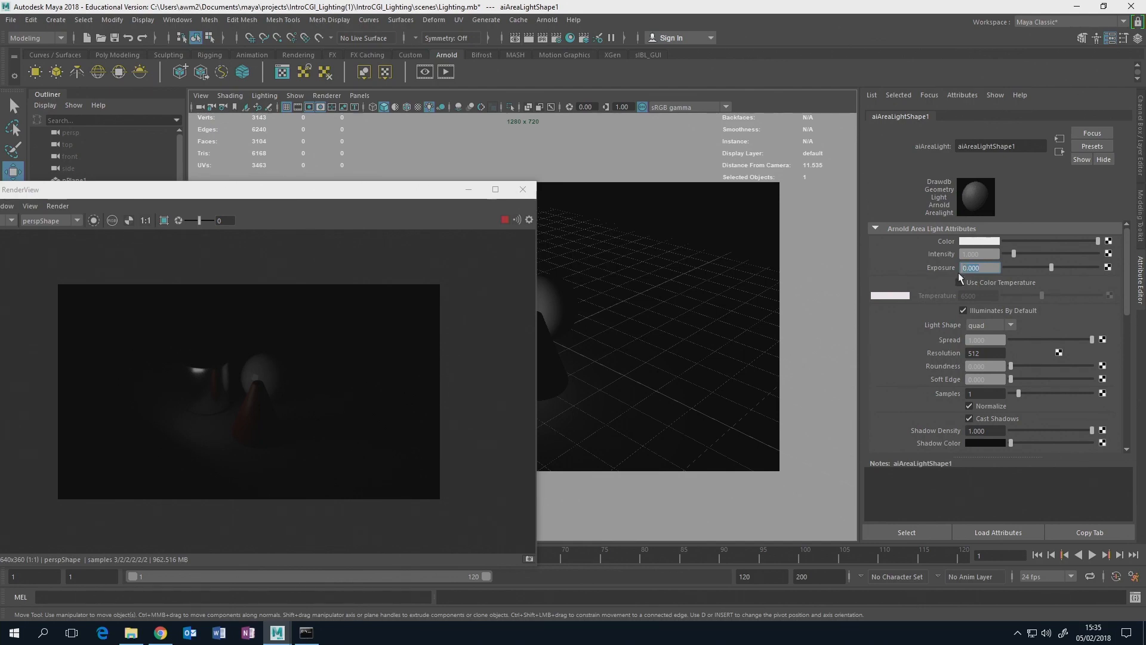
text(5)
key(Return)
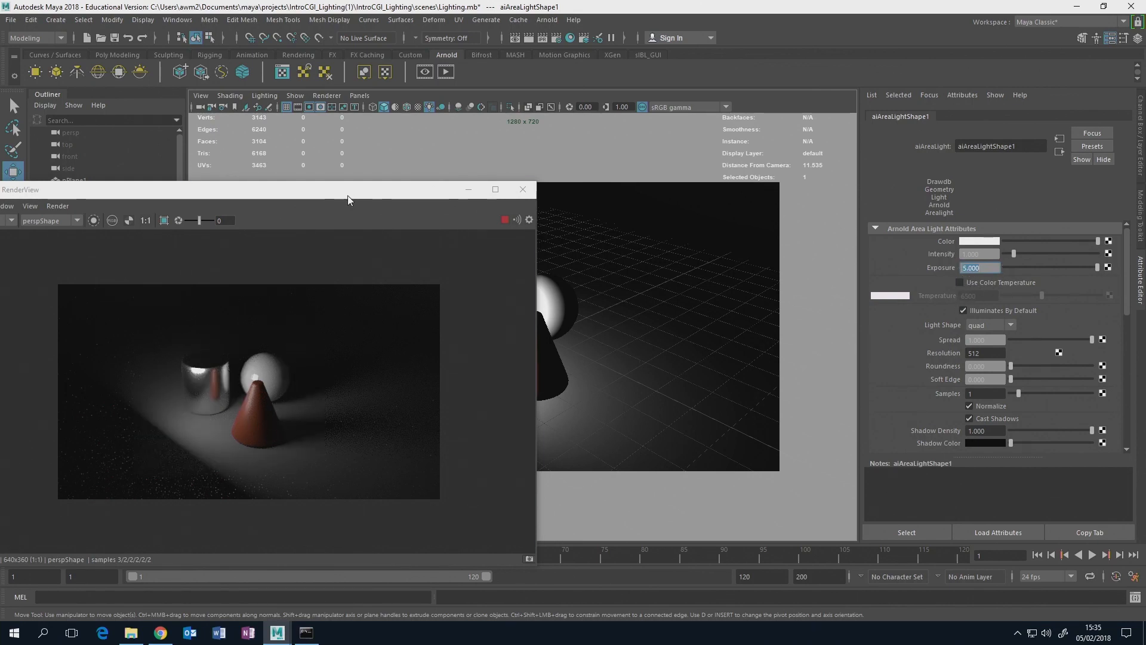
drag(347, 195, 517, 195)
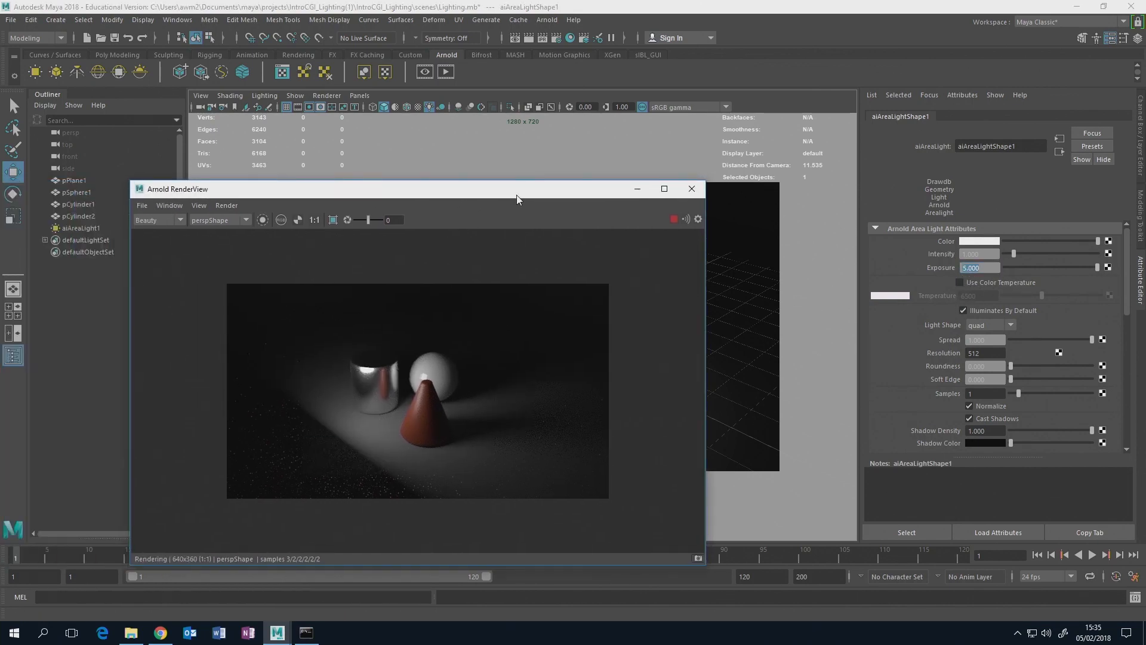
click(699, 191)
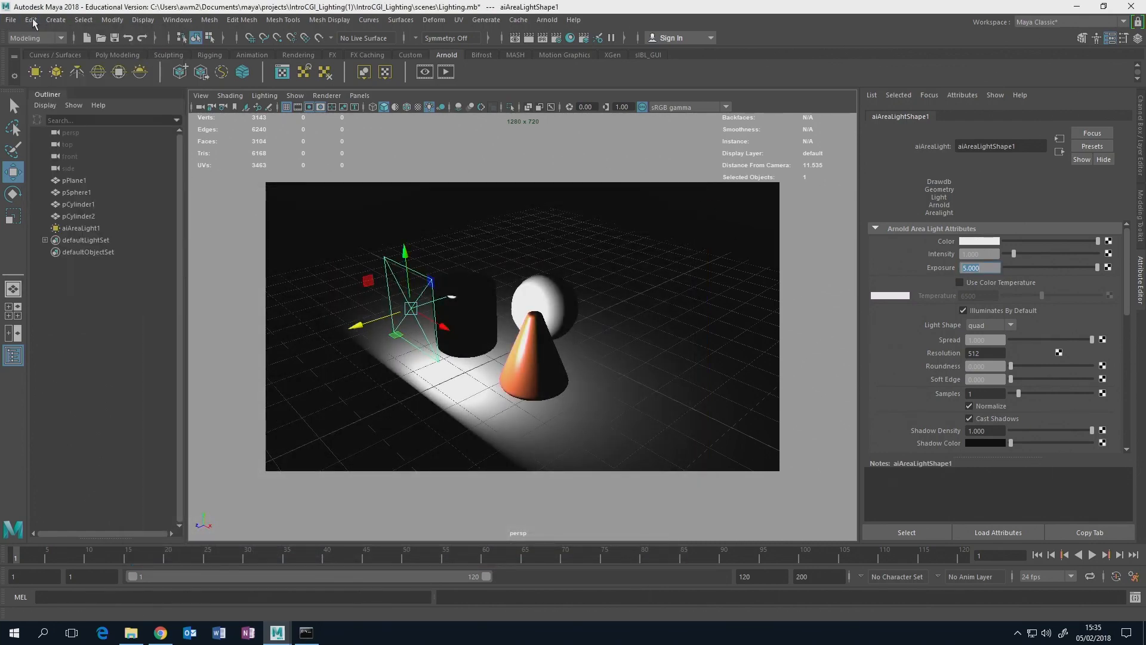
- Open the NostromoHallway.mb scene without saving the changes to Lighting.mb
click(11, 20)
click(22, 53)
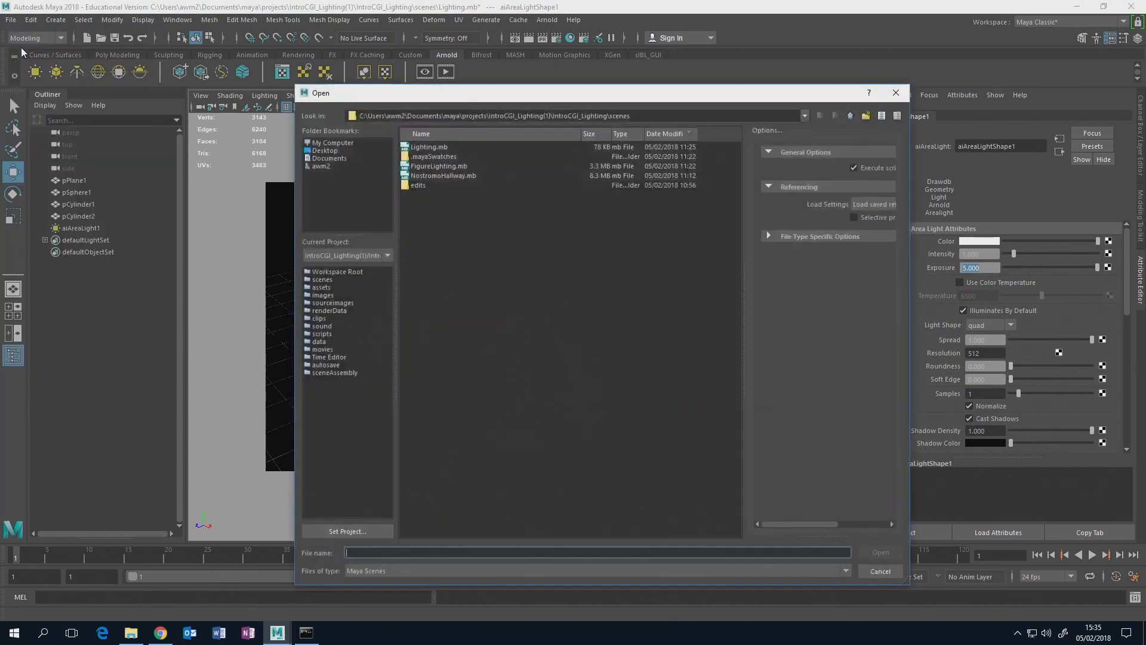
click(453, 175)
click(896, 552)
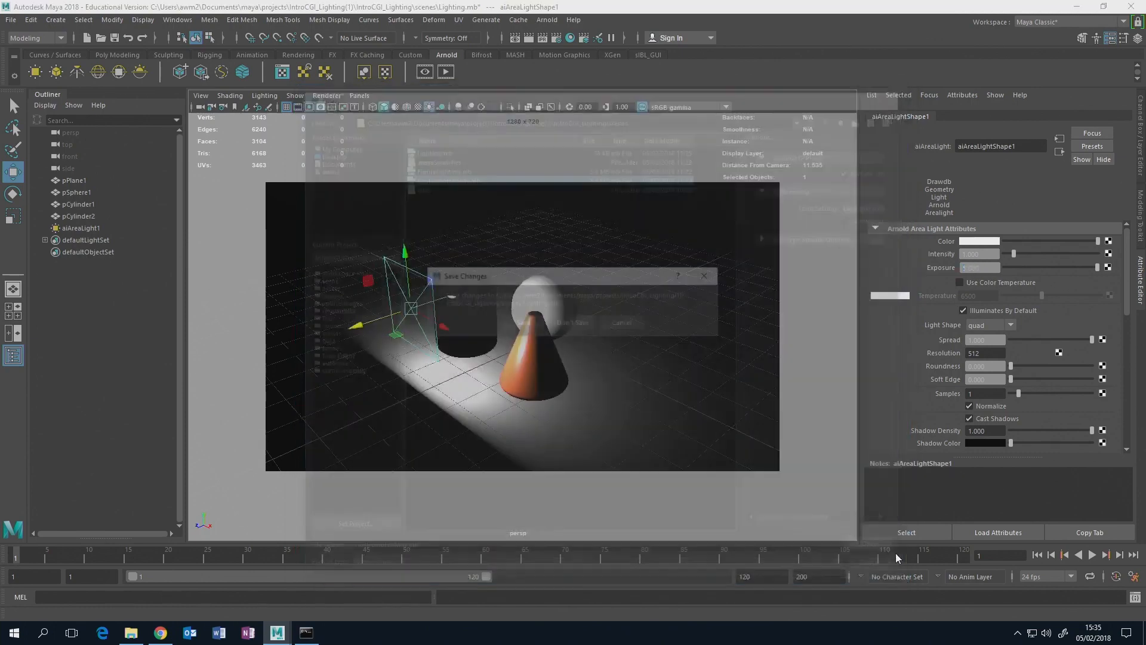
click(581, 323)
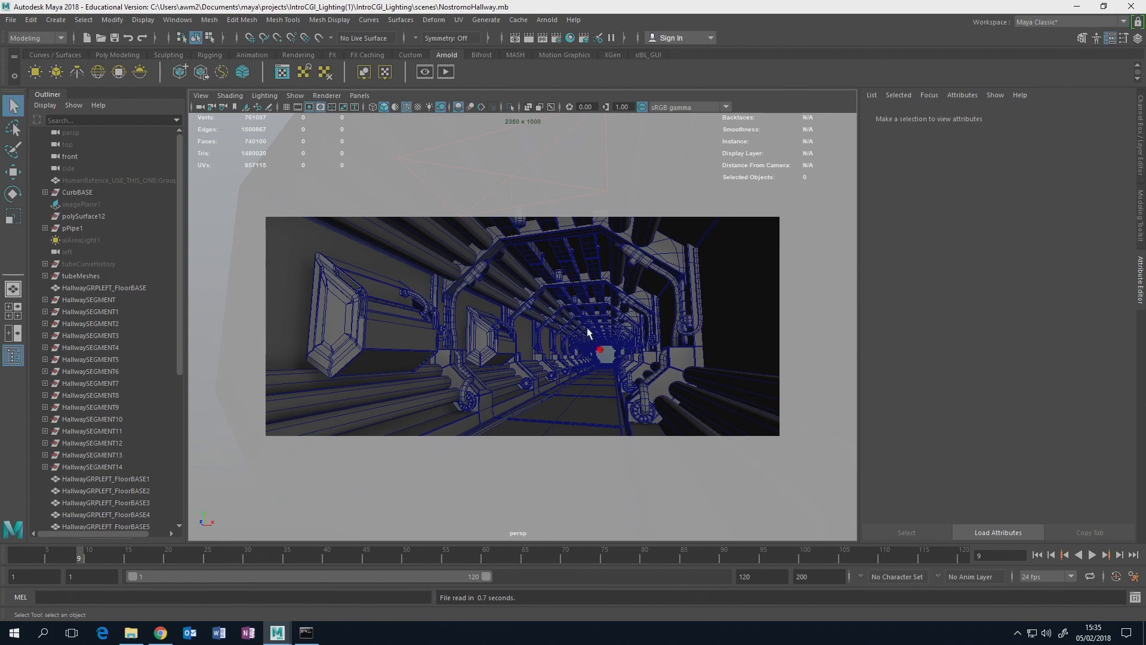
- Run a live Arnold render of the NostromoHallway scene through the persp camera, and close the render window
click(543, 21)
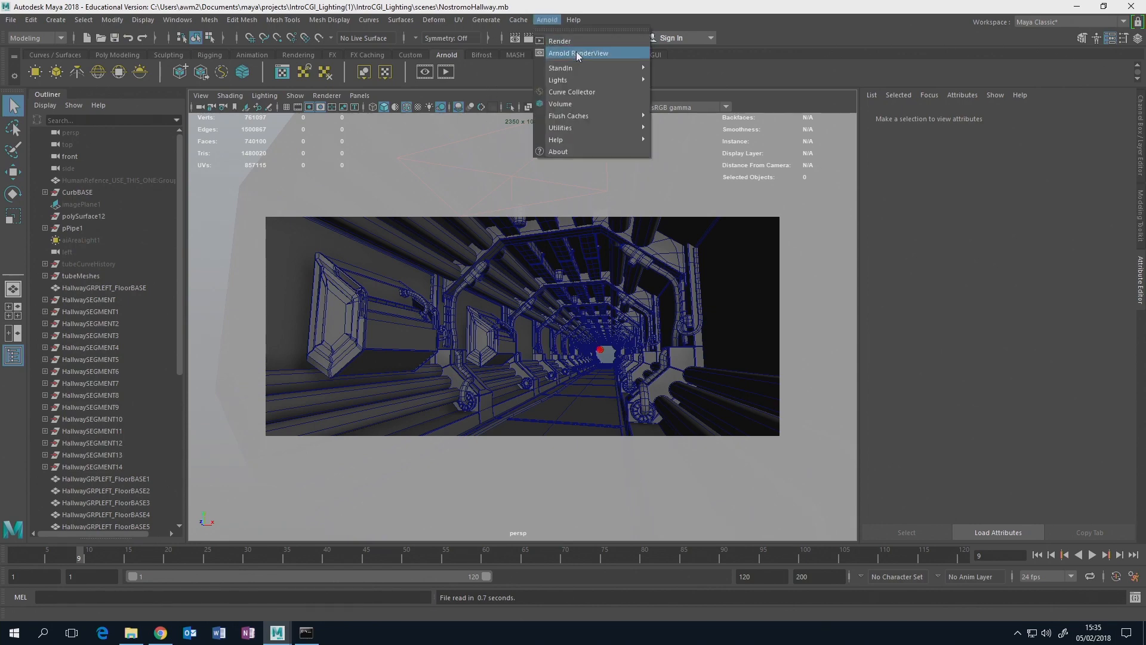
click(577, 53)
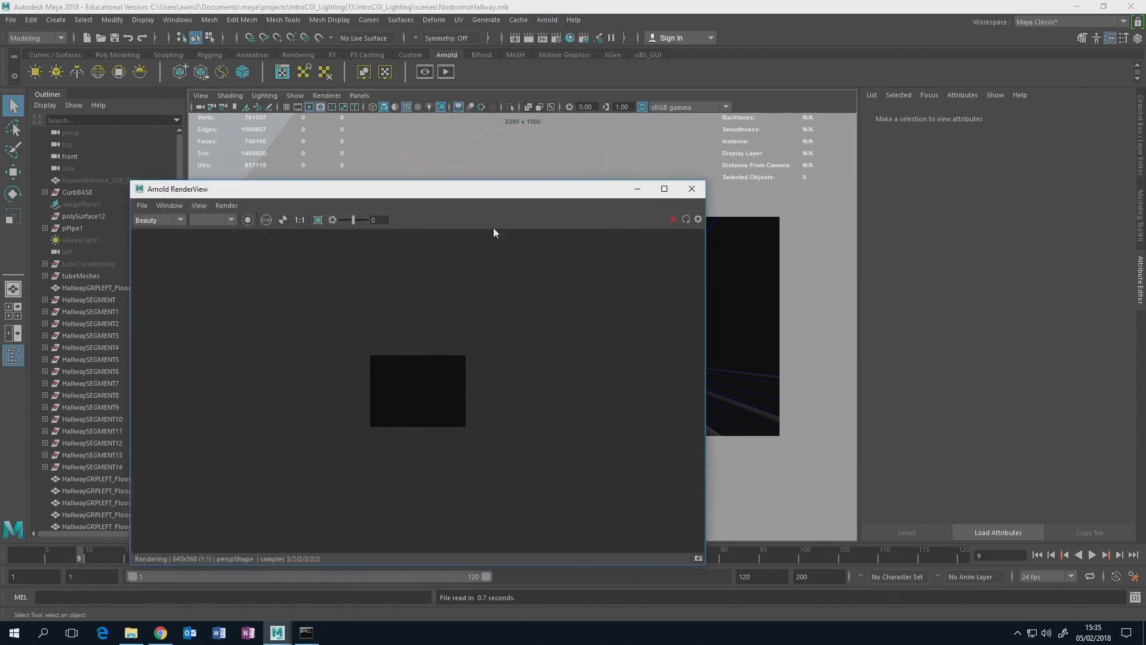
click(671, 220)
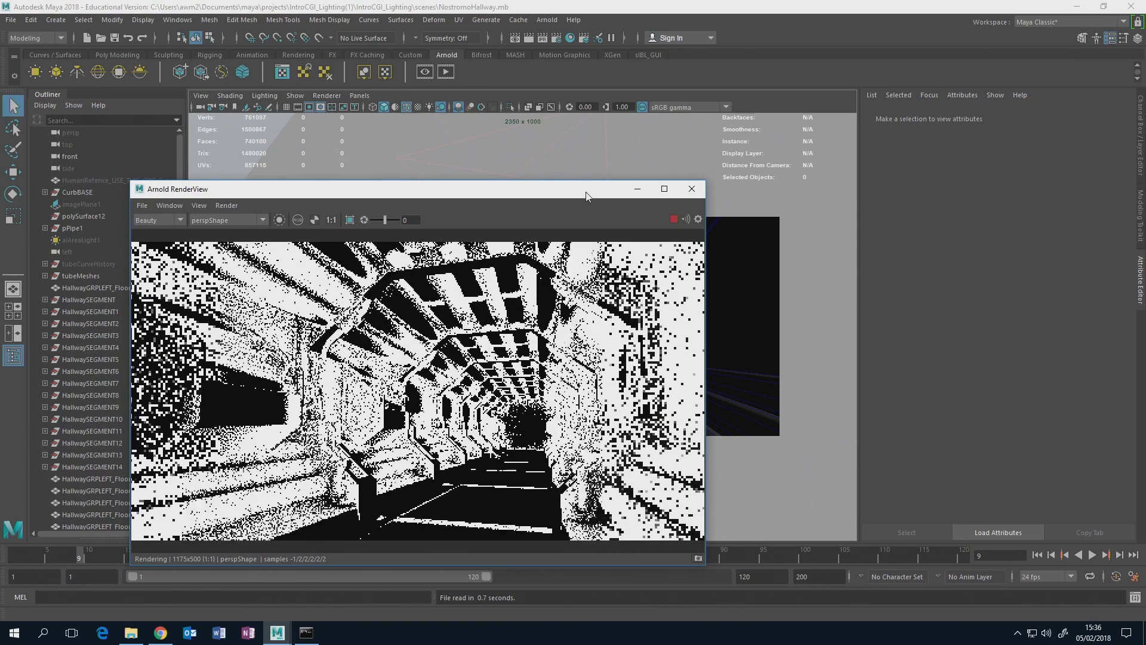
drag(588, 195, 669, 229)
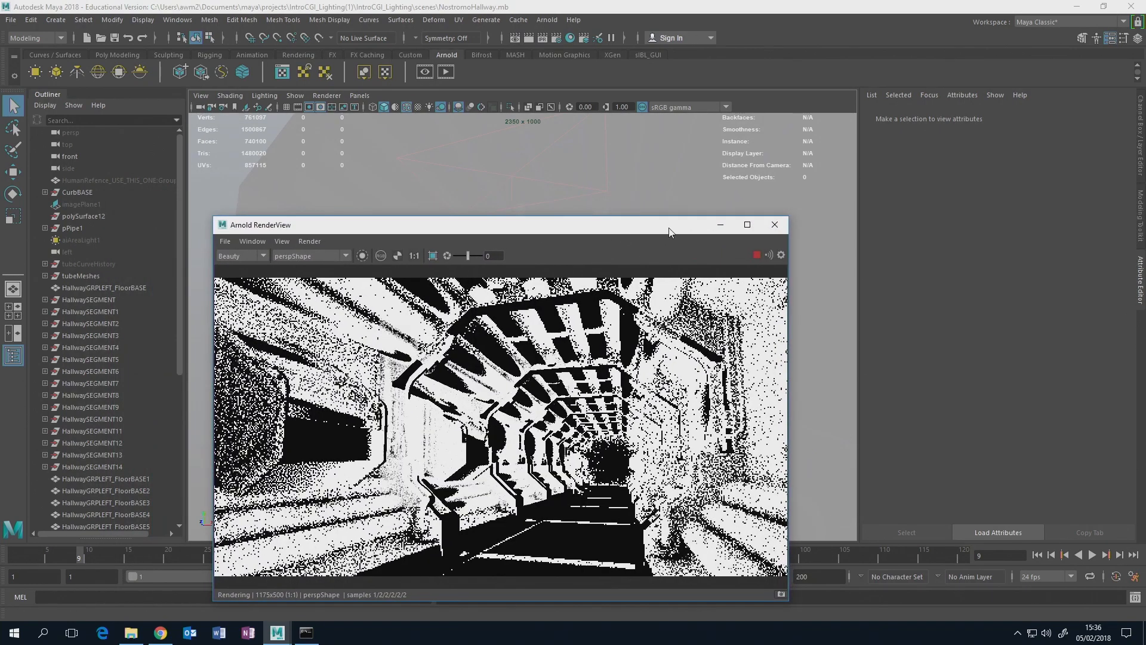
click(776, 225)
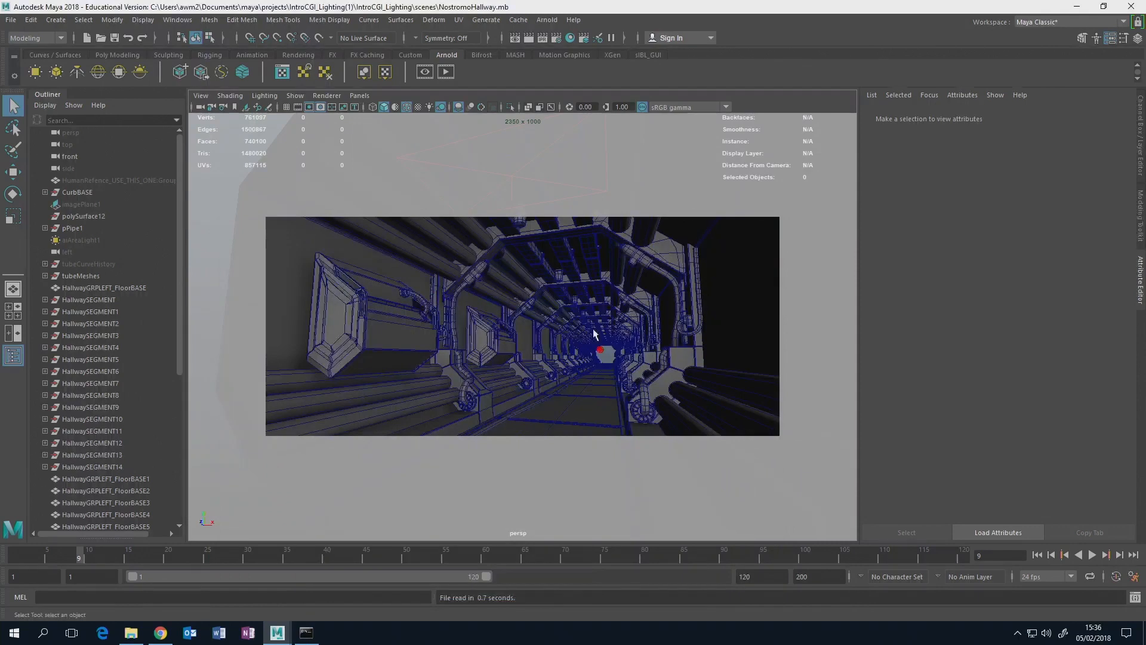
- Check the area lights aiAreaLight1, aiAreaLight4 and aiAreaLight2, and hide aiAreaLight5 at the far end of the hallway
click(75, 241)
drag(178, 219, 182, 382)
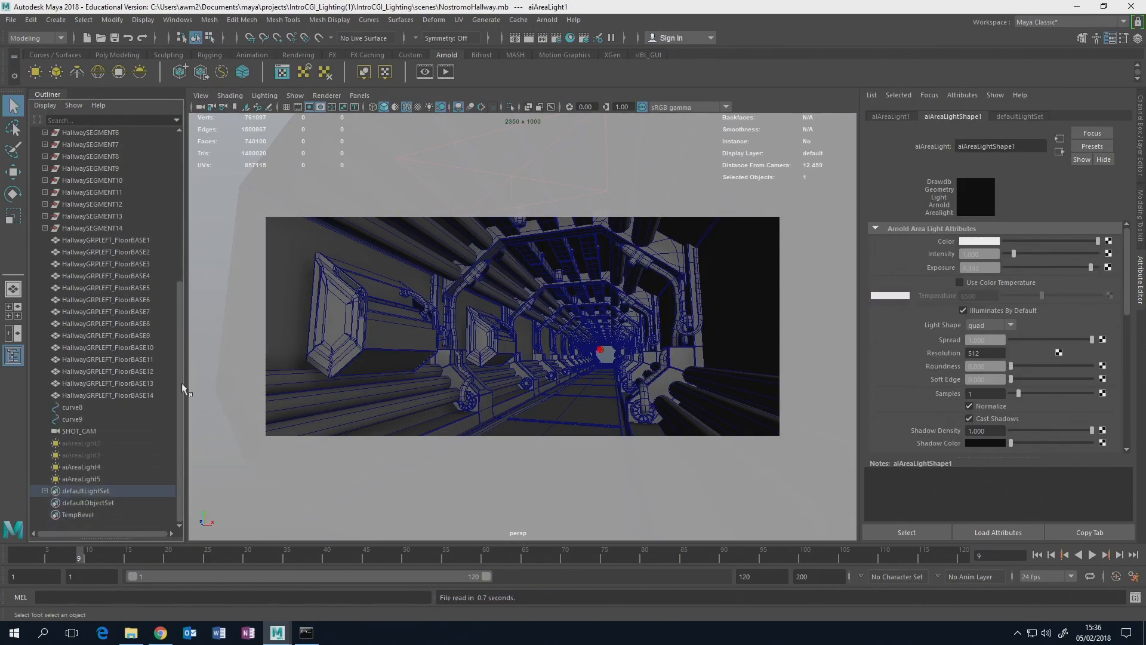
click(78, 479)
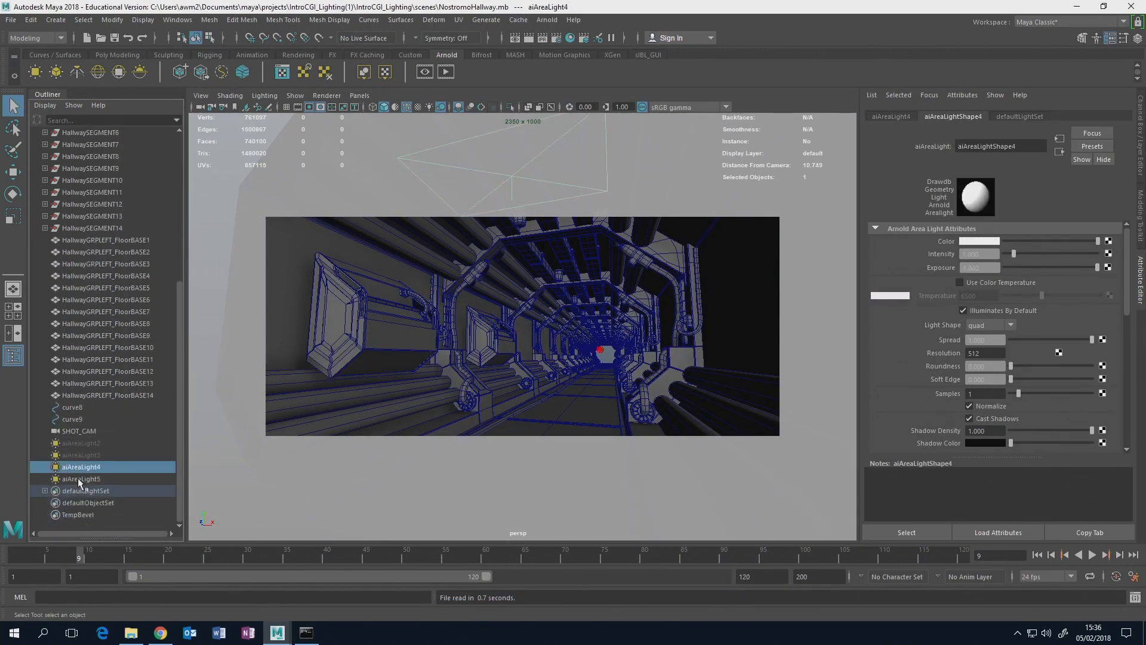
click(81, 445)
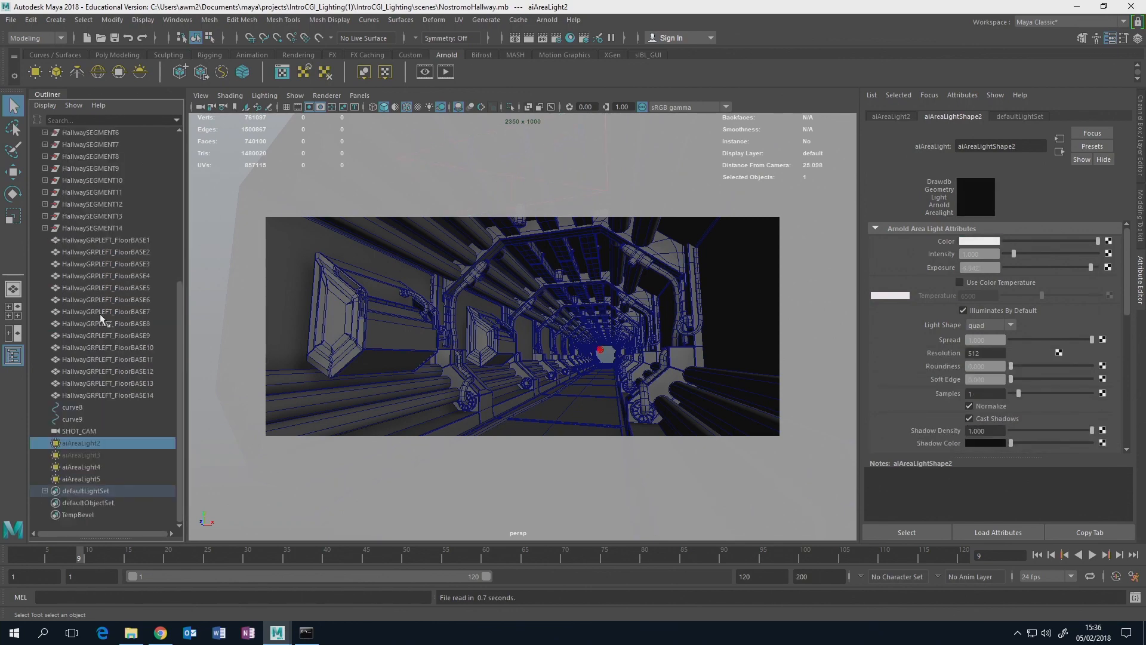
click(88, 479)
key(ctrl+h)
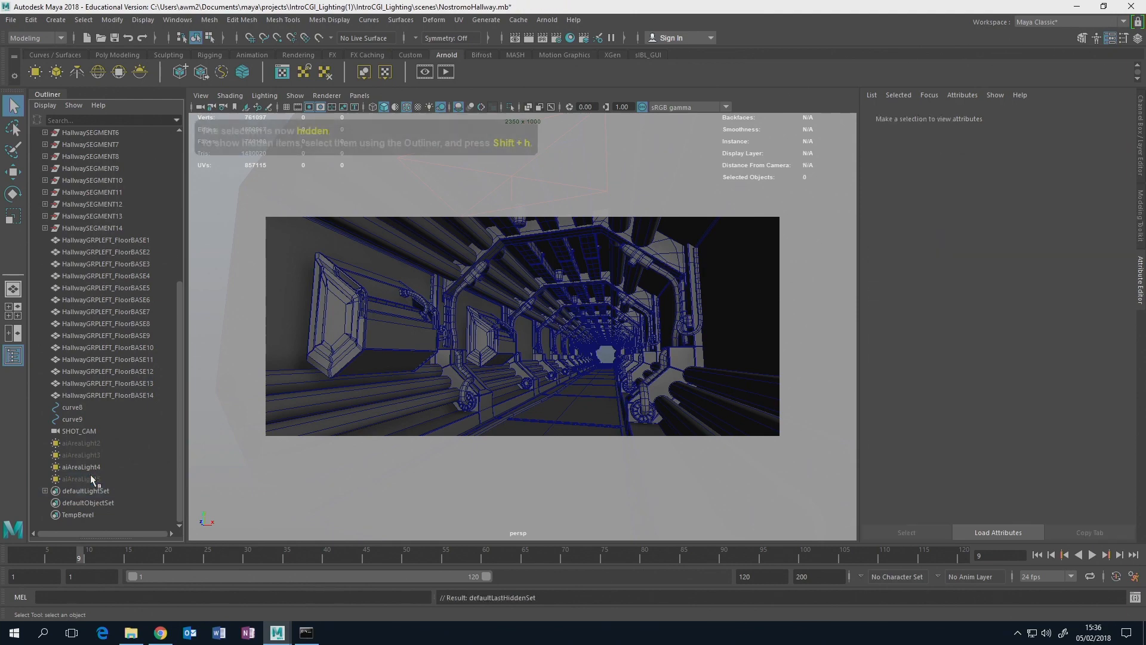
- Run a live Arnold render of the hallway with aiAreaLight5 hidden
click(547, 20)
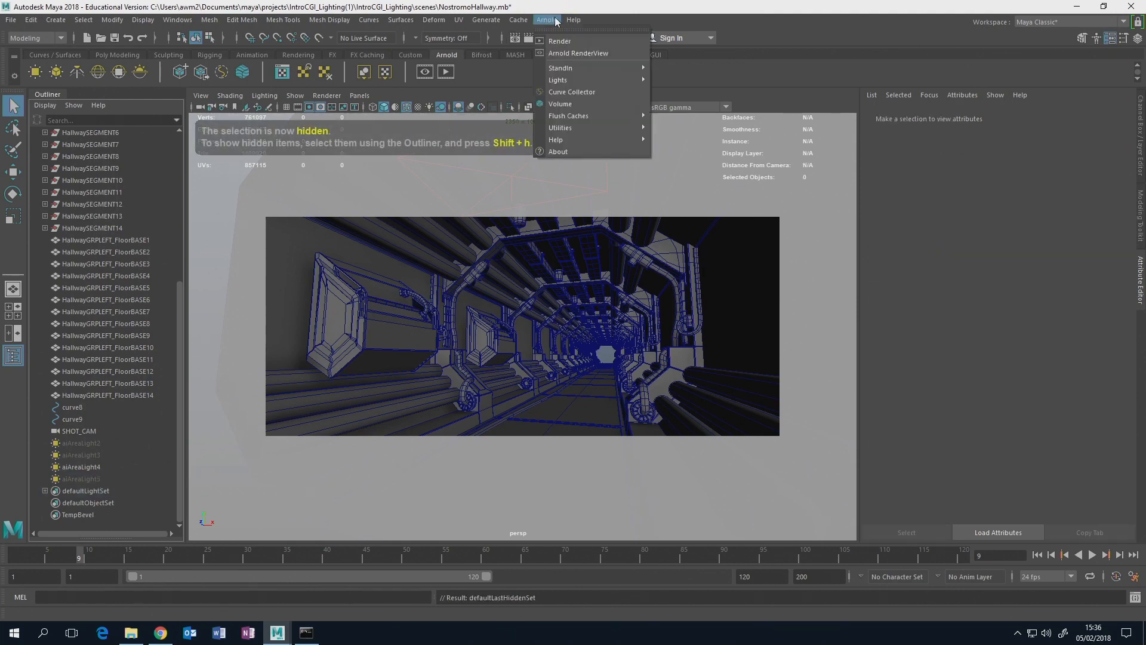
click(571, 55)
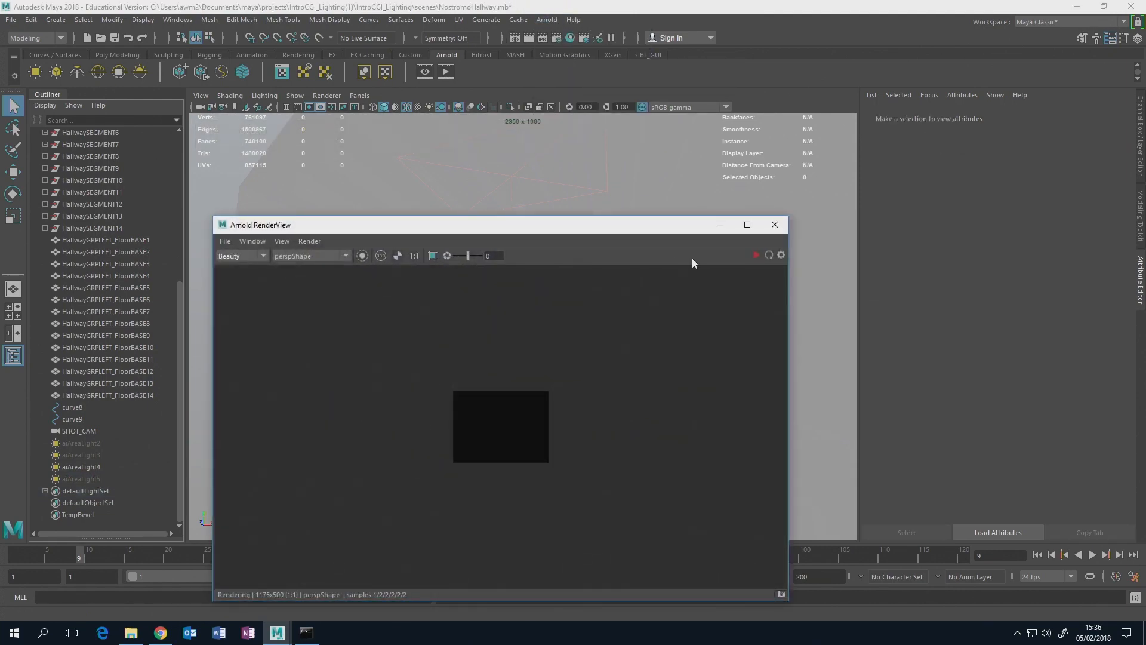
click(757, 254)
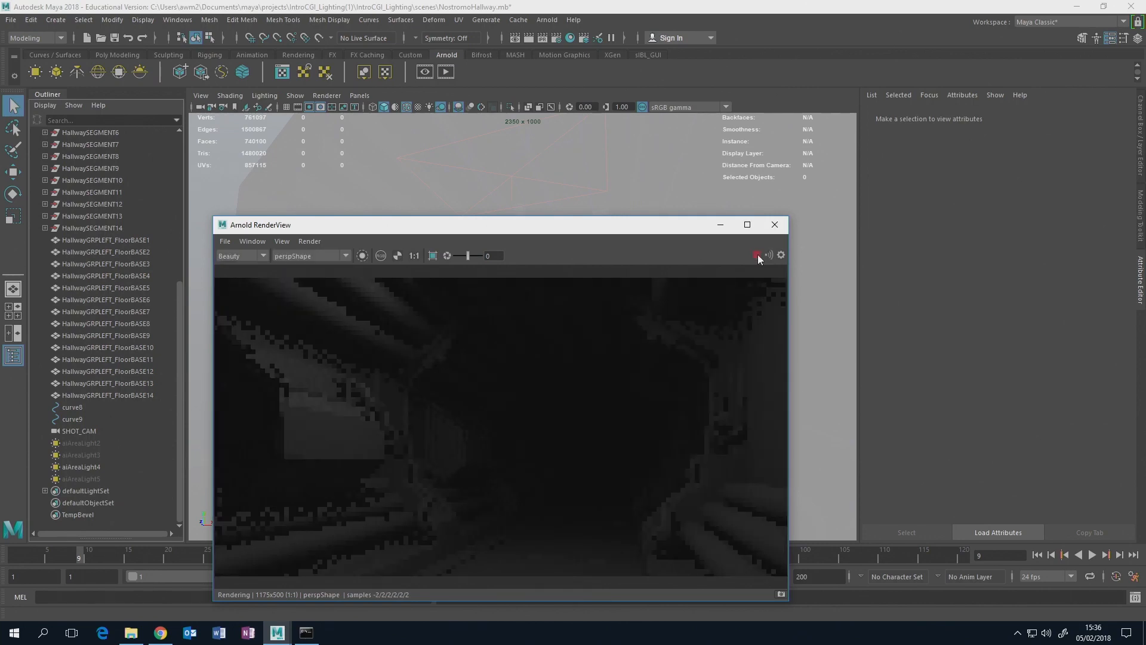
drag(662, 225, 643, 147)
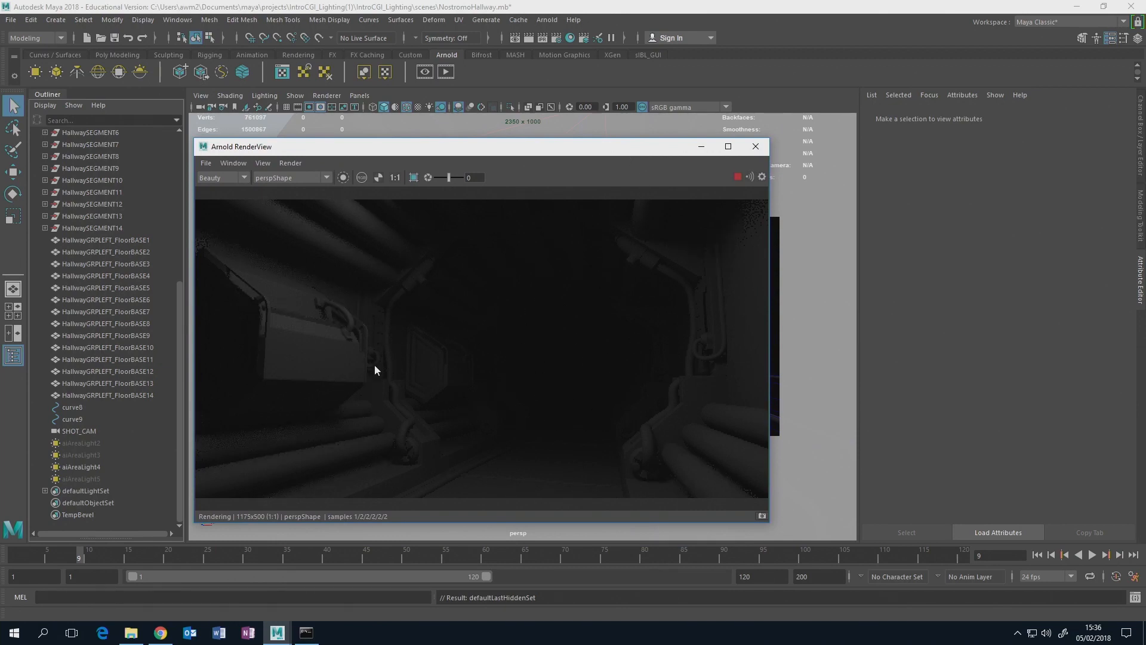
- Unhide aiAreaLight5 and set its exposure to 20 while rendering live
click(84, 480)
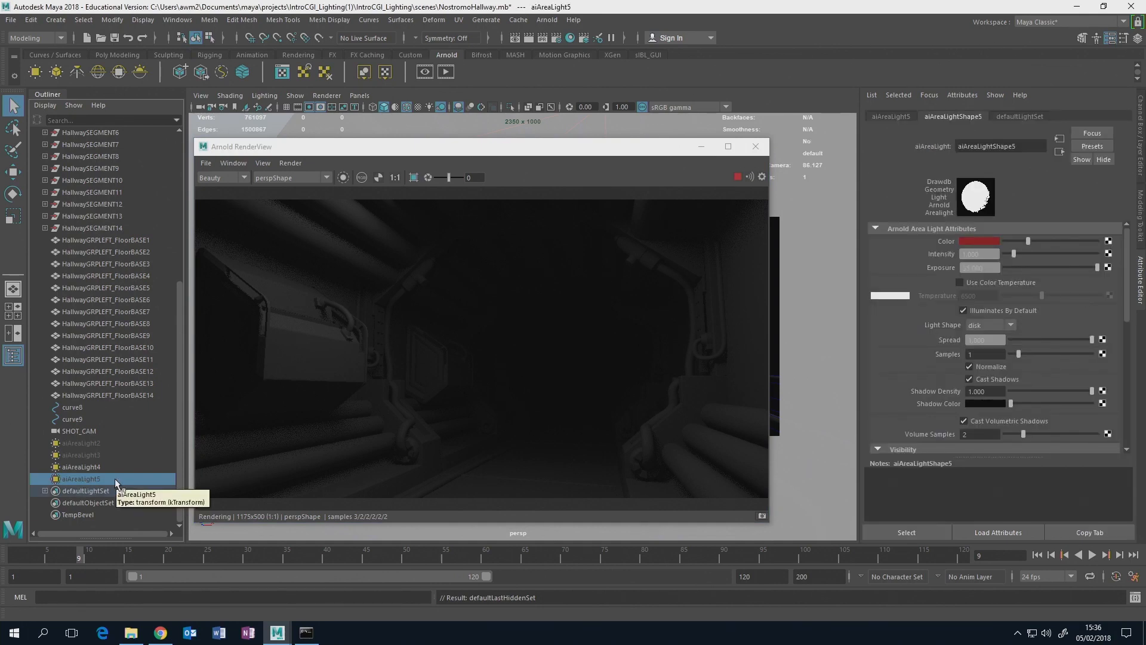
key(shift+h)
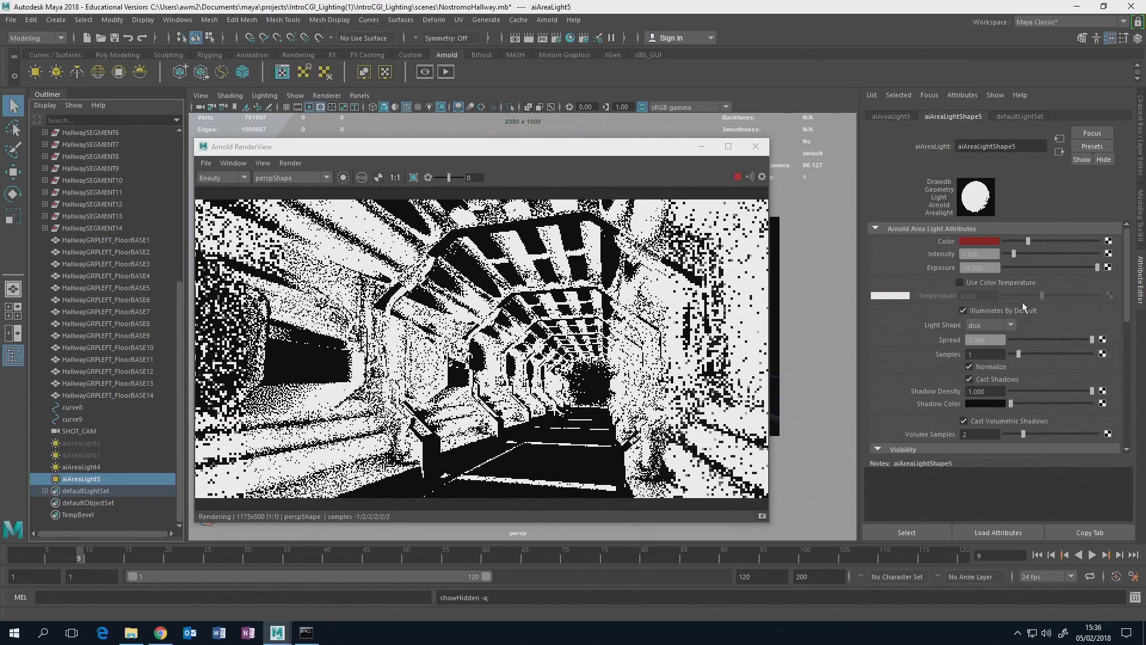
drag(992, 270, 958, 266)
text(5)
key(Return)
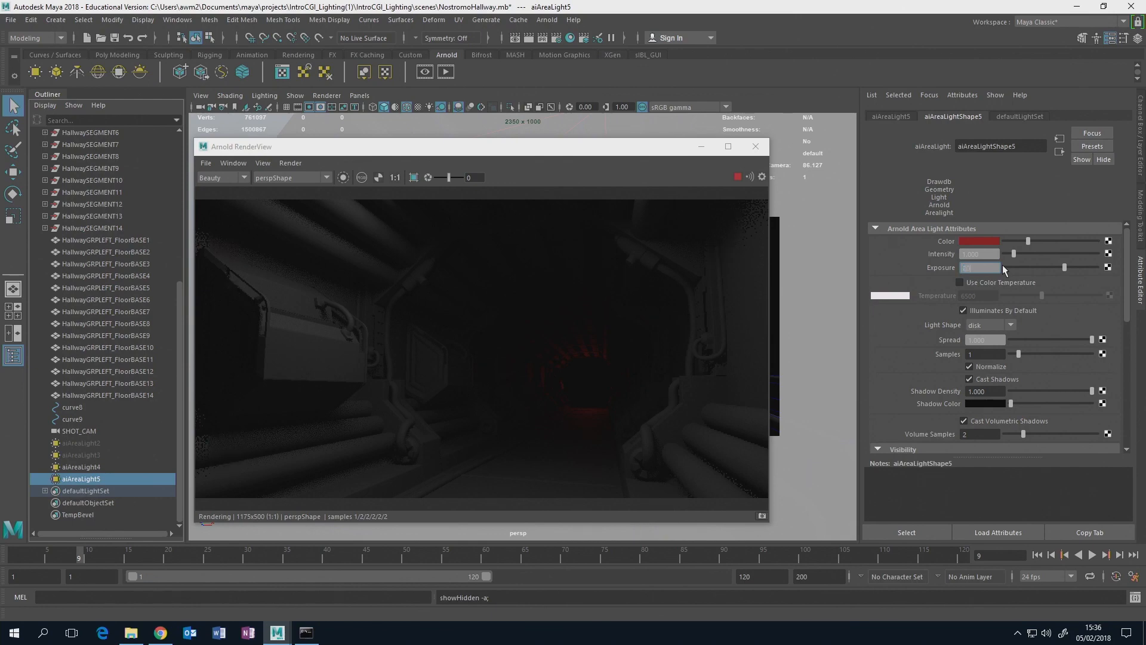
key(Return)
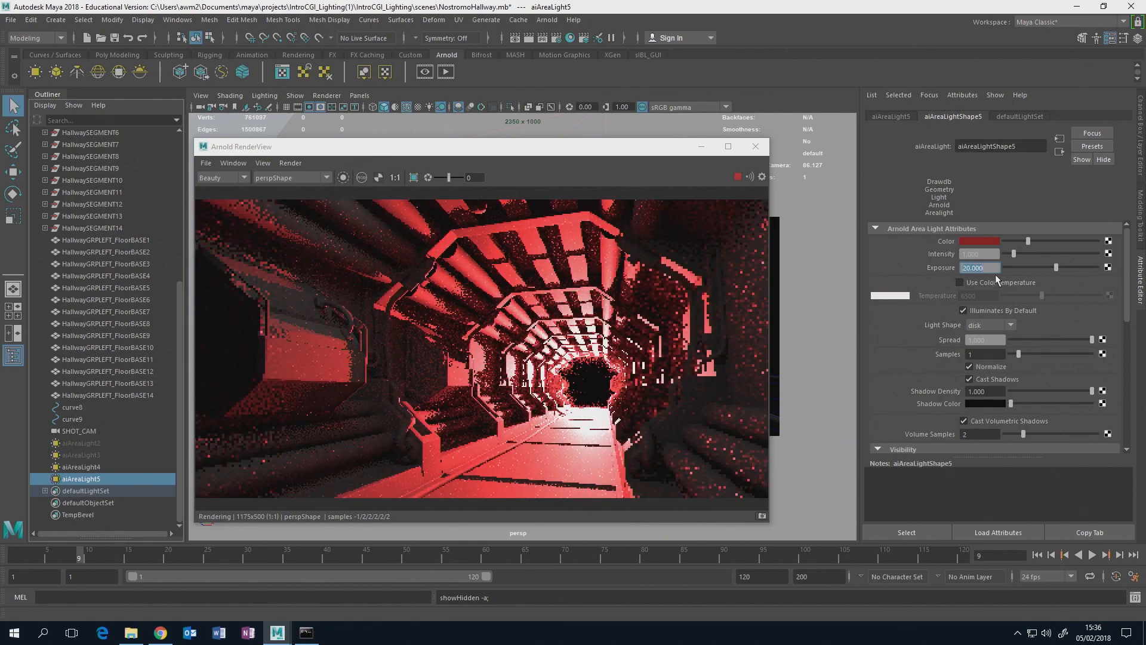
- Add an aiAtmosphereVolume as the environment atmosphere in the Arnold render settings
drag(611, 153, 551, 151)
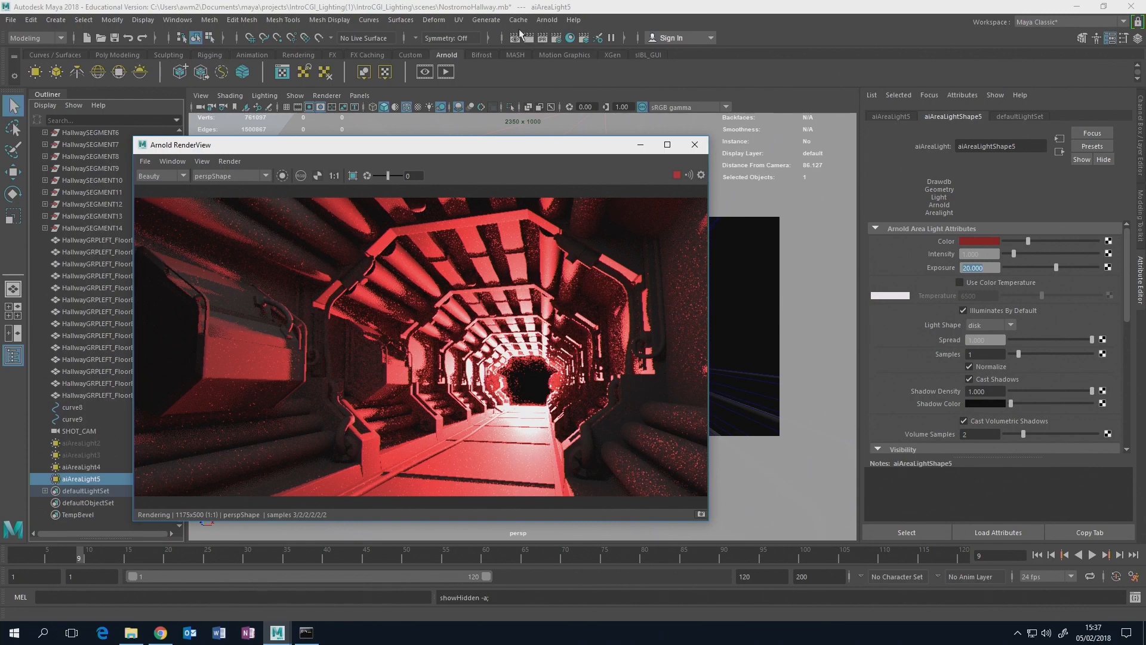
drag(584, 149, 447, 172)
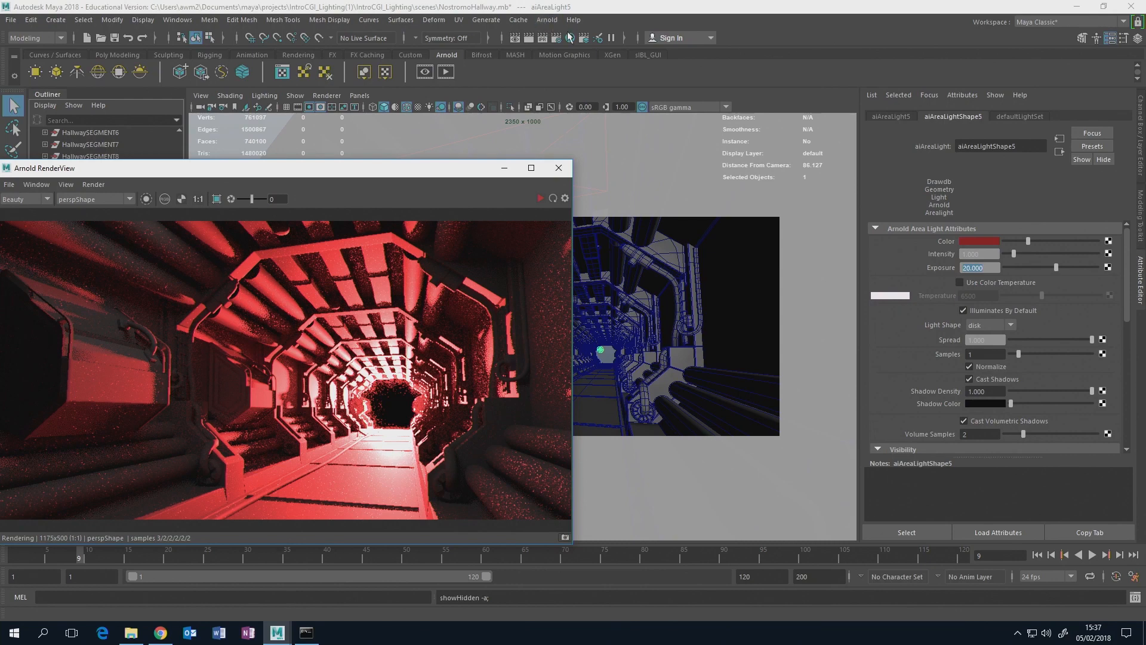
click(556, 38)
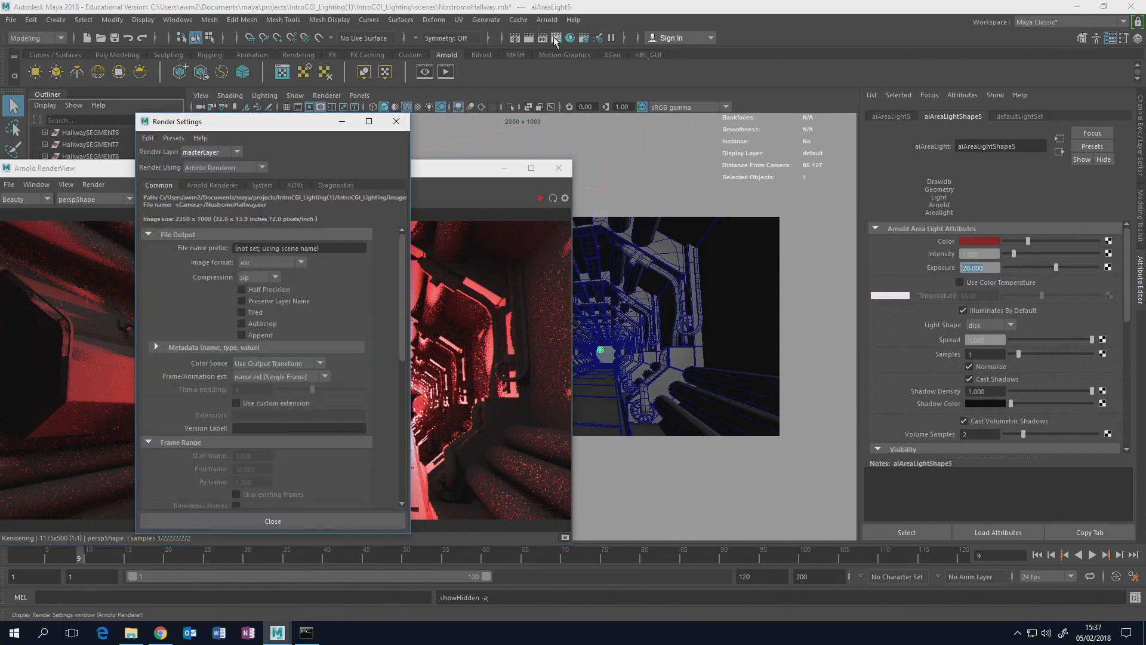
click(207, 185)
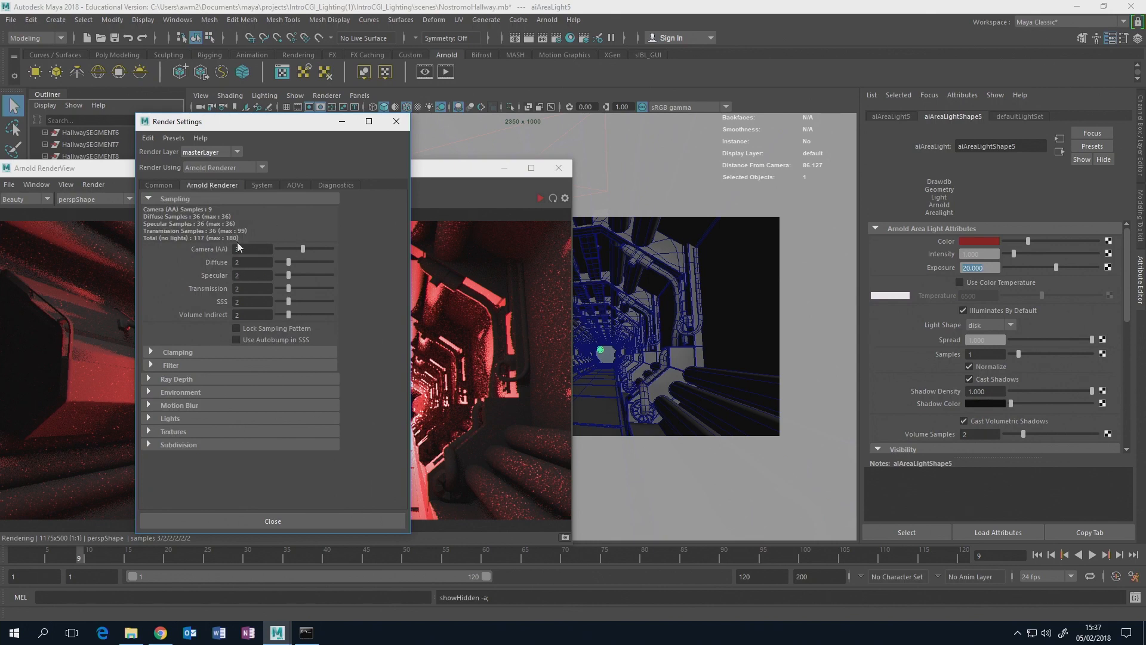
click(149, 393)
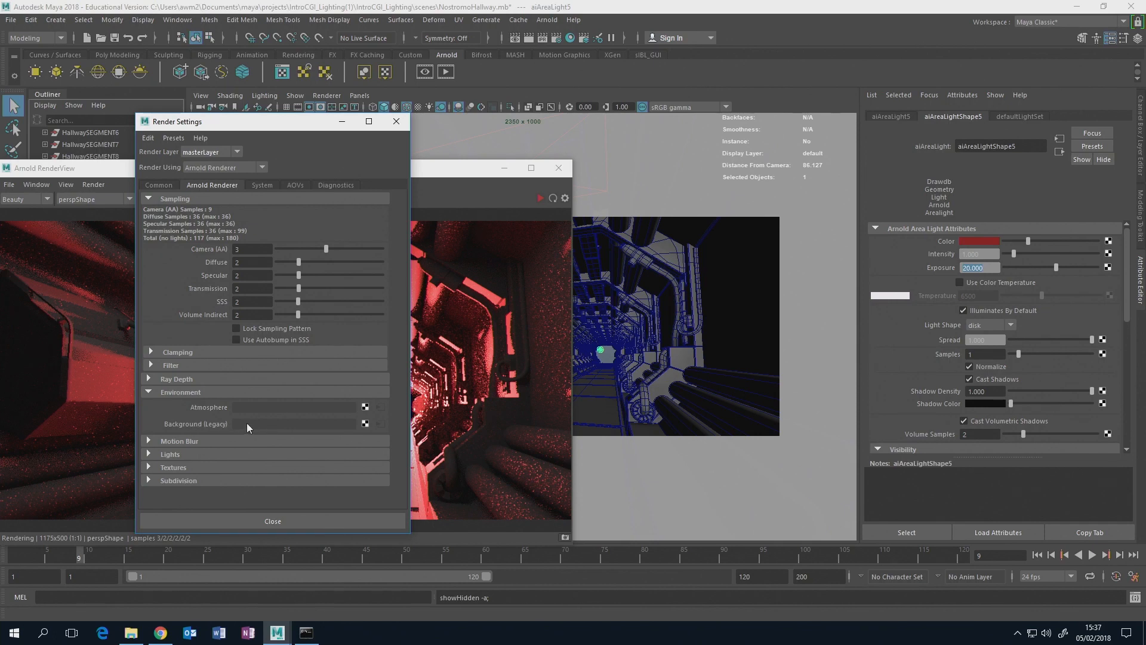
click(366, 408)
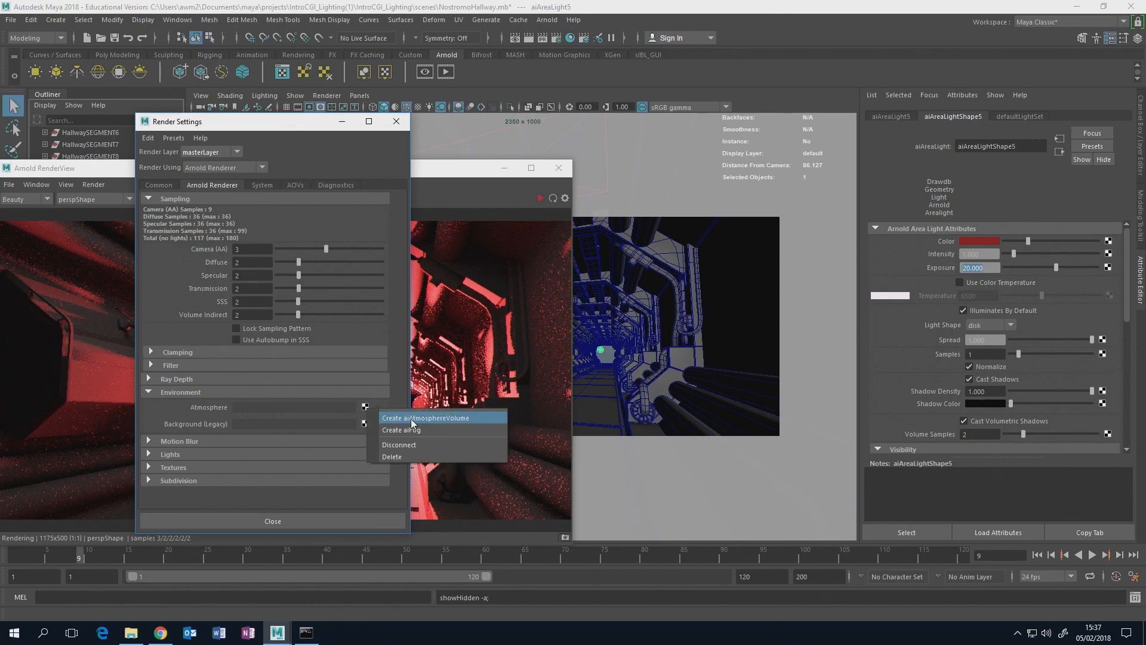
click(450, 418)
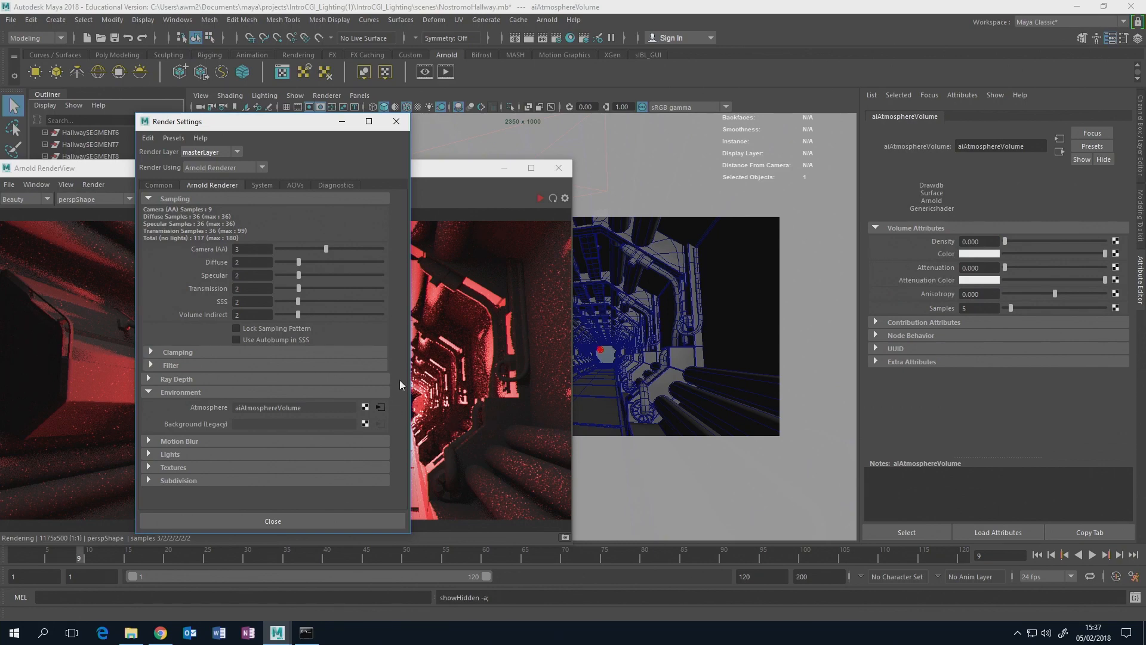
- Move the render settings out of the way and raise the atmosphere volume's density to about 0.108
drag(305, 123, 424, 290)
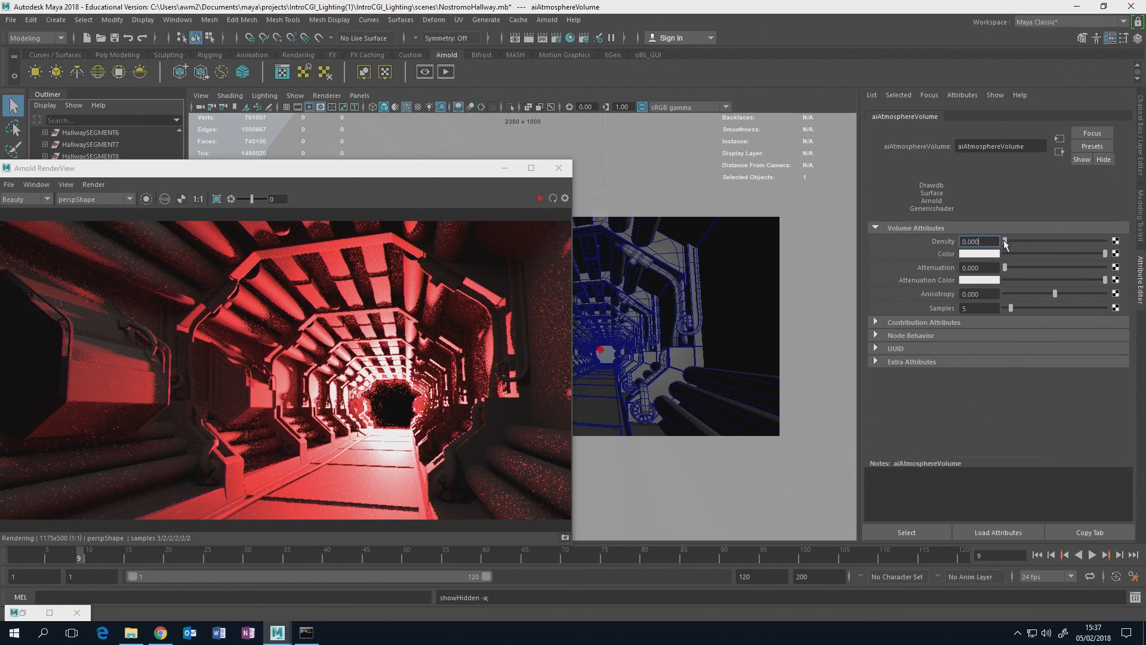
drag(1008, 241, 1011, 242)
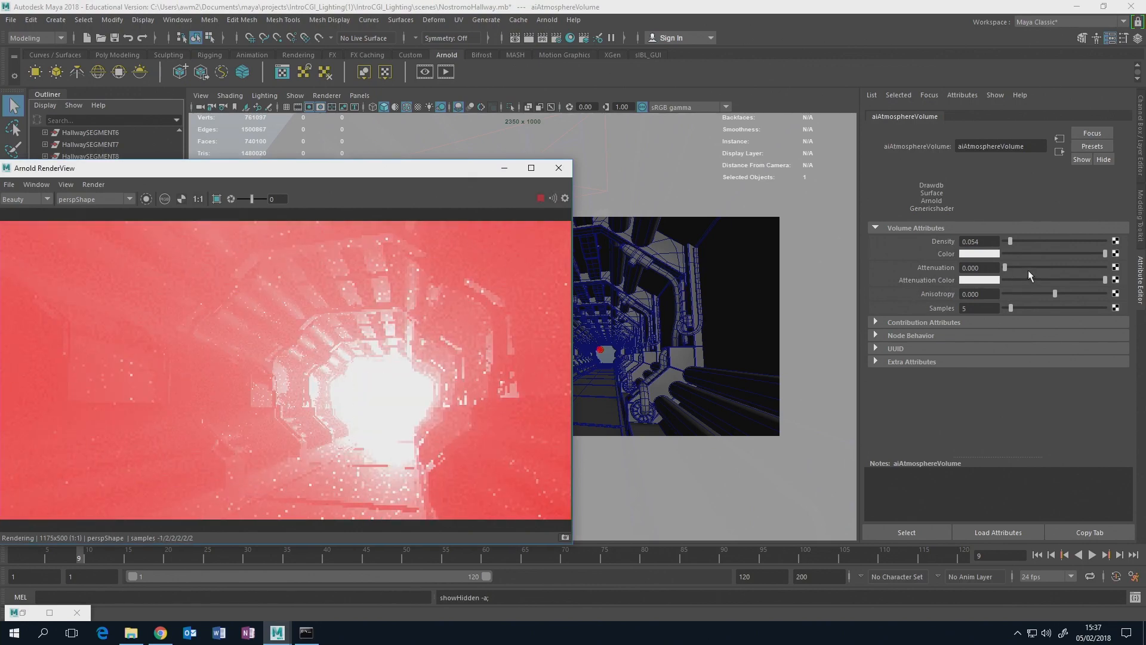
drag(1010, 241, 1016, 241)
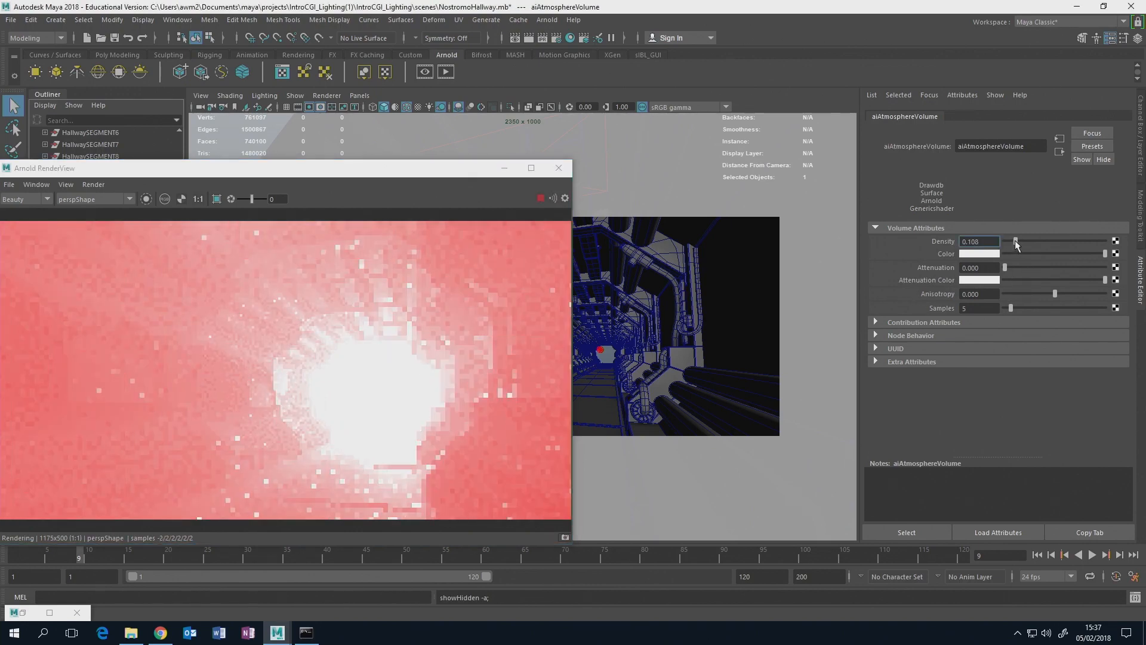
drag(448, 169, 508, 149)
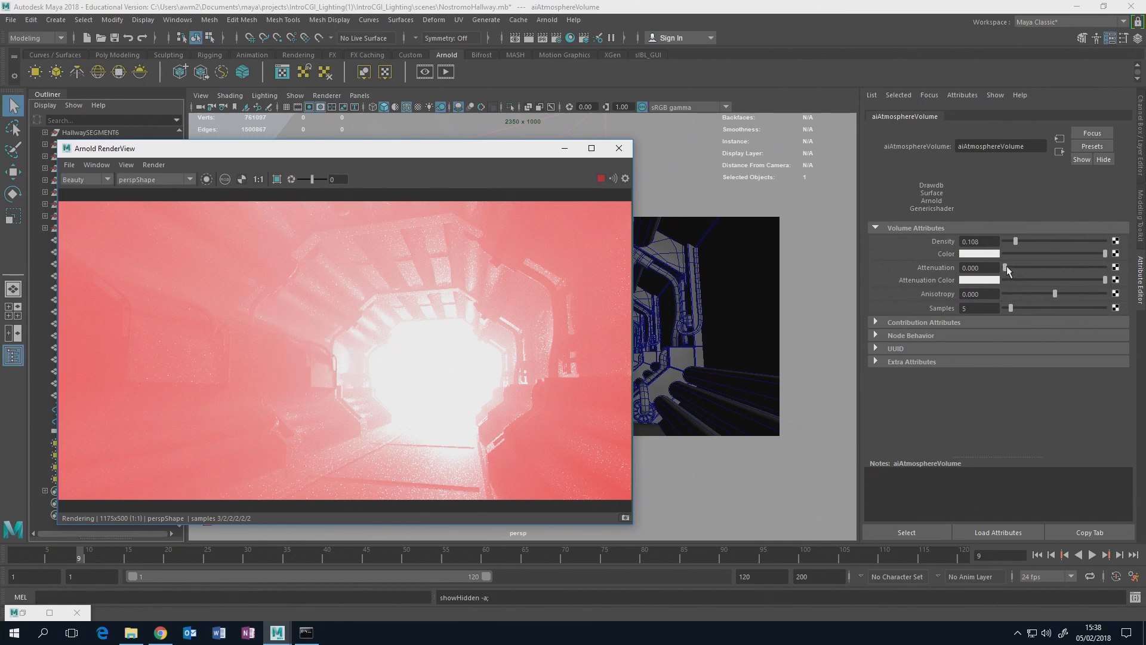
- Raise the atmosphere volume's attenuation to about 0.548 while rendering live
drag(1006, 267, 1044, 265)
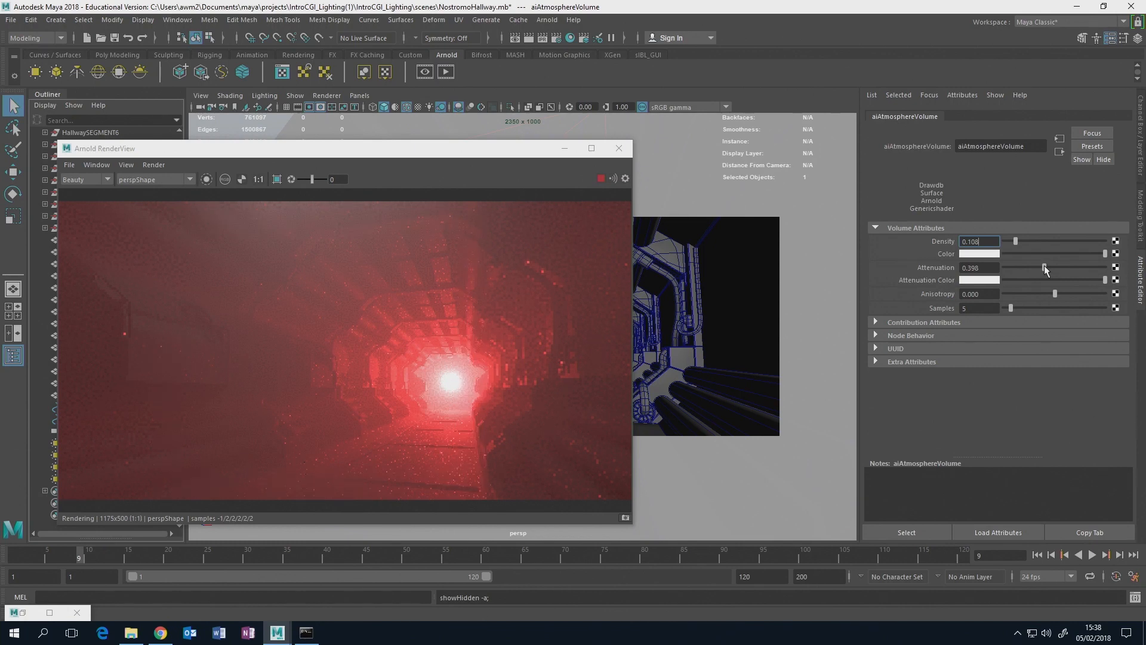
drag(1047, 267, 1050, 268)
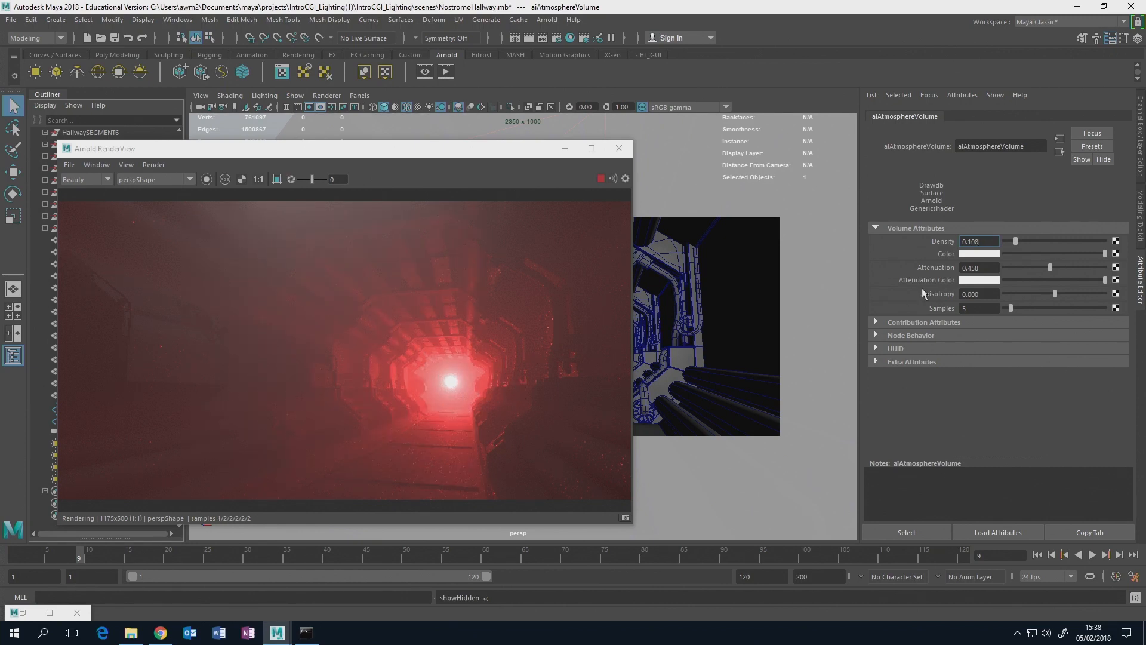
drag(1051, 268, 1060, 268)
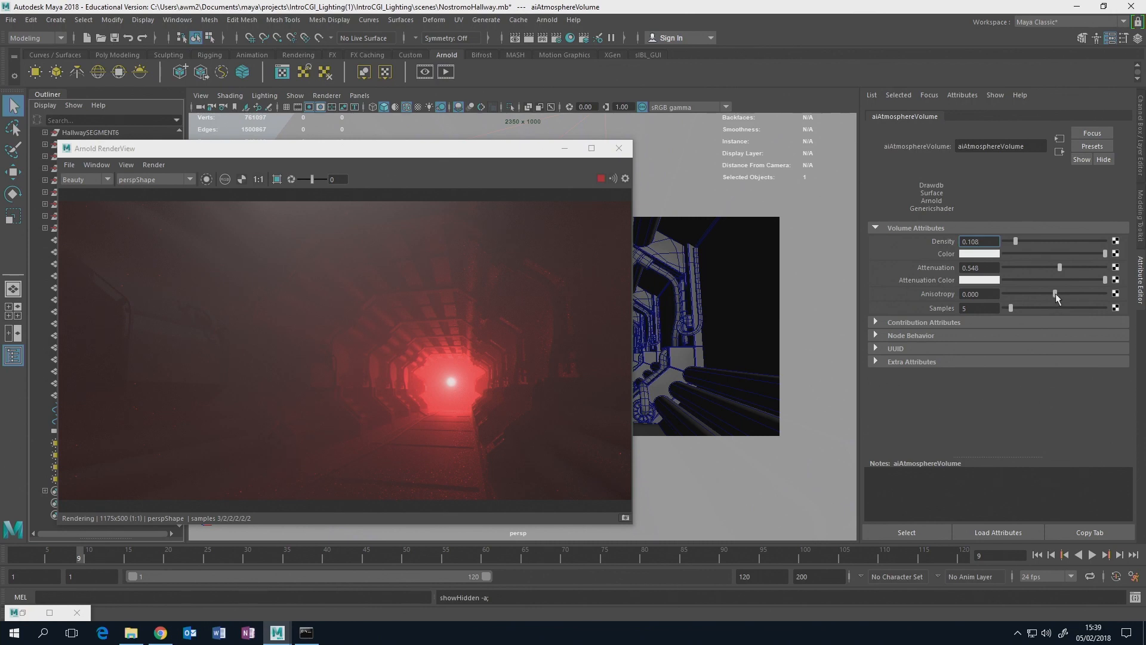
- Try positive and negative anisotropy values on the atmosphere volume, and leave anisotropy at about 0.033
drag(1057, 293, 1085, 297)
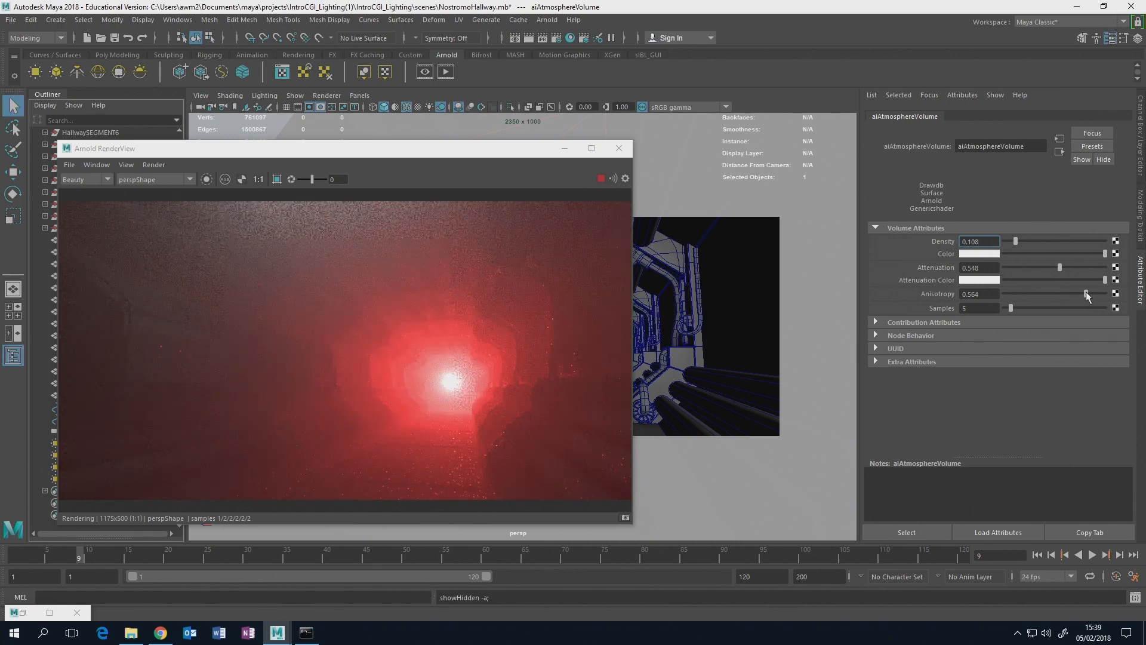
drag(1086, 292, 1028, 292)
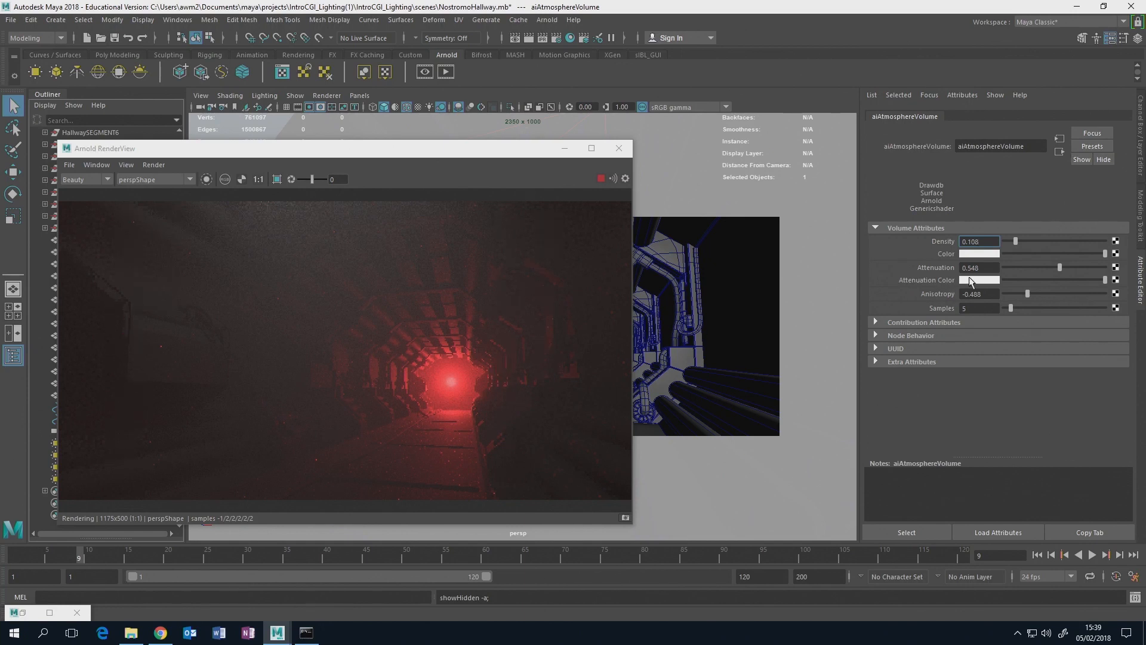
drag(1028, 293, 1044, 295)
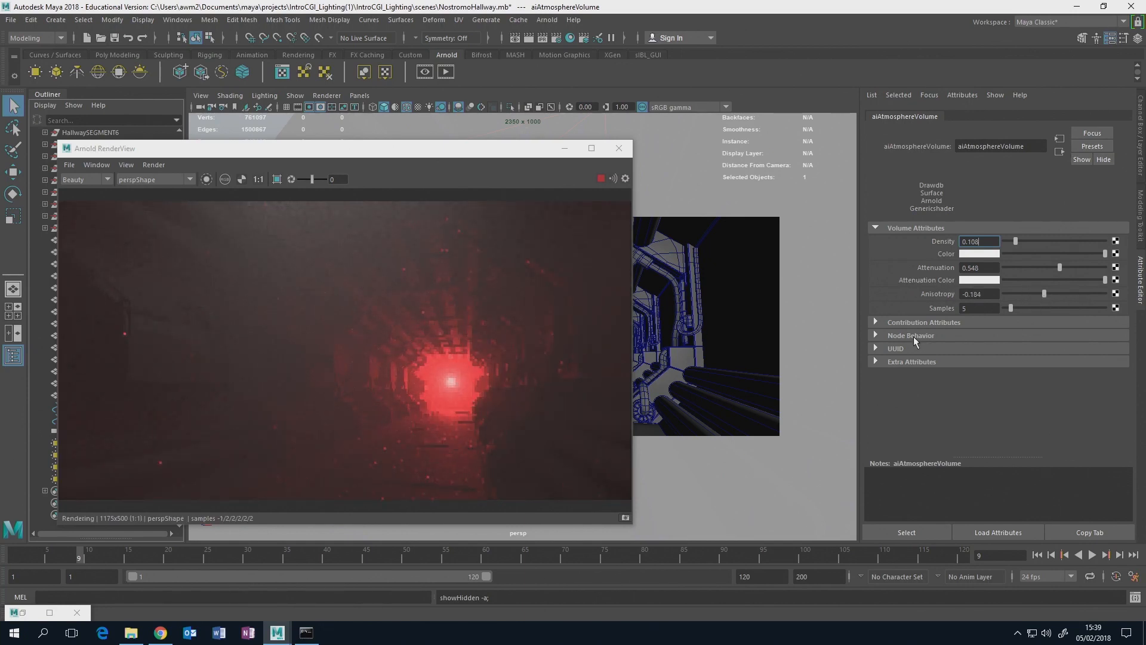
drag(1048, 294, 1056, 293)
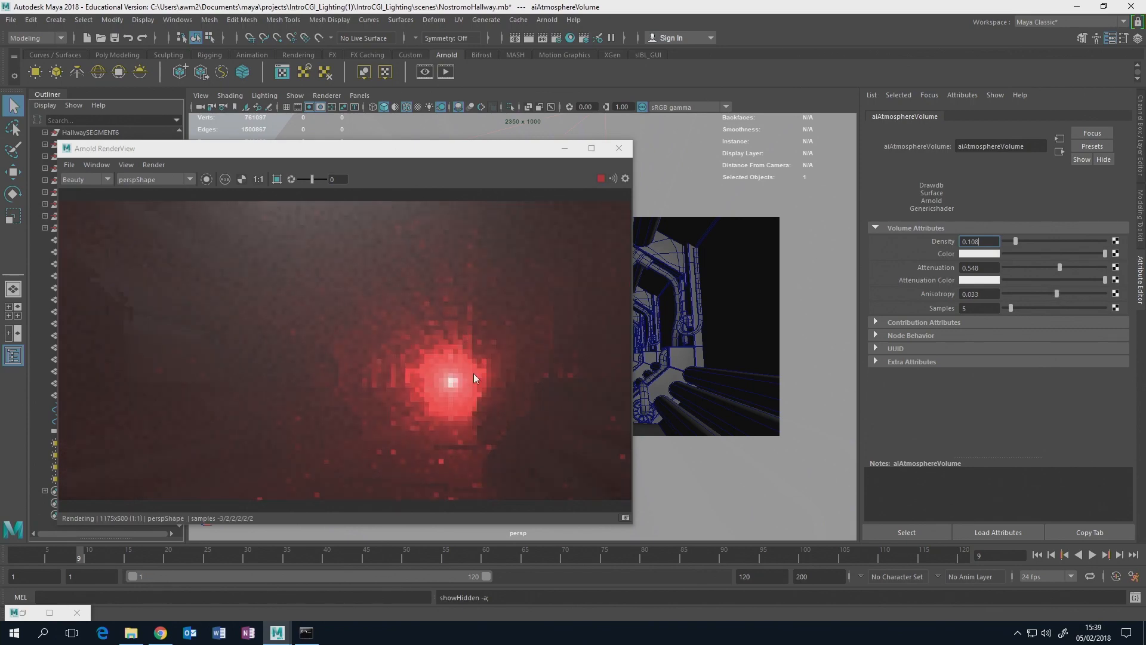
- Close the Arnold render view and pick out several hallway pieces, including a pipe, a floor-edge piece and a wall panel, to examine them
click(618, 148)
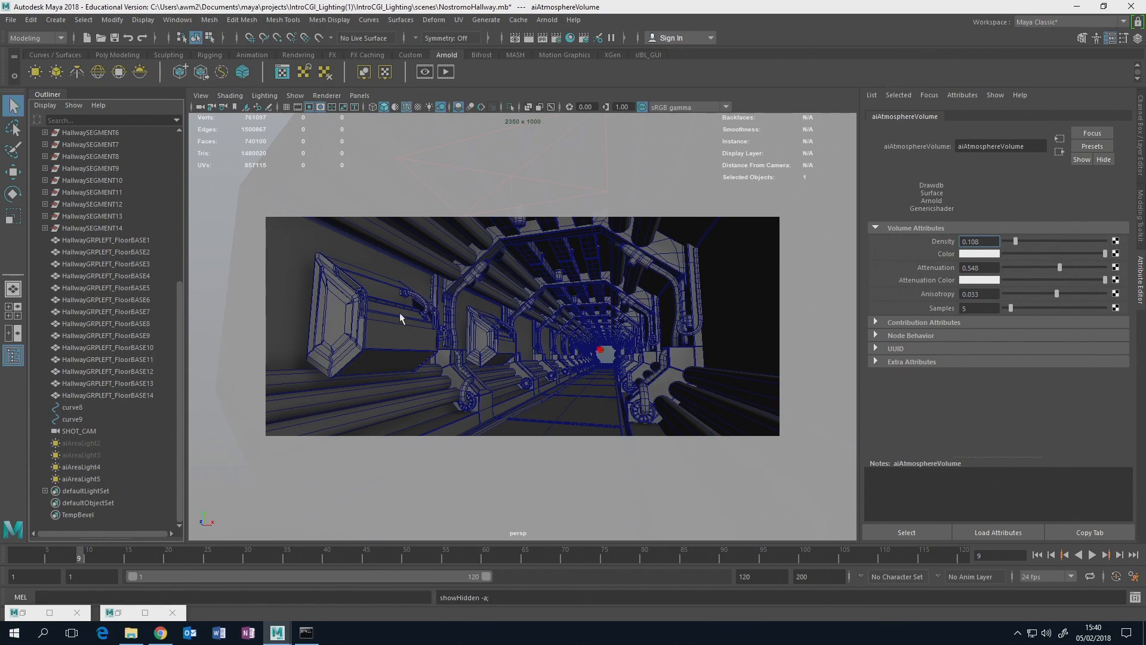
click(300, 279)
click(404, 394)
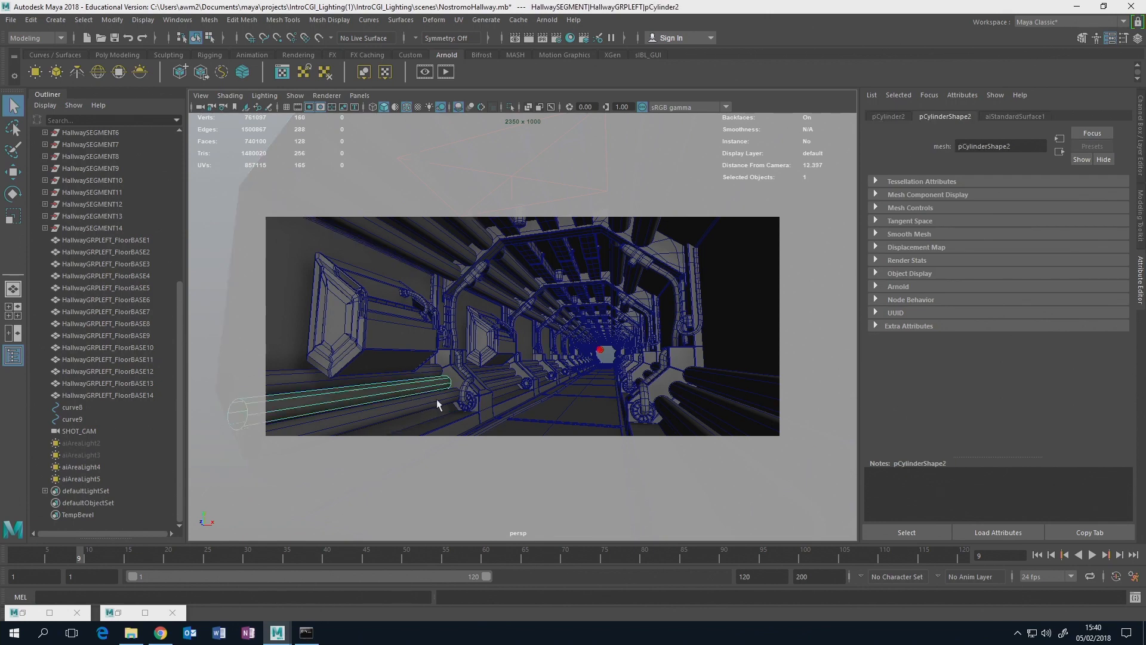
click(486, 418)
click(506, 405)
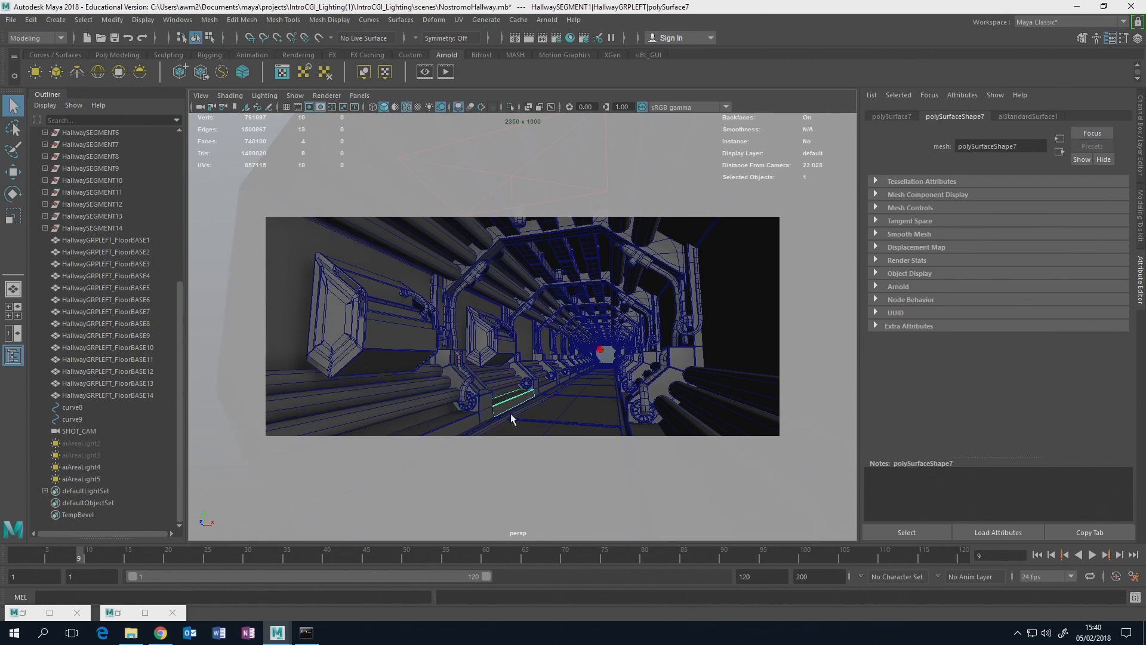
click(510, 414)
click(487, 340)
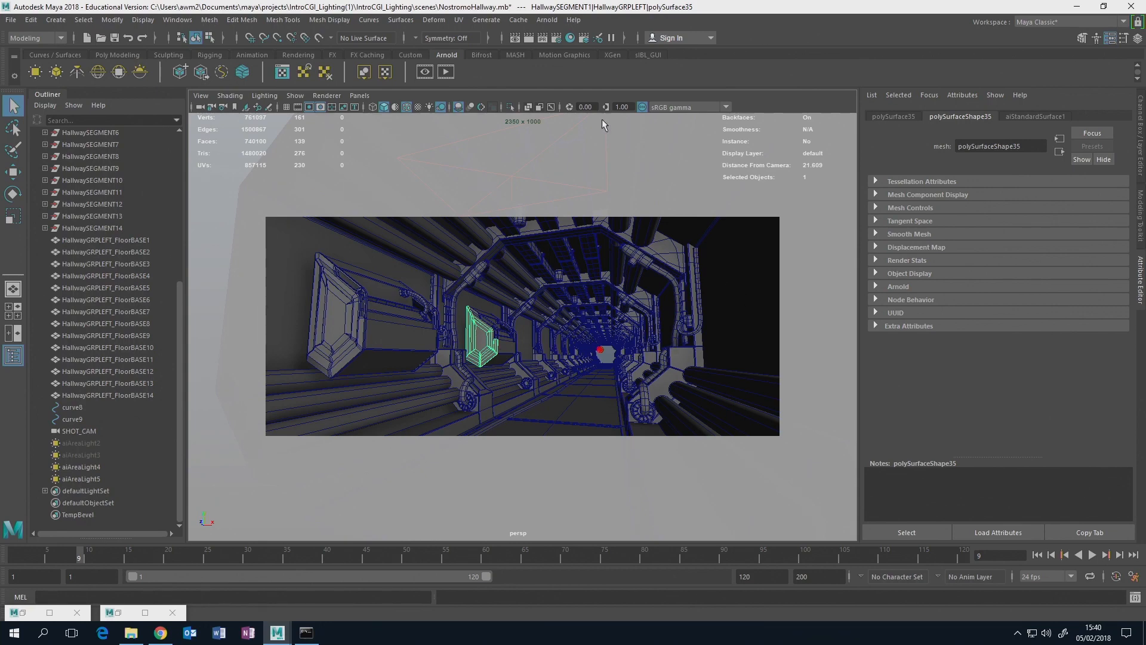
- Open the FigureLighting.mb scene, discarding the unsaved changes to NostromoHallway.mb
click(11, 20)
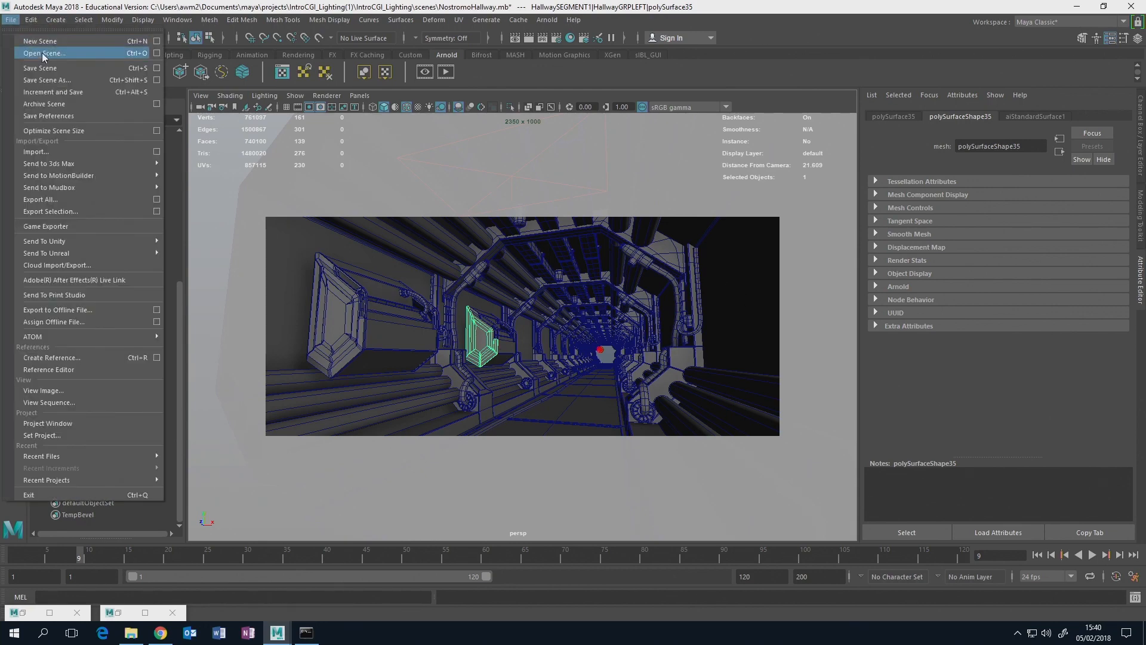
click(42, 53)
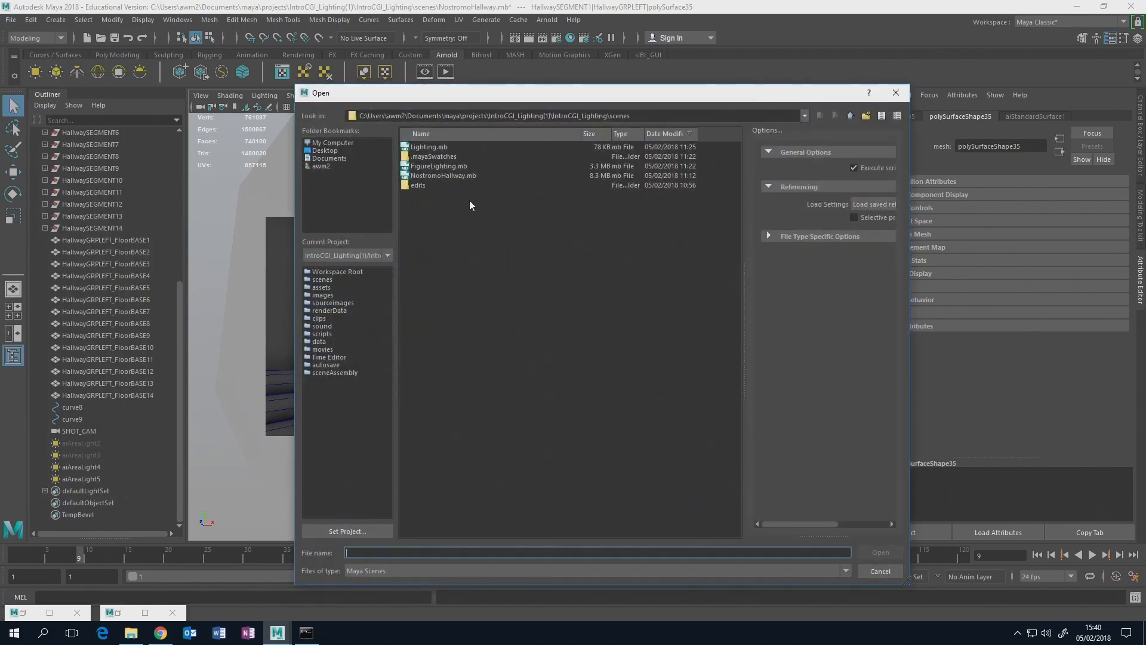
click(438, 168)
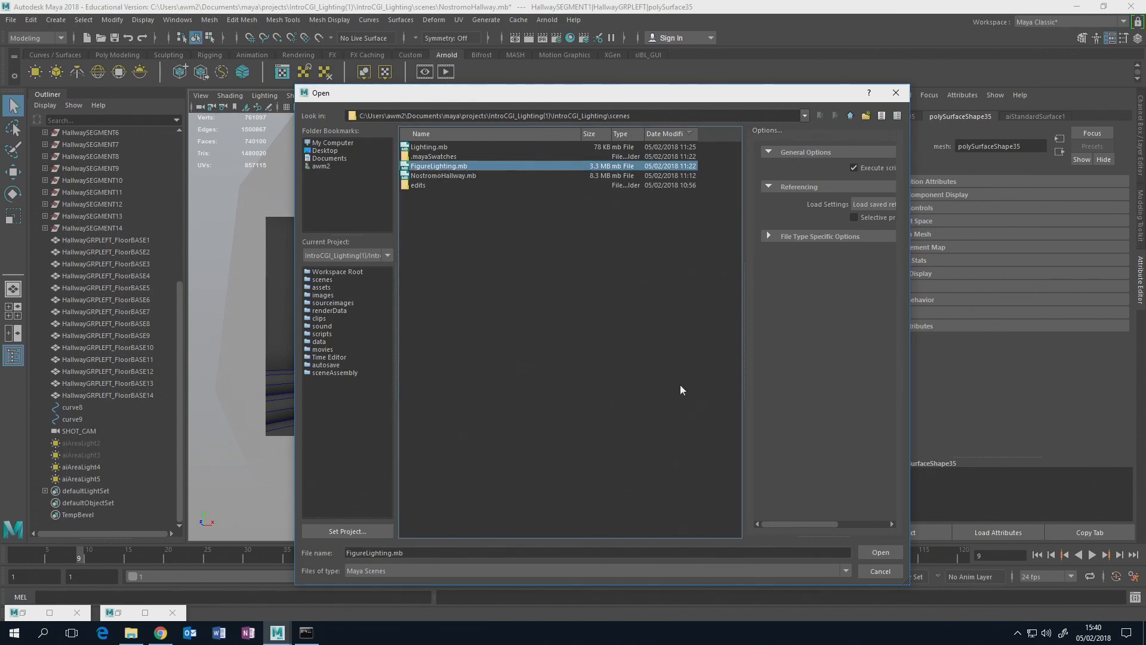
click(891, 556)
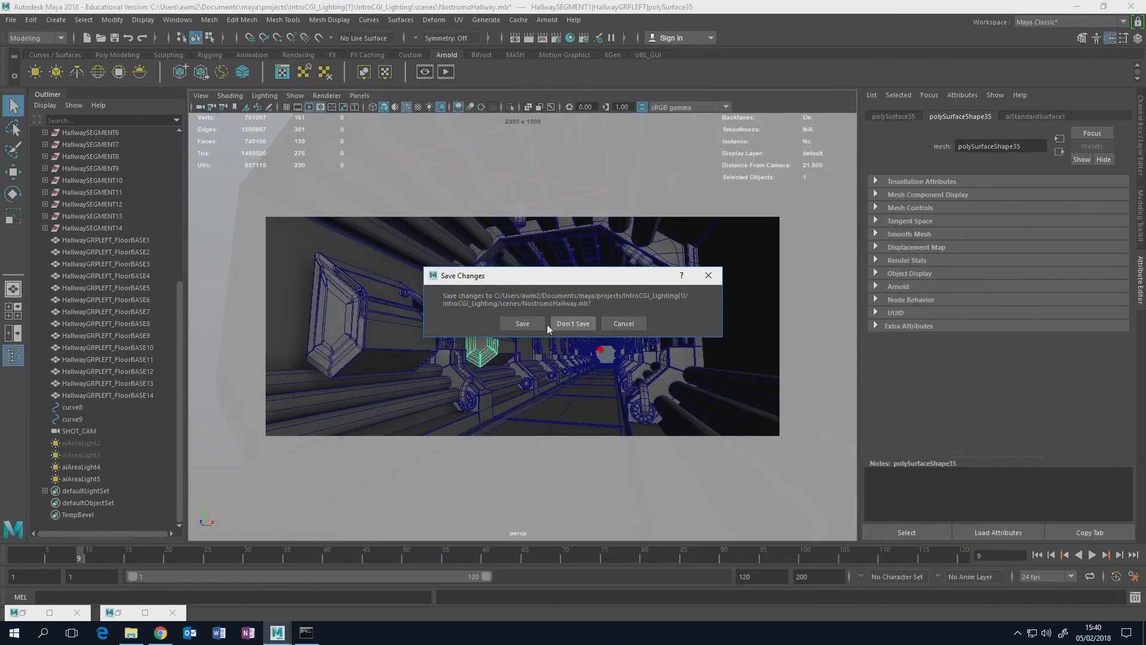
click(572, 323)
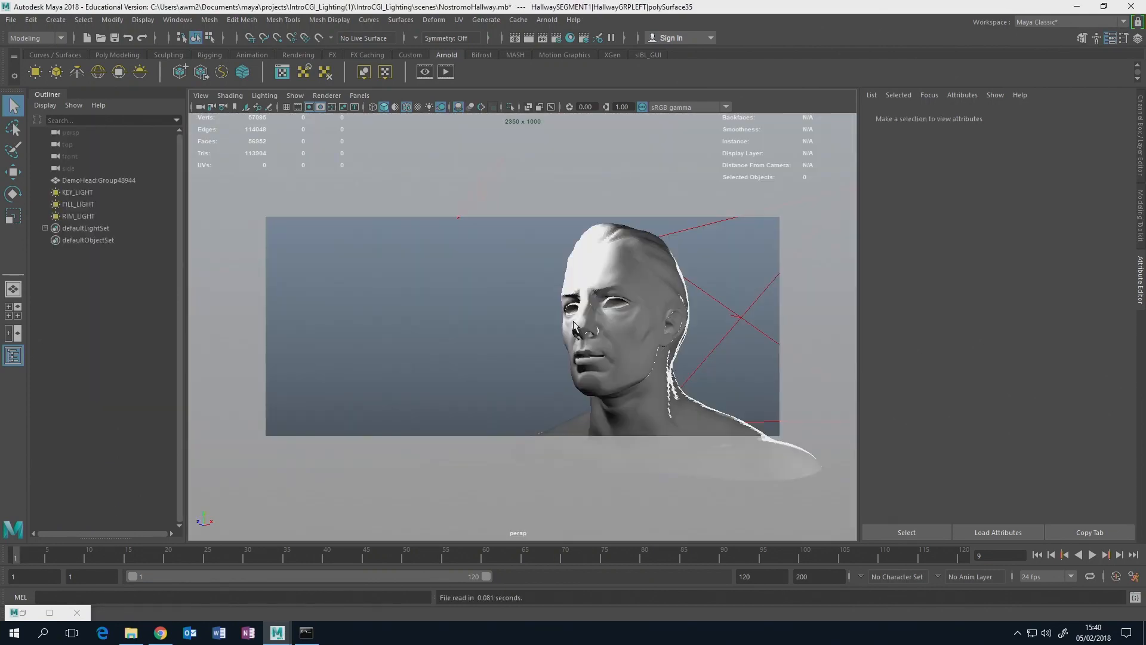
click(629, 264)
drag(497, 332, 514, 350)
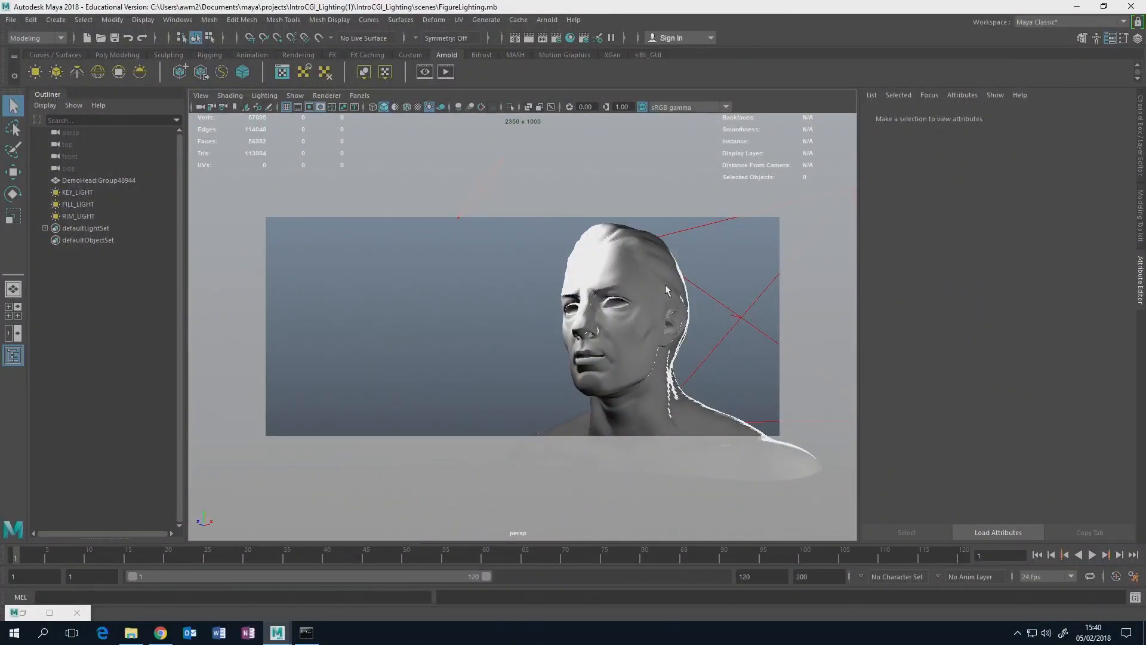
- Examine the three-point setup of KEY_LIGHT, FILL_LIGHT and RIM_LIGHT around the head from a wider angle
click(79, 192)
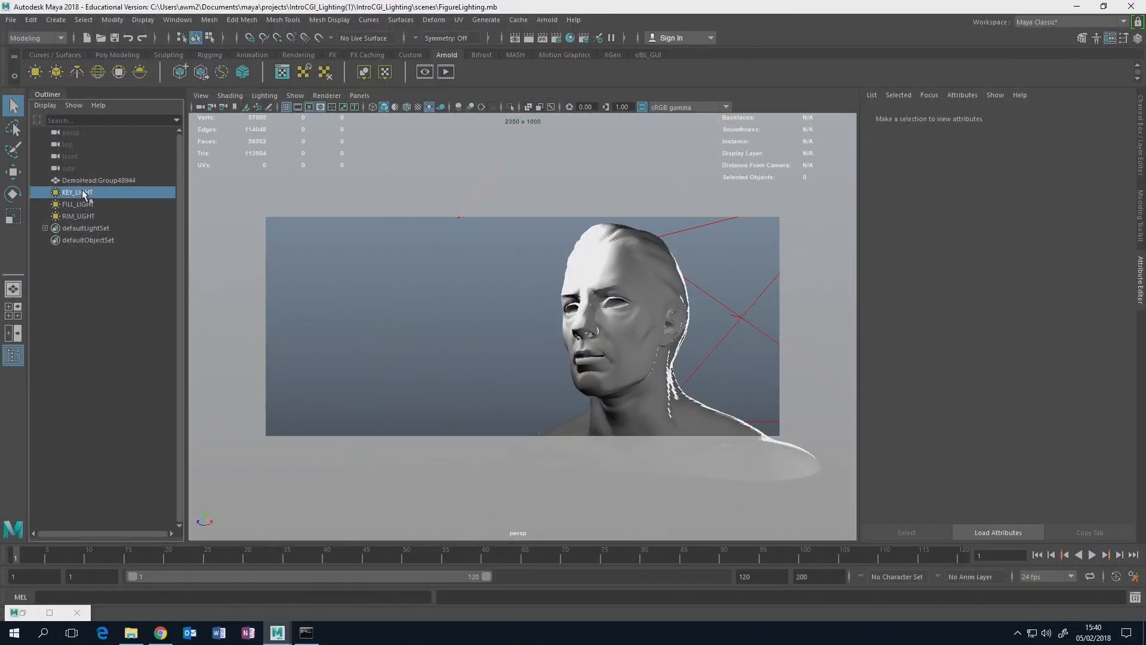
click(77, 205)
click(78, 216)
click(77, 192)
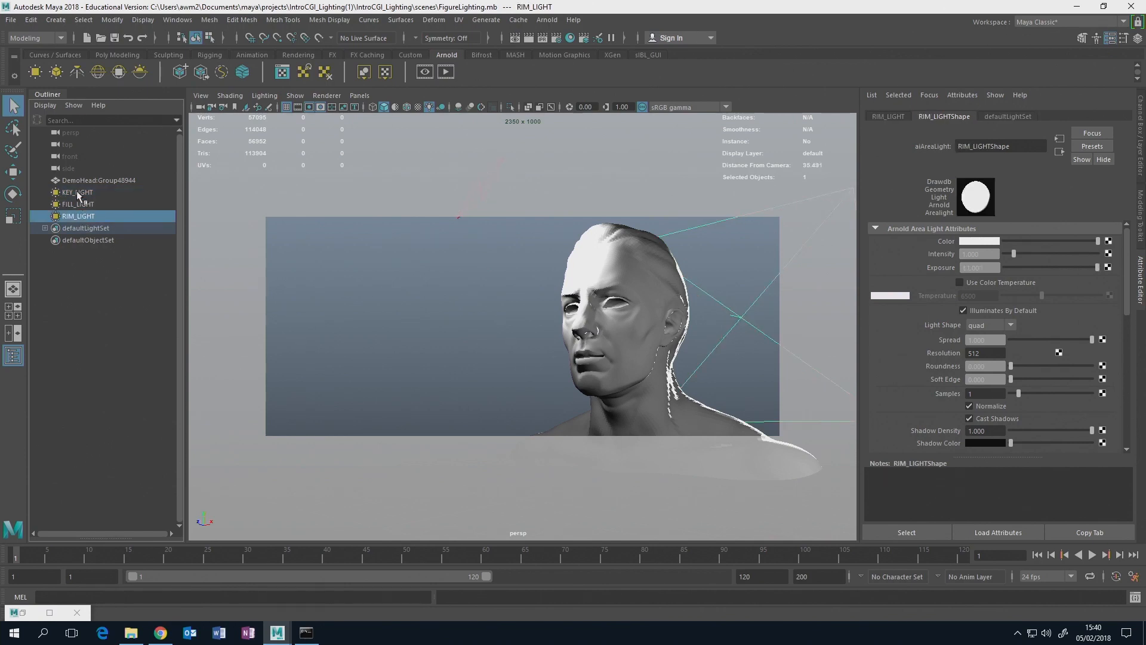
click(78, 204)
alt+drag(545, 257, 601, 252)
scroll(576, 275, down, 5)
alt+middle_drag(674, 258, 555, 245)
mouse_move(554, 245)
alt+mouse_down()
mouse_move(530, 273)
mouse_move(507, 259)
mouse_move(542, 234)
alt+mouse_up()
alt+middle_drag(542, 234, 579, 287)
alt+drag(580, 287, 565, 256)
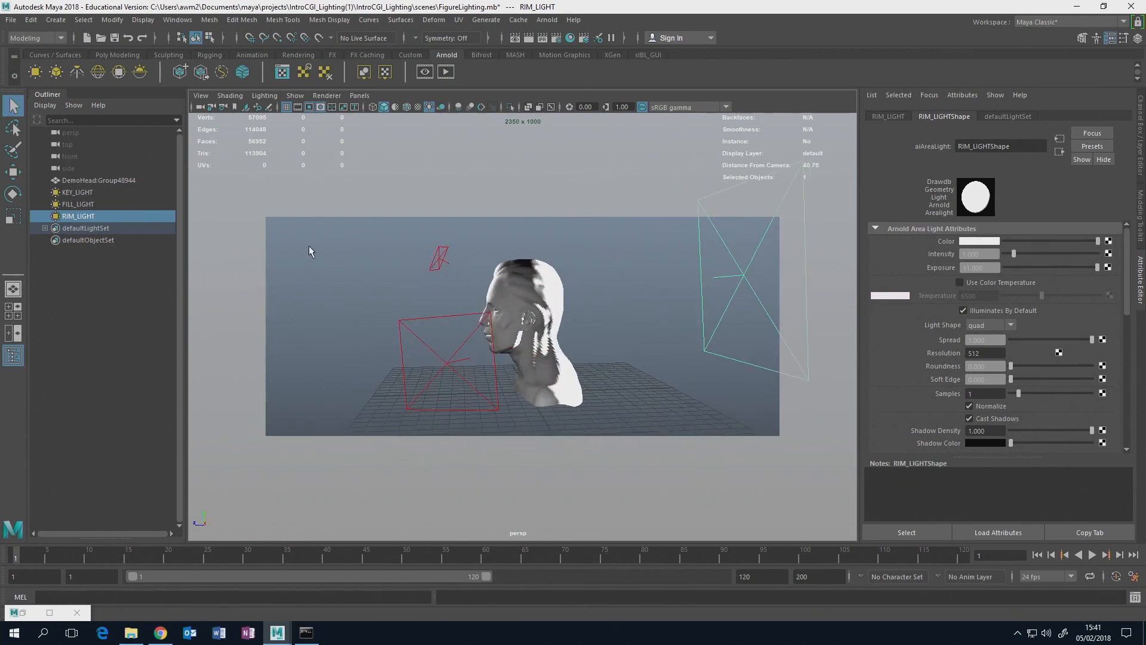
- Select the key, fill and rim lights one after another and inspect each one's placement relative to the head
click(78, 192)
mouse_move(574, 299)
alt+mouse_down()
mouse_move(641, 304)
mouse_move(562, 300)
mouse_move(579, 293)
alt+mouse_up()
scroll(577, 303, up, 5)
alt+middle_drag(573, 288, 558, 333)
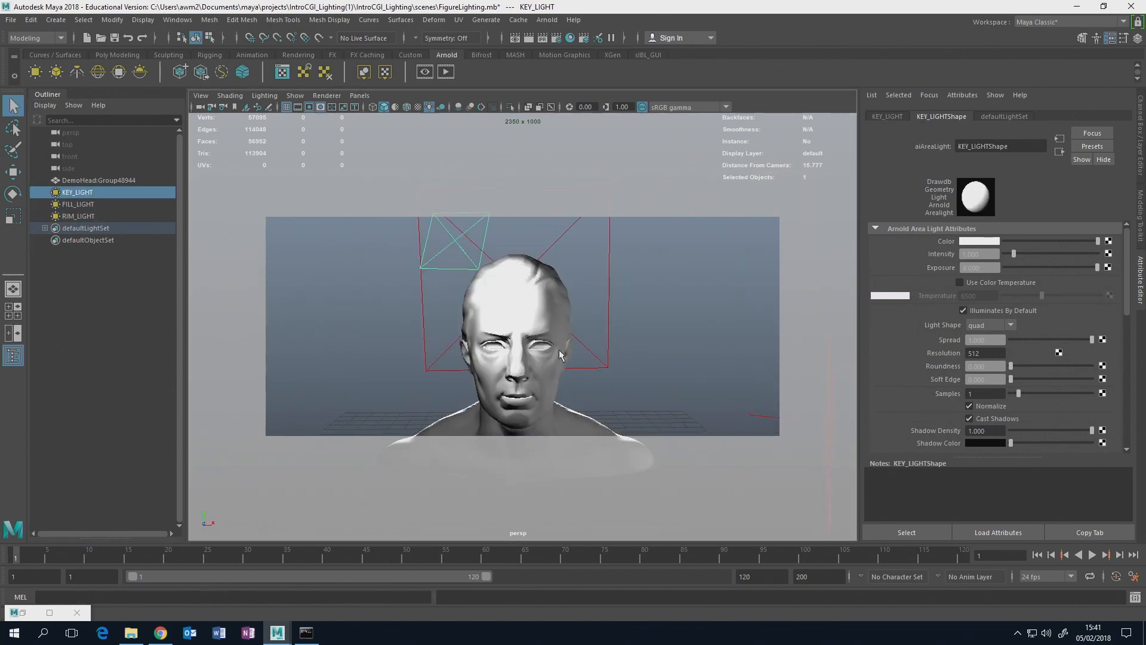
alt+drag(602, 326, 558, 309)
click(594, 359)
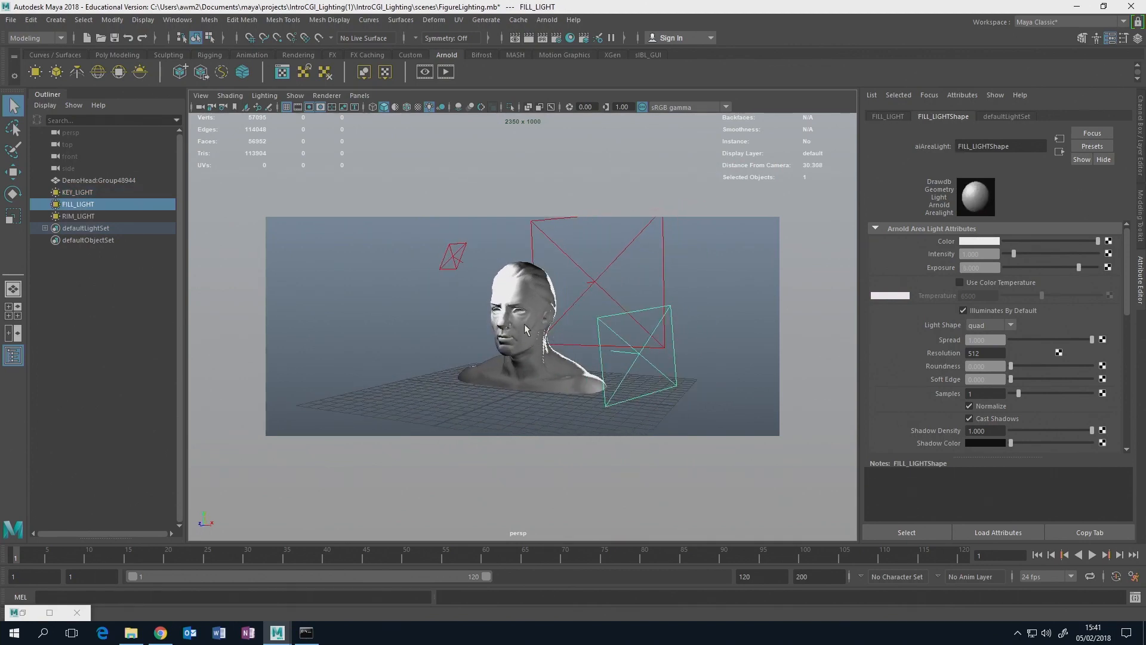
alt+drag(566, 326, 573, 274)
click(633, 261)
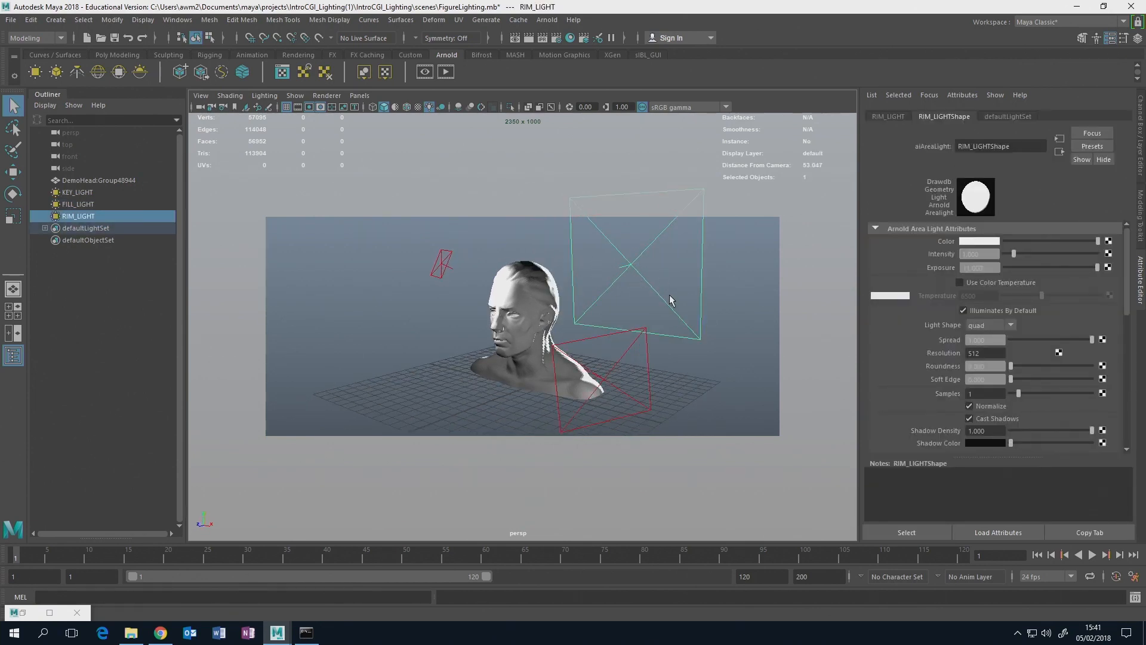
alt+drag(669, 302, 651, 284)
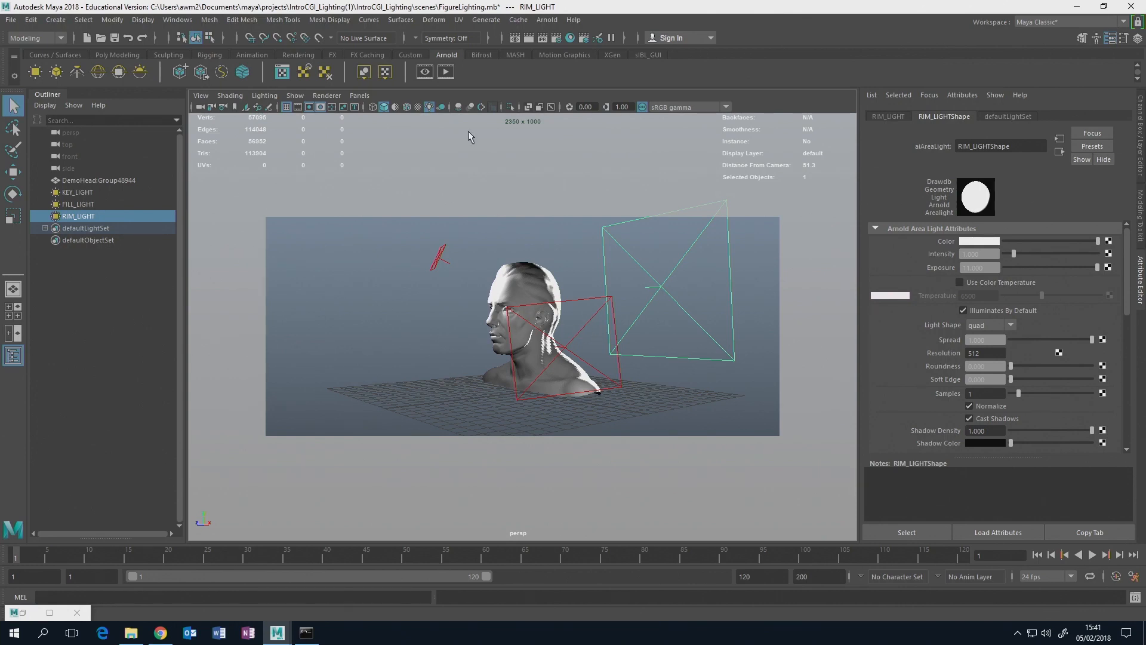
- Restore the saved bookmark view of the perspective camera to frame the head and shoulders
click(202, 96)
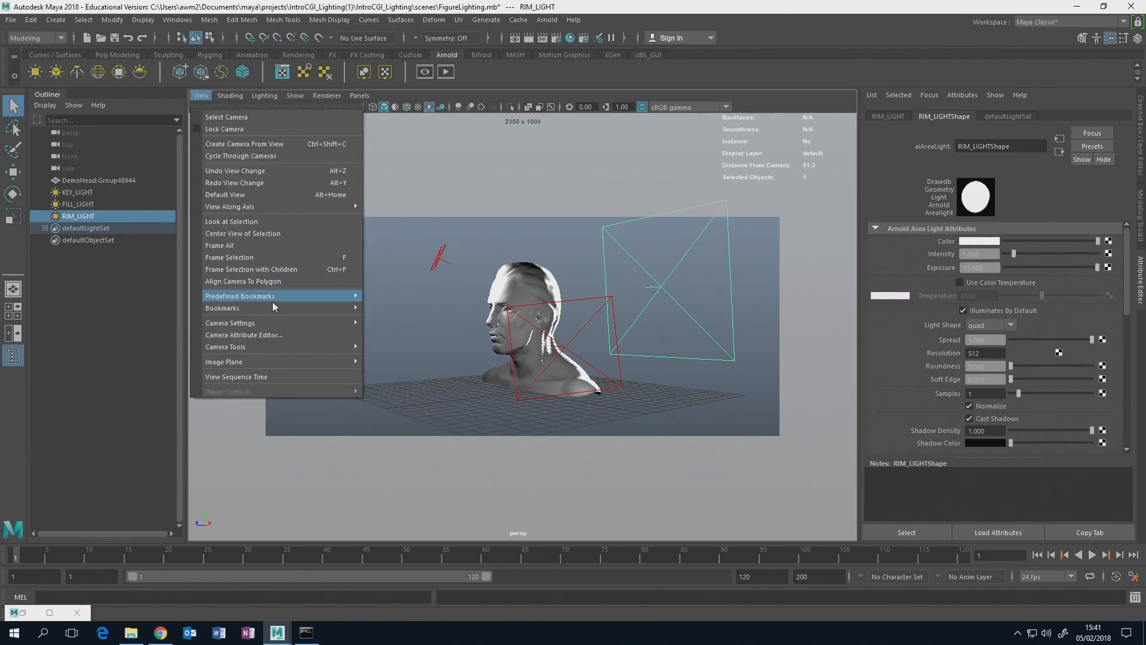
mouse_move(310, 308)
click(384, 306)
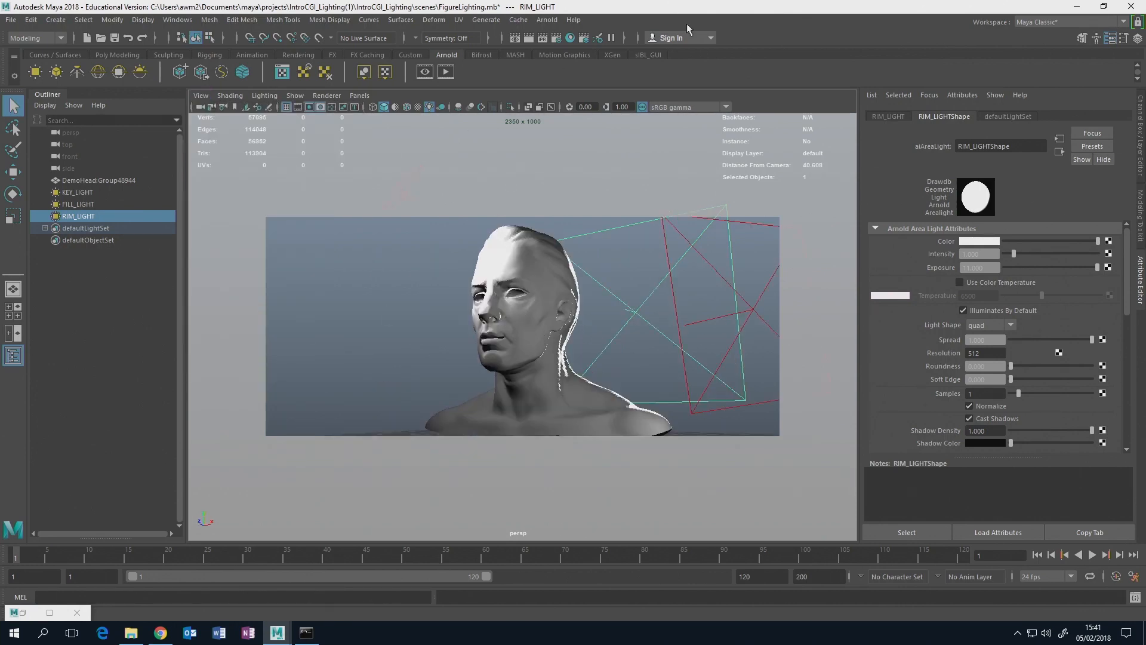
- Render the head live in the Arnold RenderView and move the render window lower, clear of the scene
click(545, 19)
click(574, 49)
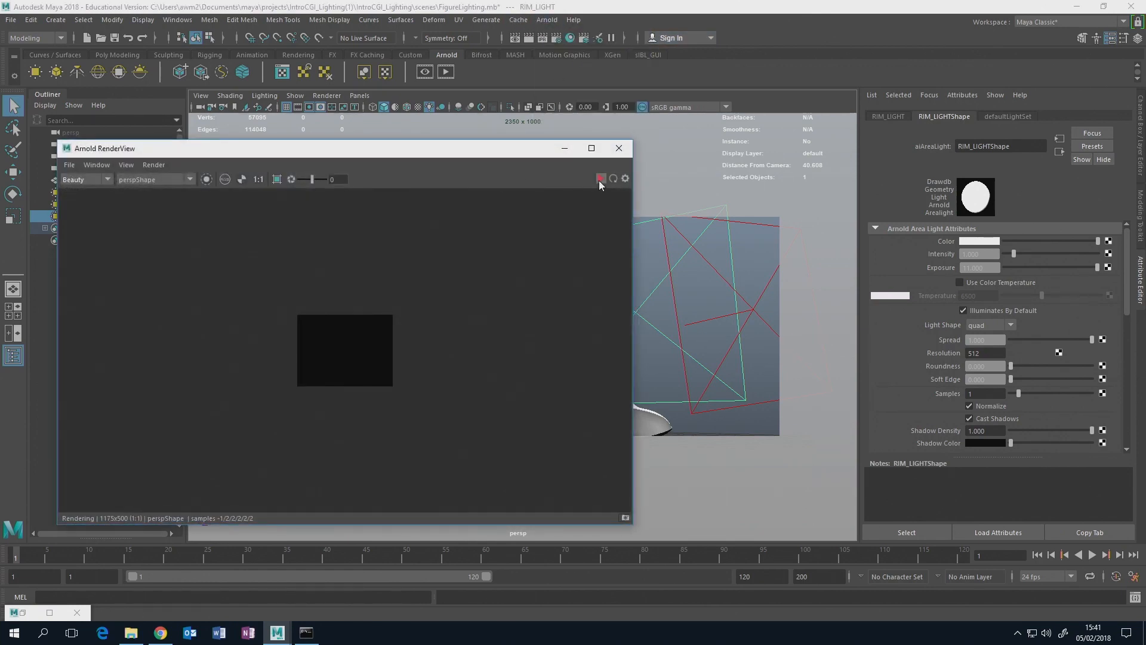
click(600, 179)
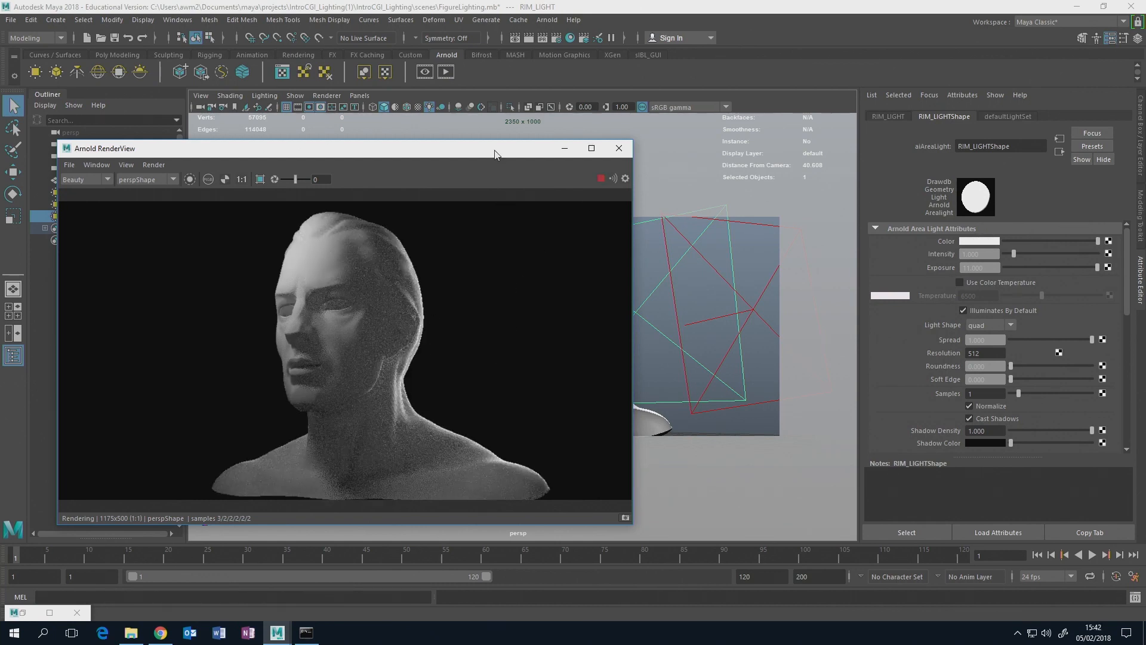
drag(494, 154, 361, 249)
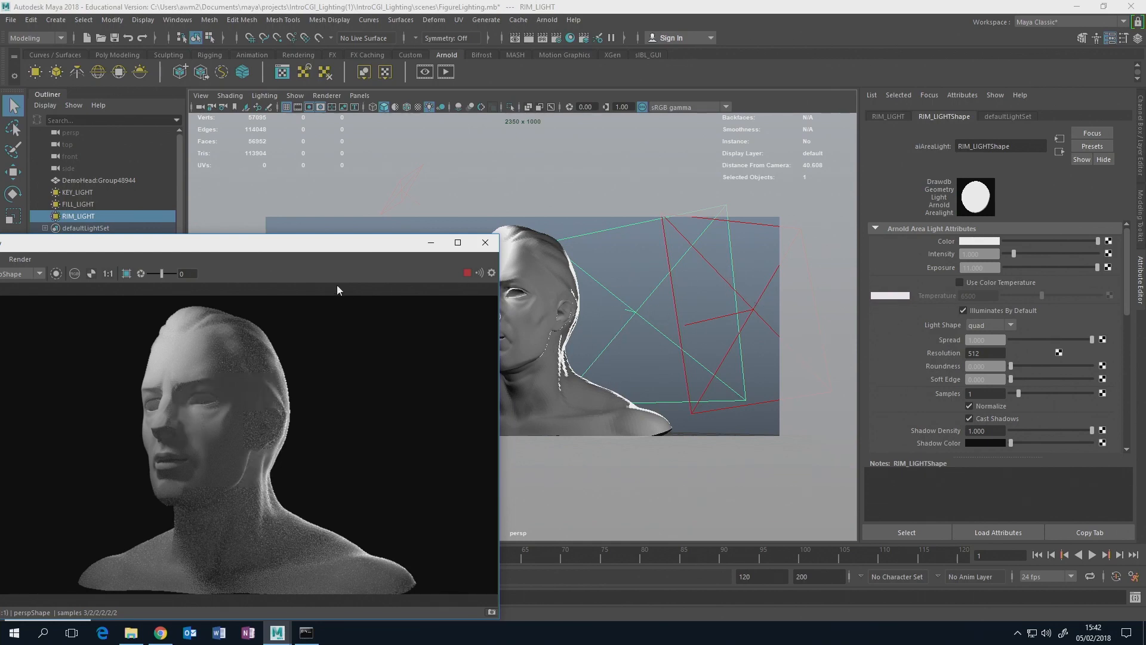
drag(337, 251, 431, 231)
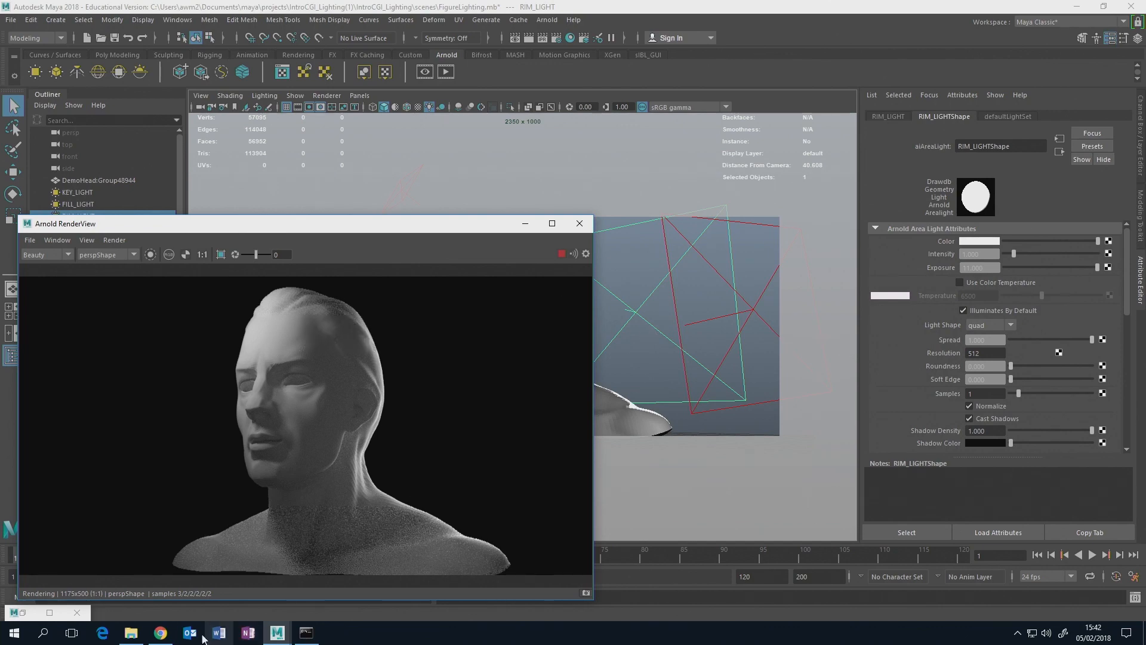
- Switch to Chrome and open the Spaceship Corridor folder of the Blackboard course
click(160, 633)
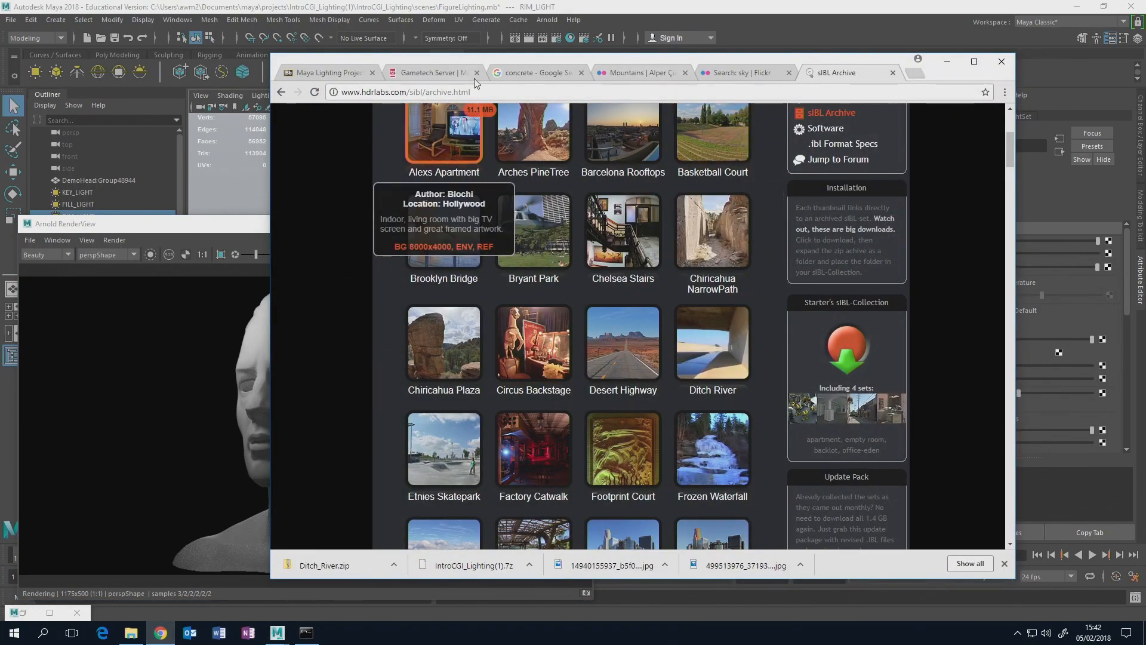
click(343, 73)
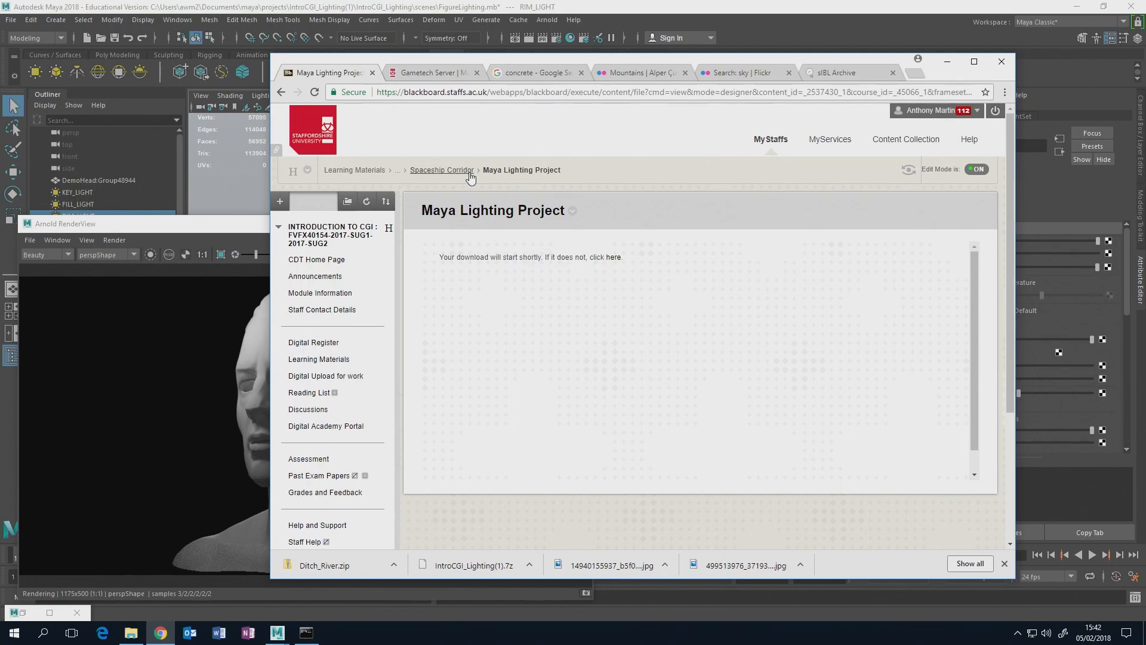
click(449, 172)
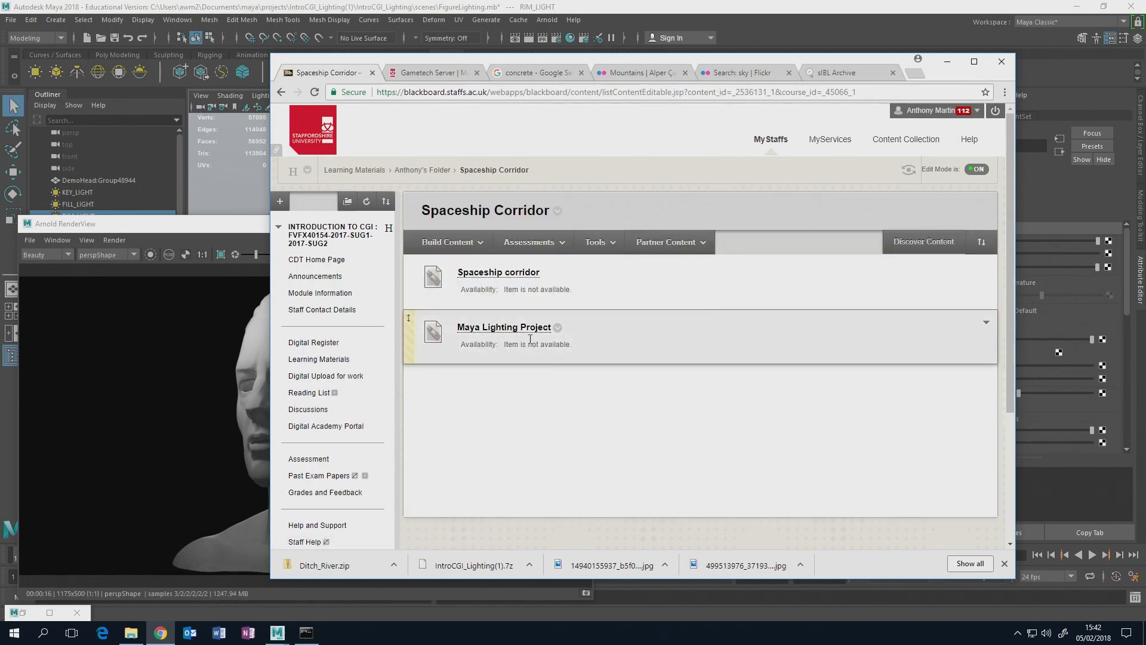
- Edit the Maya Lighting Project item to permit users to view it, submit the change, and return to Maya
click(557, 328)
click(577, 352)
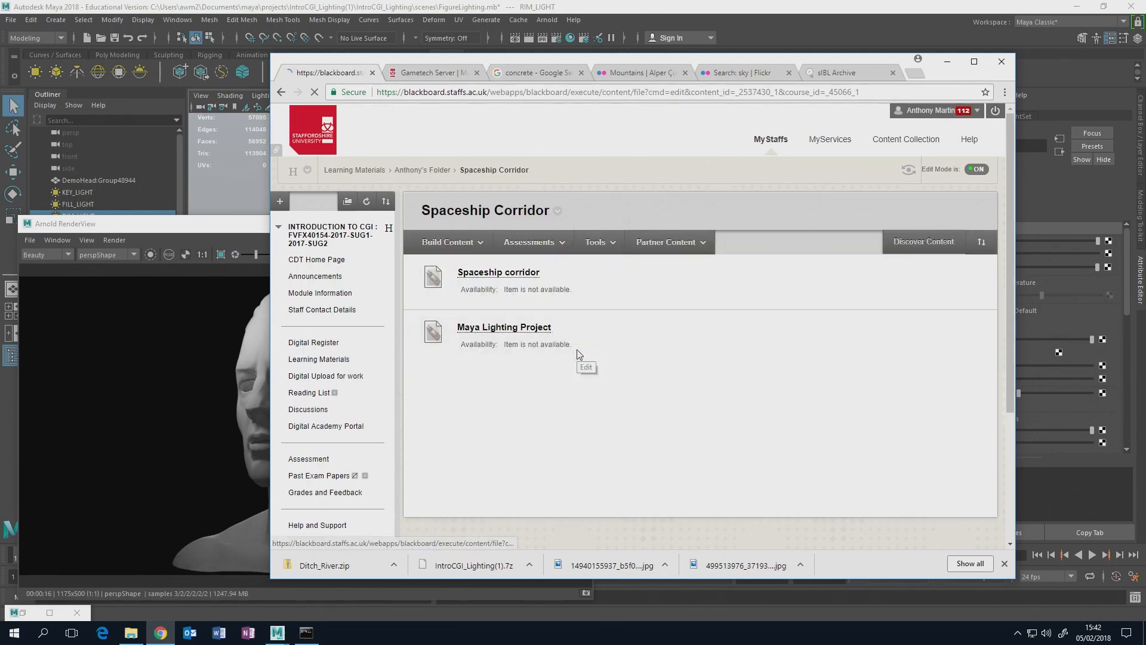
scroll(674, 397, down, 4)
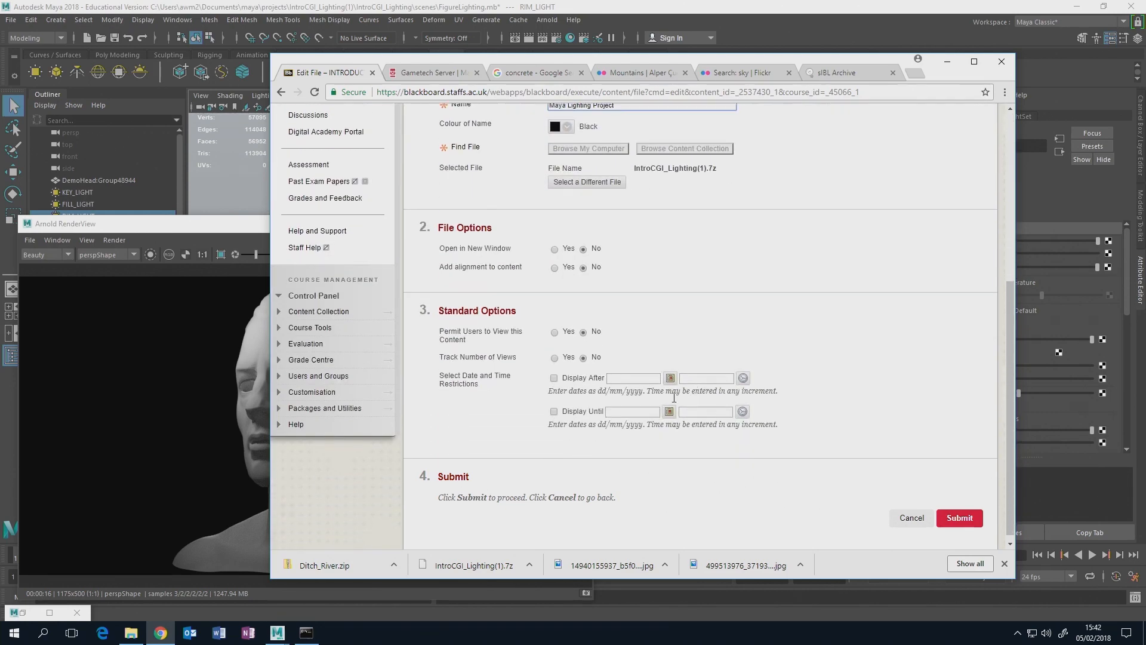
click(555, 325)
click(952, 516)
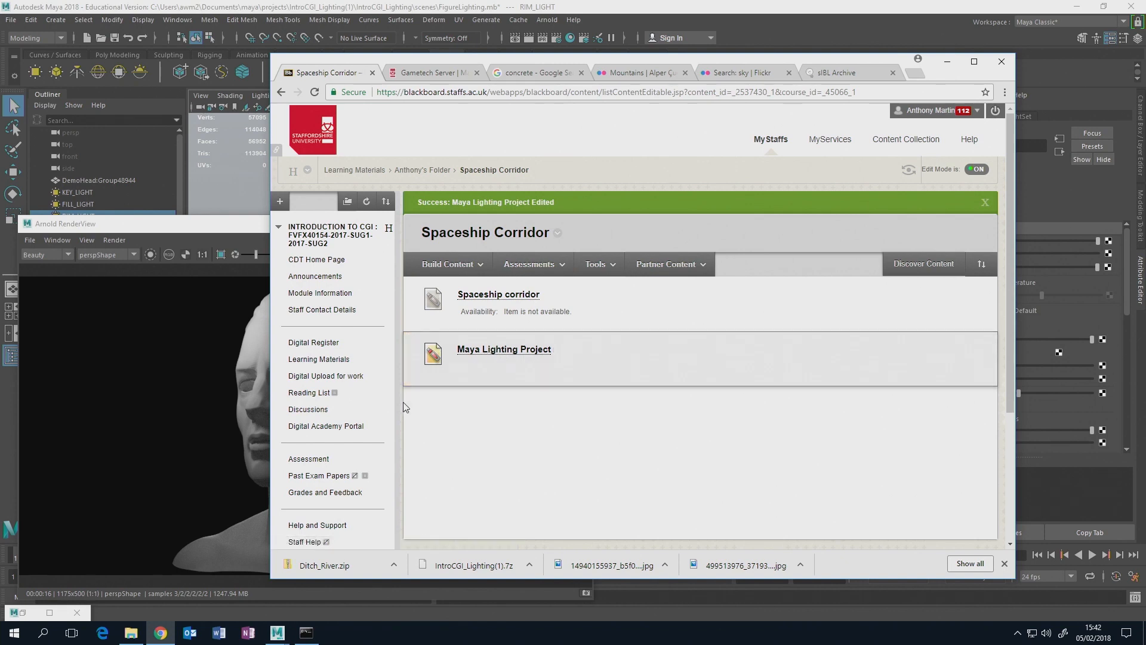
click(949, 62)
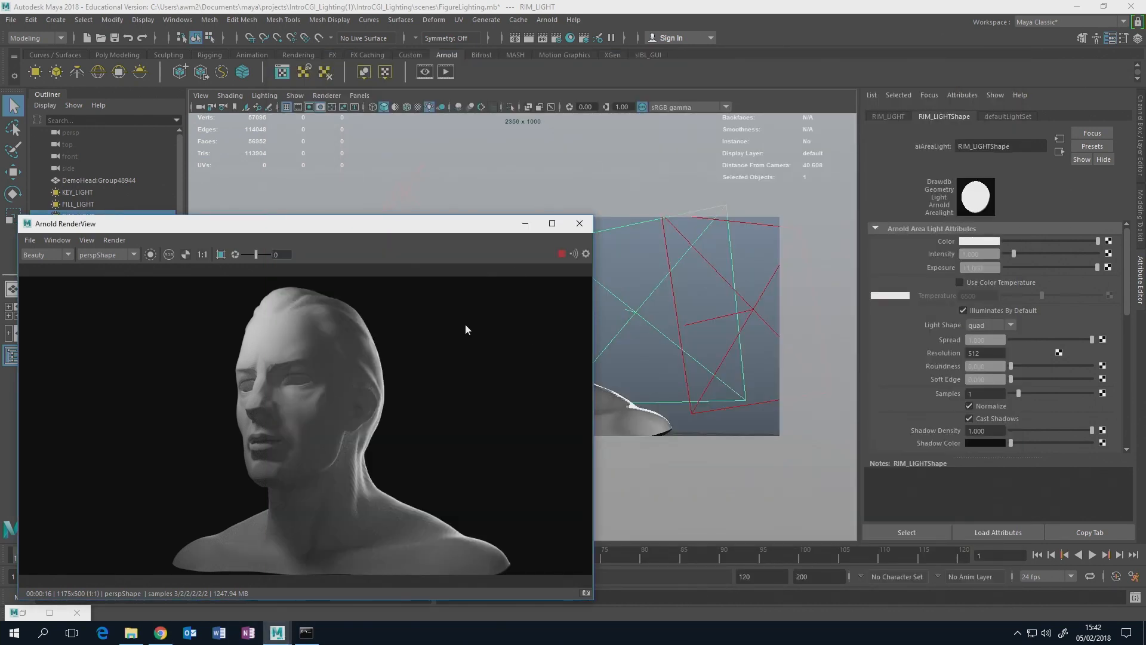
- Bring up the rim light's channel values and reposition the render window to view the finished head render
drag(431, 230, 610, 197)
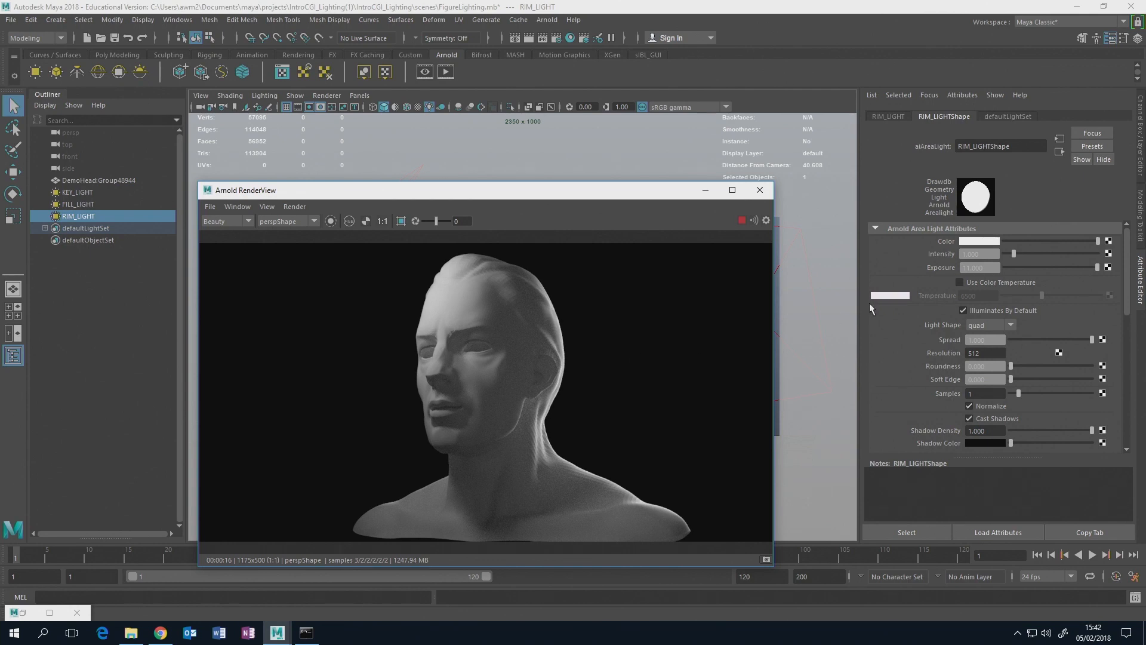
click(1141, 149)
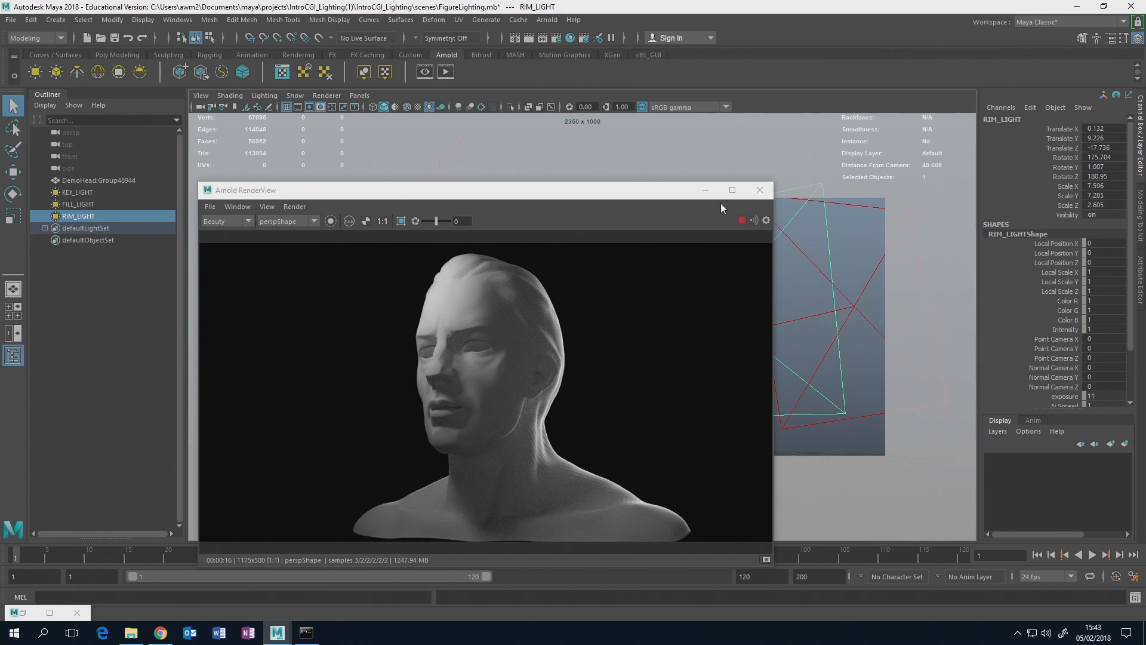
drag(721, 192, 737, 153)
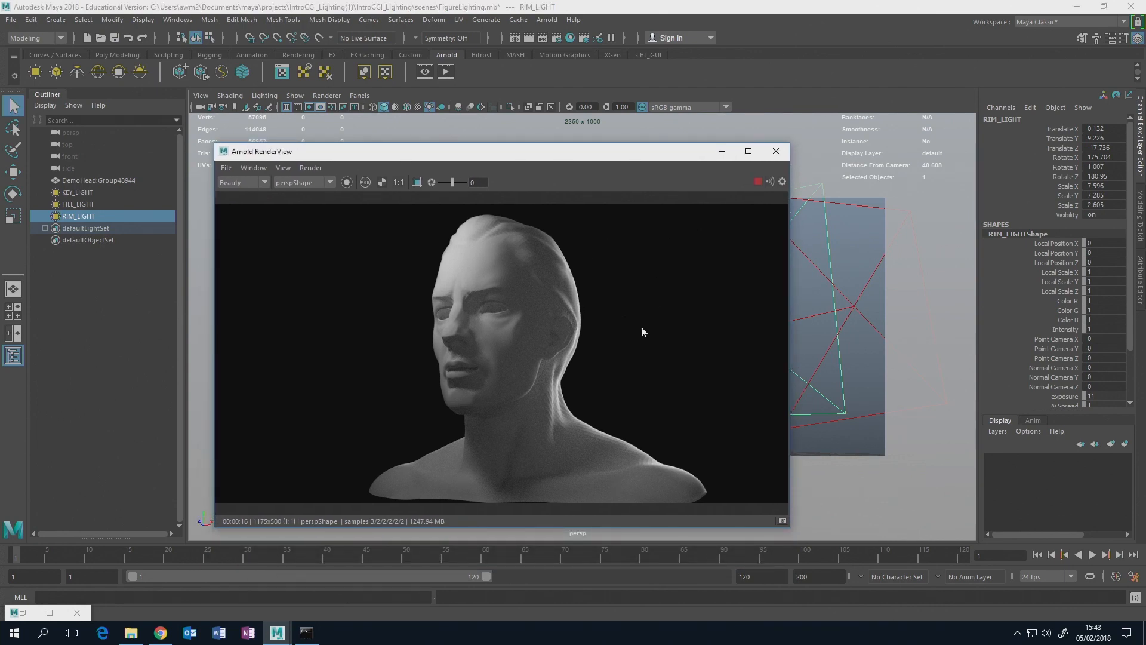